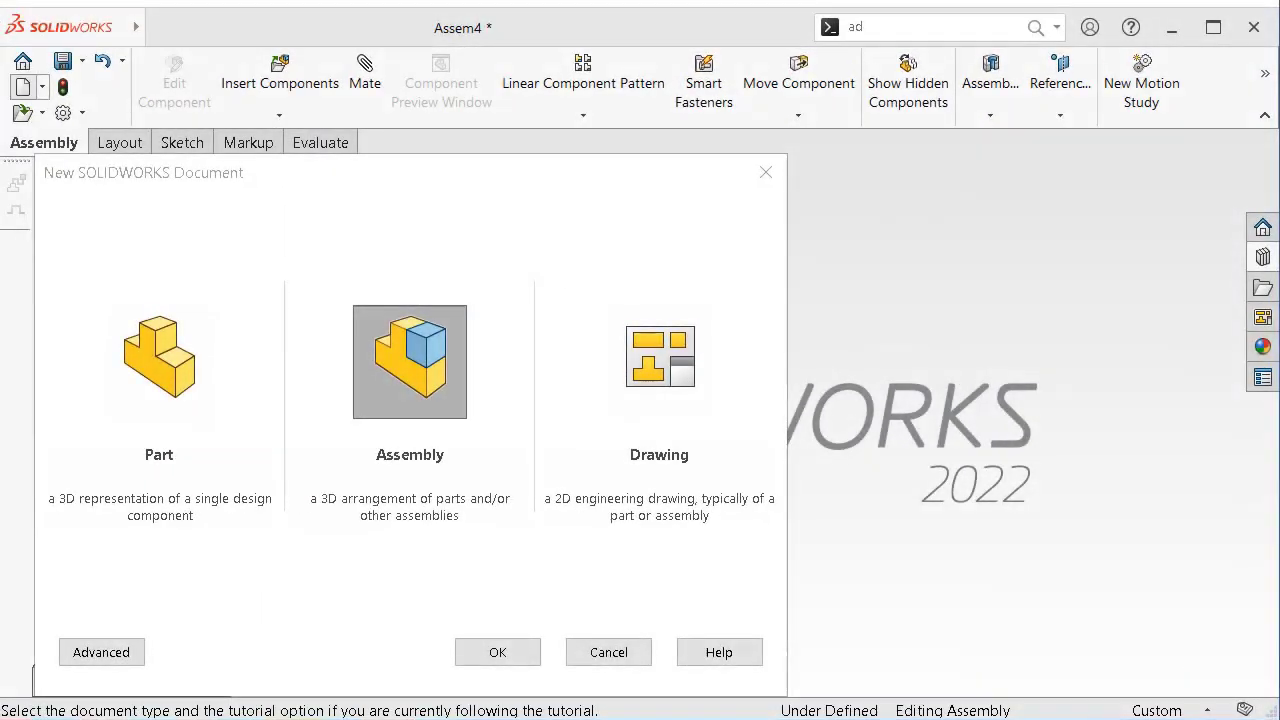
Create a new assembly layout and draw a horizontal centerline through the origin
click(518, 647)
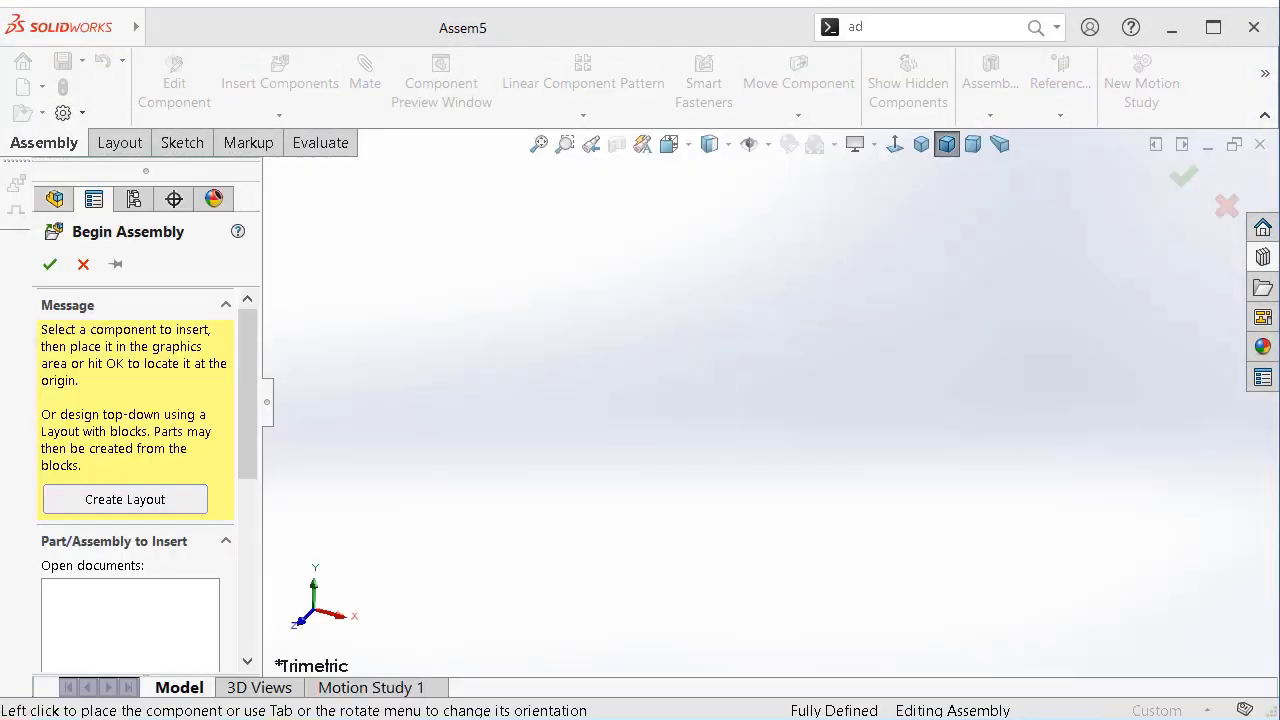
click(121, 500)
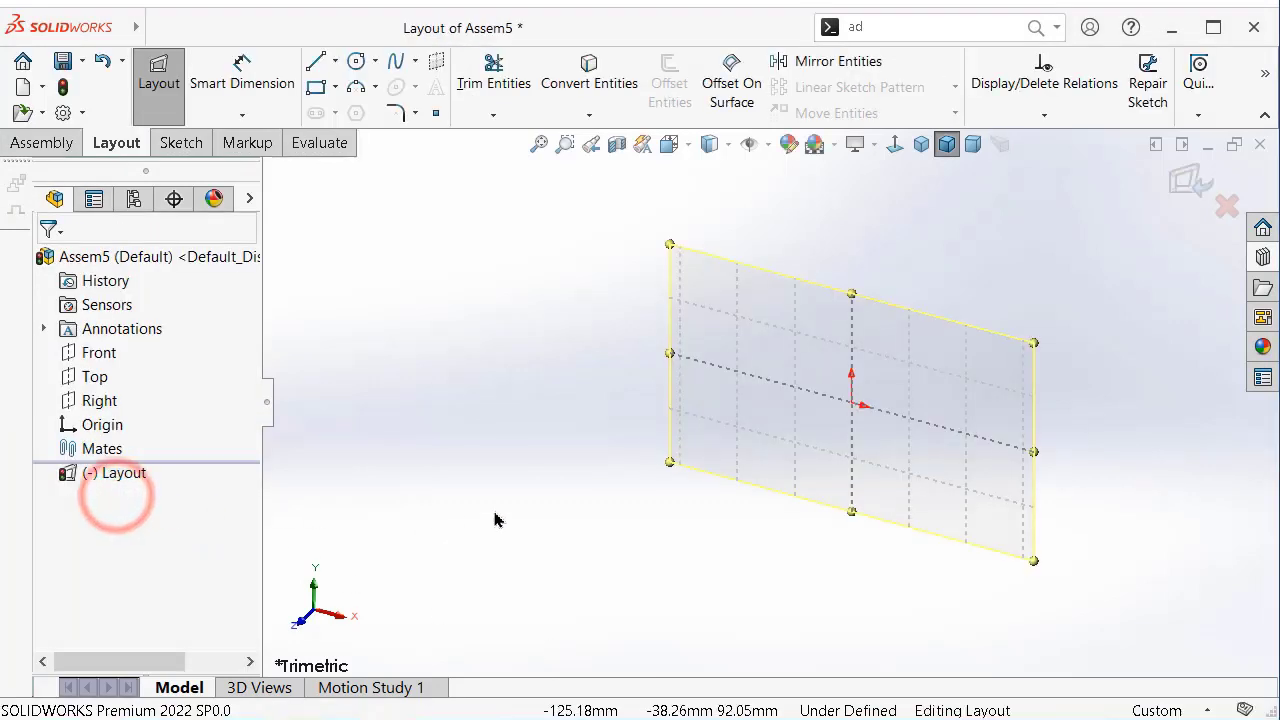
click(894, 144)
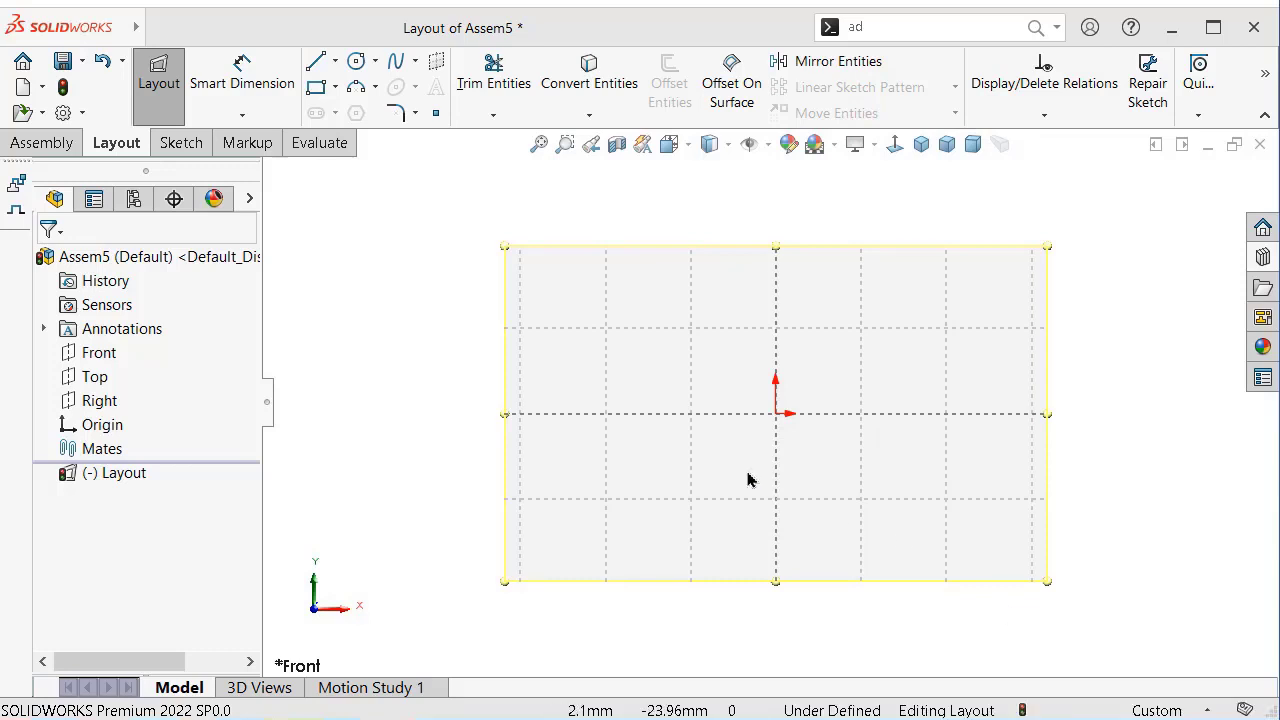
click(336, 60)
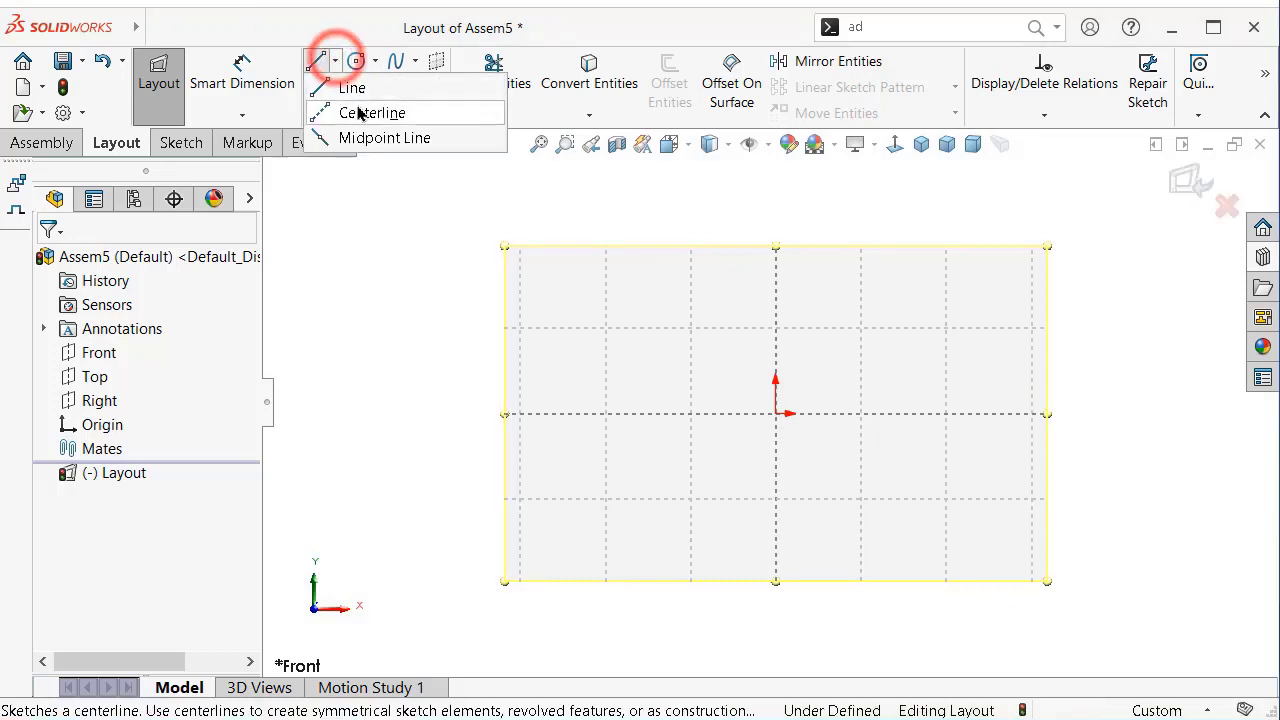
click(357, 110)
click(980, 414)
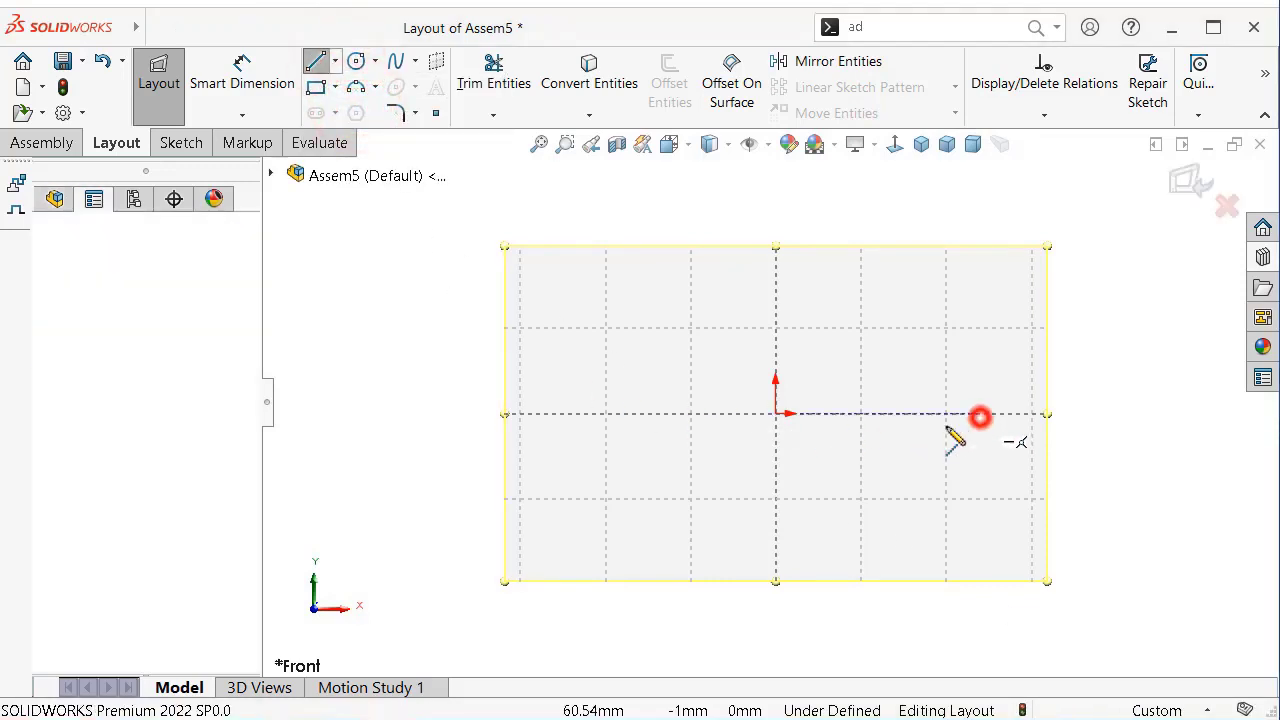
click(530, 414)
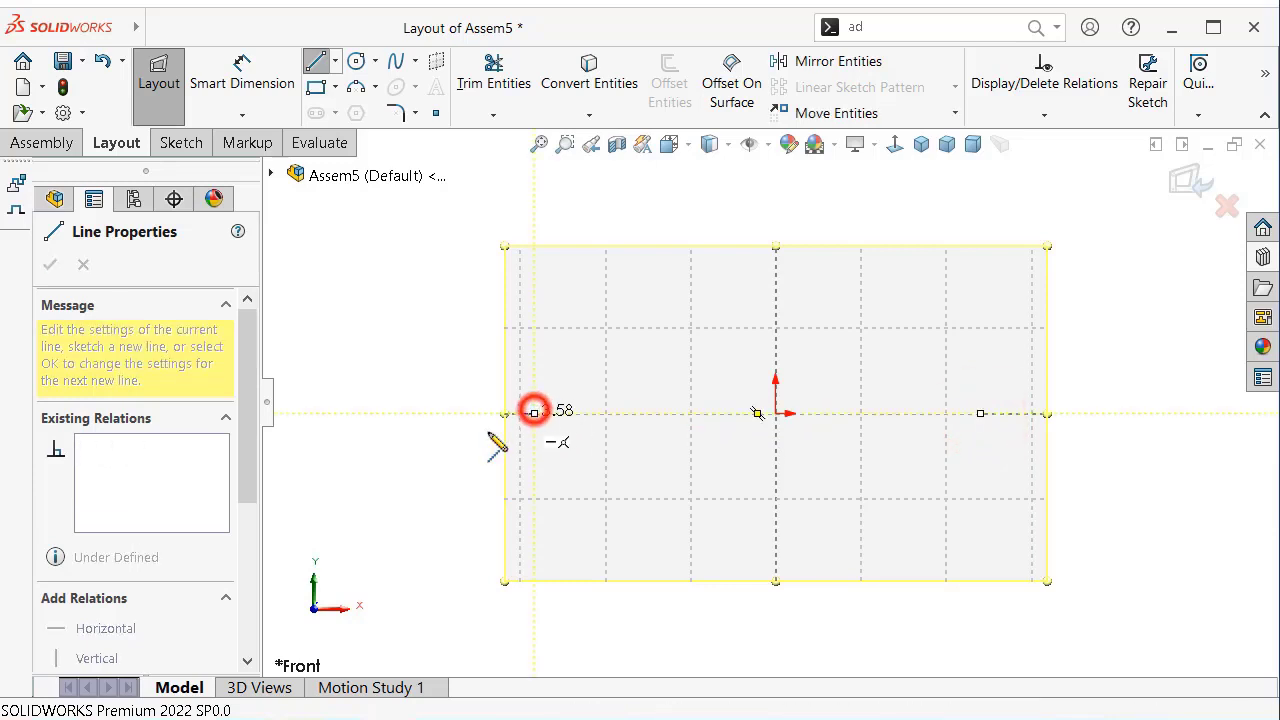
right_click(448, 455)
click(485, 468)
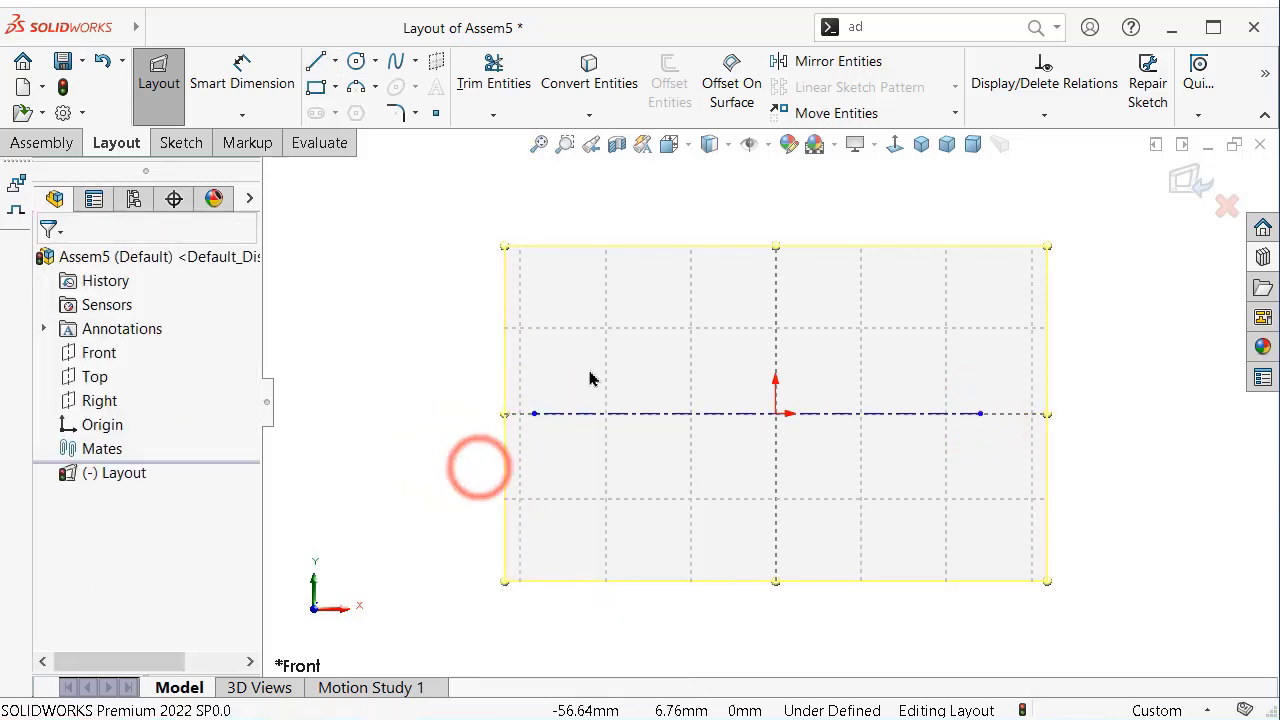
Dimension the centerline's left end 40 mm from the origin
click(245, 77)
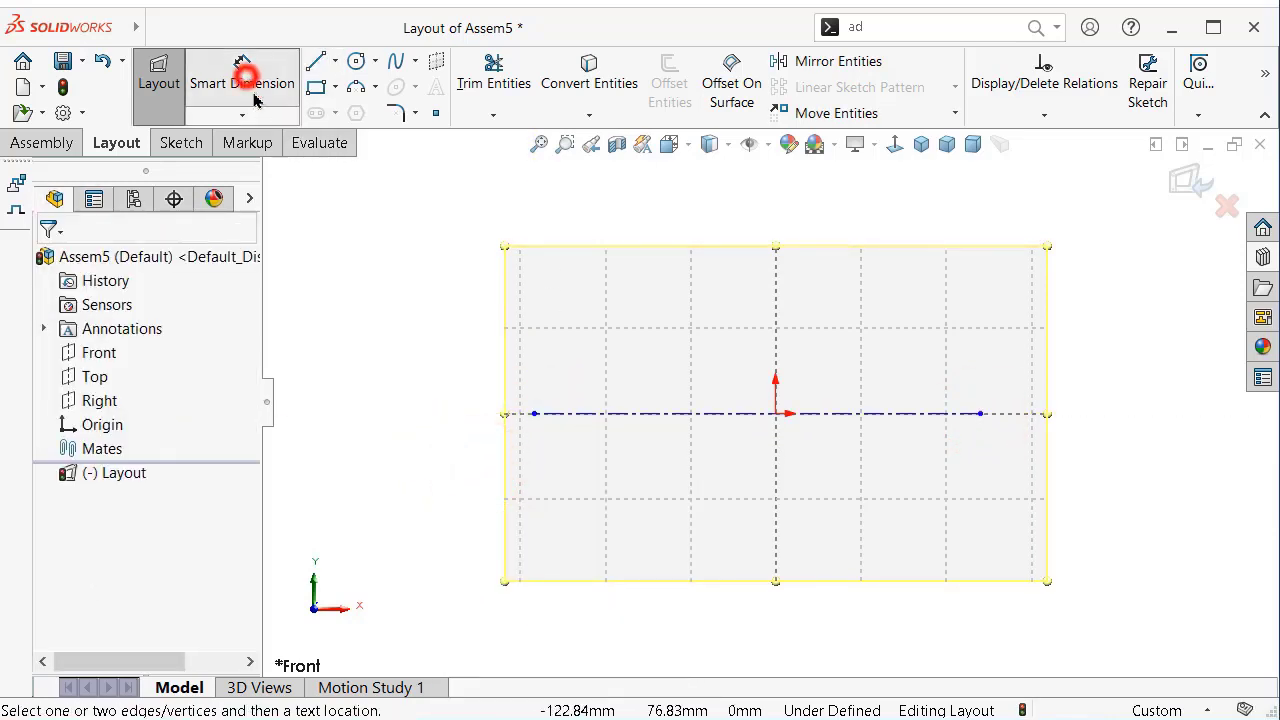
click(531, 414)
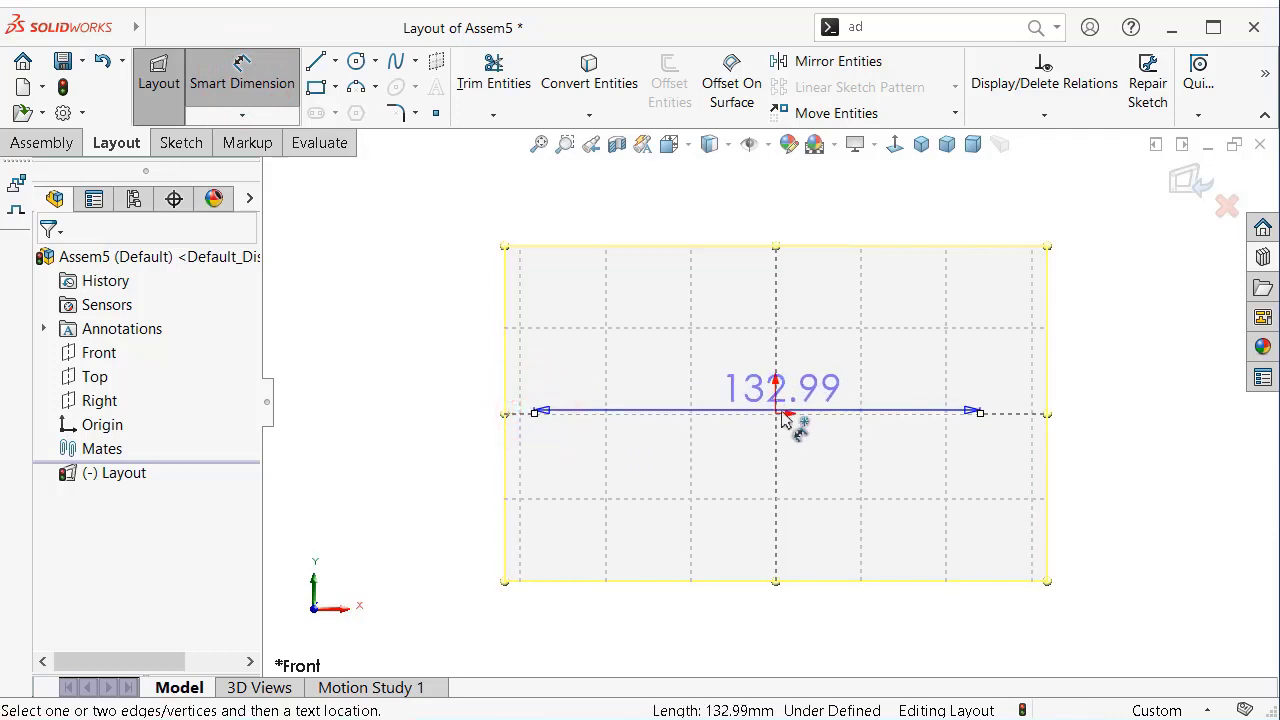
click(778, 415)
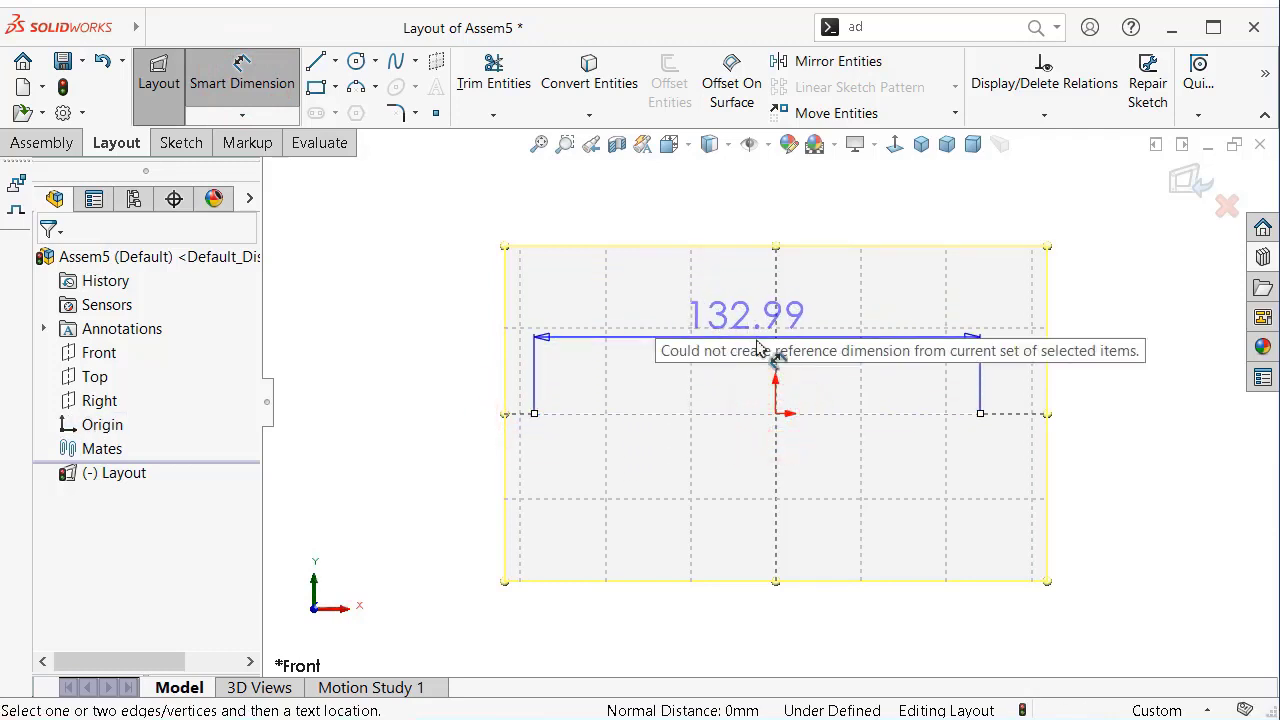
key(Escape)
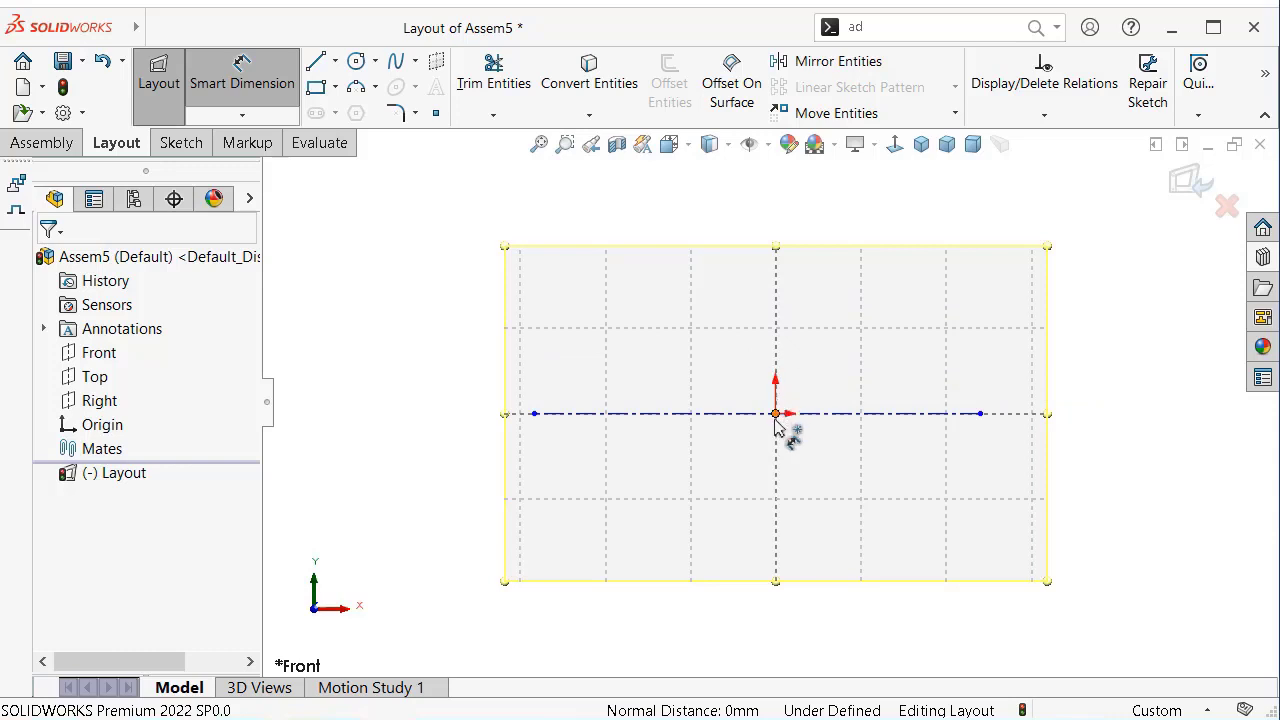
click(776, 413)
click(535, 413)
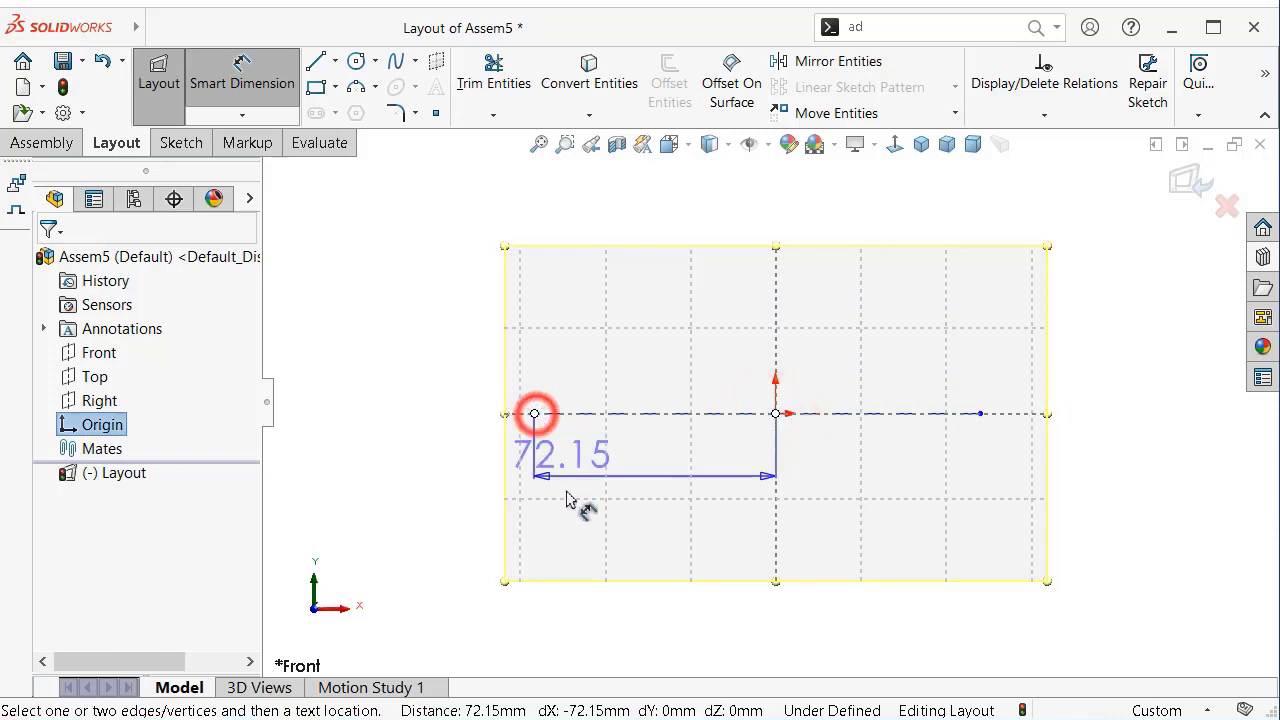
click(619, 528)
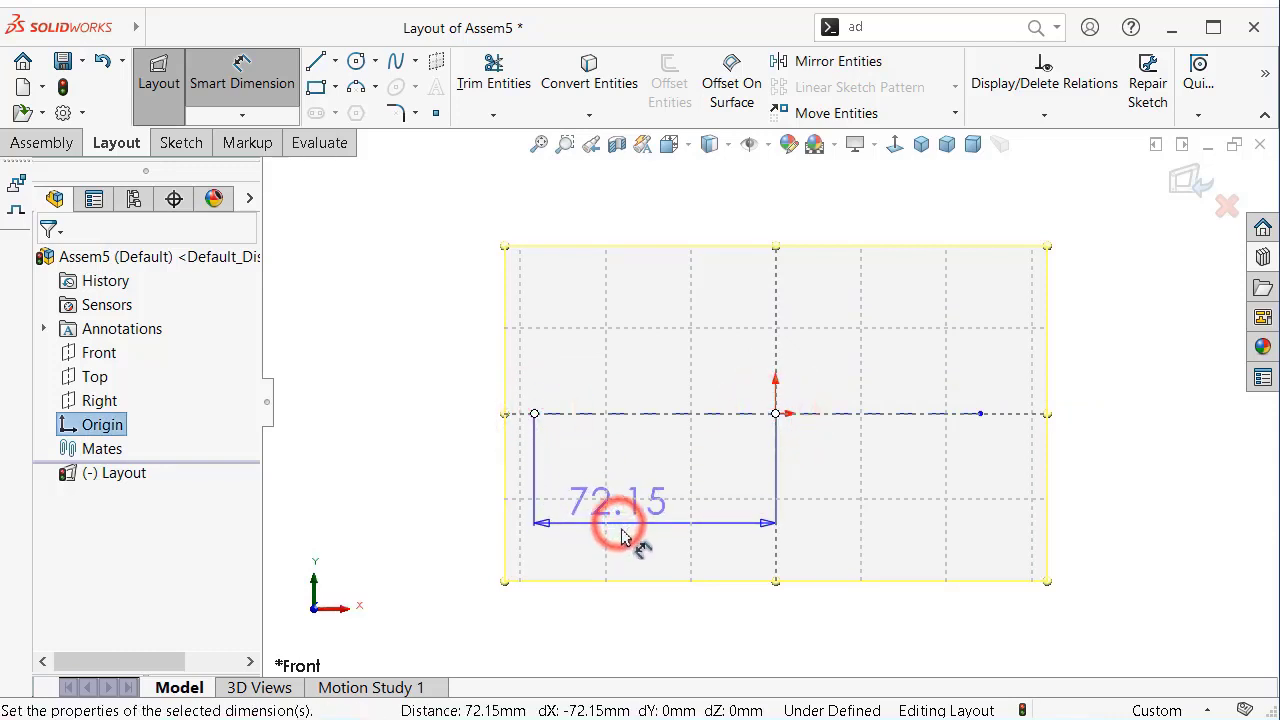
text(40)
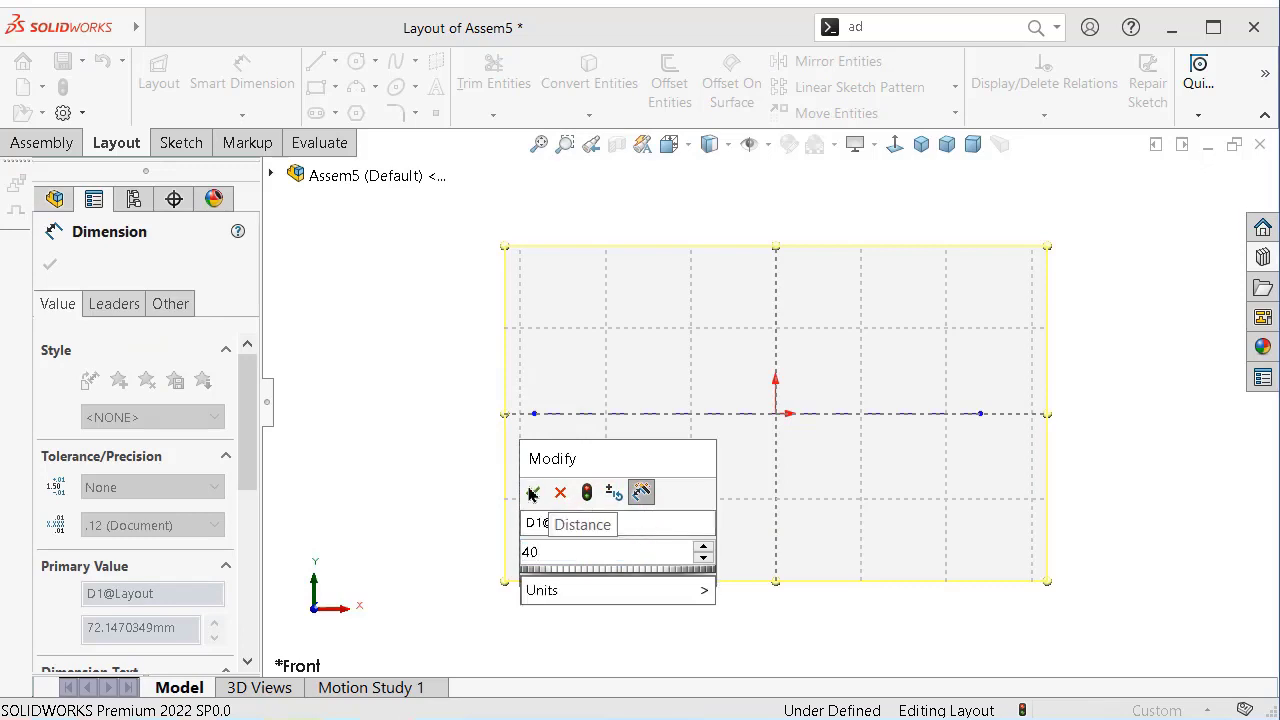
click(532, 494)
Dimension the centerline's right end 20 mm from the origin
click(414, 376)
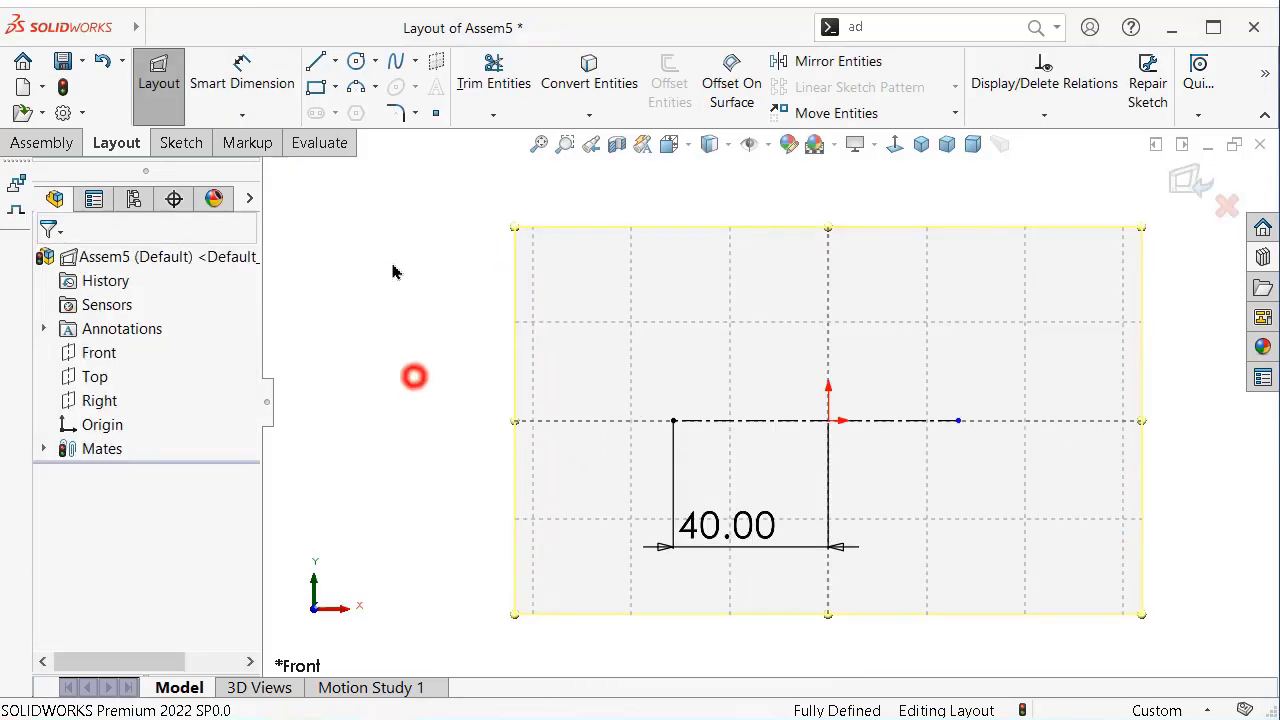
click(243, 62)
click(958, 420)
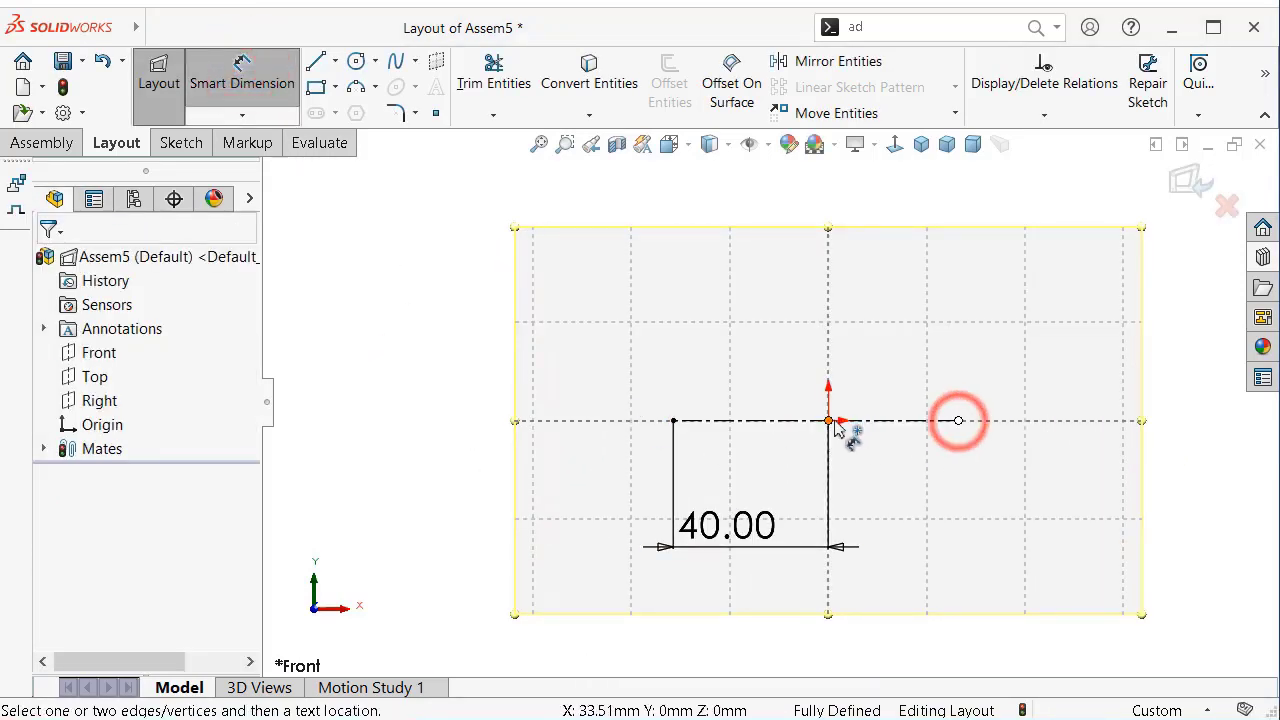
click(828, 420)
click(893, 326)
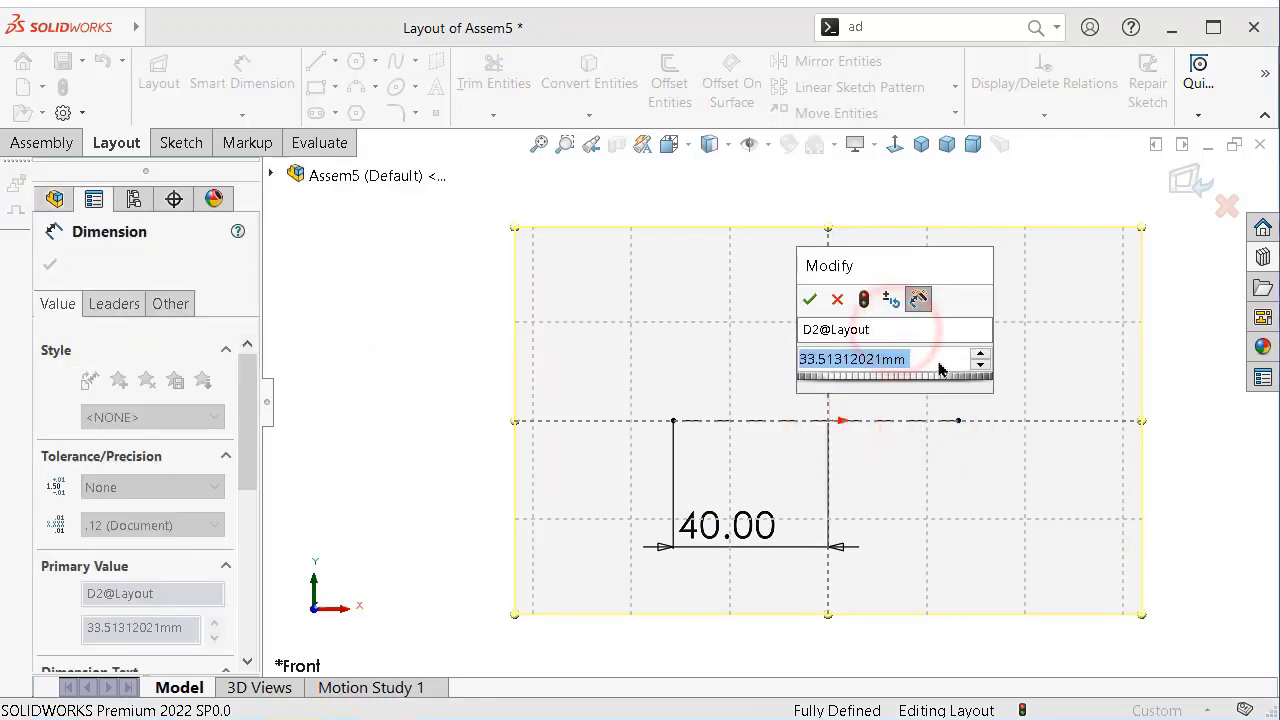
text(20)
click(810, 299)
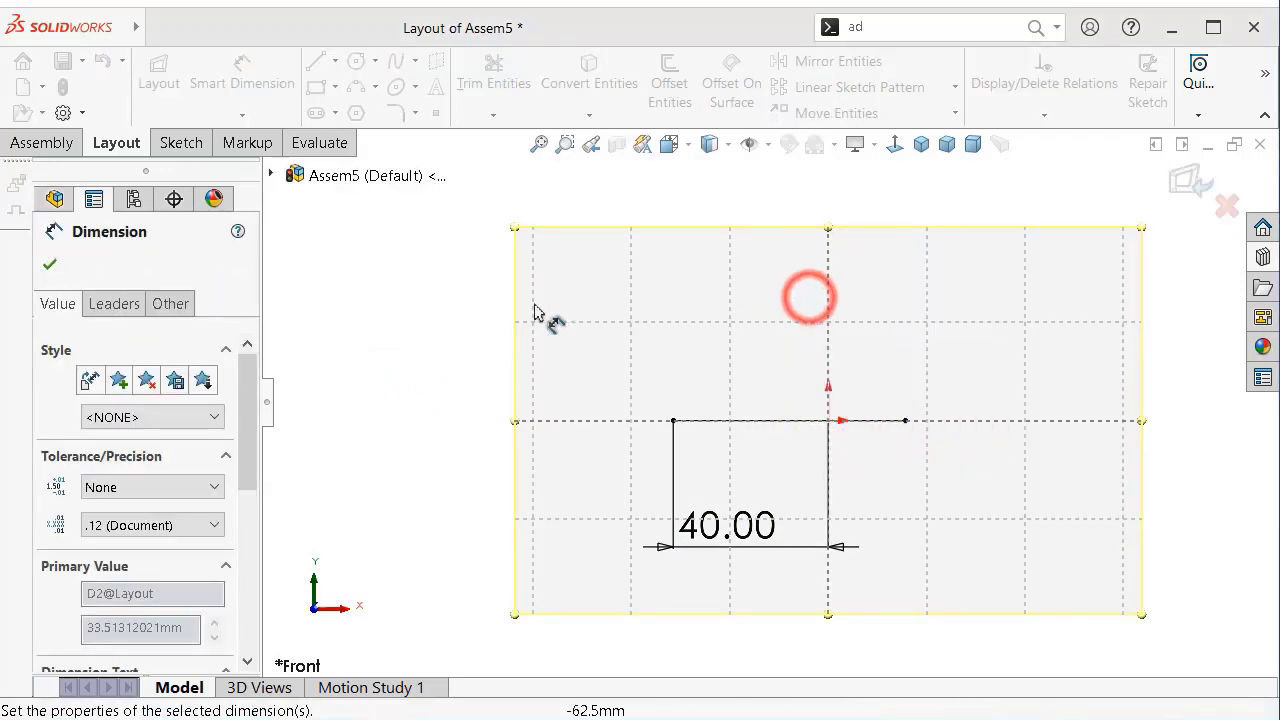
click(400, 308)
Draw a circle on the right end through the origin and a larger circle on the left end
scroll(909, 429, down, 4)
scroll(771, 374, down, 2)
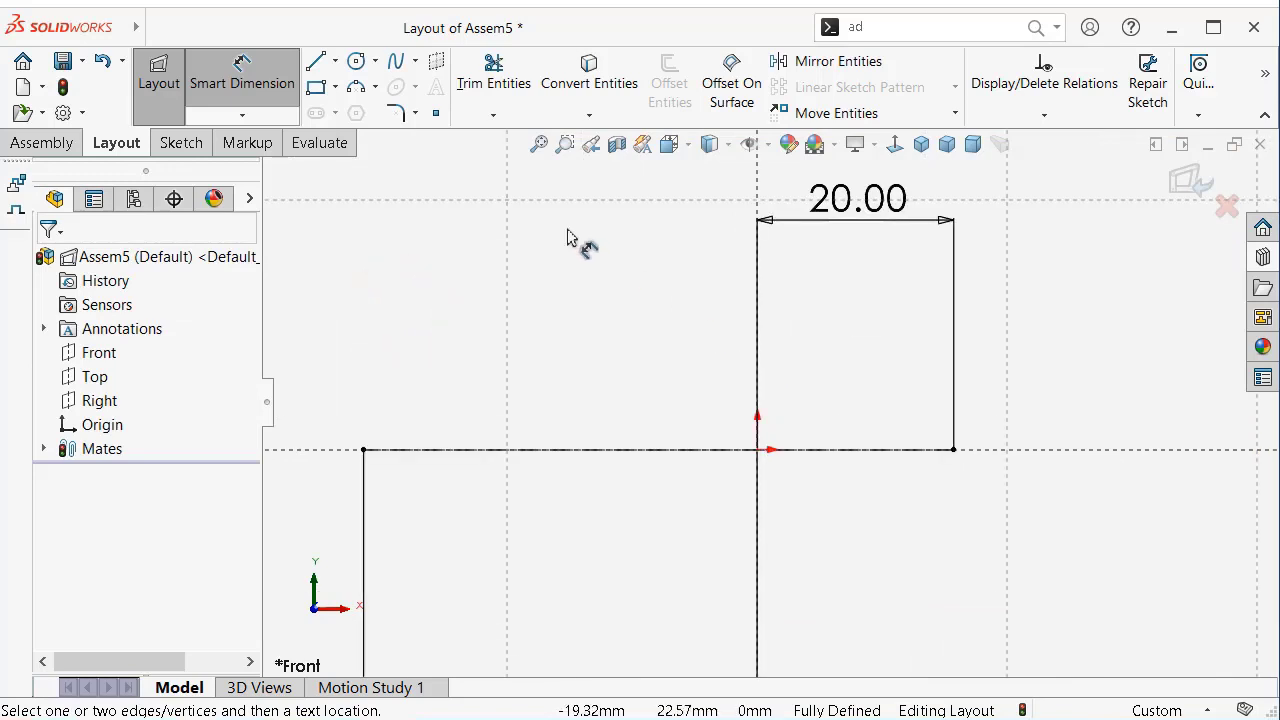
click(357, 68)
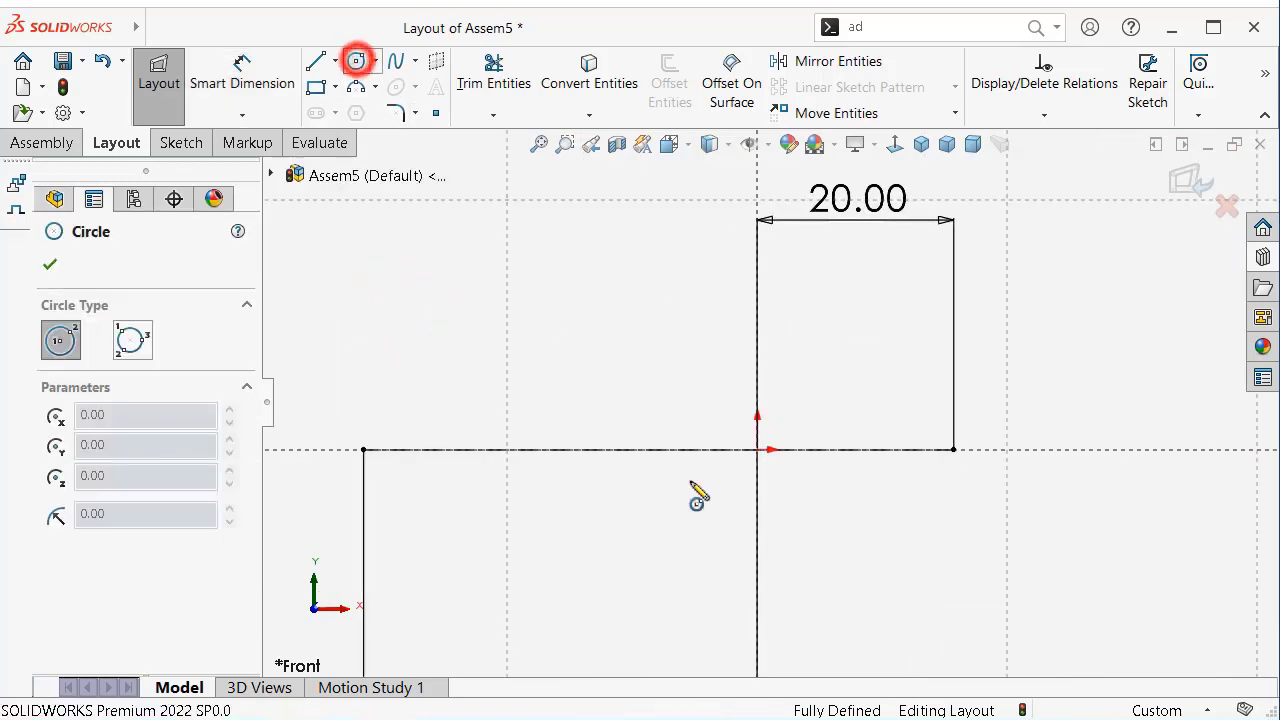
click(953, 449)
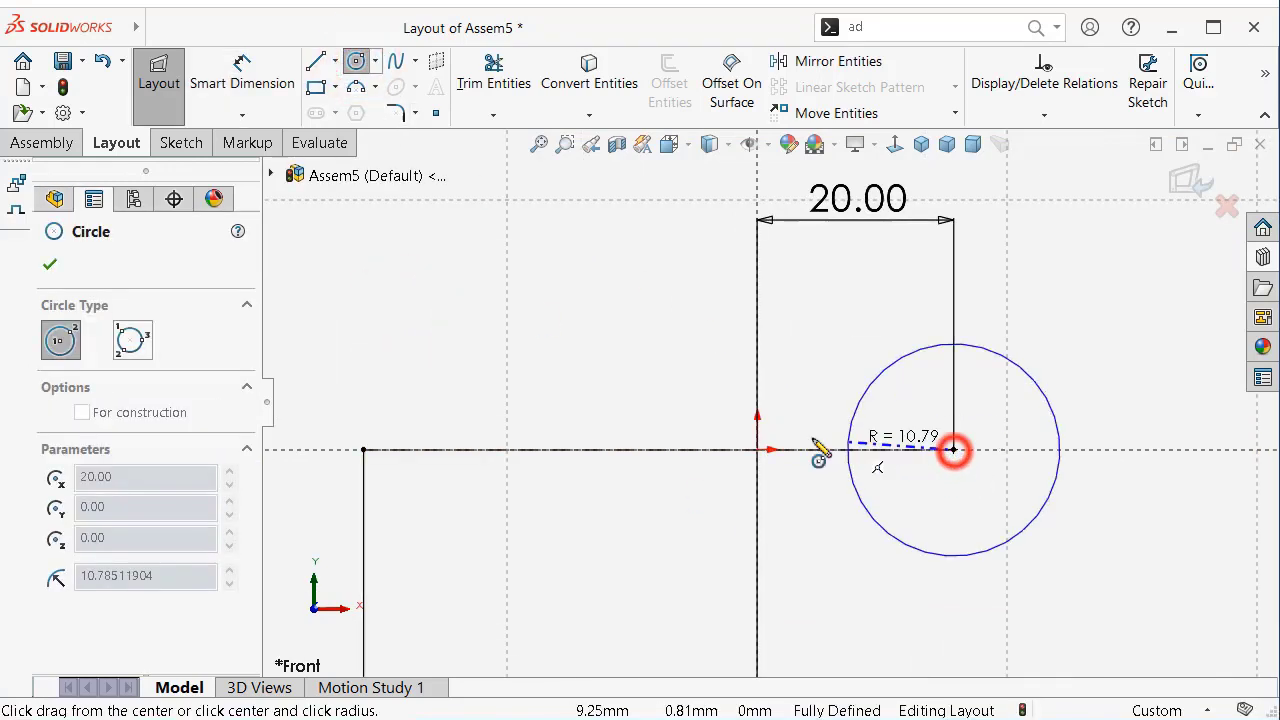
click(757, 449)
click(363, 449)
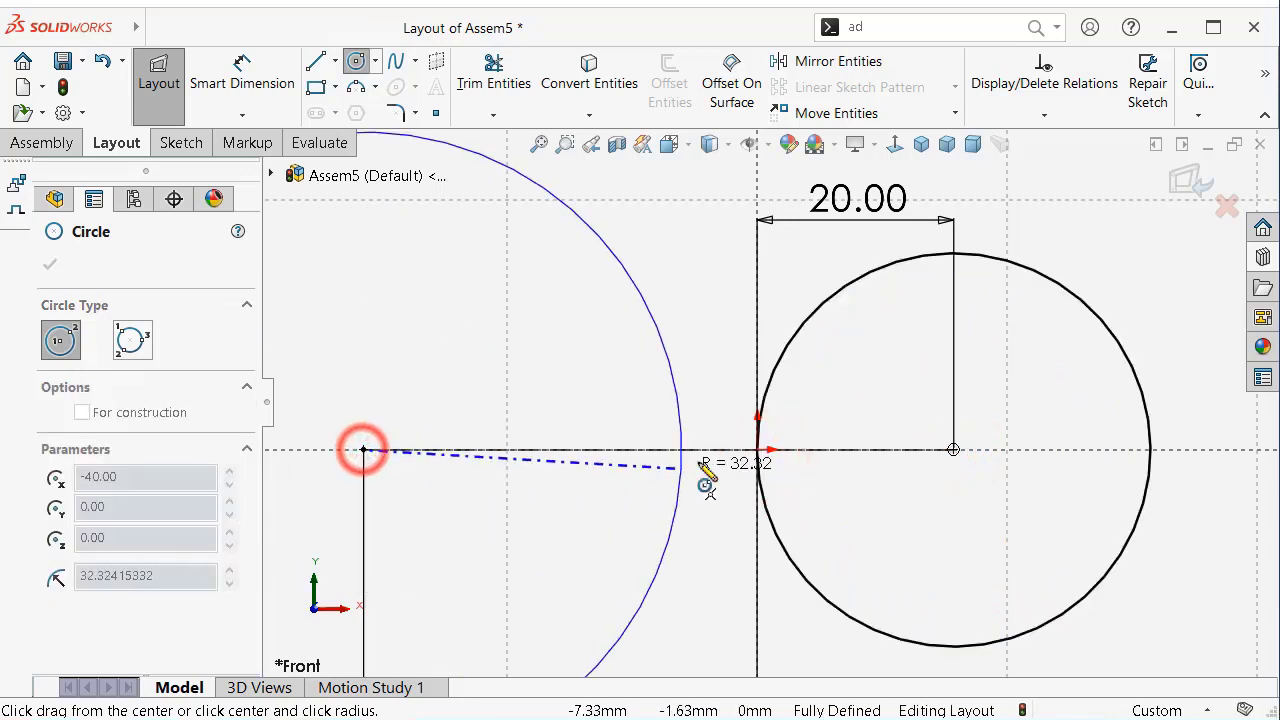
click(759, 451)
key(f)
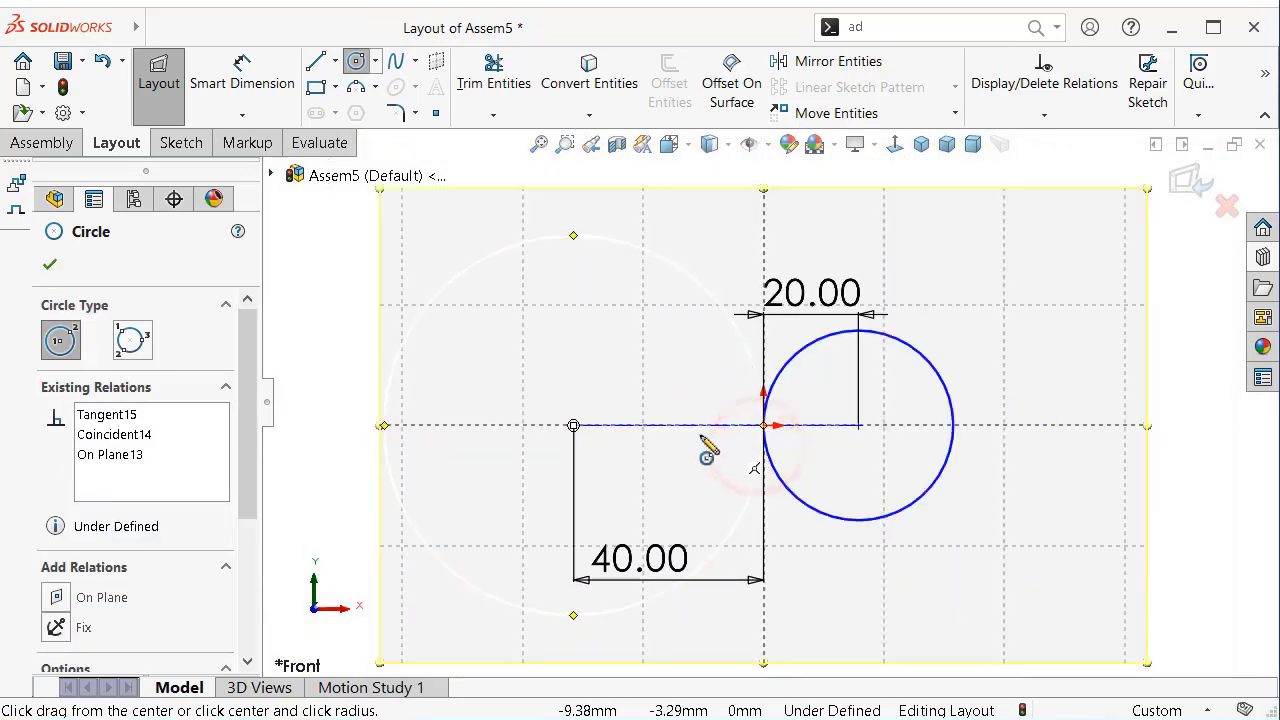
key(Escape)
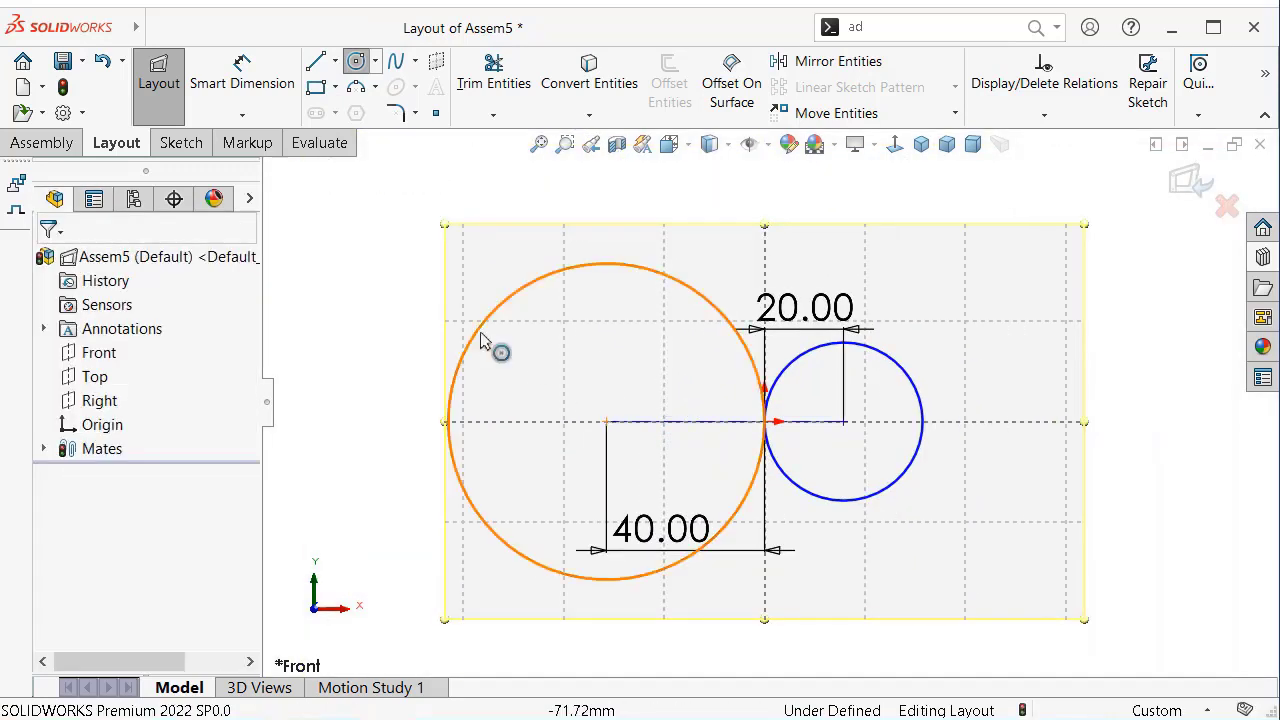
Convert the small 40 mm circle to construction geometry
scroll(419, 366, down, 1)
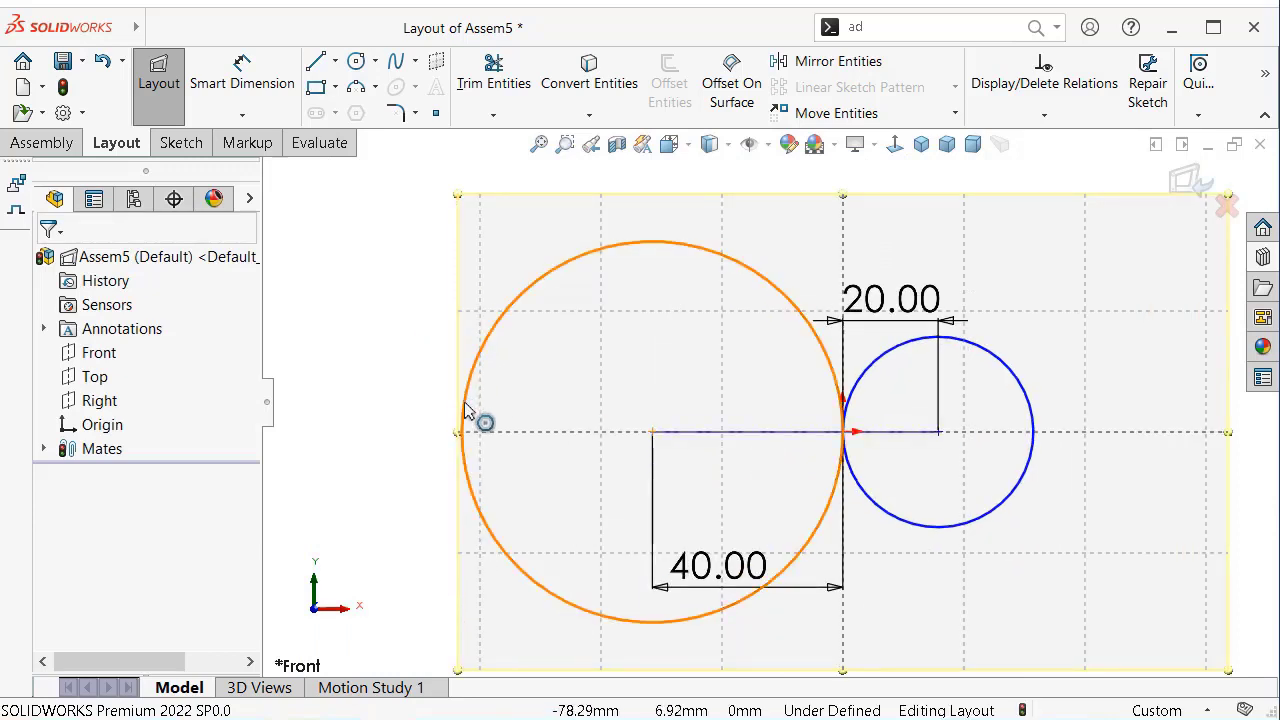
click(463, 413)
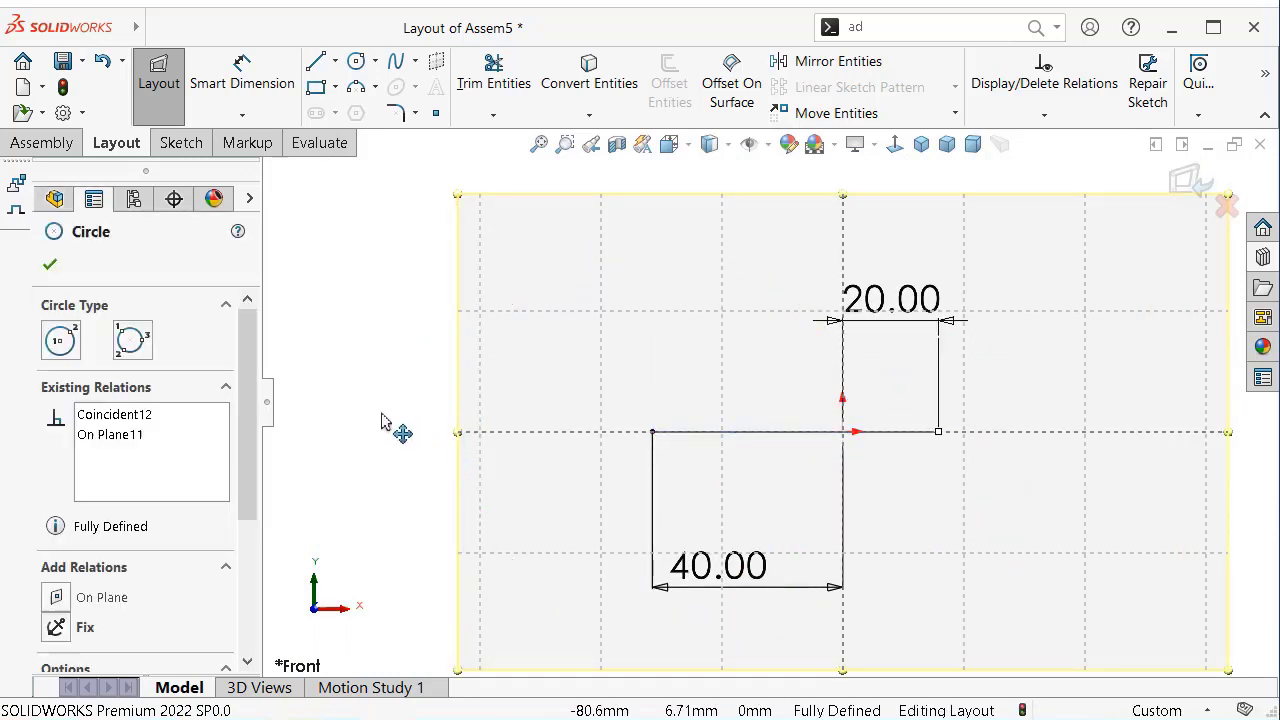
scroll(600, 405, up, 1)
click(466, 400)
scroll(826, 440, down, 1)
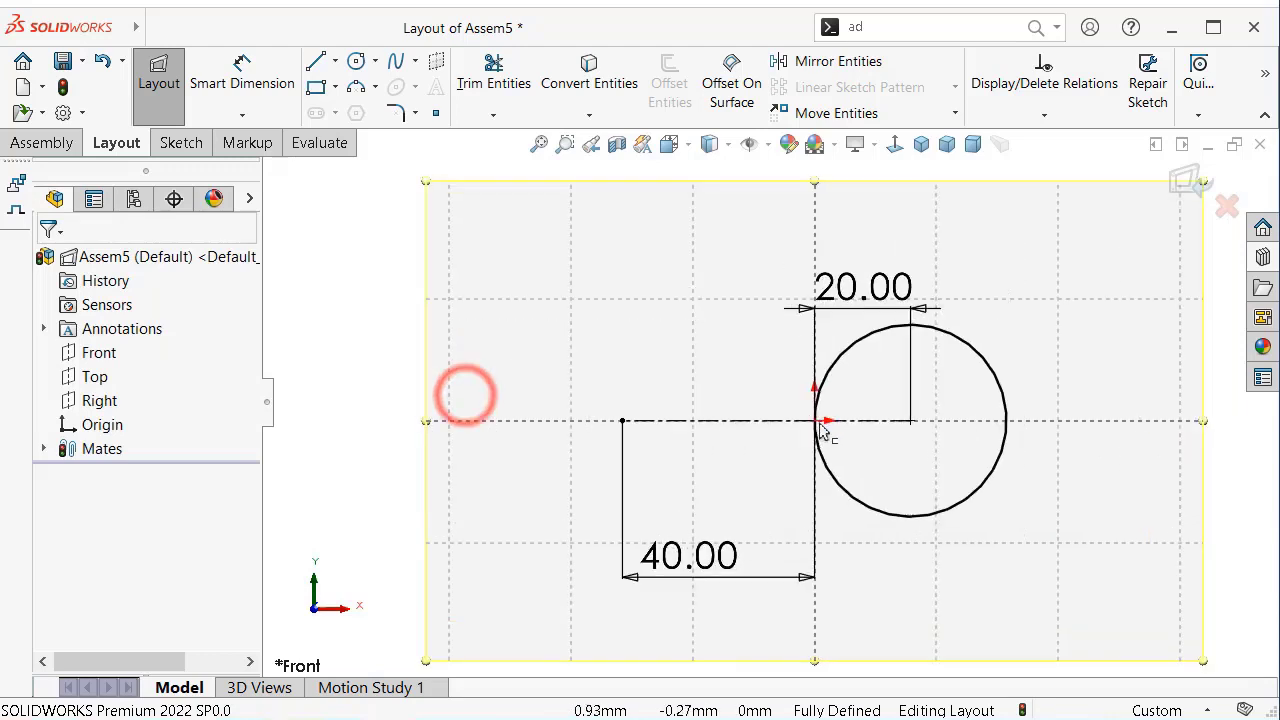
click(944, 330)
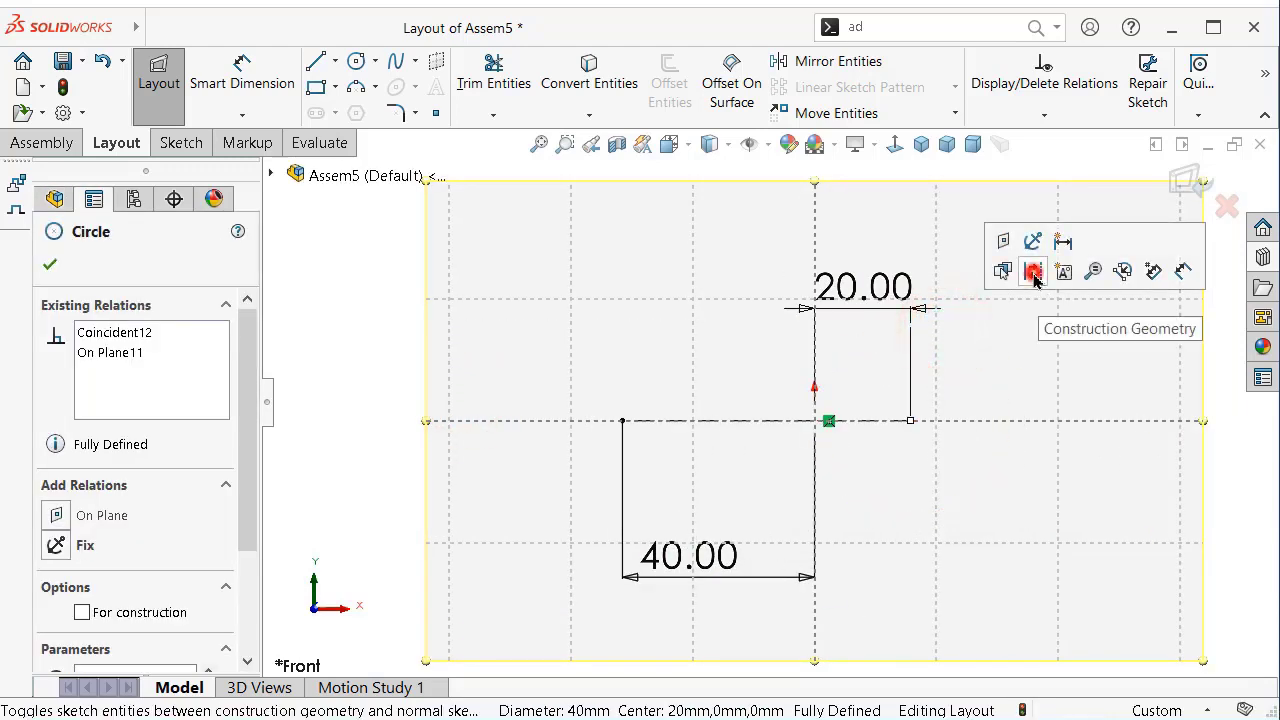
click(1034, 278)
scroll(943, 371, up, 2)
scroll(858, 417, down, 1)
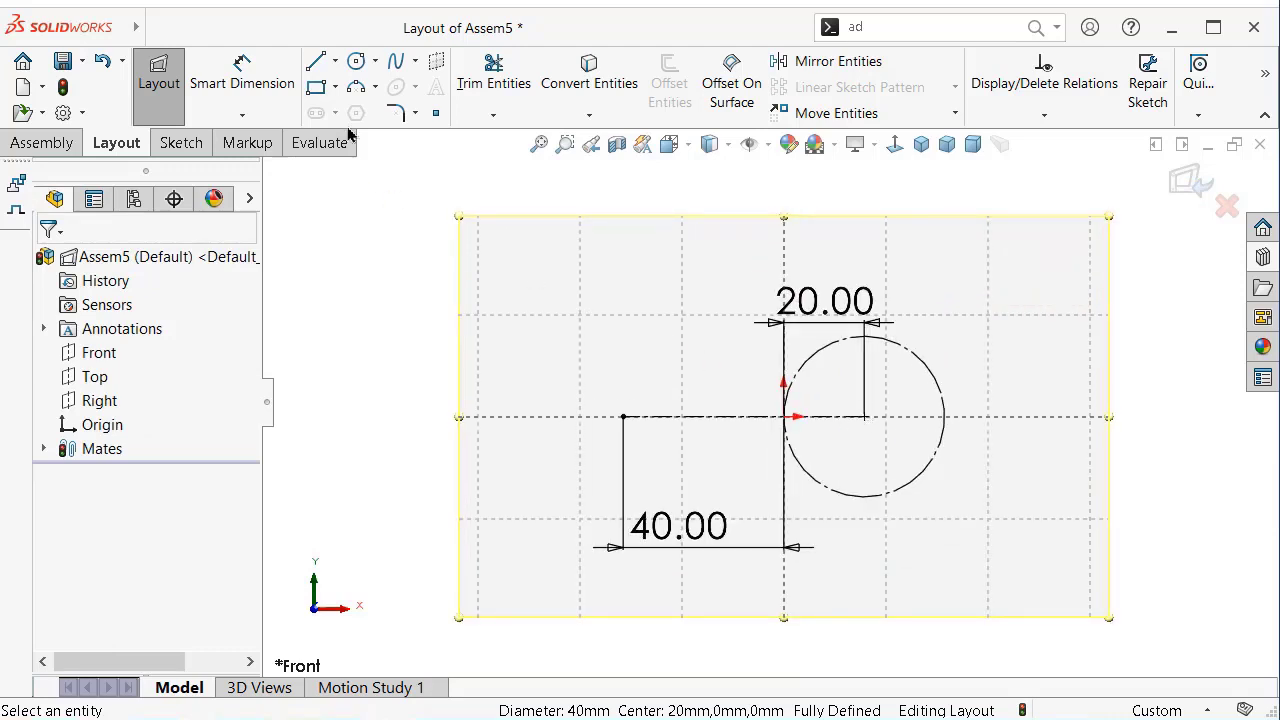
Draw a construction circle centred on the centerline's left end reaching the origin
click(355, 60)
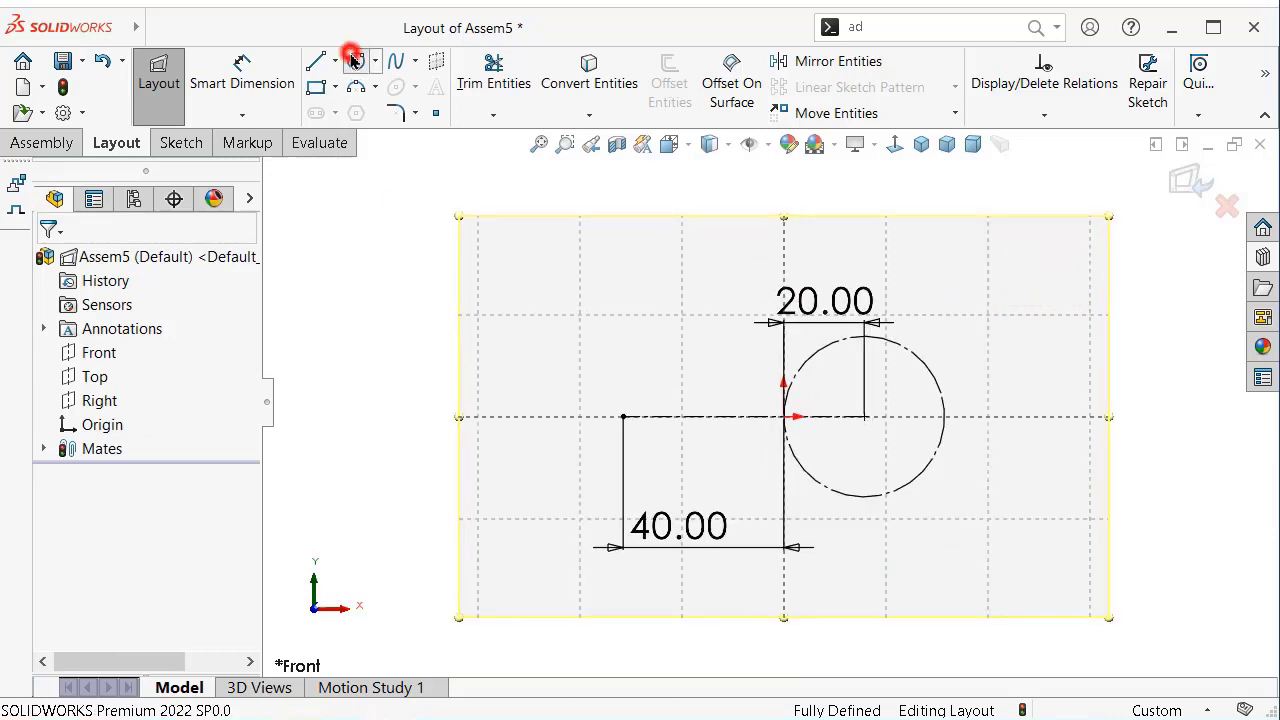
click(624, 417)
click(766, 457)
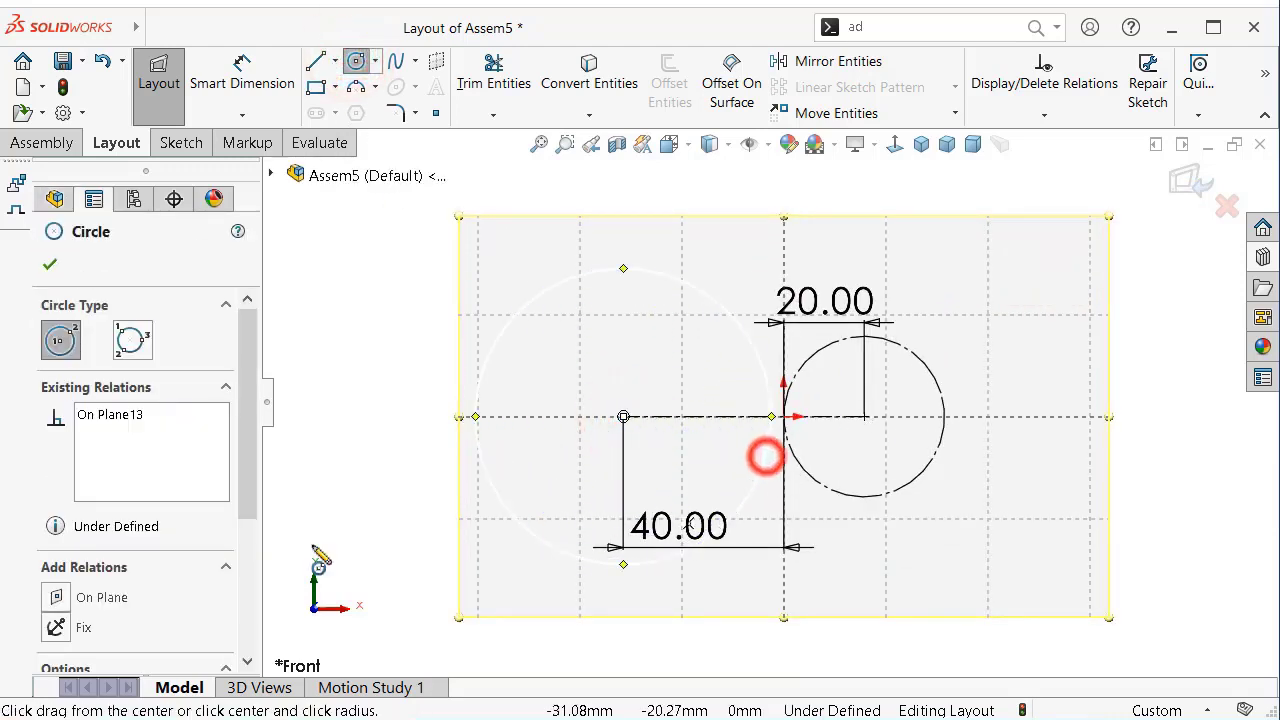
drag(251, 494, 251, 620)
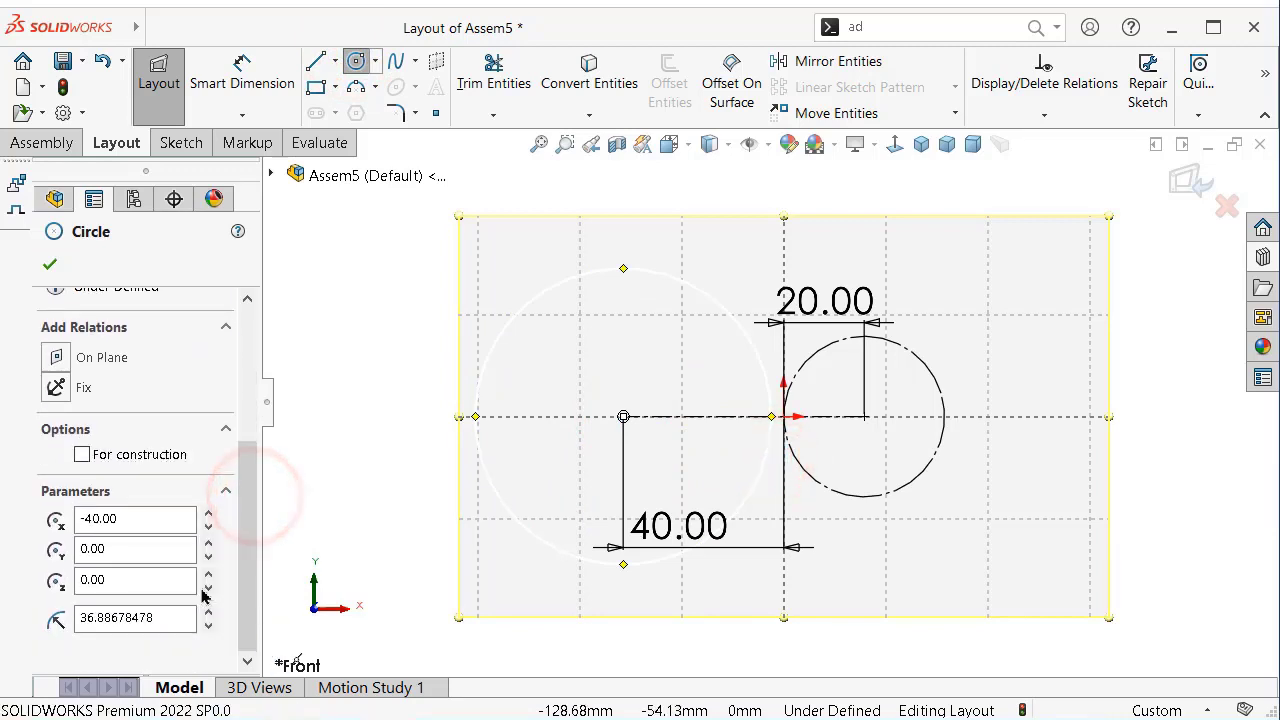
click(82, 455)
click(50, 264)
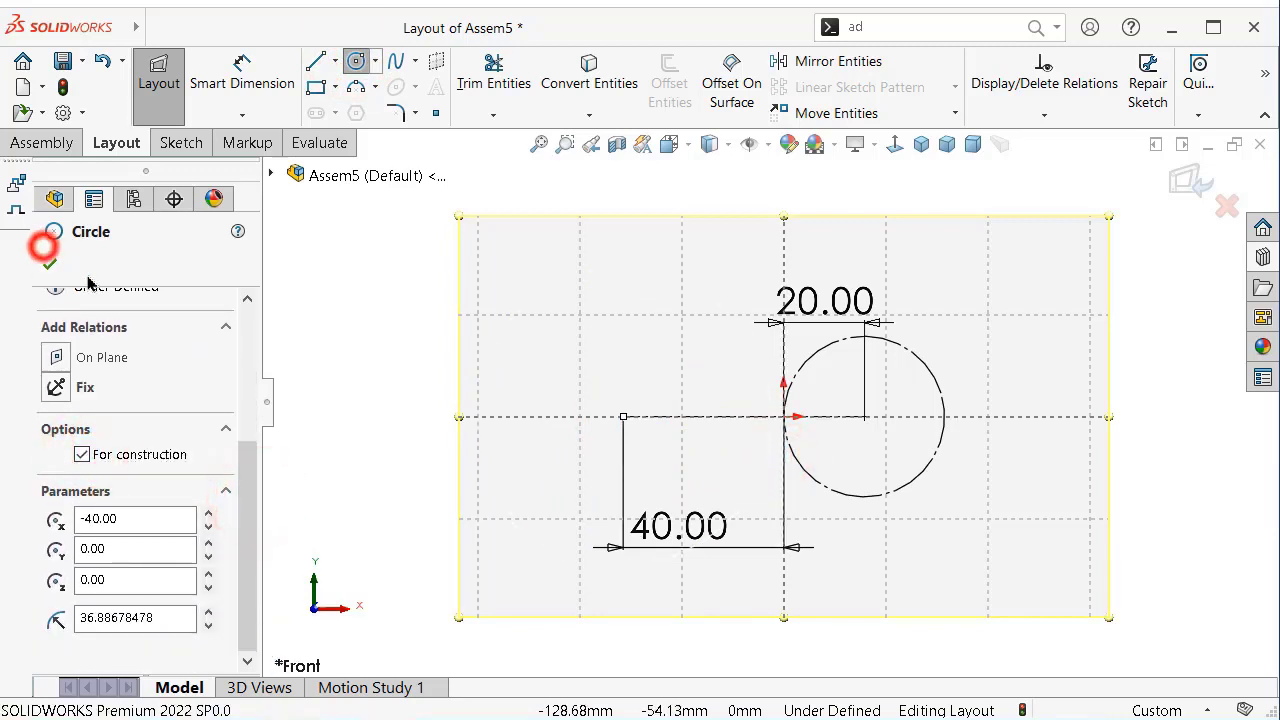
click(357, 349)
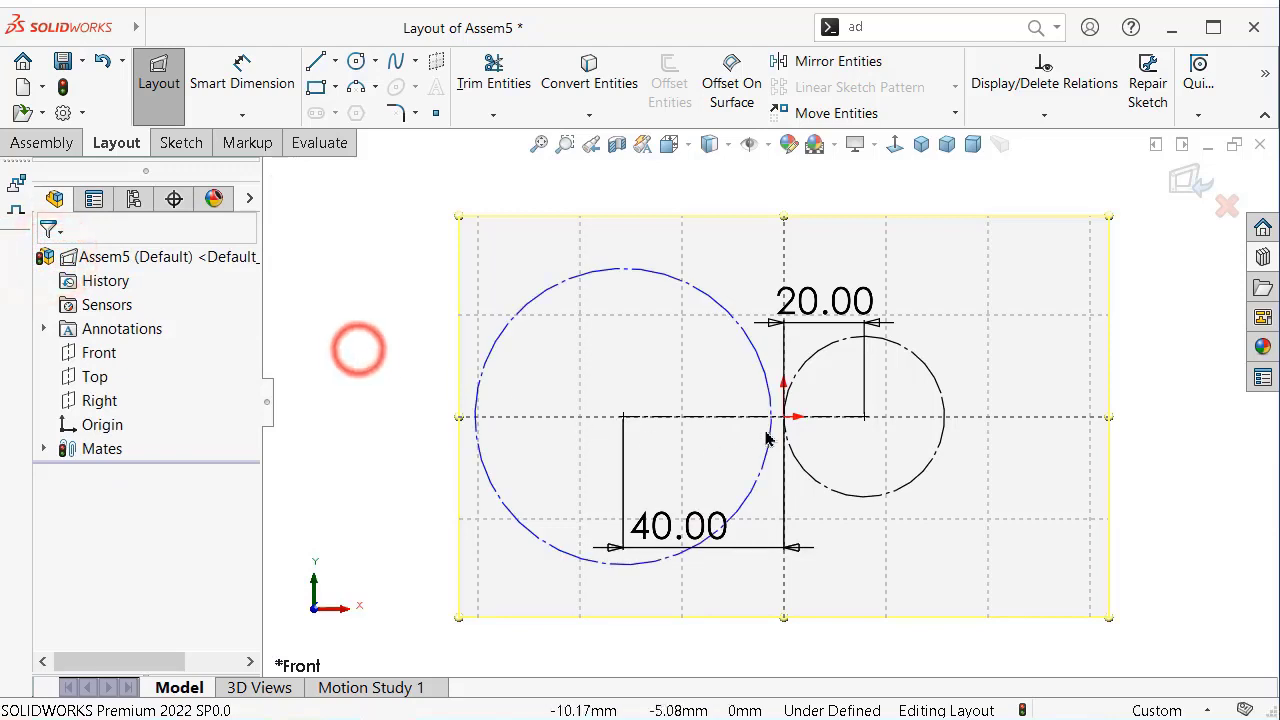
Make the large circle coincident with the origin to fully define the layout
click(775, 397)
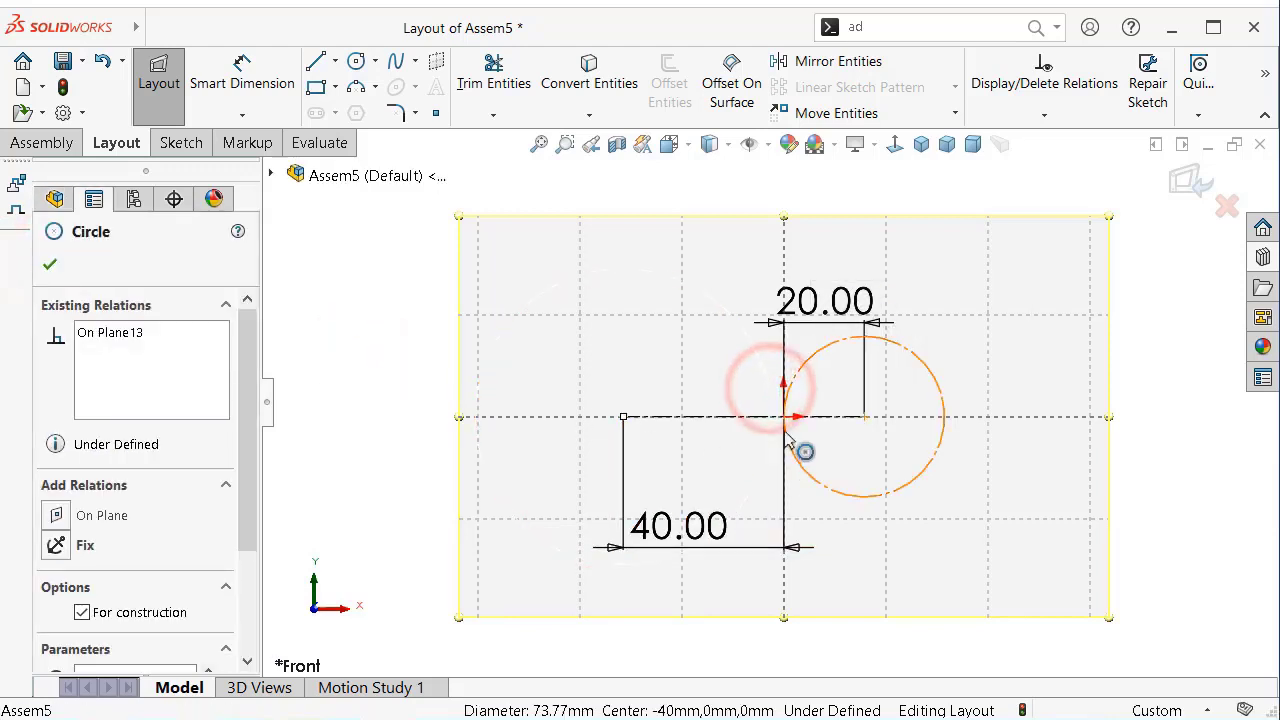
scroll(785, 435, down, 3)
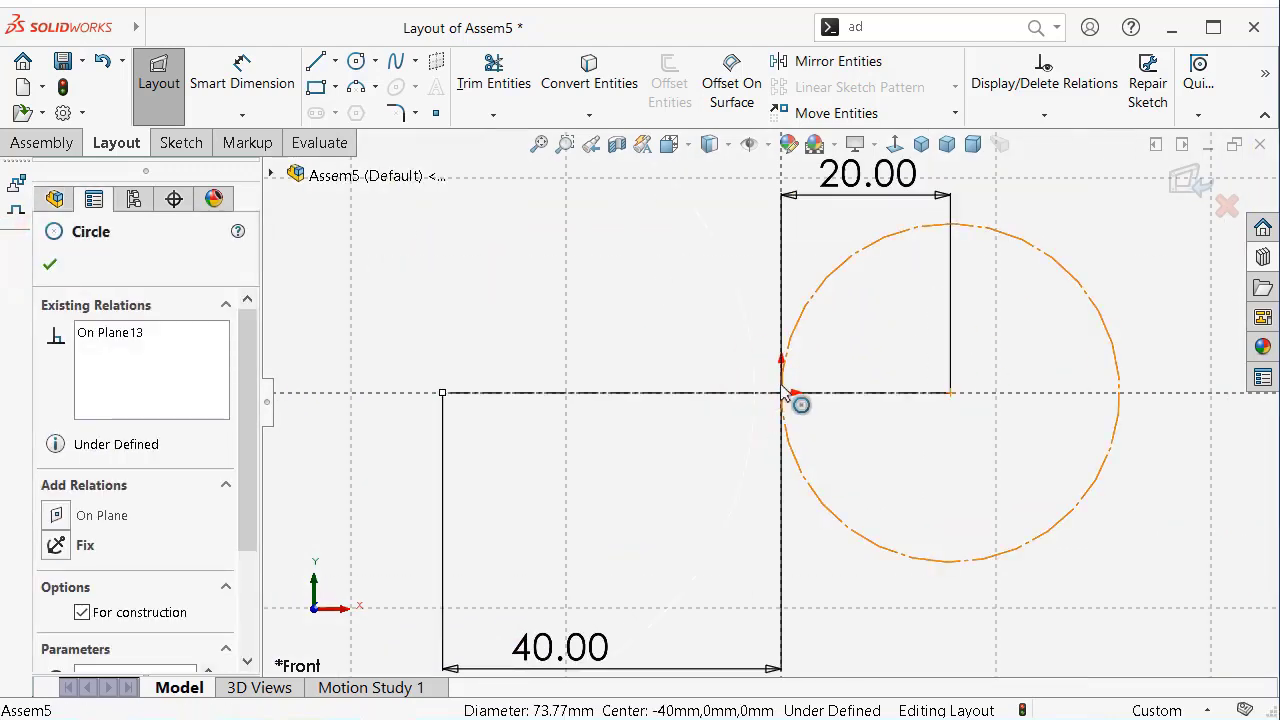
ctrl+click(782, 395)
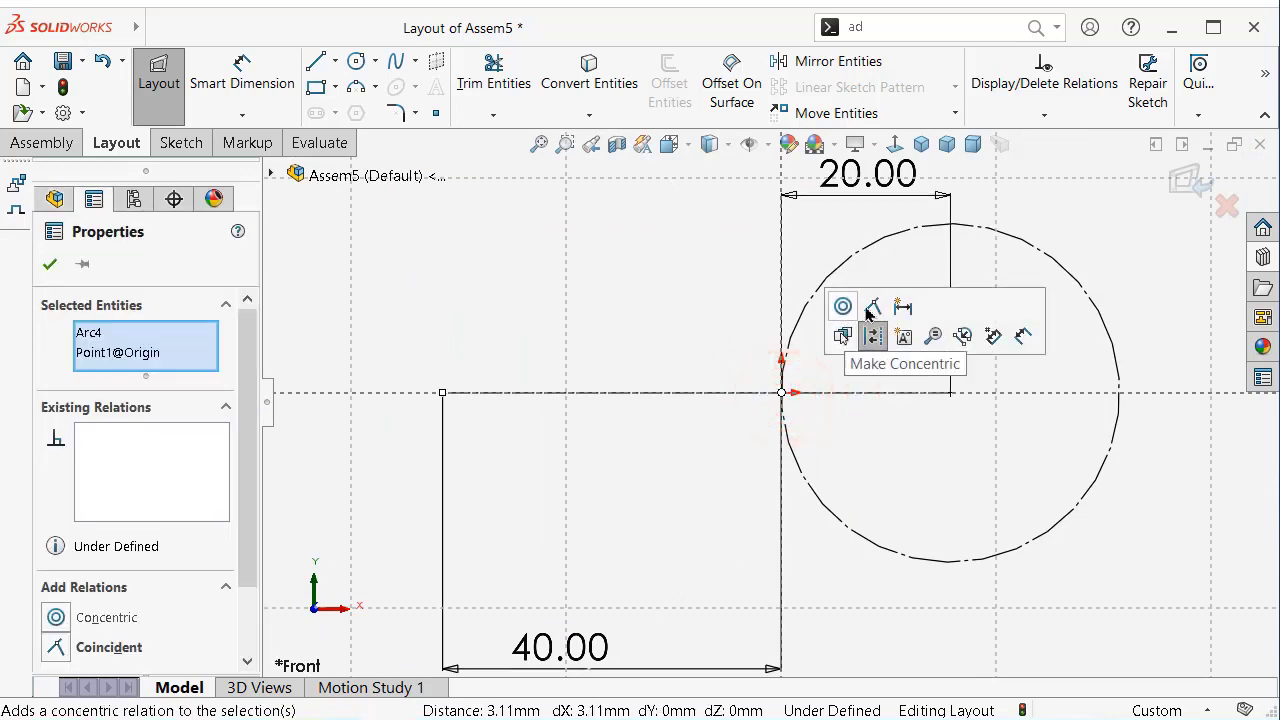
click(872, 310)
scroll(800, 375, down, 3)
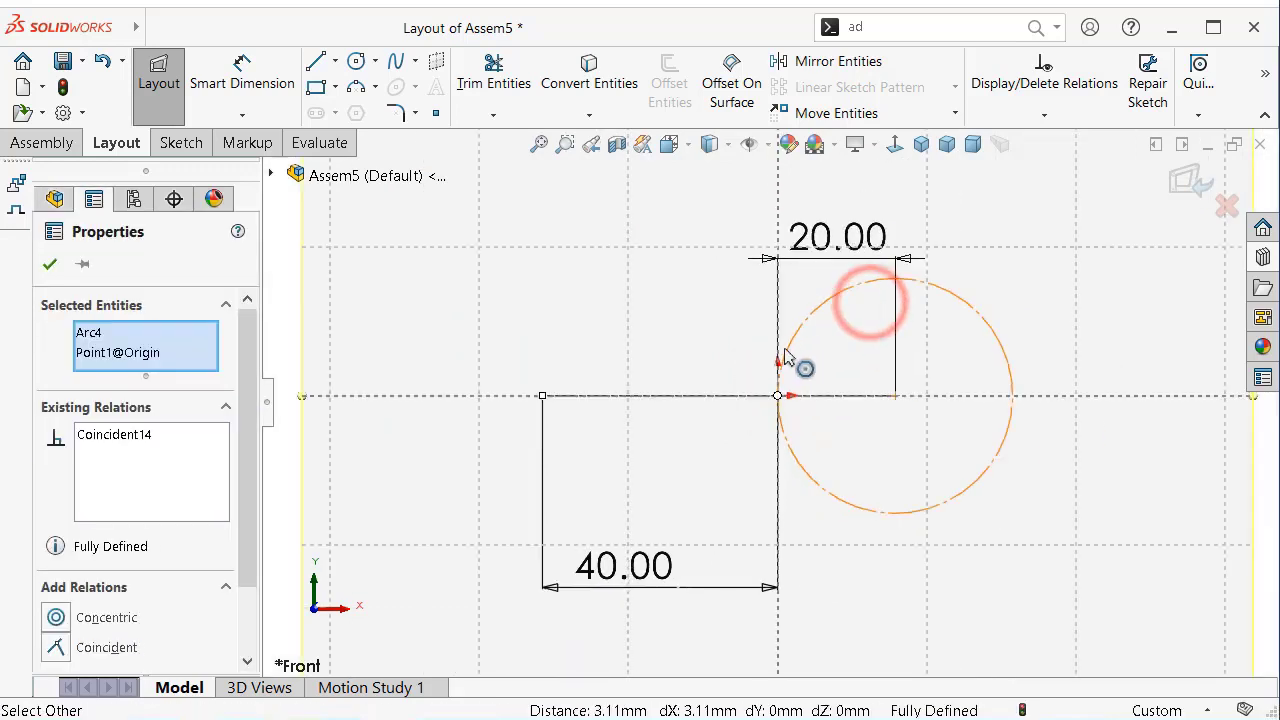
click(432, 340)
scroll(528, 323, down, 2)
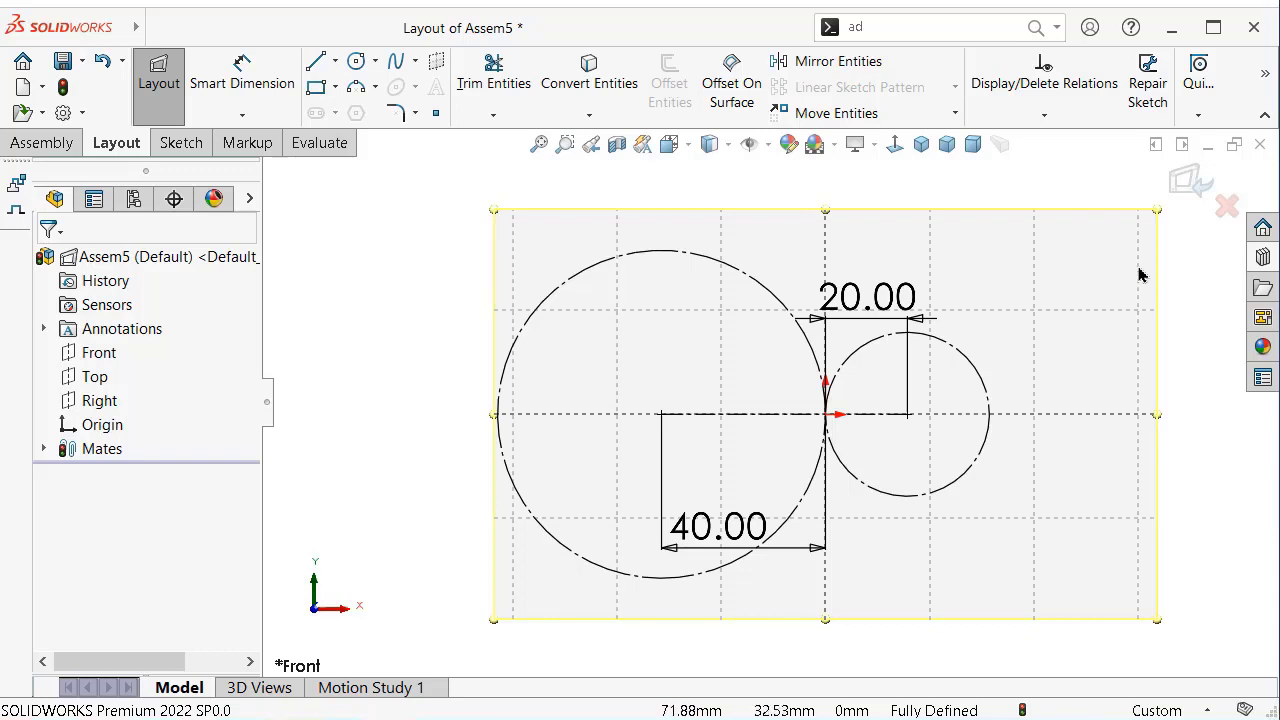
Drag the ISO Power Transmission Spur Gear from the Design Library onto the small circle
click(1259, 258)
drag(1262, 257, 1195, 331)
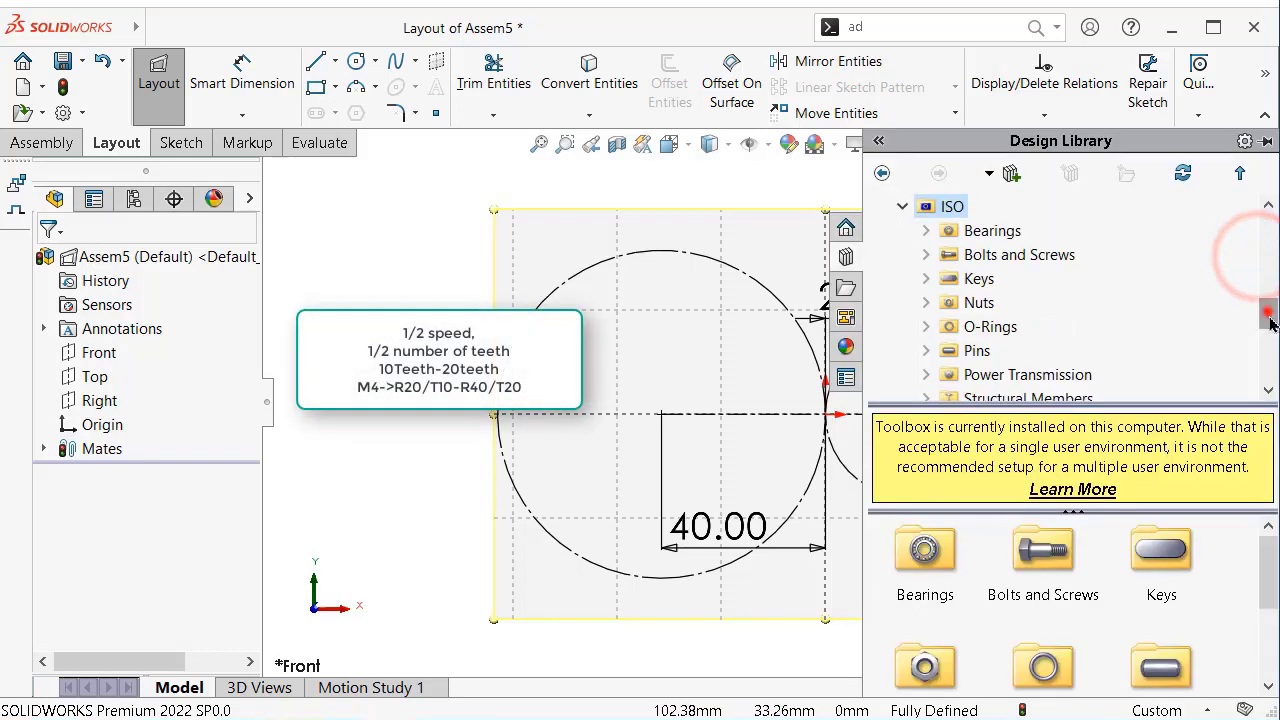
click(925, 206)
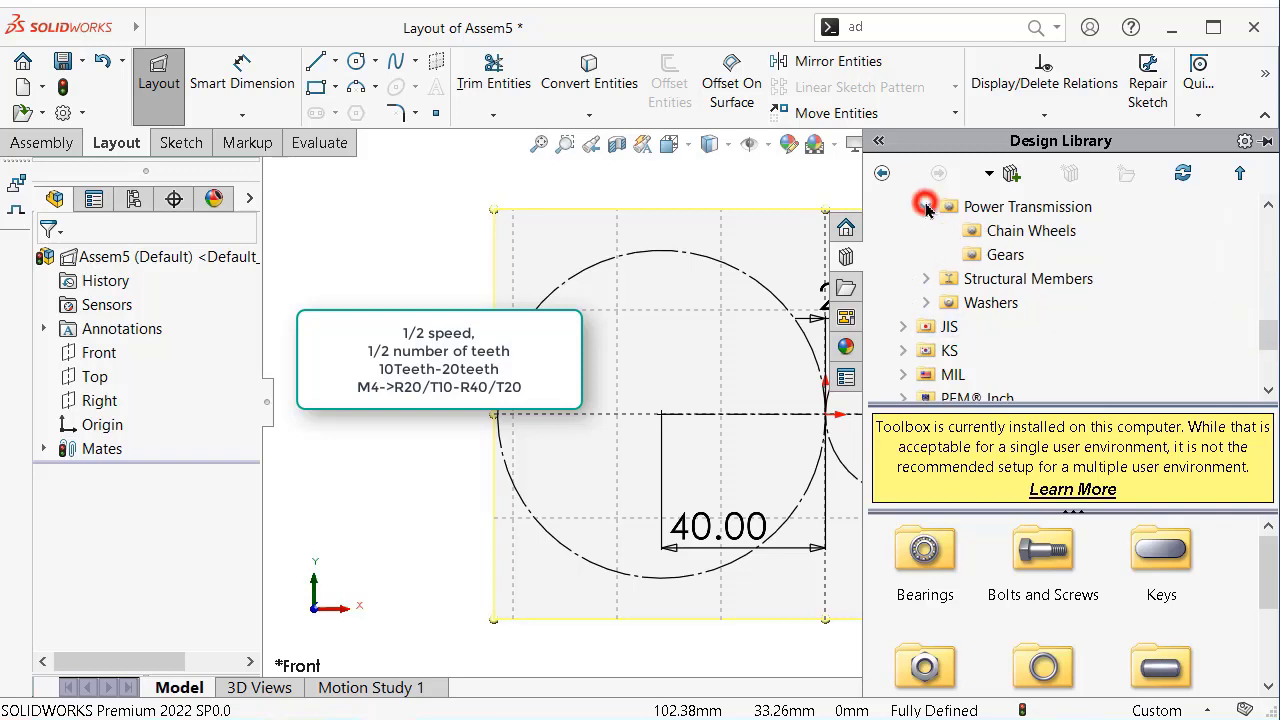
click(1004, 255)
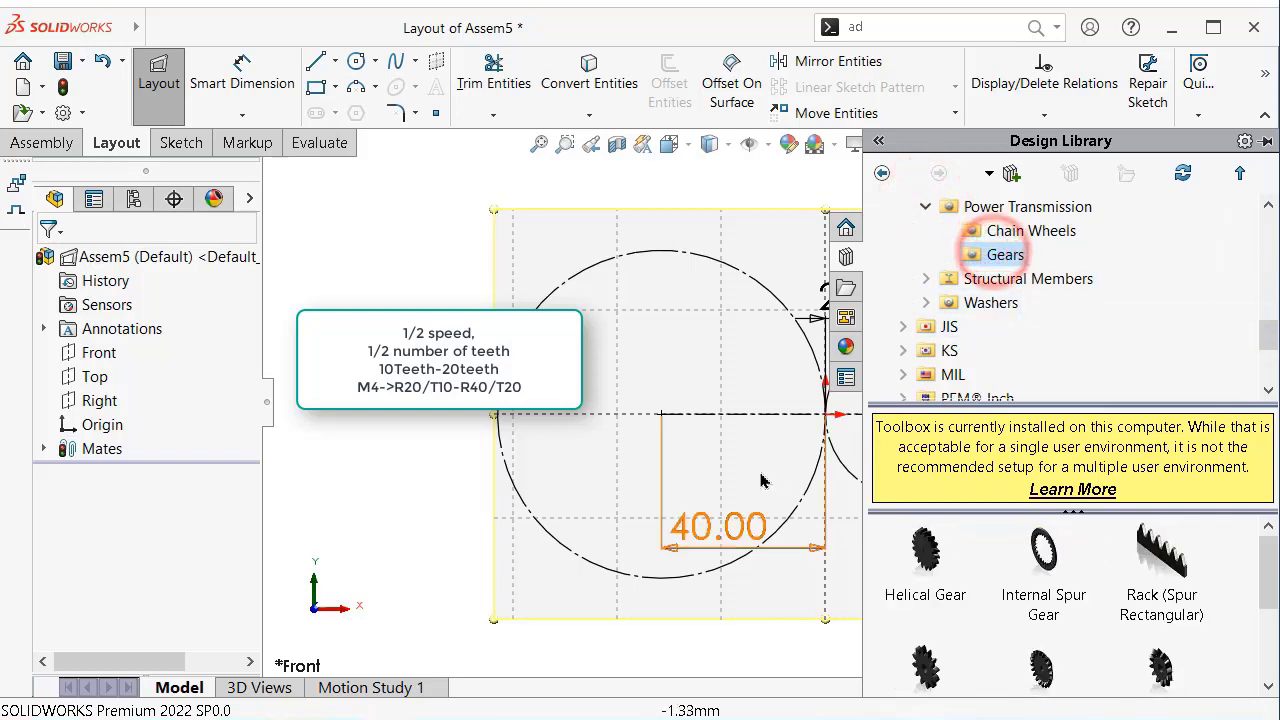
scroll(740, 450, up, 3)
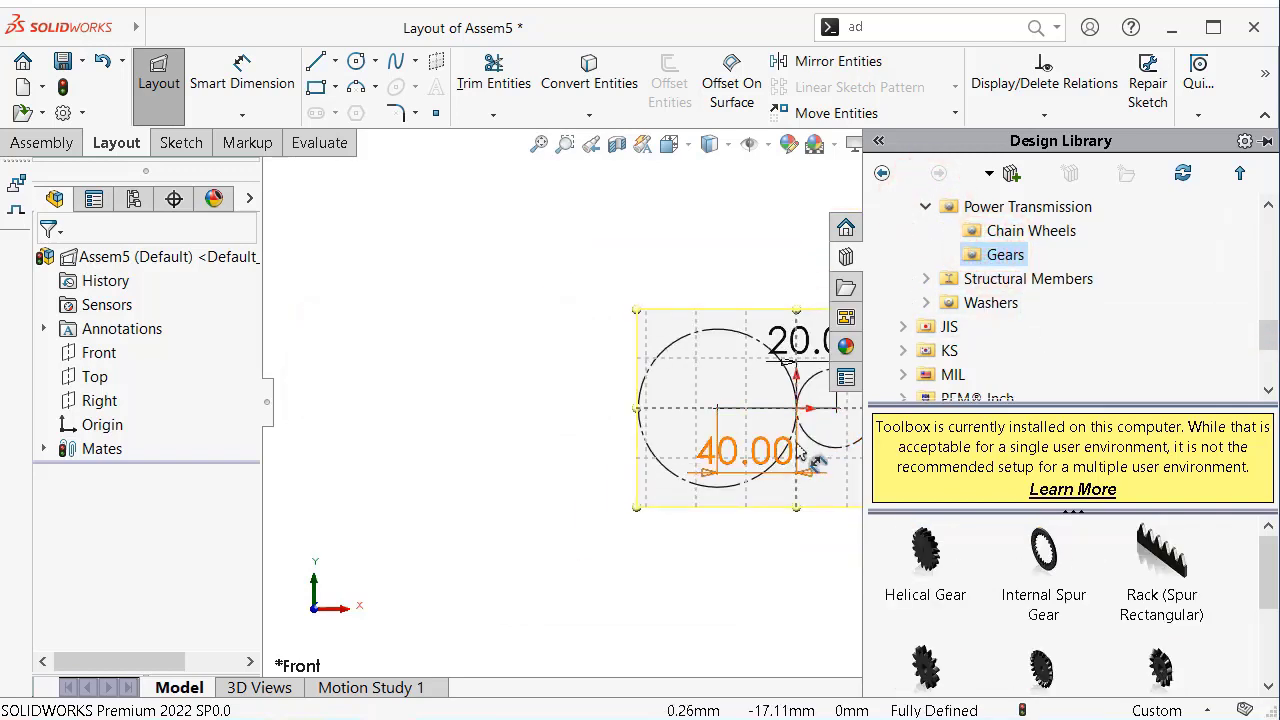
ctrl+middle_drag(811, 449, 790, 452)
key(f)
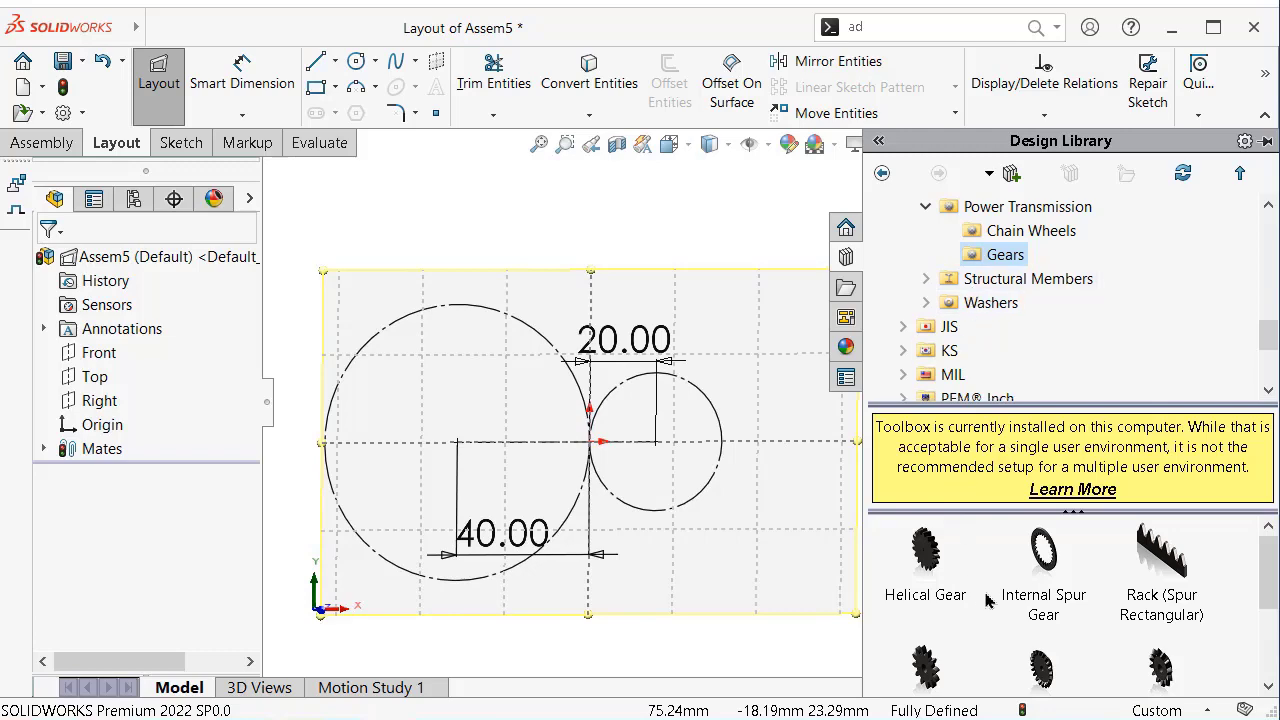
drag(1268, 570, 1268, 602)
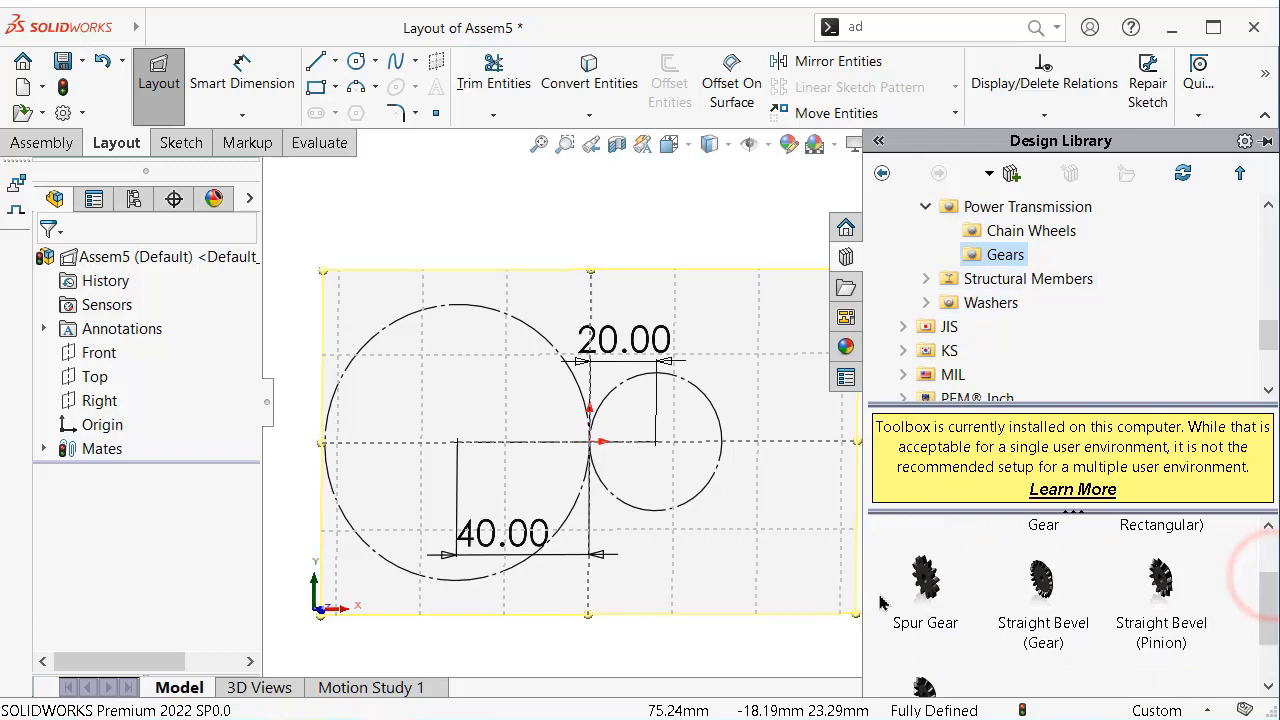
mouse_move(924, 580)
mouse_down()
mouse_move(918, 512)
mouse_move(970, 535)
mouse_move(958, 532)
mouse_up()
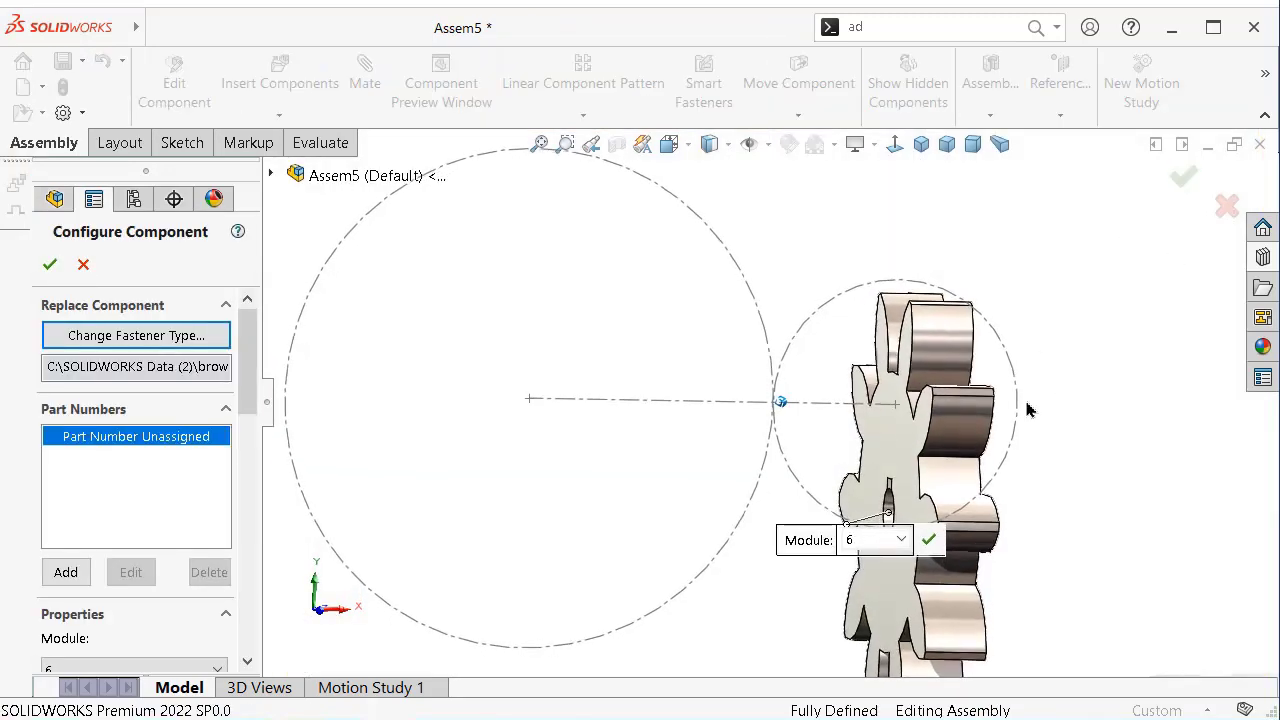
Set the spur gear's module to 4
middle_drag(1029, 406, 857, 430)
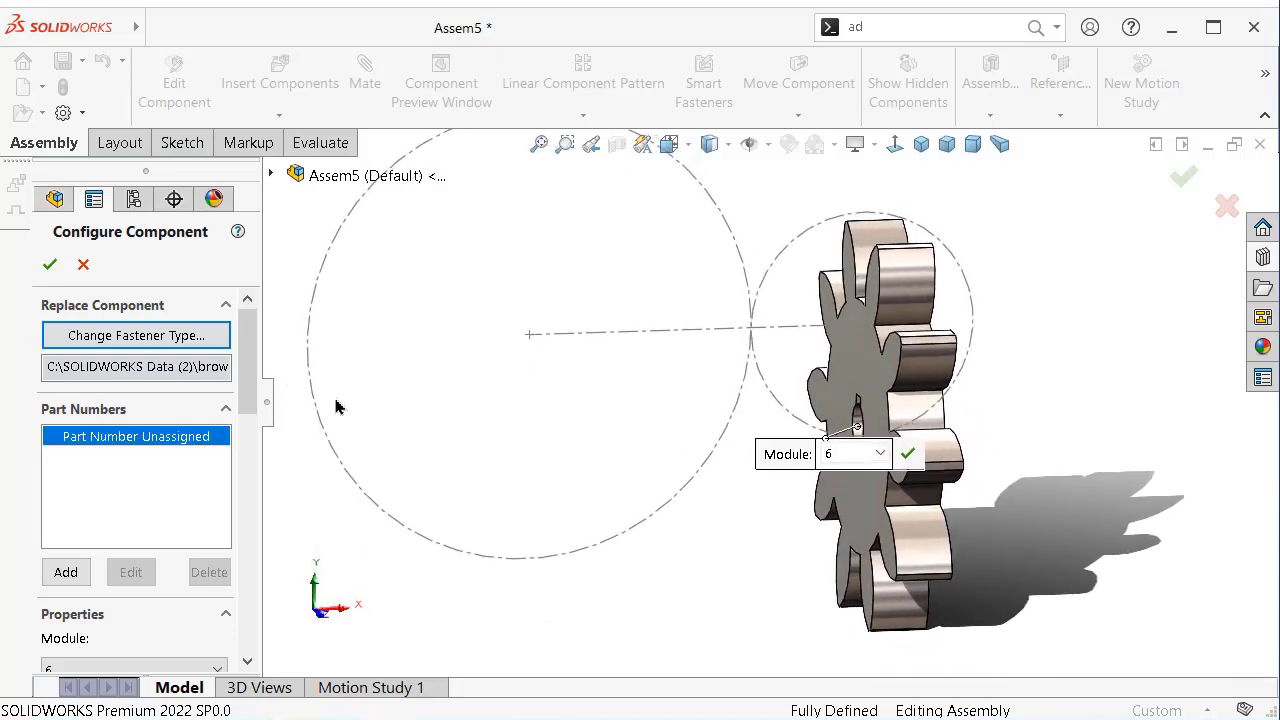
scroll(254, 395, down, 3)
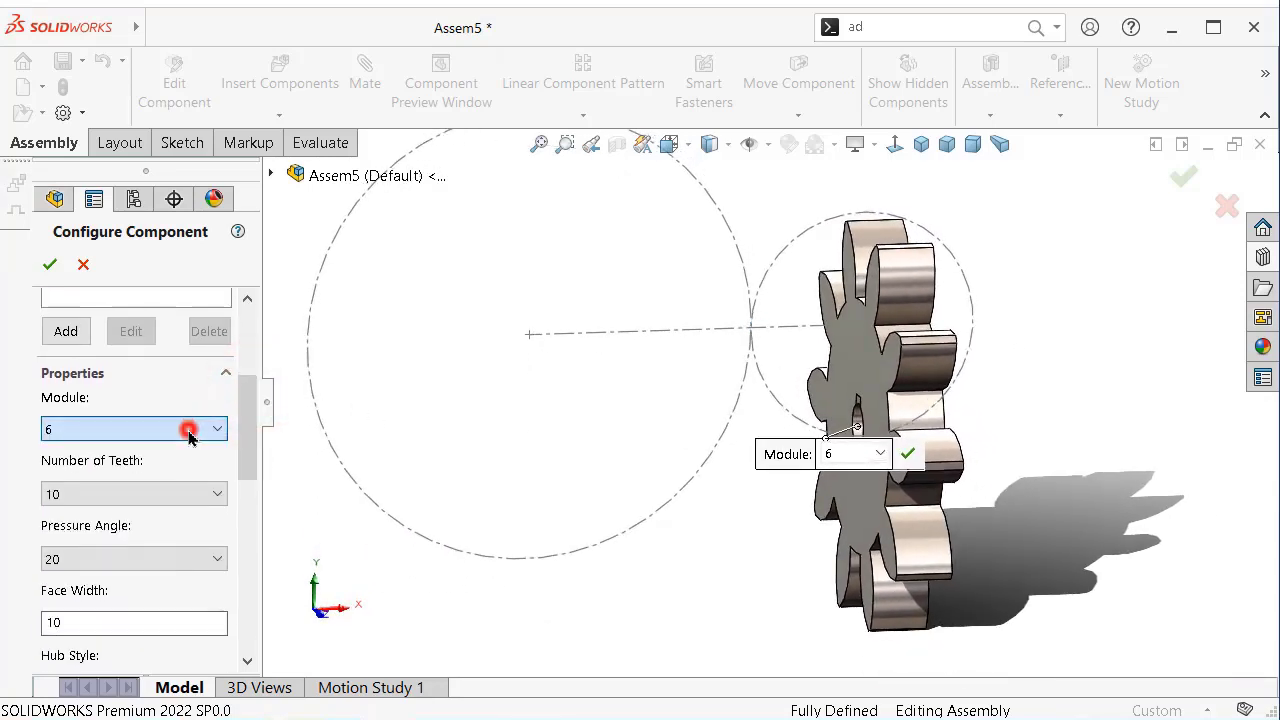
click(190, 428)
click(216, 452)
click(216, 452)
click(216, 452)
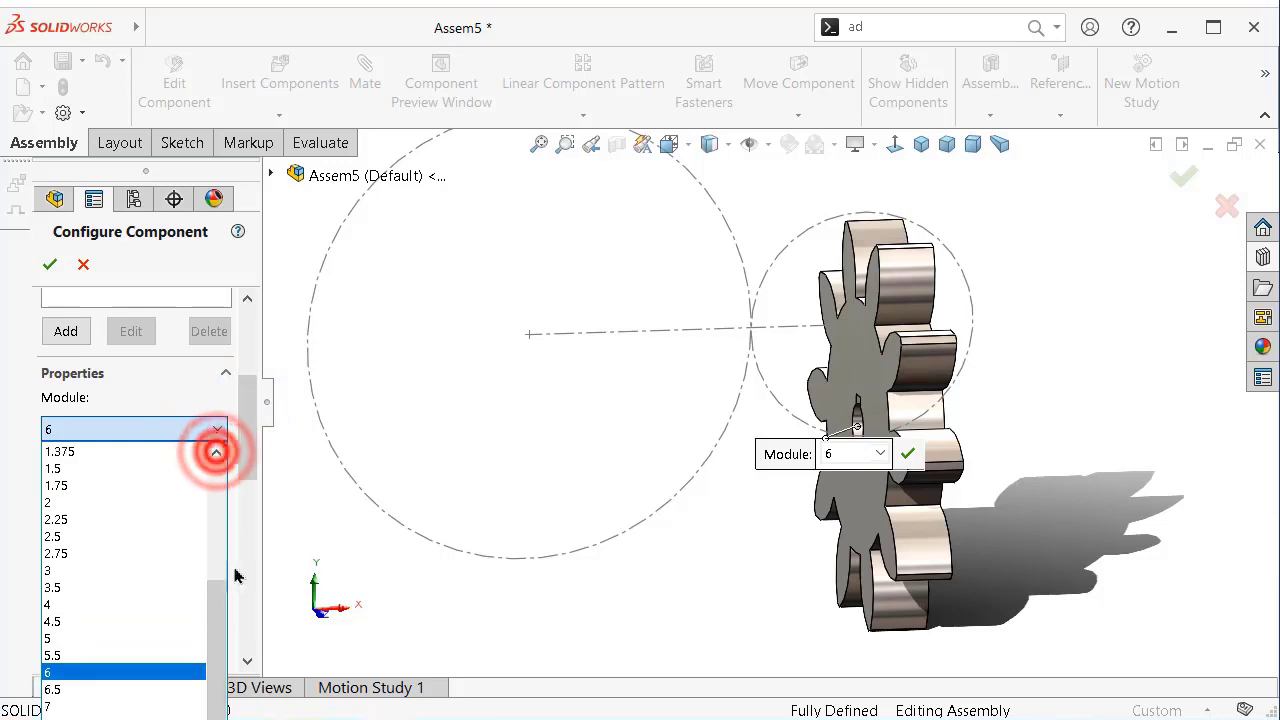
drag(215, 612, 210, 580)
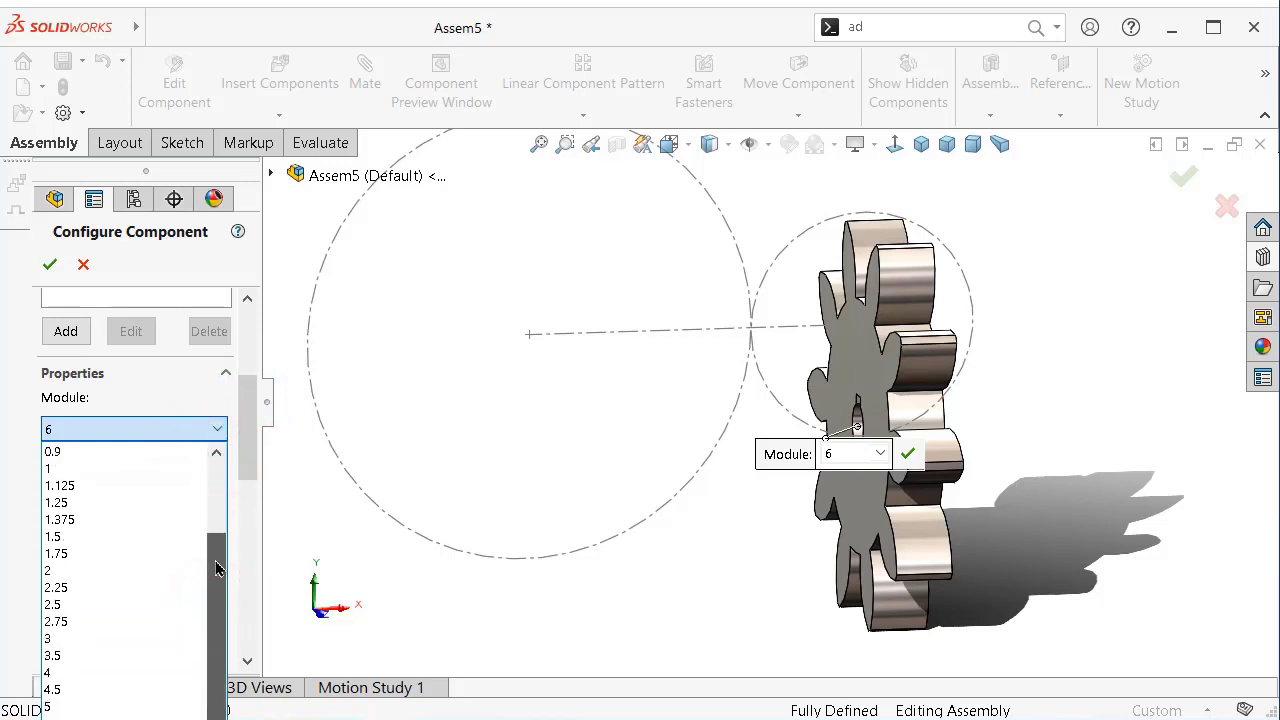
click(125, 672)
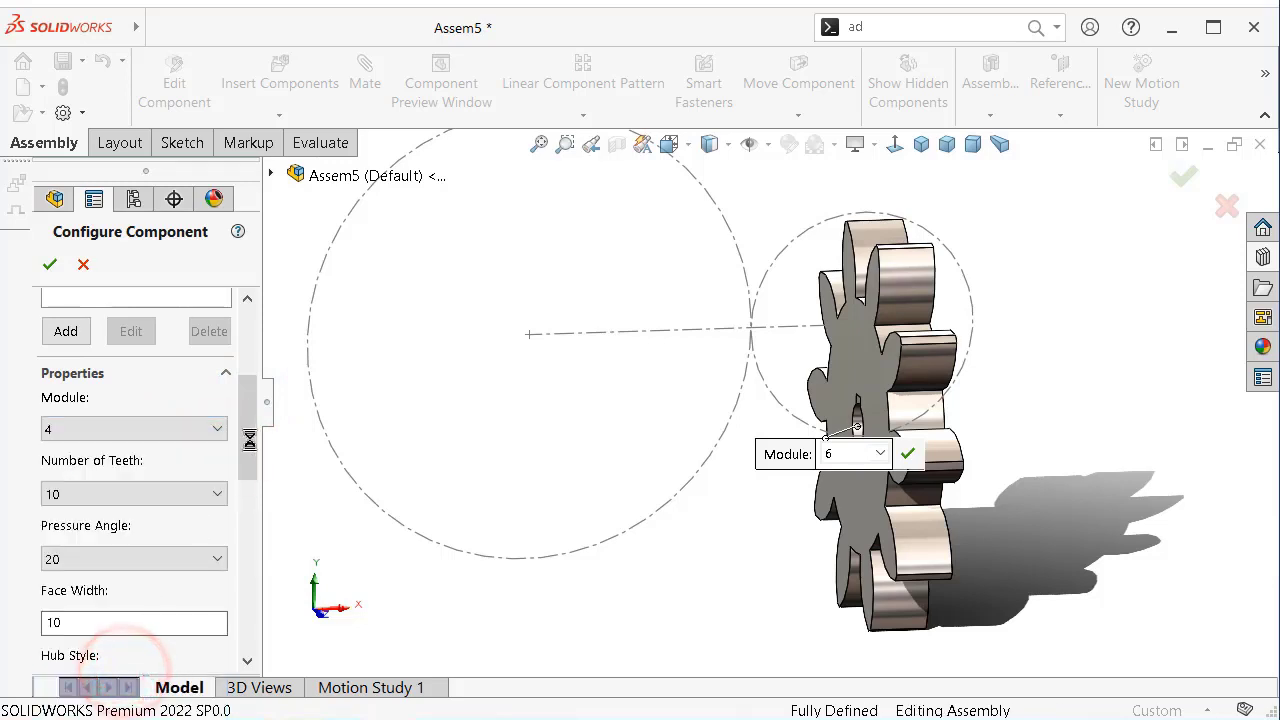
drag(246, 442, 246, 484)
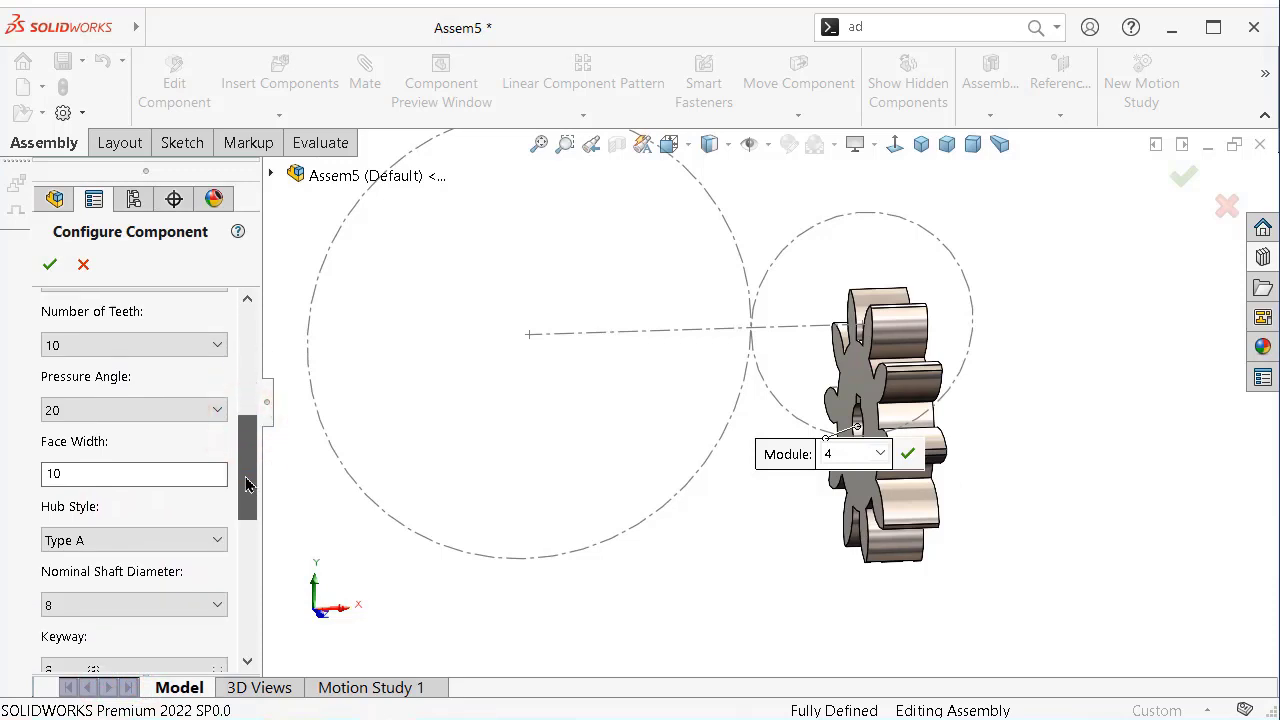
Keep 10 teeth, a Square(1) keyway and an 8 mm shaft diameter
click(198, 341)
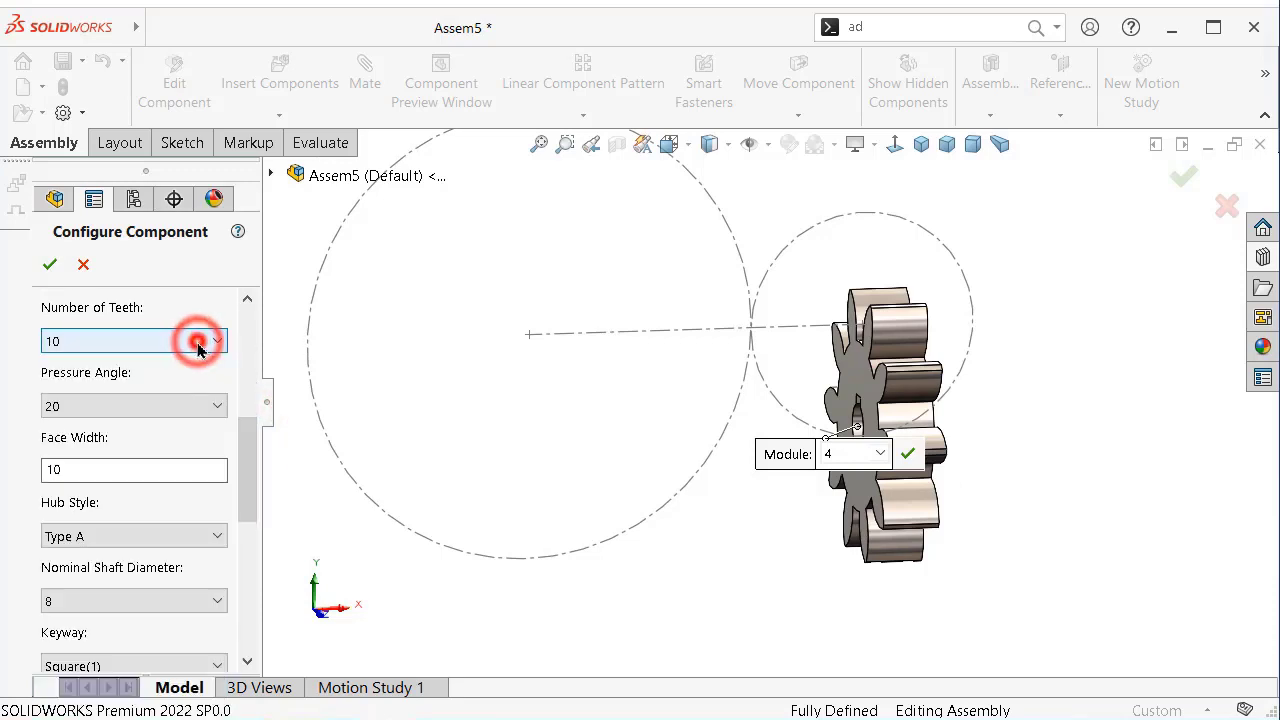
click(263, 450)
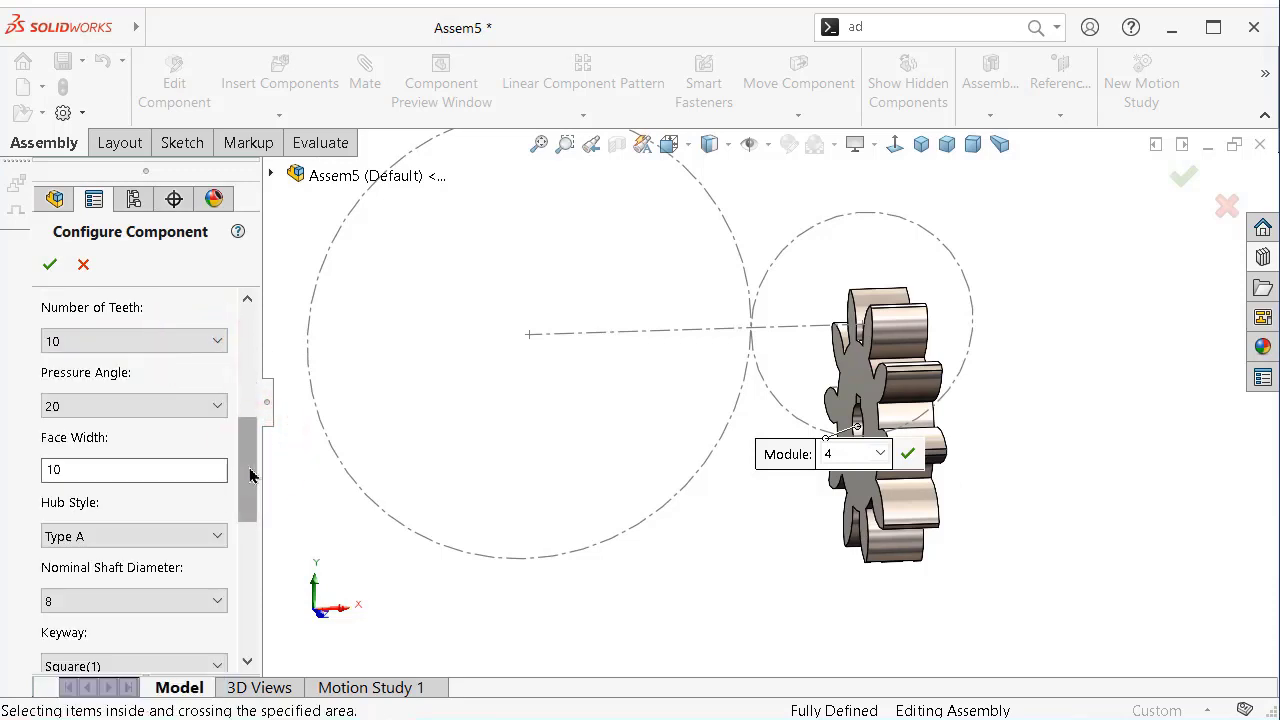
drag(248, 465, 256, 517)
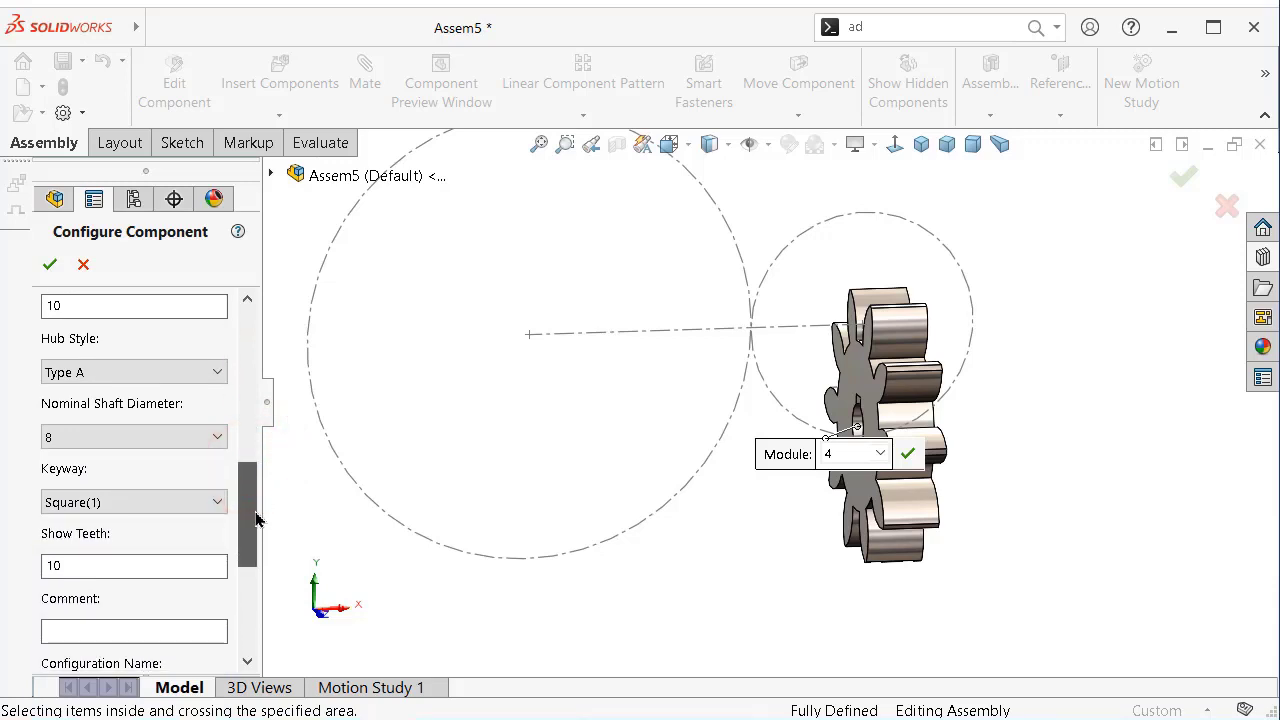
click(207, 503)
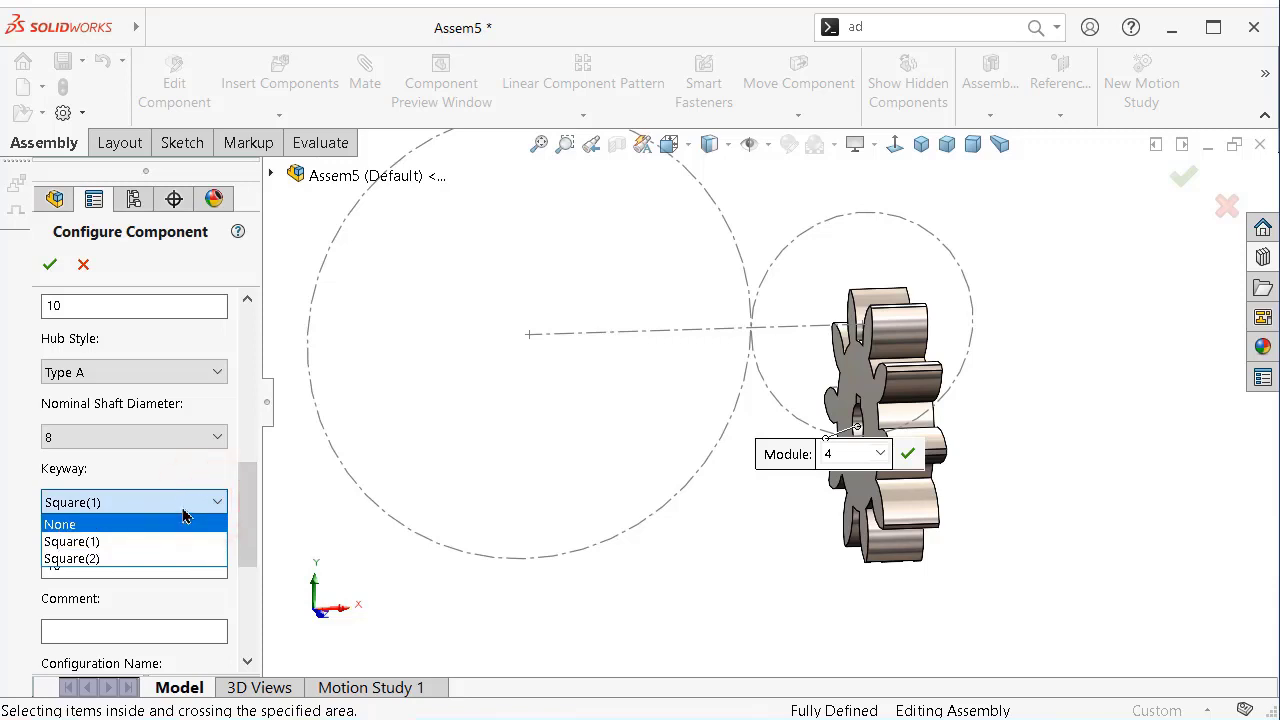
click(108, 541)
click(88, 437)
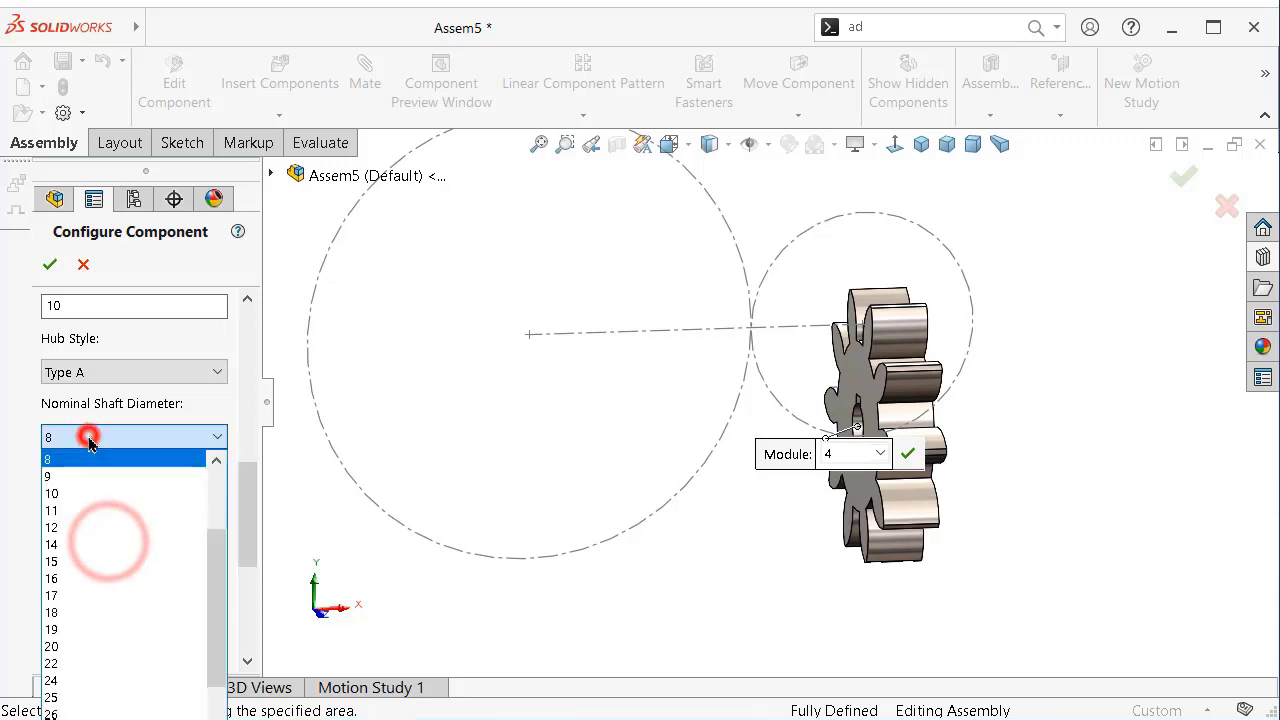
click(84, 462)
drag(248, 508, 248, 603)
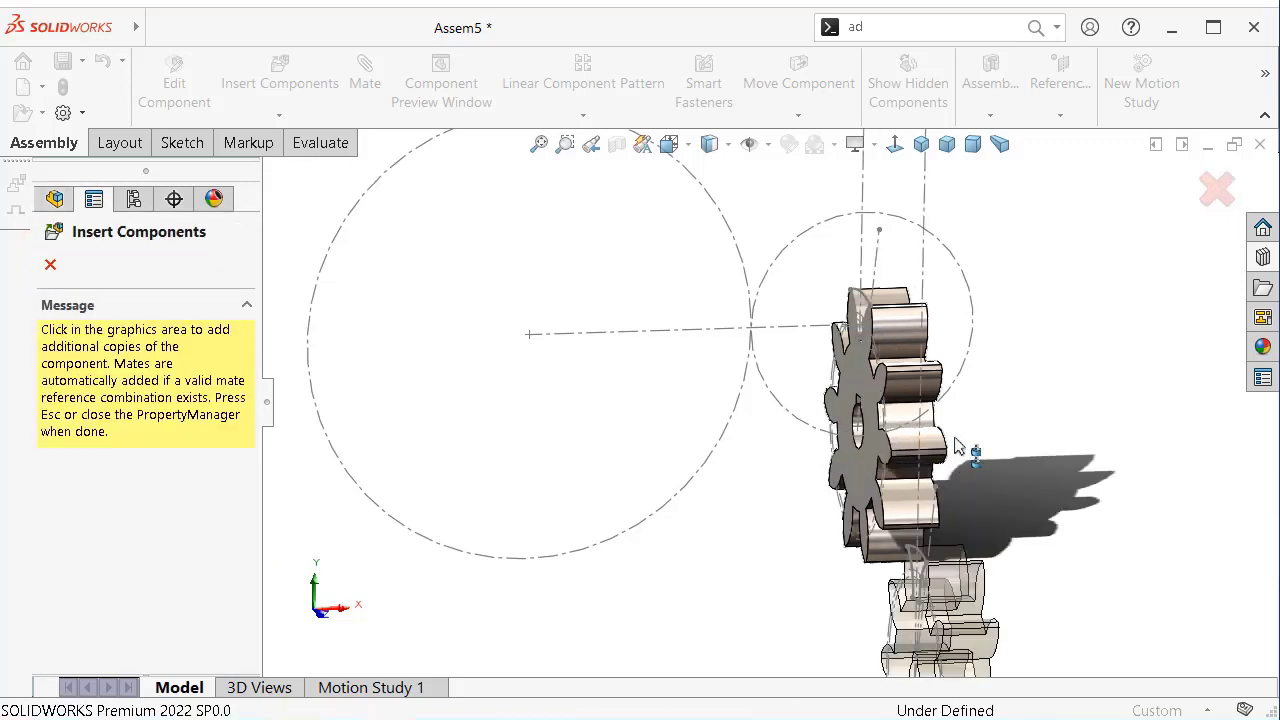
Close Insert Components, hide the layout sketch, and orbit to view the gear at an angle
click(1210, 186)
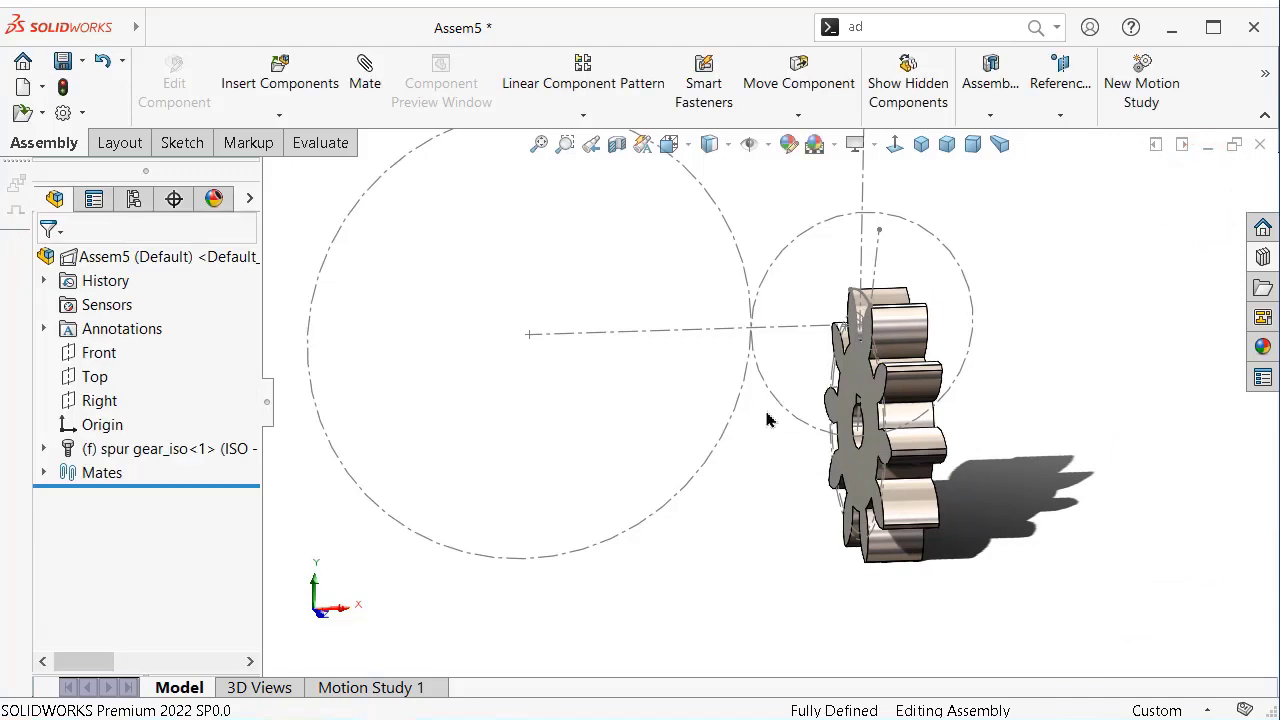
key(Left)
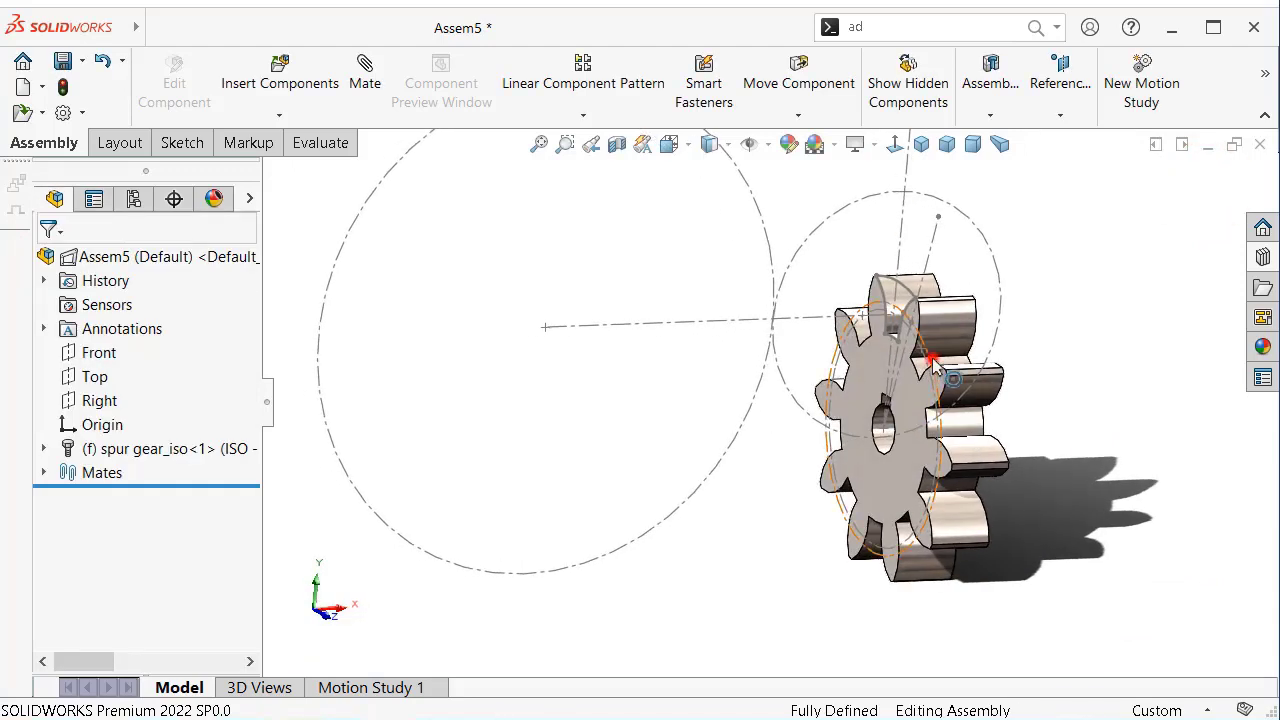
click(932, 361)
click(1022, 300)
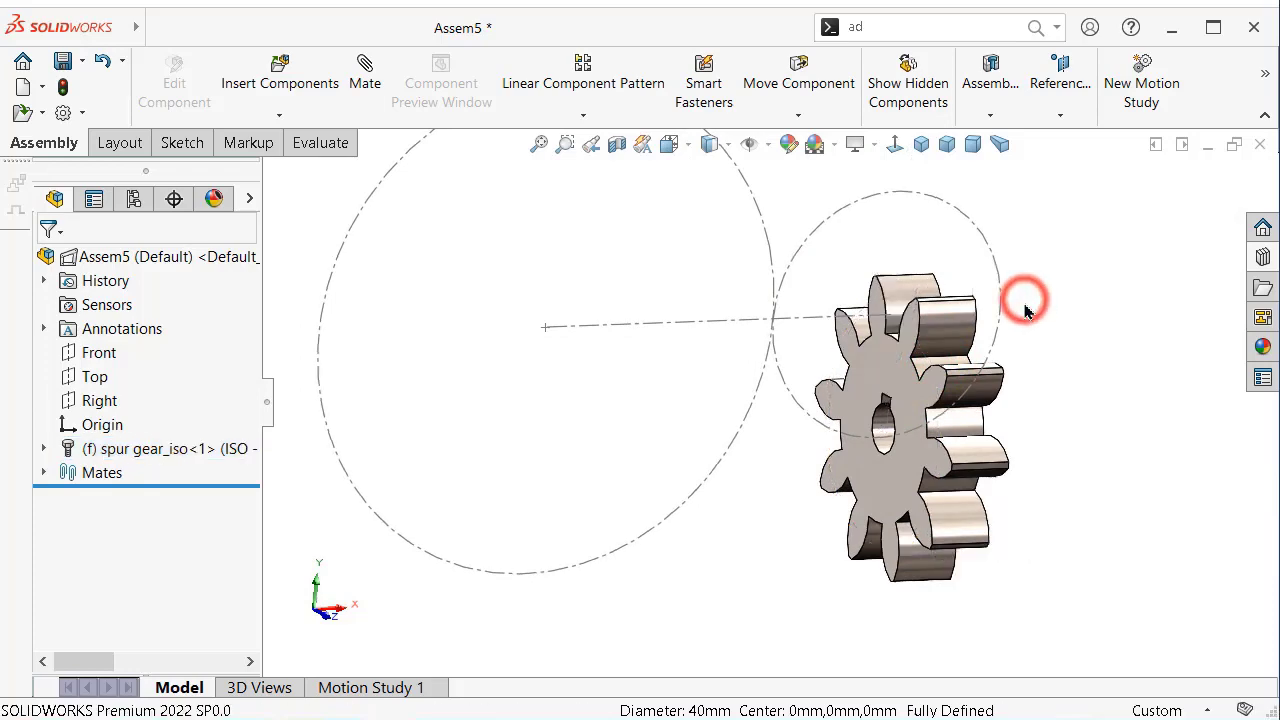
mouse_move(1117, 447)
middle_down()
mouse_move(1023, 440)
mouse_move(986, 457)
mouse_move(925, 445)
middle_up()
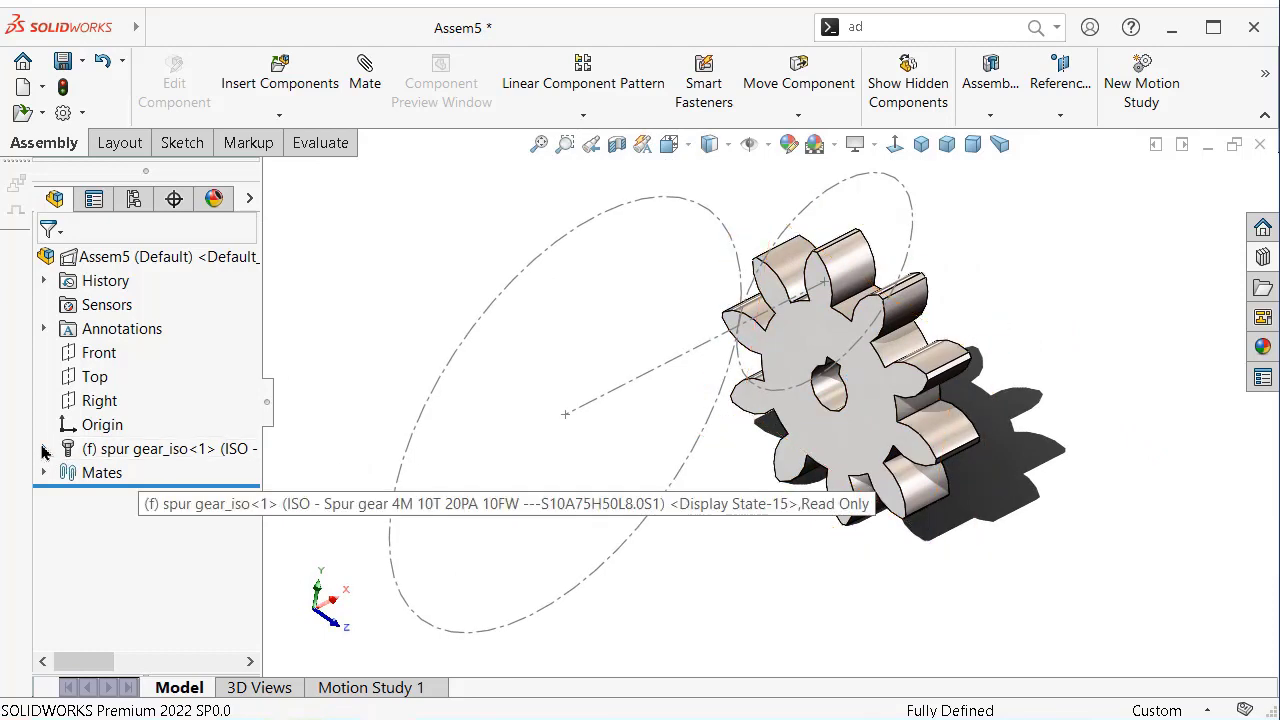
Float the spur gear and show its TooCutSke tooth-cut sketch
right_click(90, 448)
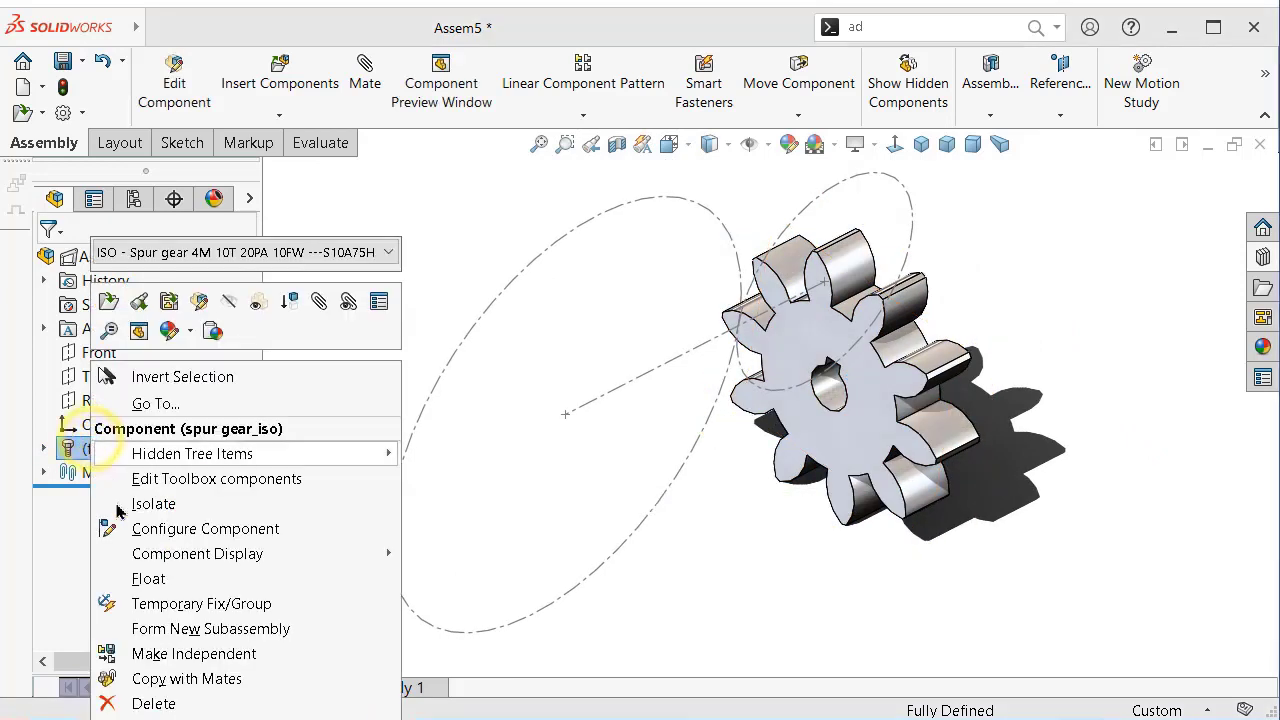
click(166, 575)
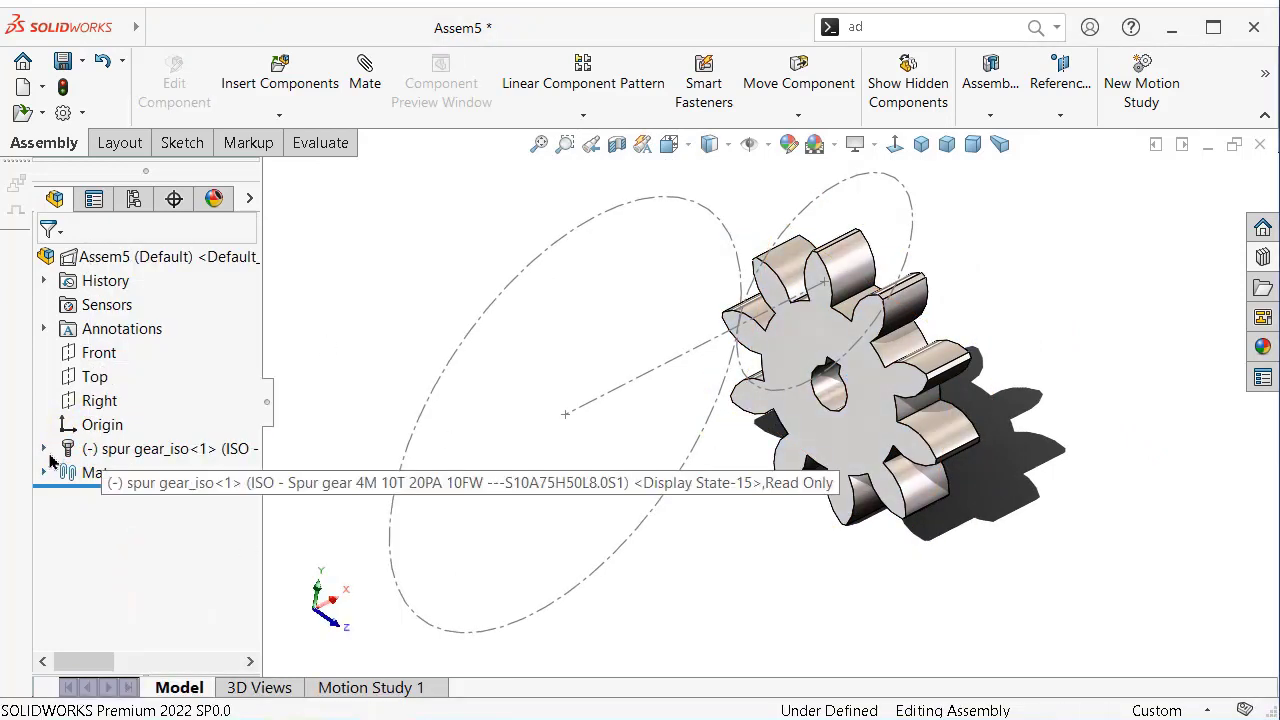
click(44, 450)
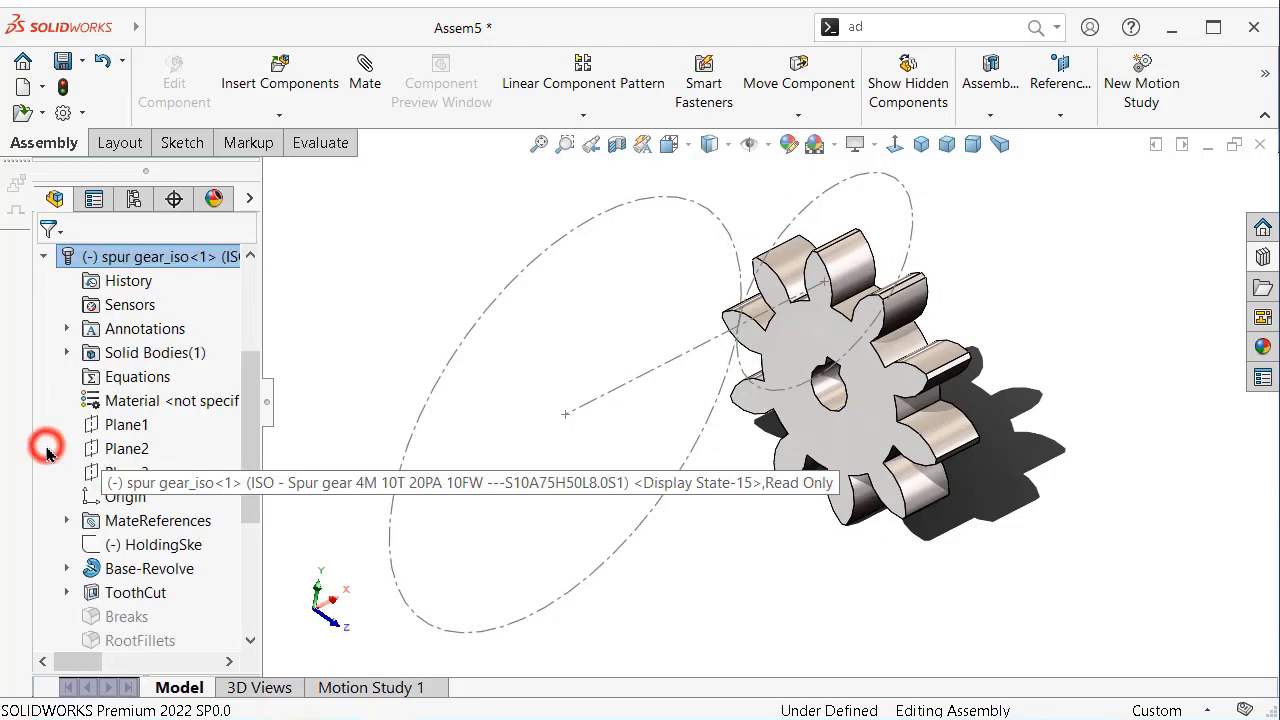
click(110, 592)
click(140, 614)
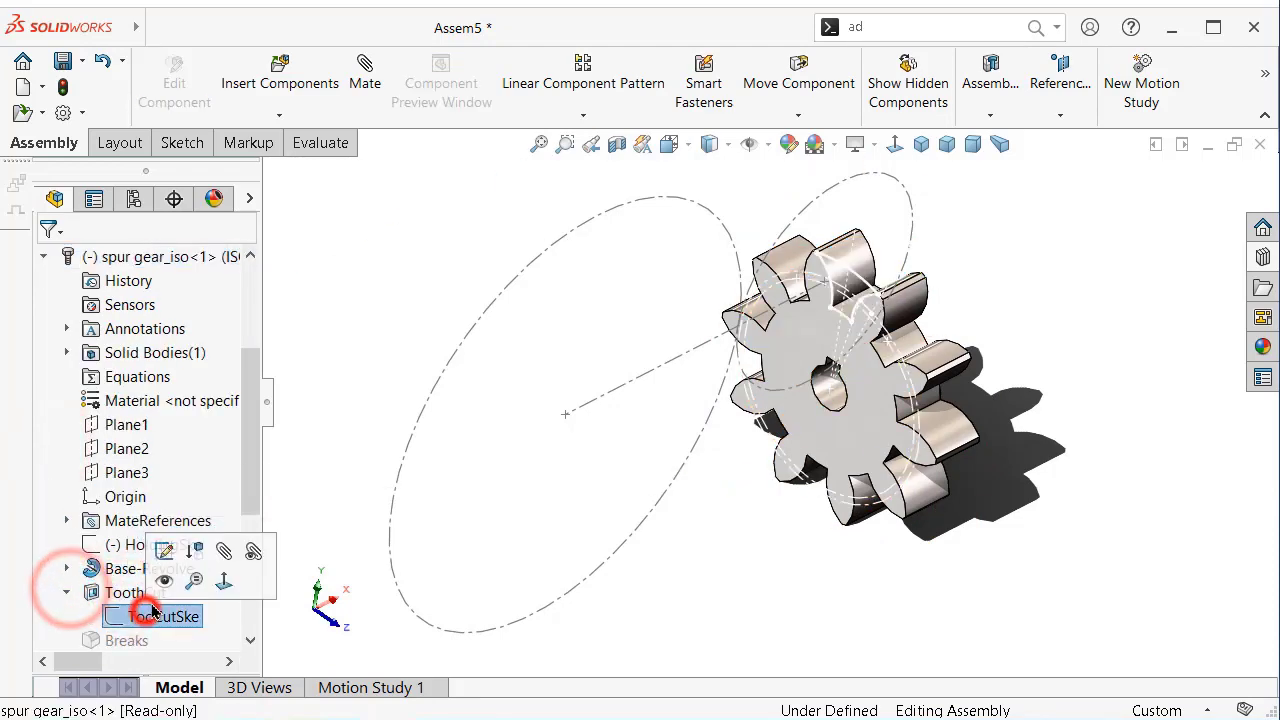
click(148, 578)
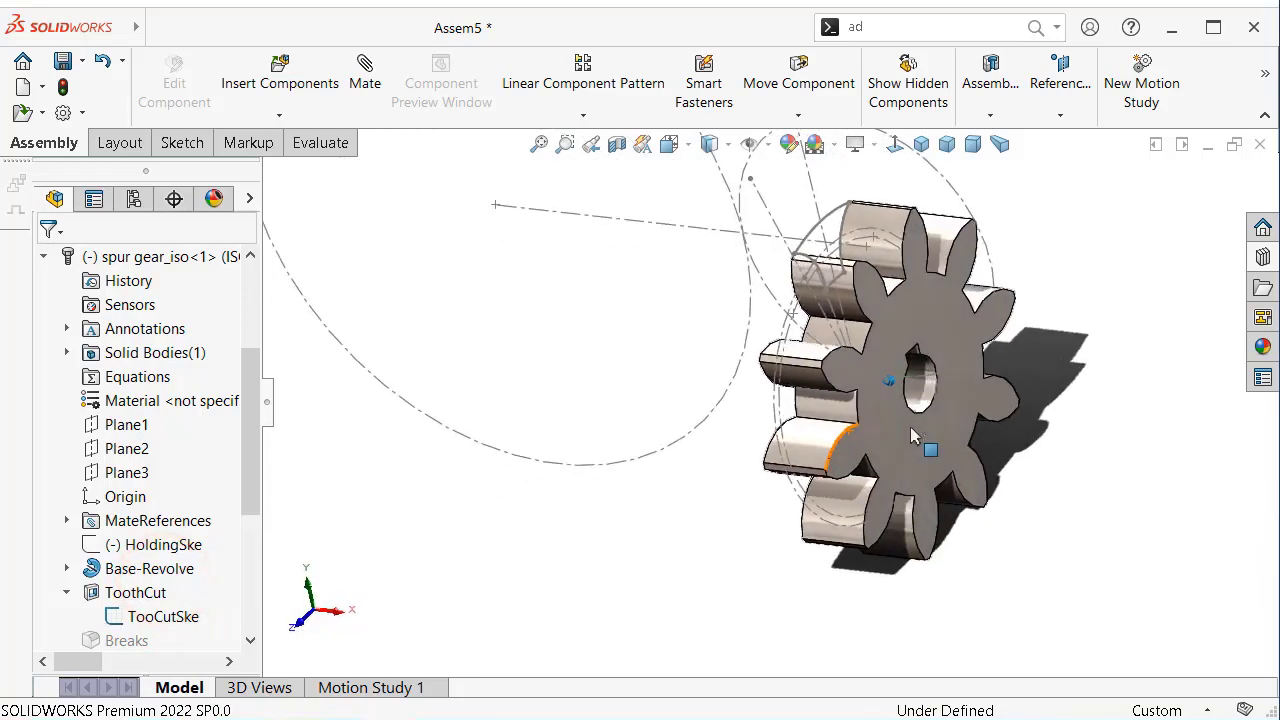
Select the gear's 40 mm sketch circle and start a mate from it
mouse_move(932, 435)
middle_down()
mouse_move(947, 306)
mouse_move(943, 337)
mouse_move(1055, 355)
mouse_move(845, 328)
middle_up()
scroll(803, 280, down, 2)
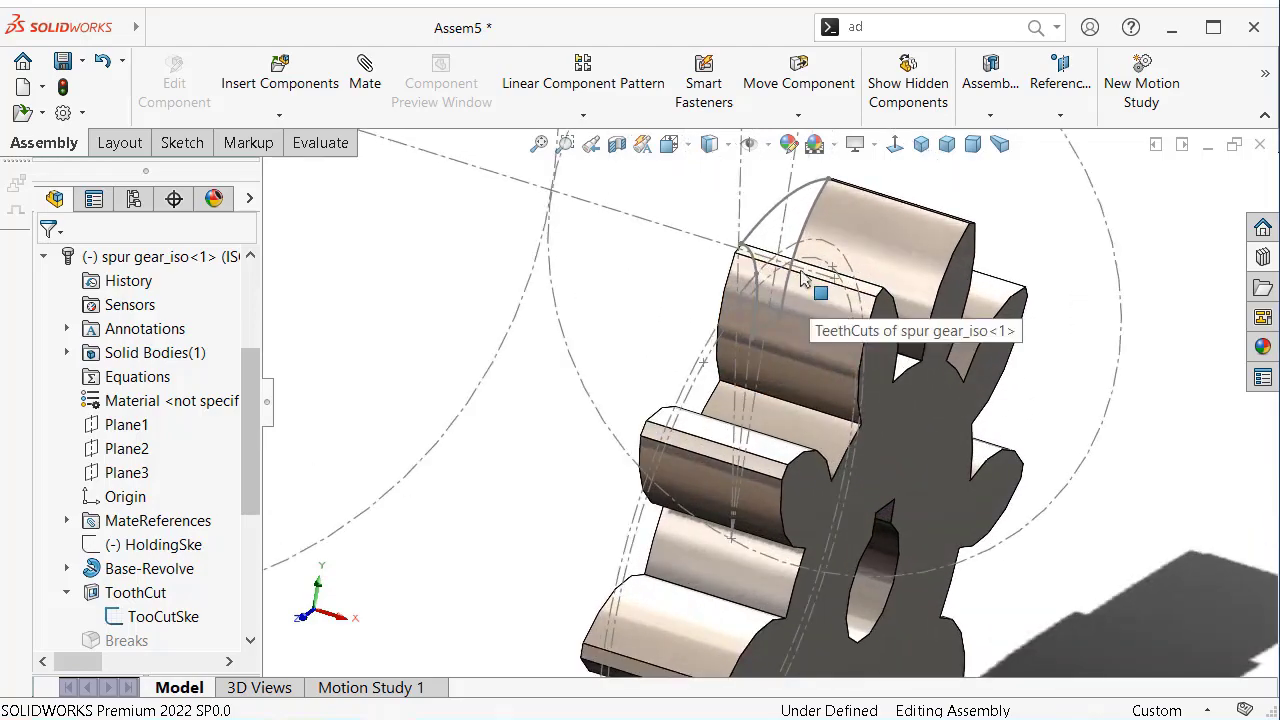
scroll(812, 276, down, 2)
scroll(812, 276, down, 2)
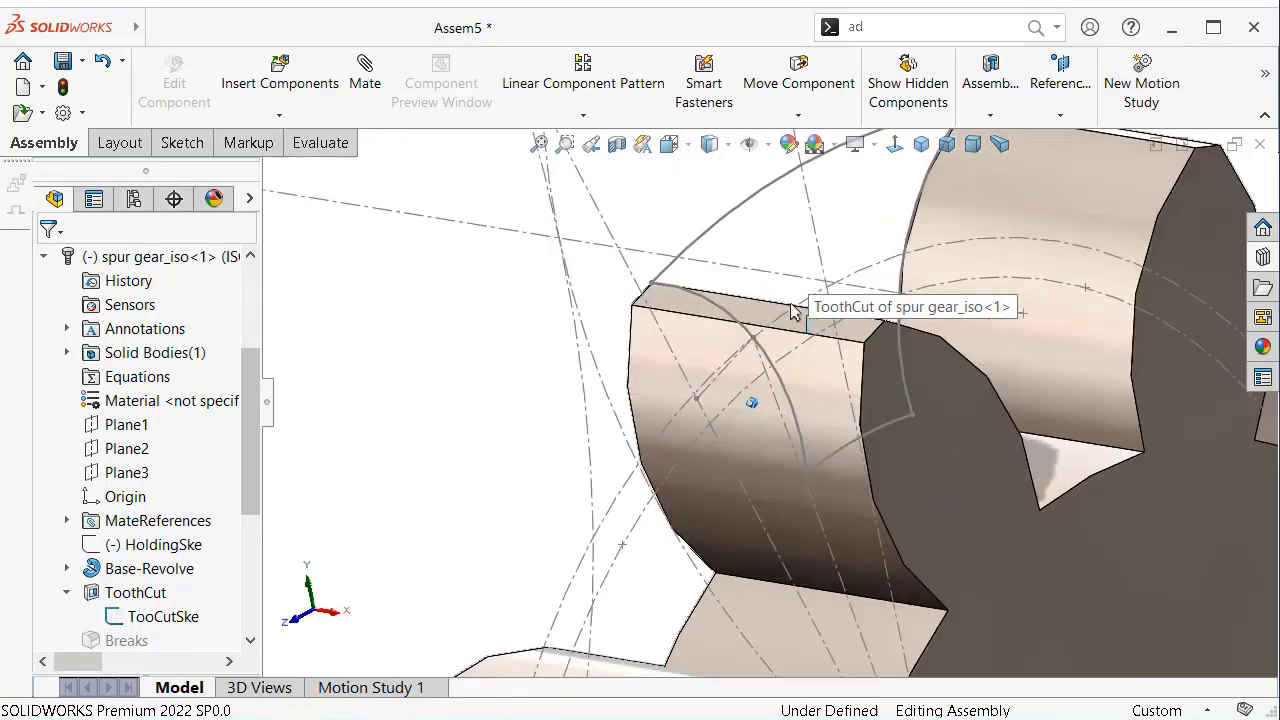
mouse_move(812, 276)
middle_down()
mouse_move(951, 334)
mouse_move(940, 343)
middle_up()
scroll(940, 343, up, 2)
scroll(860, 340, up, 2)
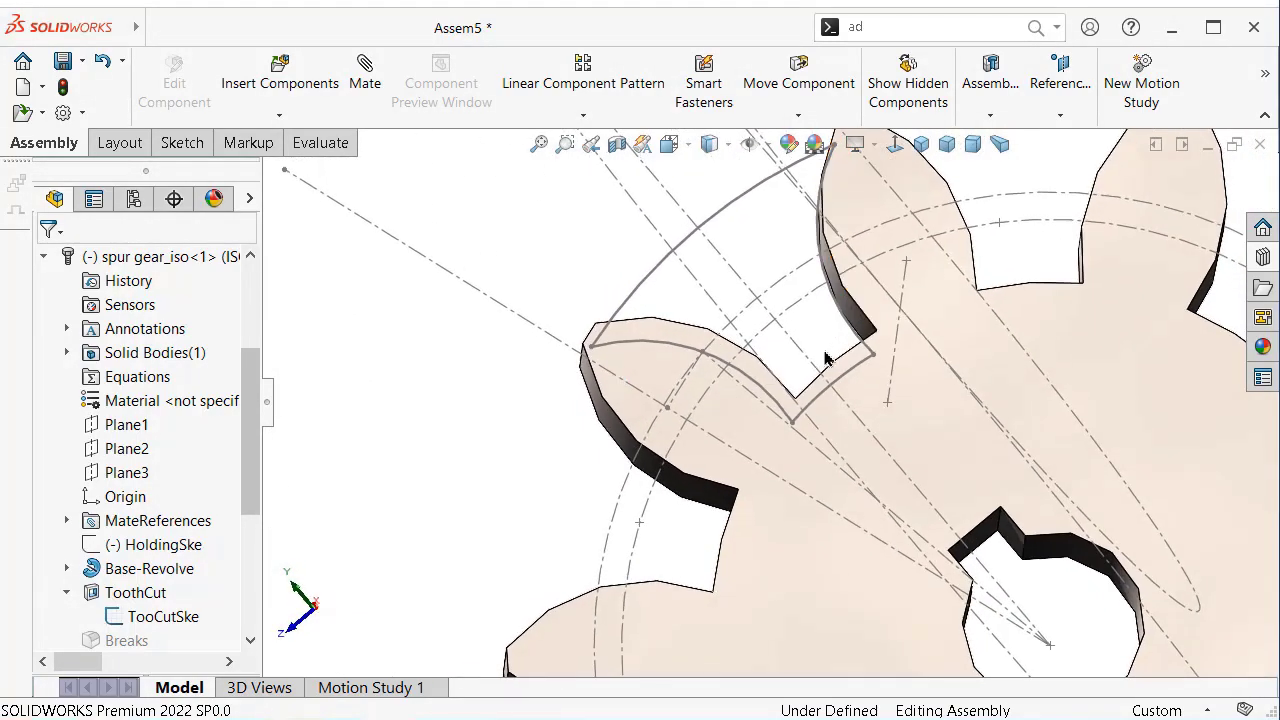
scroll(860, 340, up, 3)
scroll(675, 488, down, 1)
scroll(675, 488, down, 1)
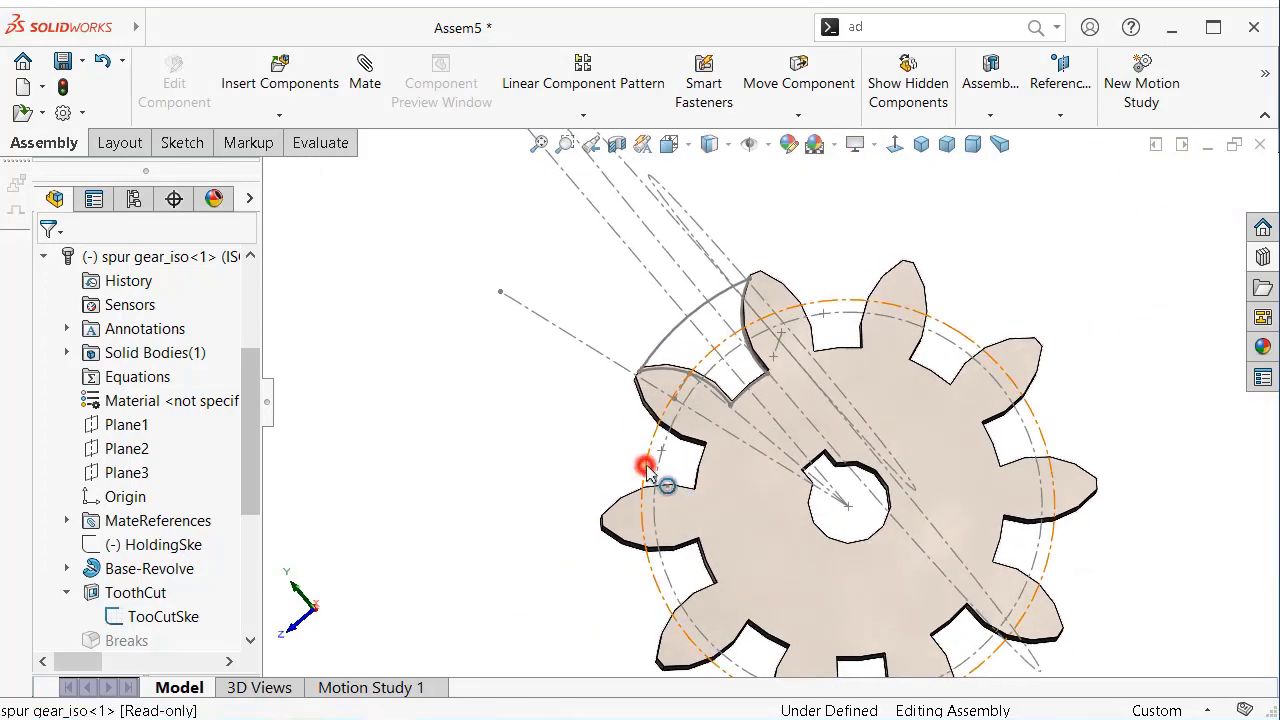
click(647, 469)
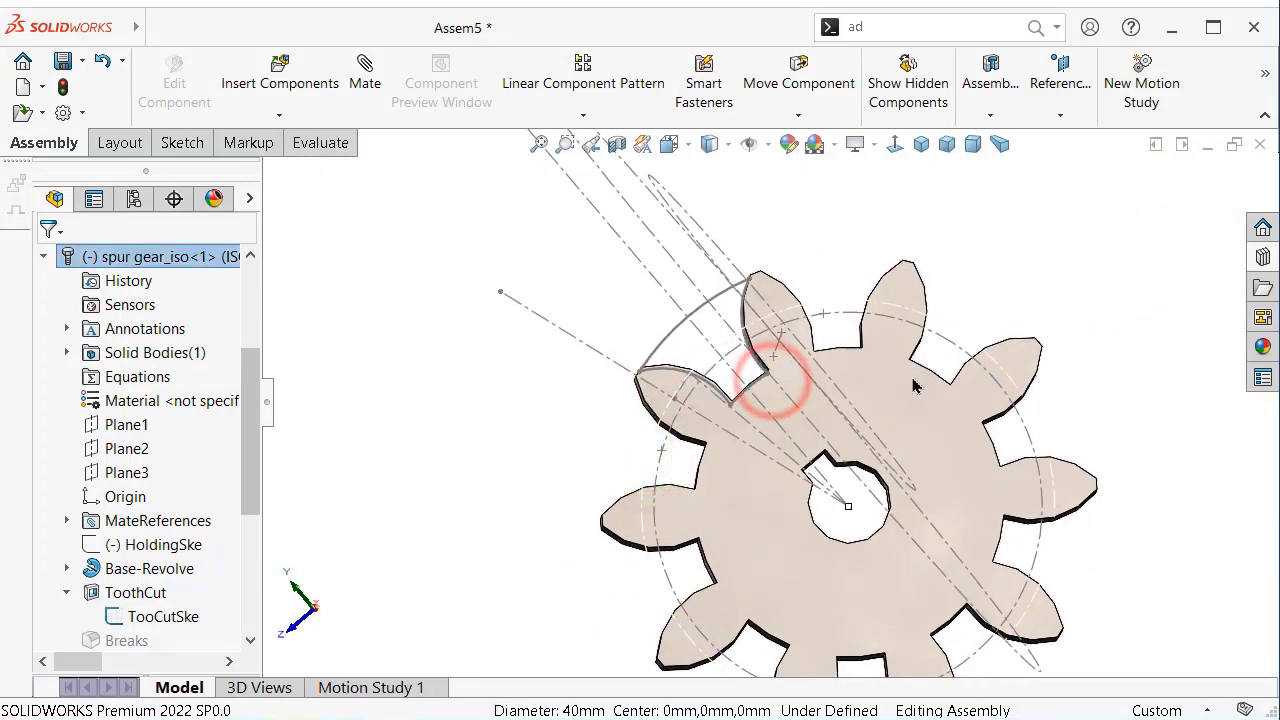
key(m)
scroll(910, 390, up, 2)
mouse_move(908, 390)
middle_down()
mouse_move(778, 400)
mouse_move(805, 323)
mouse_move(897, 428)
mouse_move(958, 308)
middle_up()
Mate the gear circle coincident to layout circle Arc3@Layout with flipped alignment
click(802, 323)
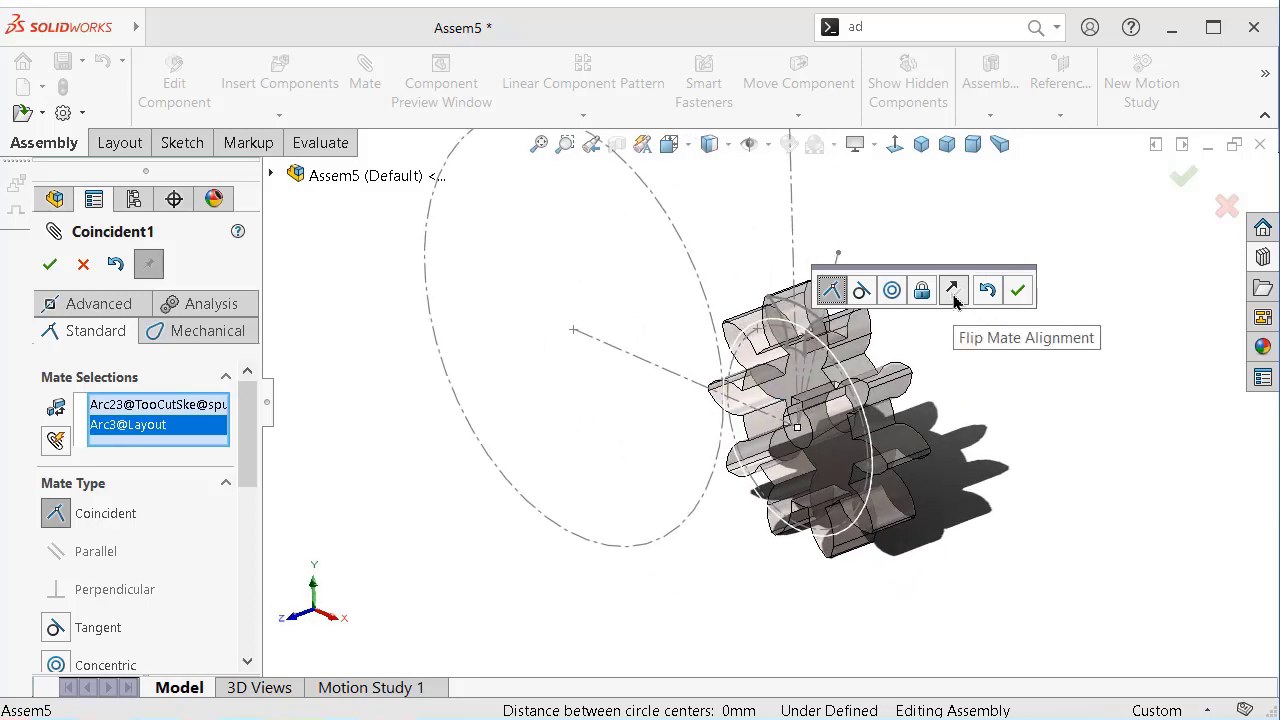
click(955, 292)
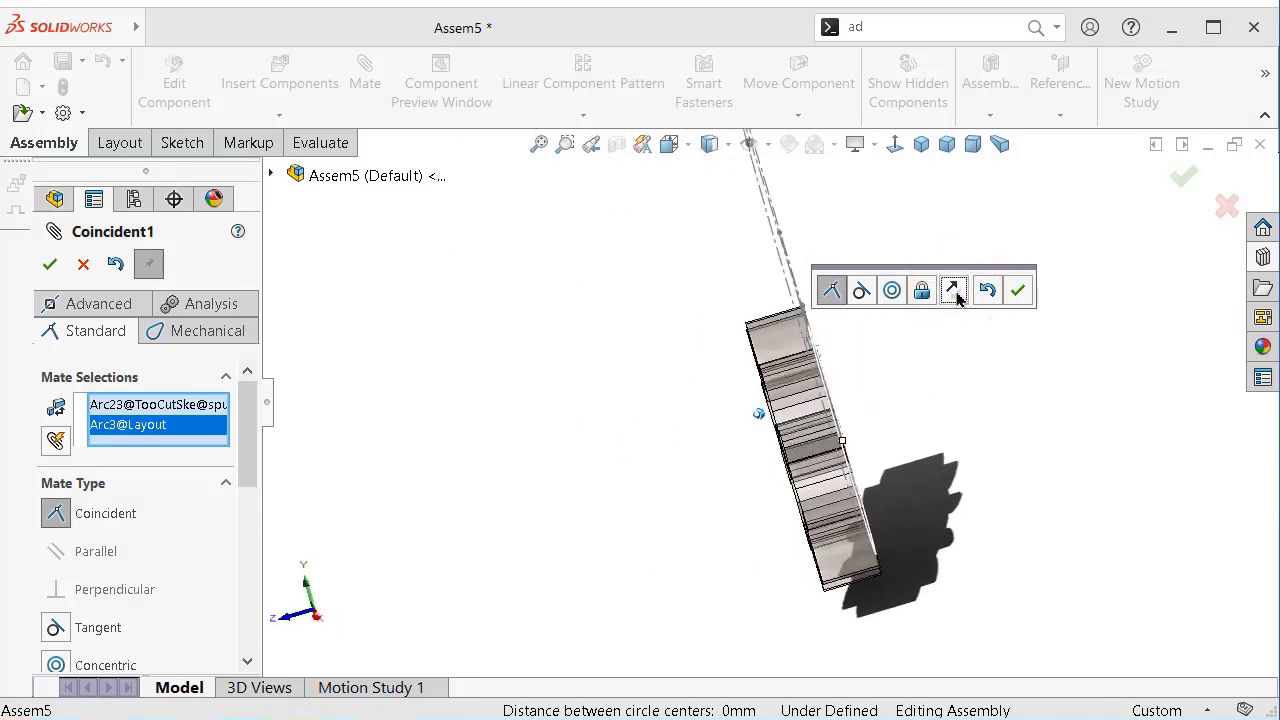
click(1018, 288)
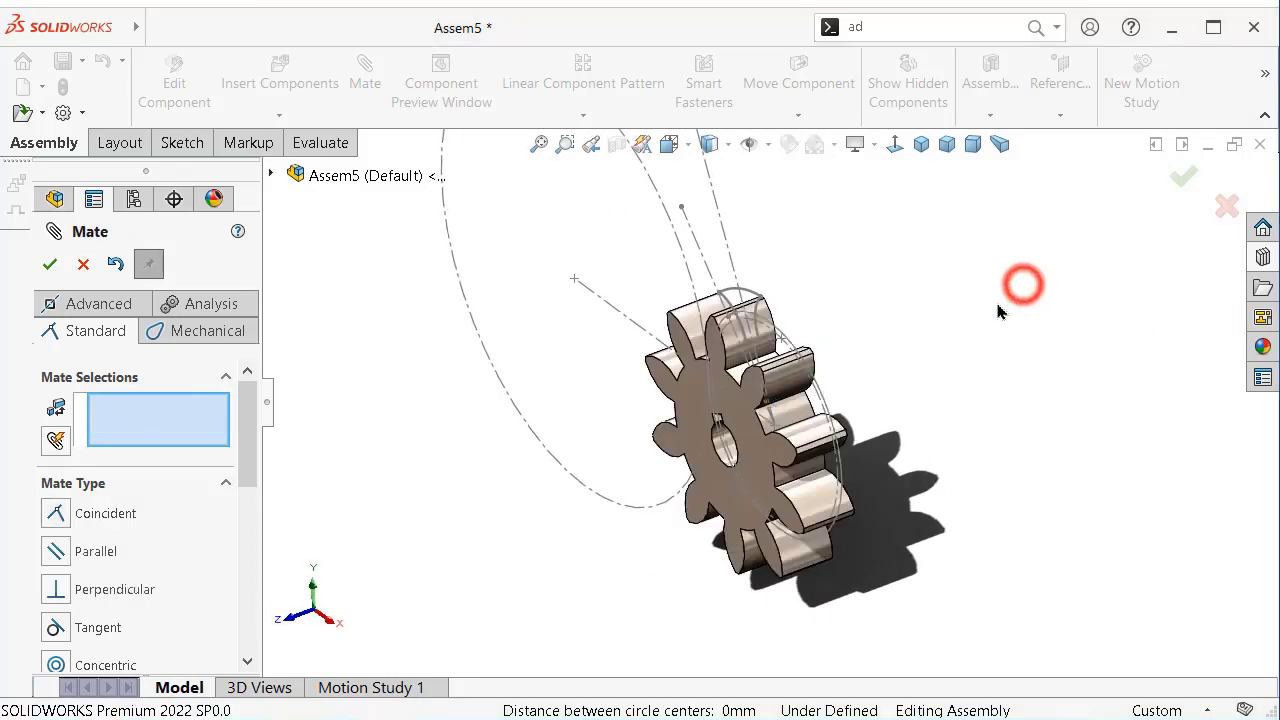
scroll(808, 398, down, 3)
scroll(860, 490, down, 3)
scroll(866, 491, down, 1)
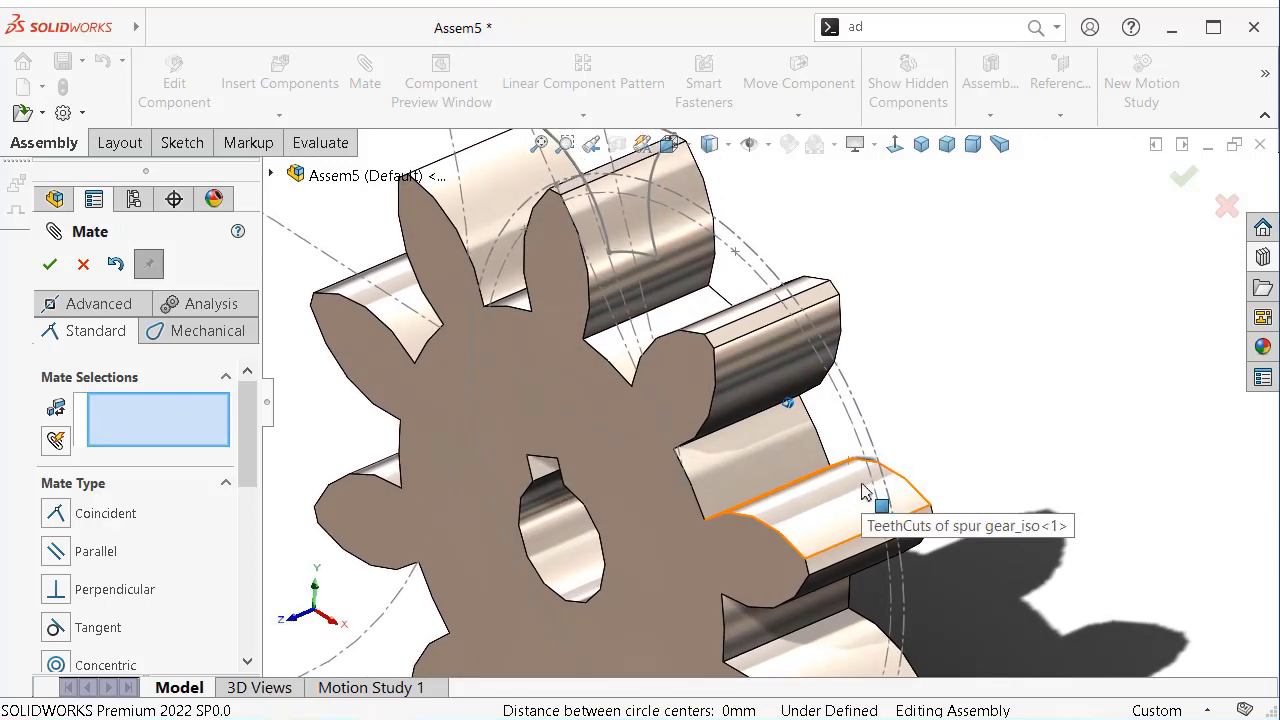
scroll(862, 491, up, 2)
scroll(862, 491, up, 2)
scroll(855, 488, up, 2)
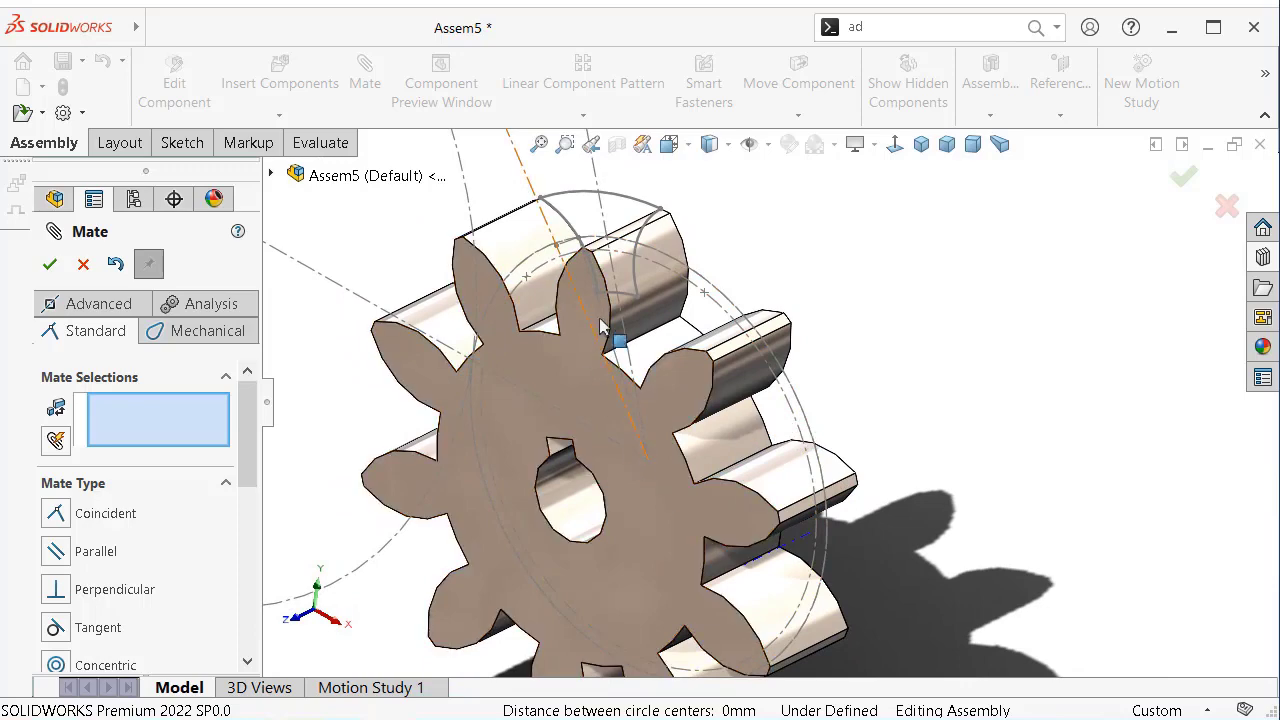
scroll(620, 300, up, 2)
Hide the gear's TooCutSke tooth-cut sketch again
click(646, 234)
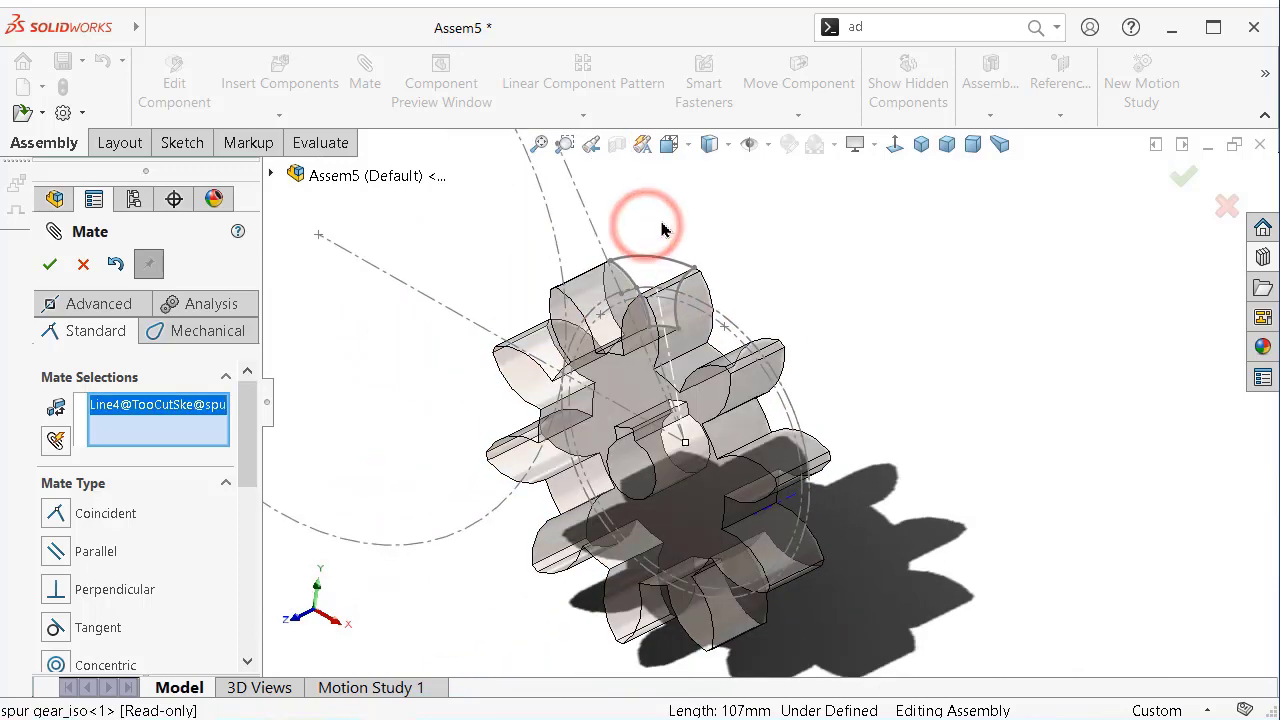
click(84, 264)
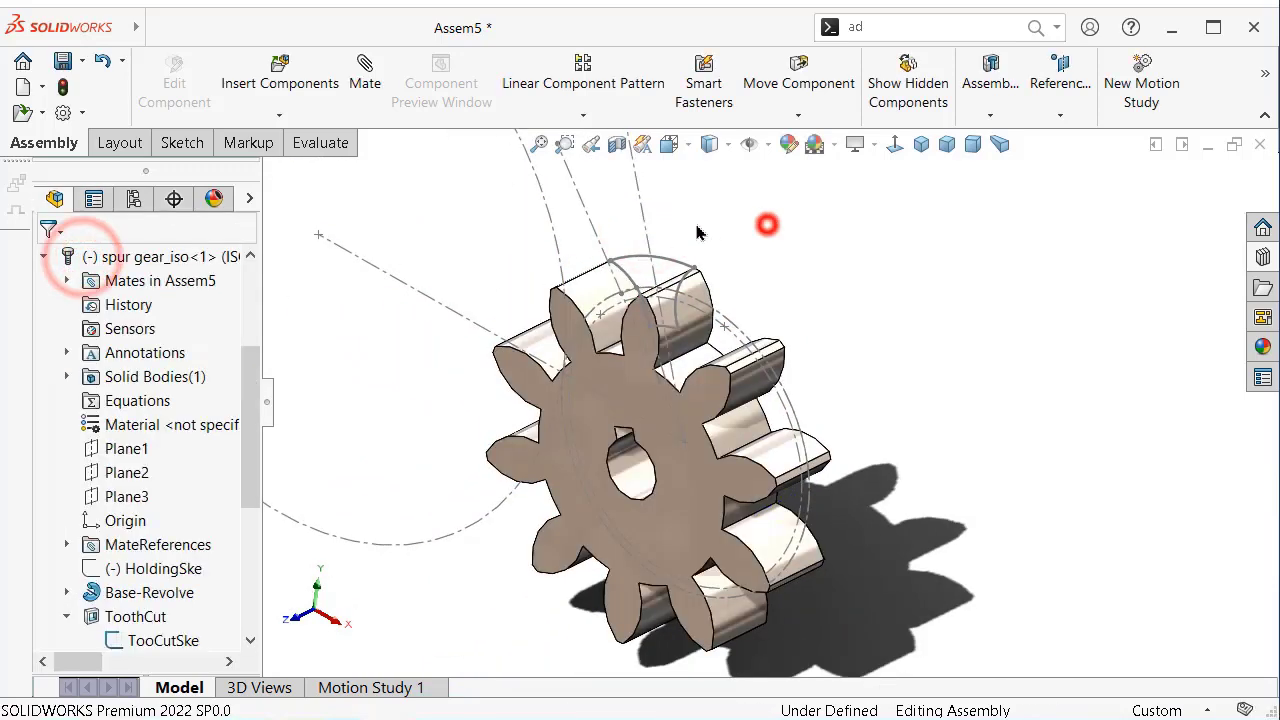
click(650, 224)
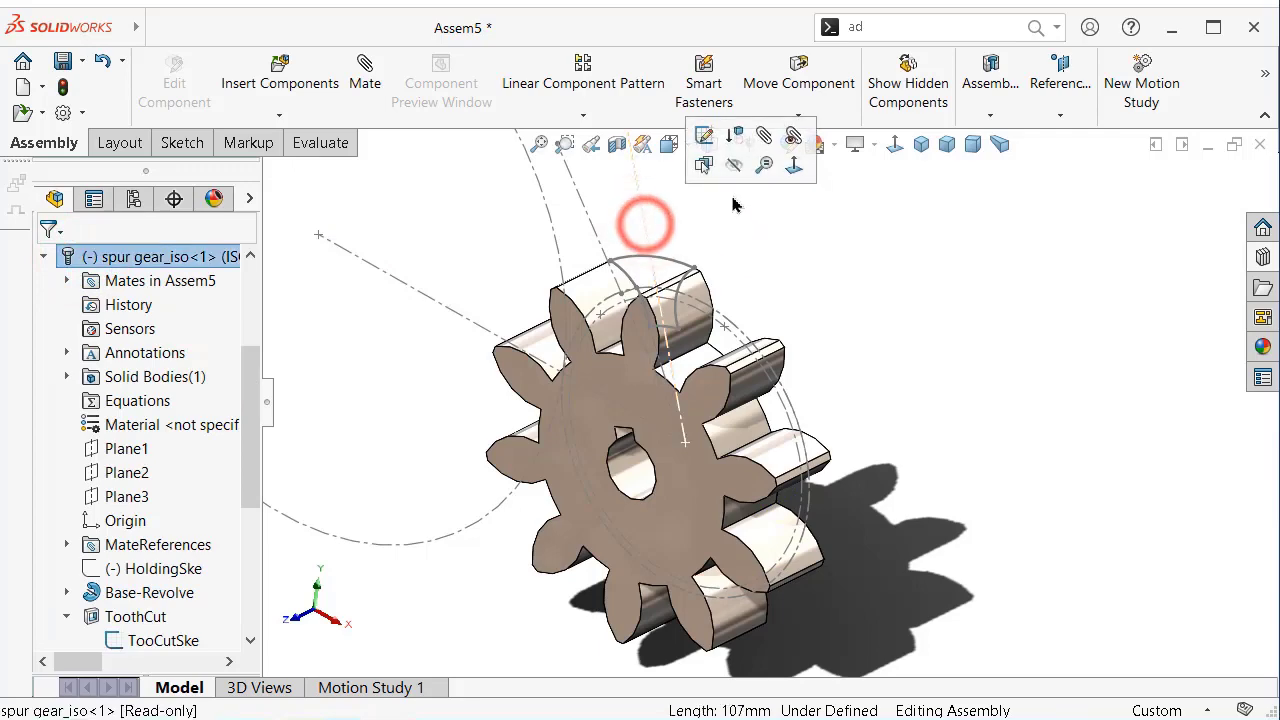
click(730, 167)
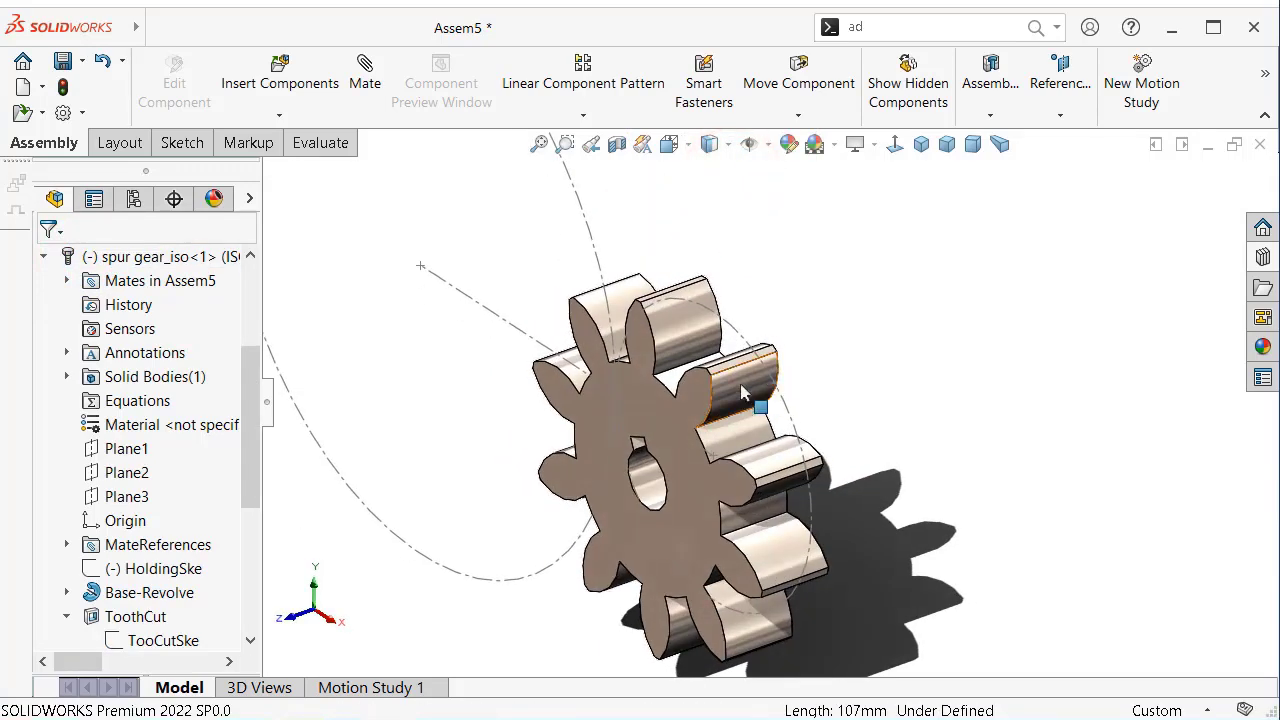
scroll(760, 400, down, 3)
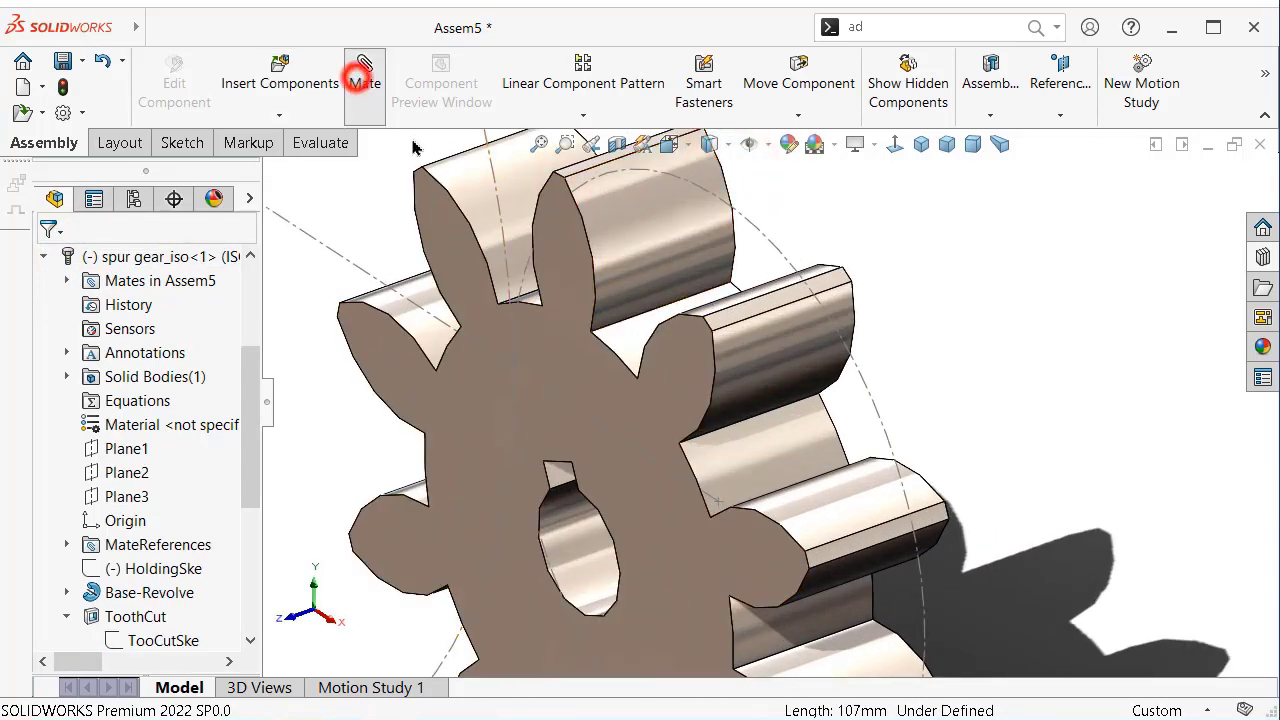
Try a 5 mm distance mate between a gear face and the Front plane, cancelling after it fails
drag(245, 430, 243, 500)
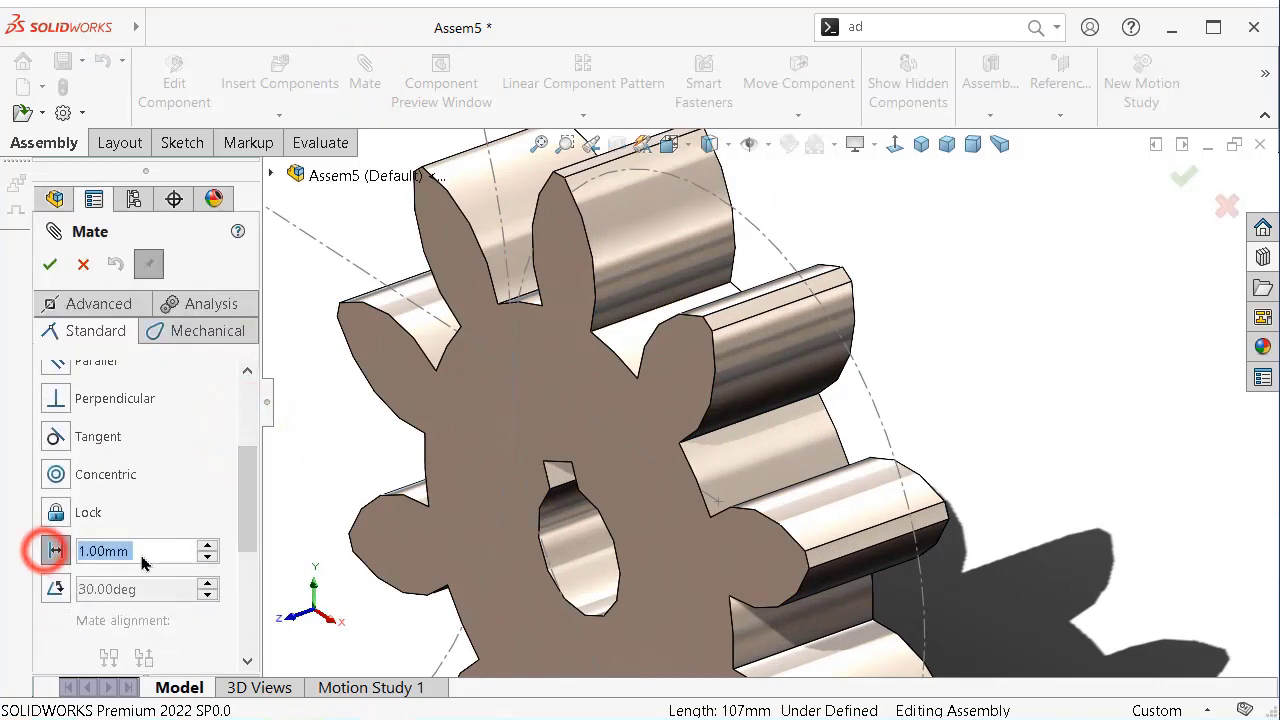
click(51, 622)
click(620, 449)
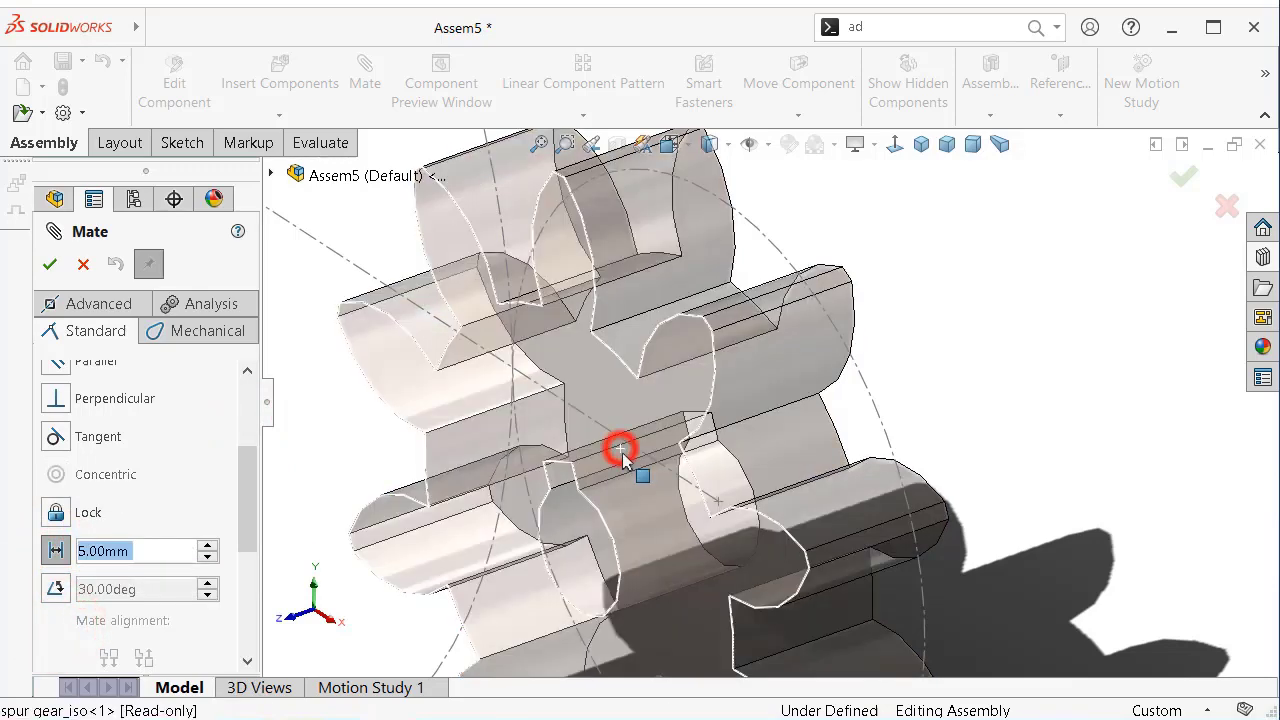
click(886, 431)
click(886, 431)
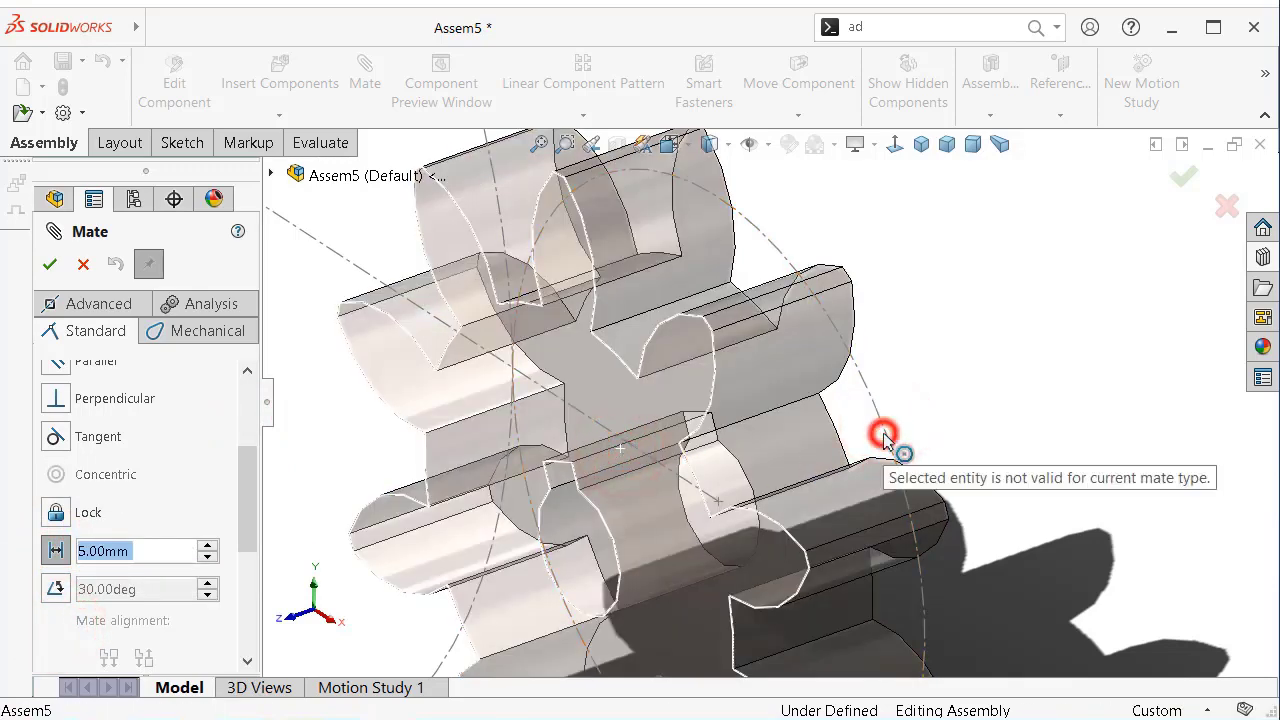
scroll(849, 478, up, 4)
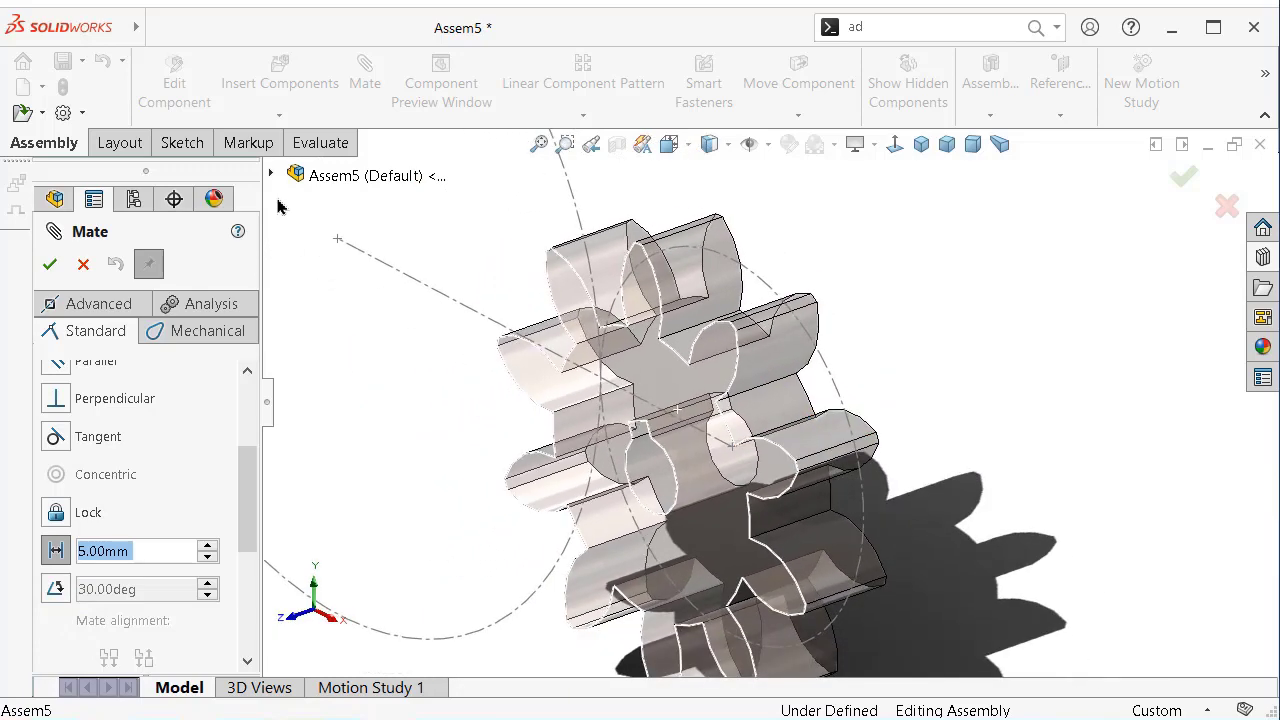
click(268, 174)
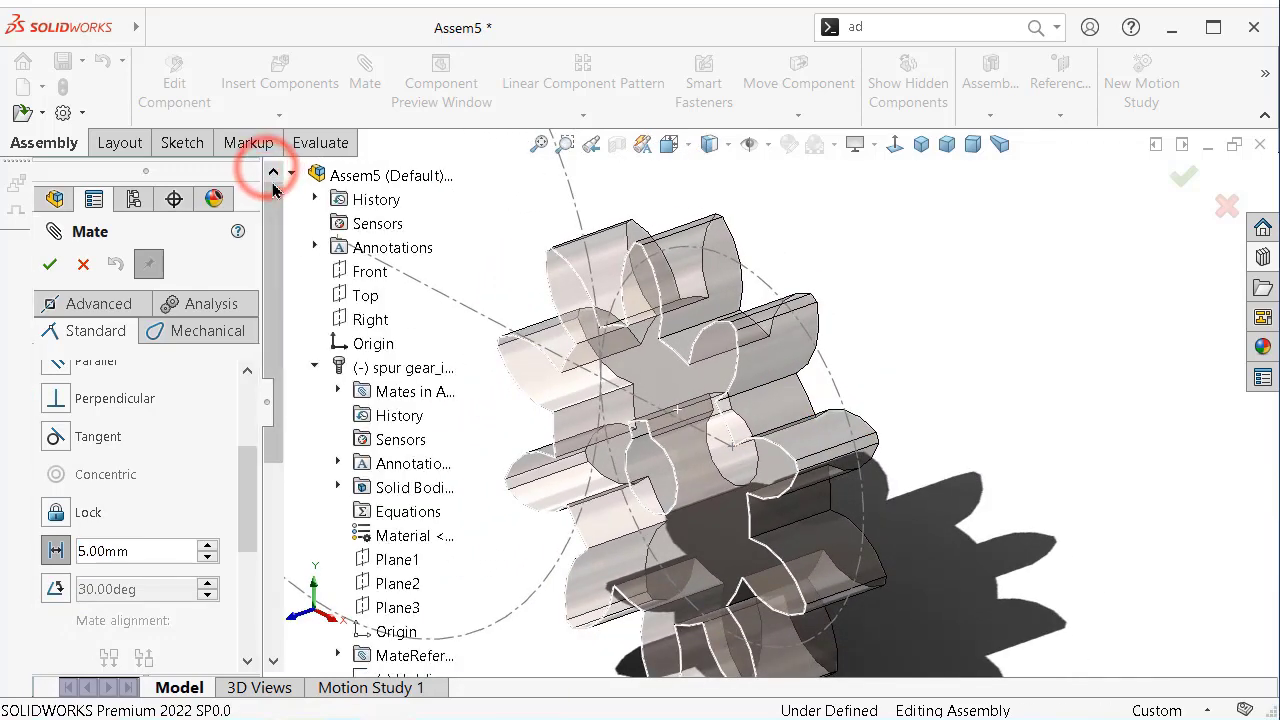
click(362, 272)
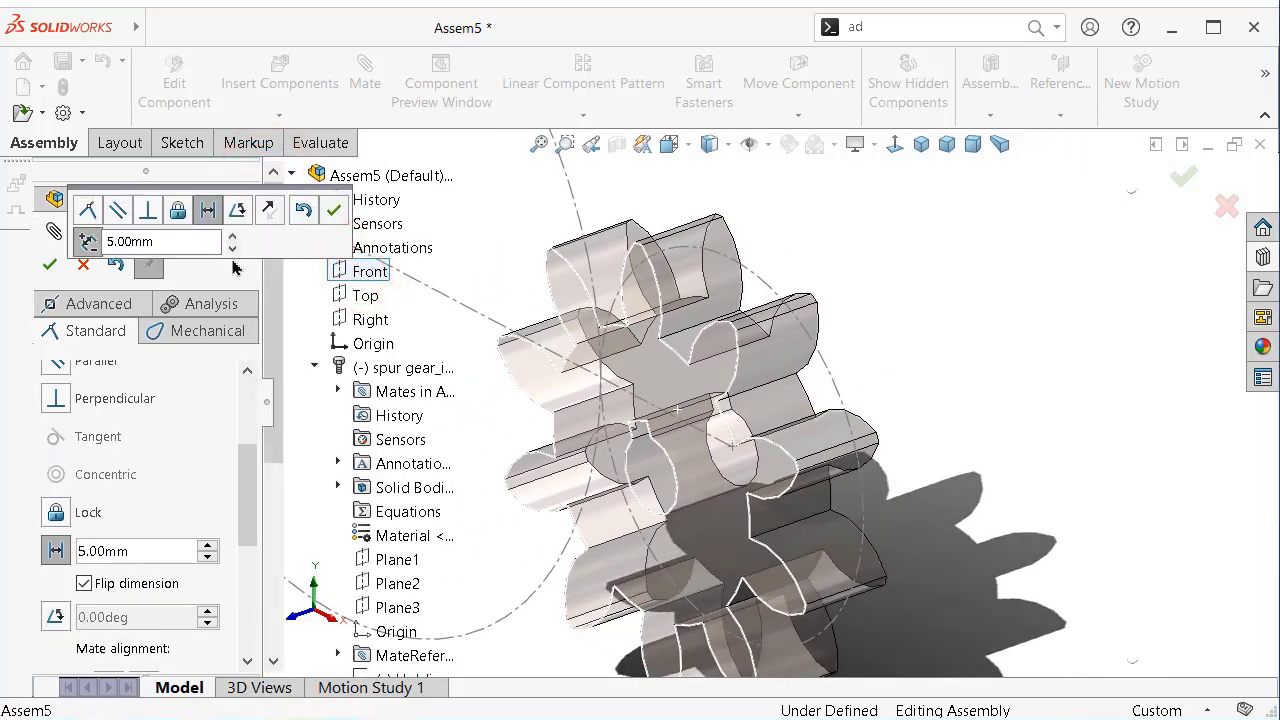
click(338, 212)
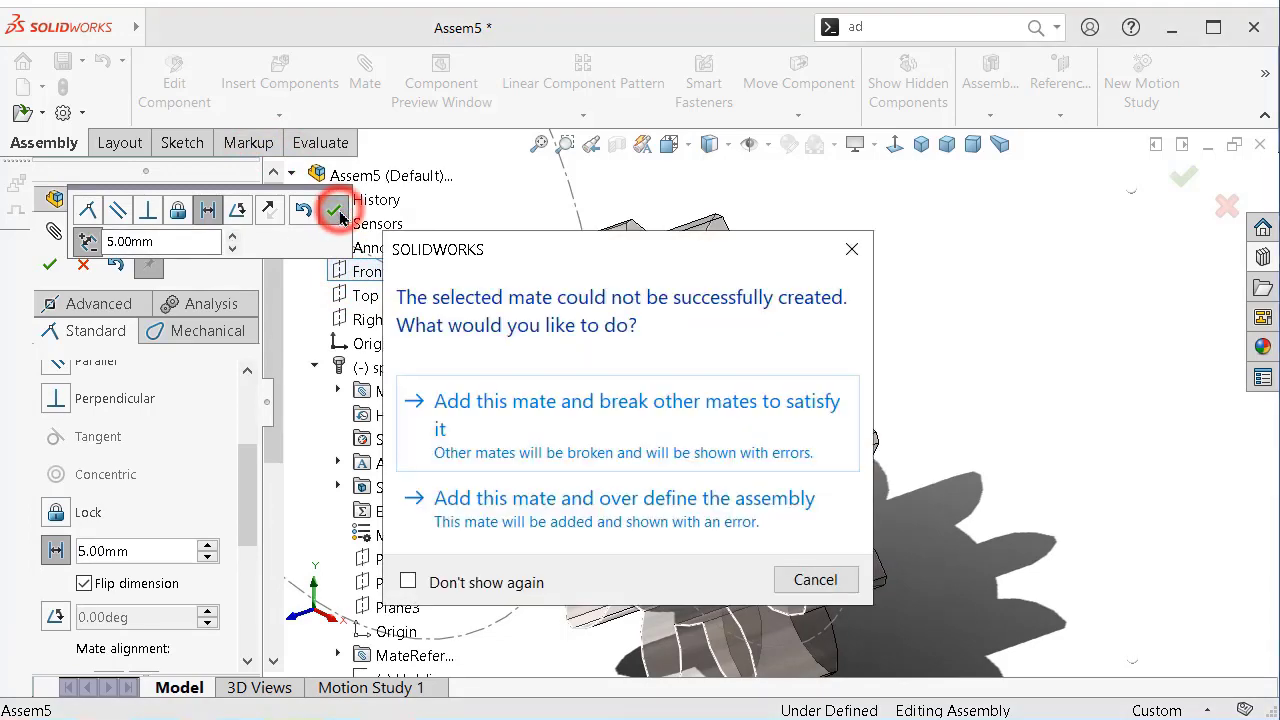
click(815, 580)
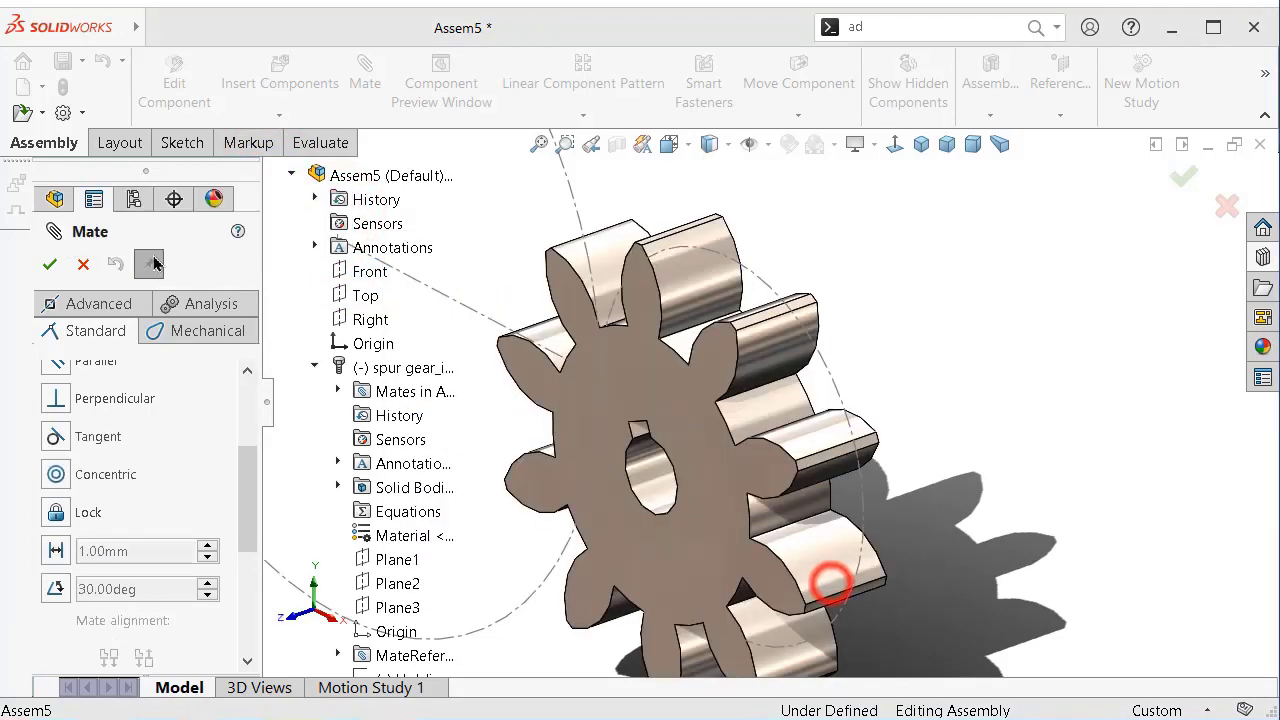
click(84, 263)
Drag the spur gear to confirm it spins about its centre
mouse_move(843, 398)
middle_down()
mouse_move(792, 426)
mouse_move(773, 418)
middle_up()
click(706, 409)
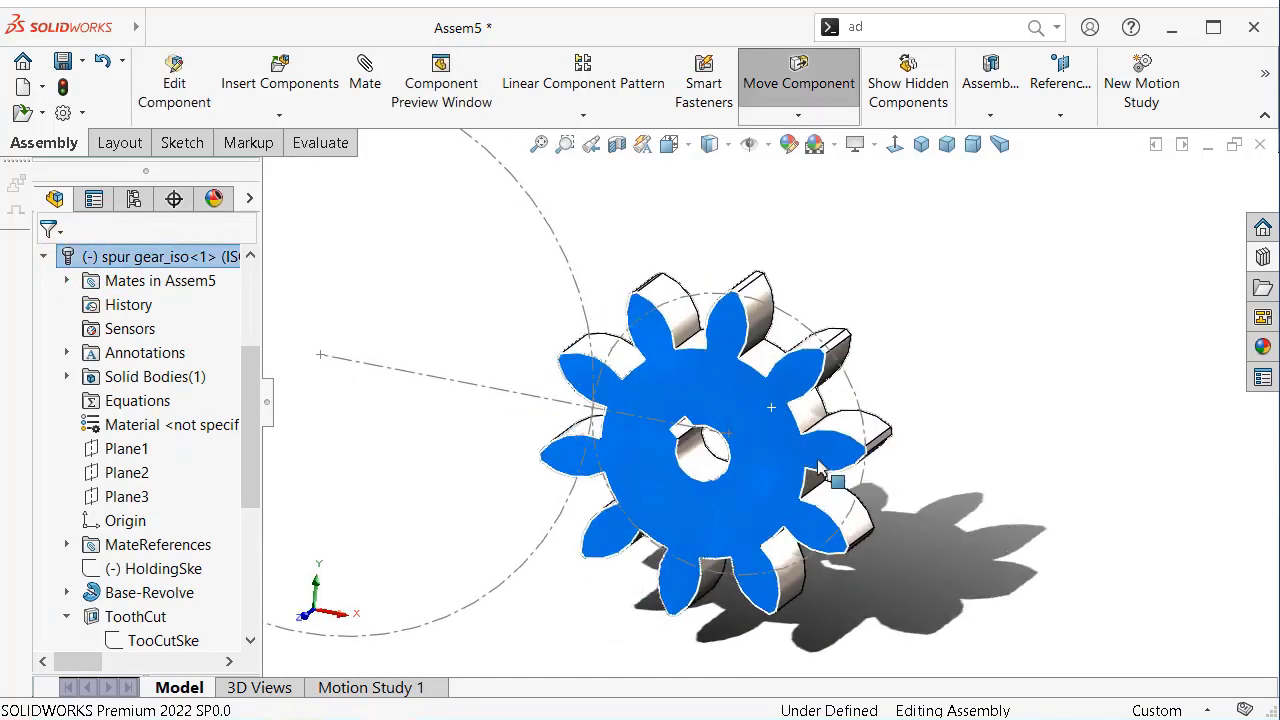
mouse_move(978, 370)
middle_down()
mouse_move(971, 400)
mouse_move(788, 452)
mouse_move(662, 470)
middle_up()
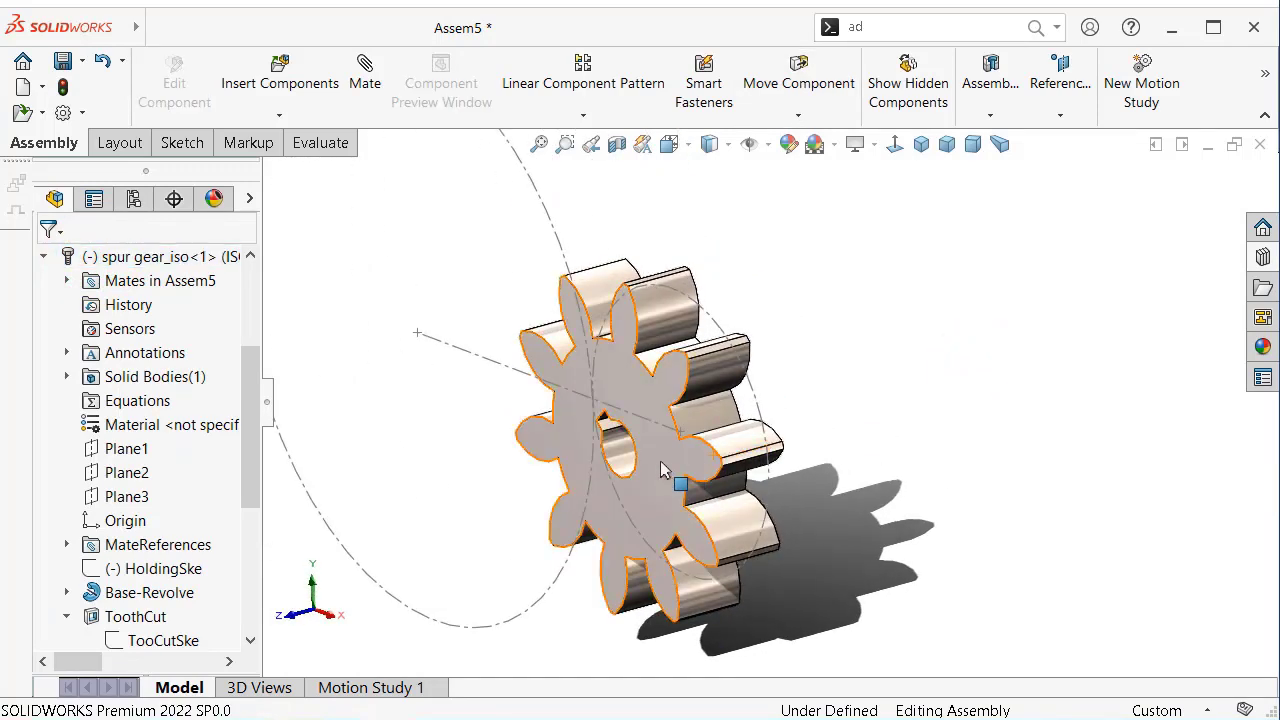
drag(703, 456, 660, 462)
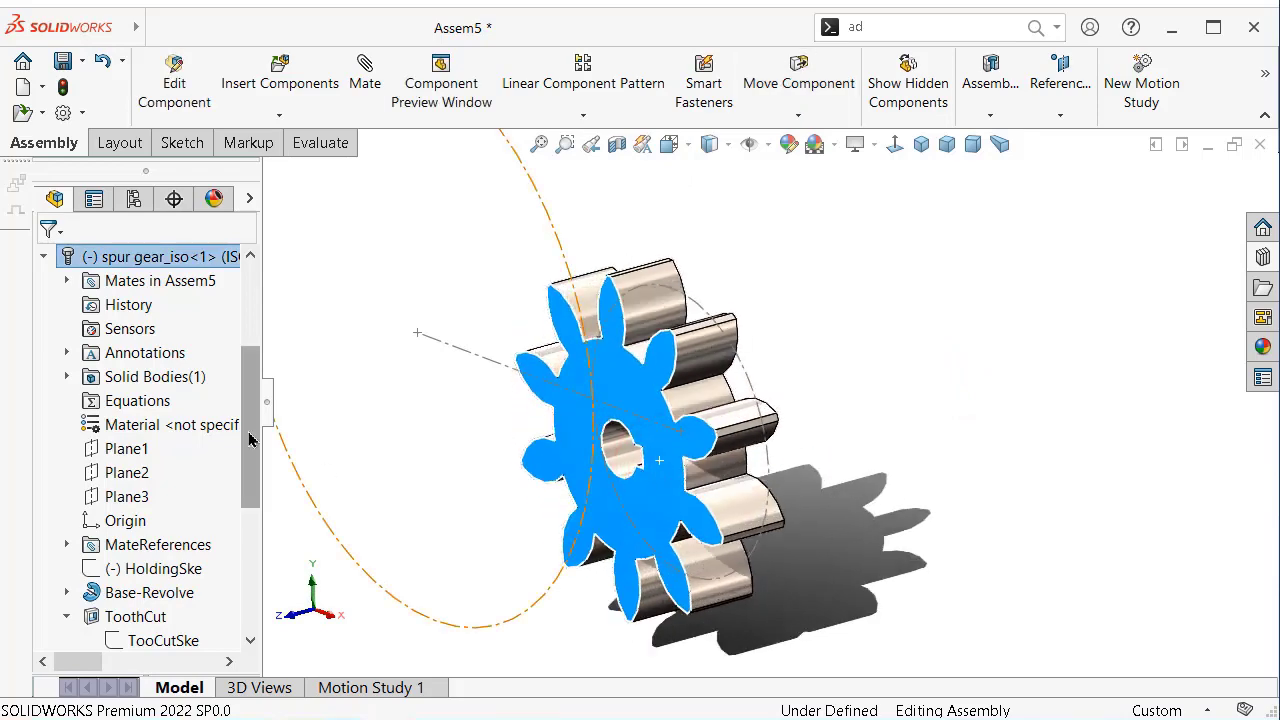
mouse_move(251, 456)
mouse_down()
mouse_move(232, 577)
mouse_move(75, 625)
mouse_up()
Change the 10-tooth gear's Coincident1 mate to a concentric mate and accept it
click(43, 617)
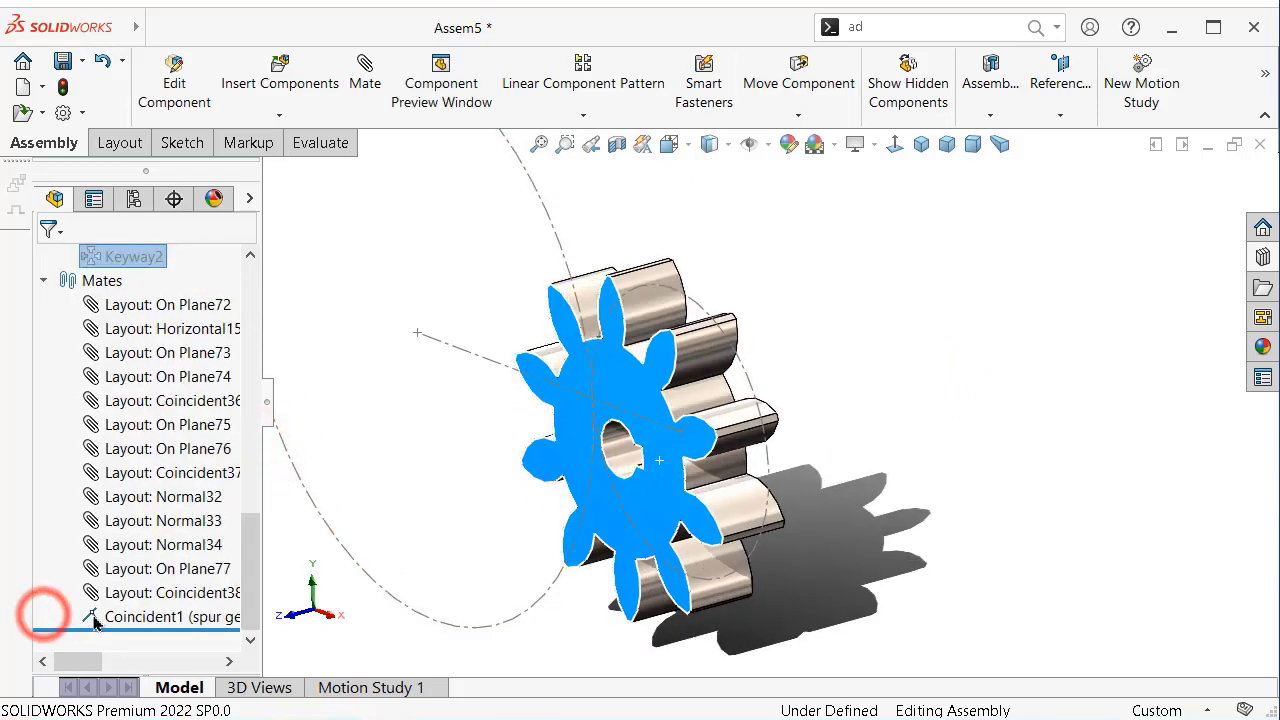
click(125, 617)
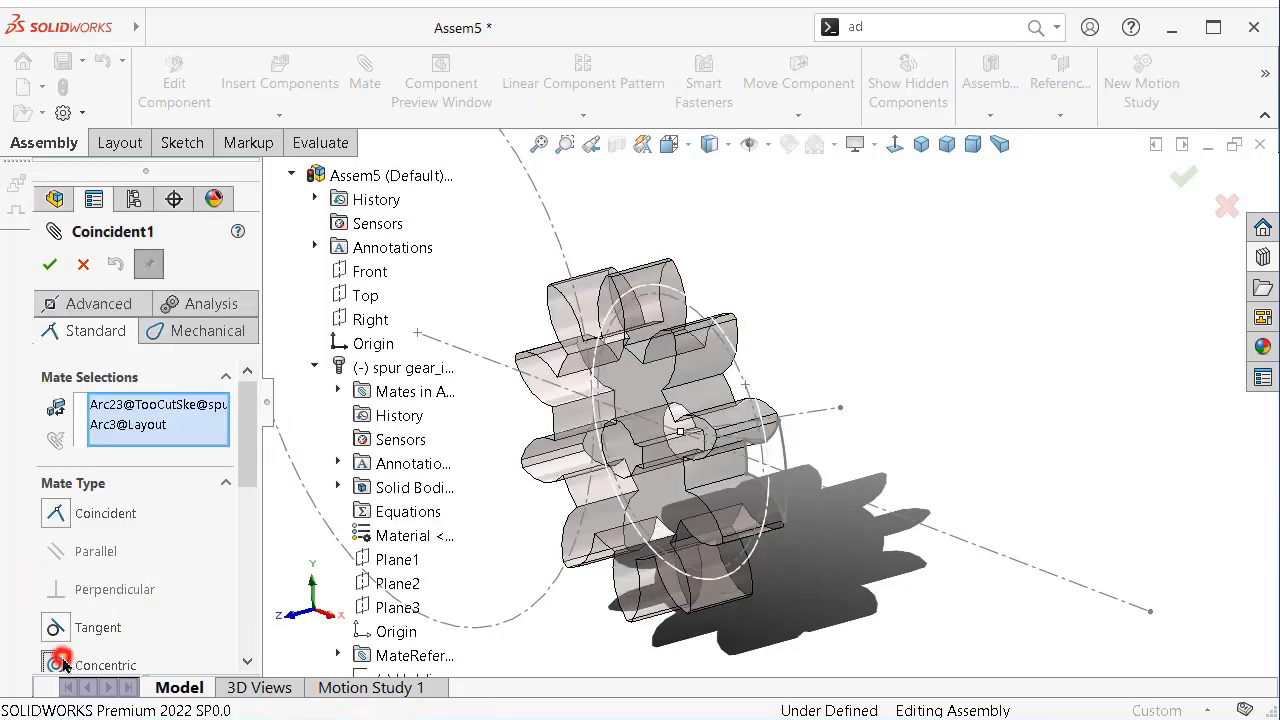
click(60, 664)
click(49, 264)
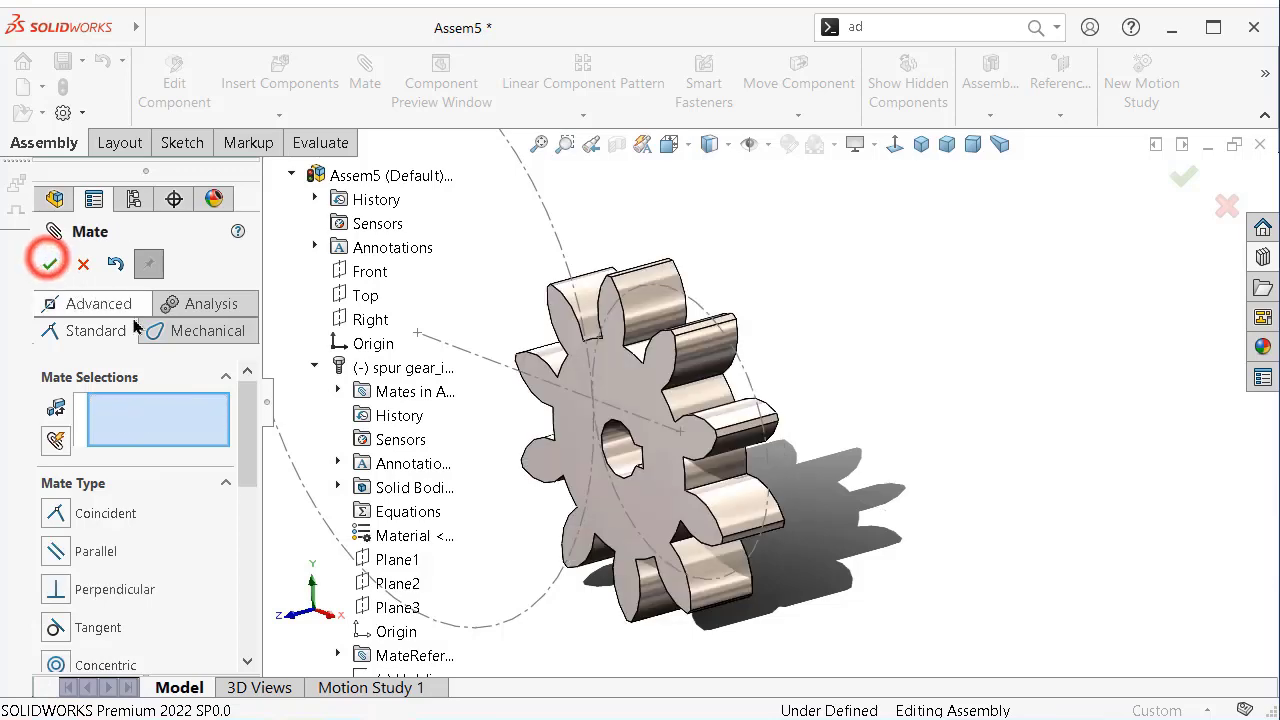
mouse_move(248, 443)
mouse_down()
mouse_move(251, 514)
mouse_move(249, 440)
mouse_up()
click(50, 263)
mouse_move(614, 371)
middle_down()
mouse_move(737, 394)
mouse_move(560, 375)
middle_up()
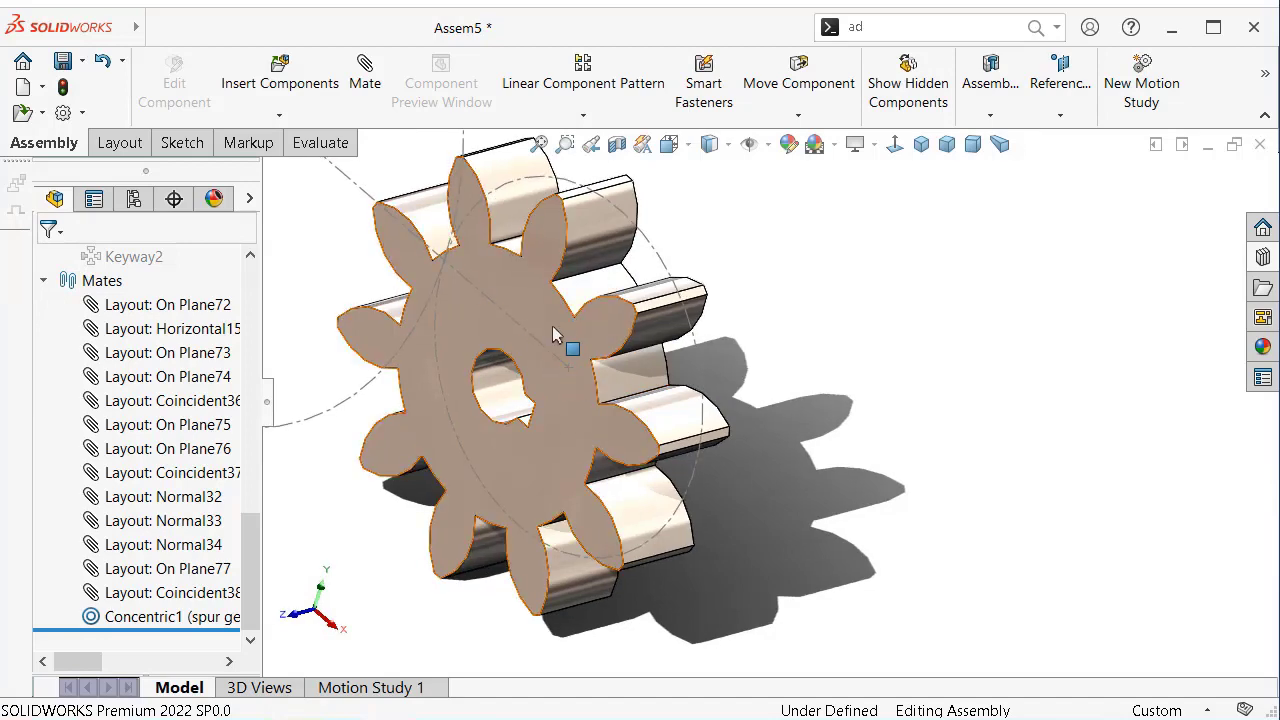
Mate the small gear's flat face to the Front plane at a 5.00 mm distance
click(557, 318)
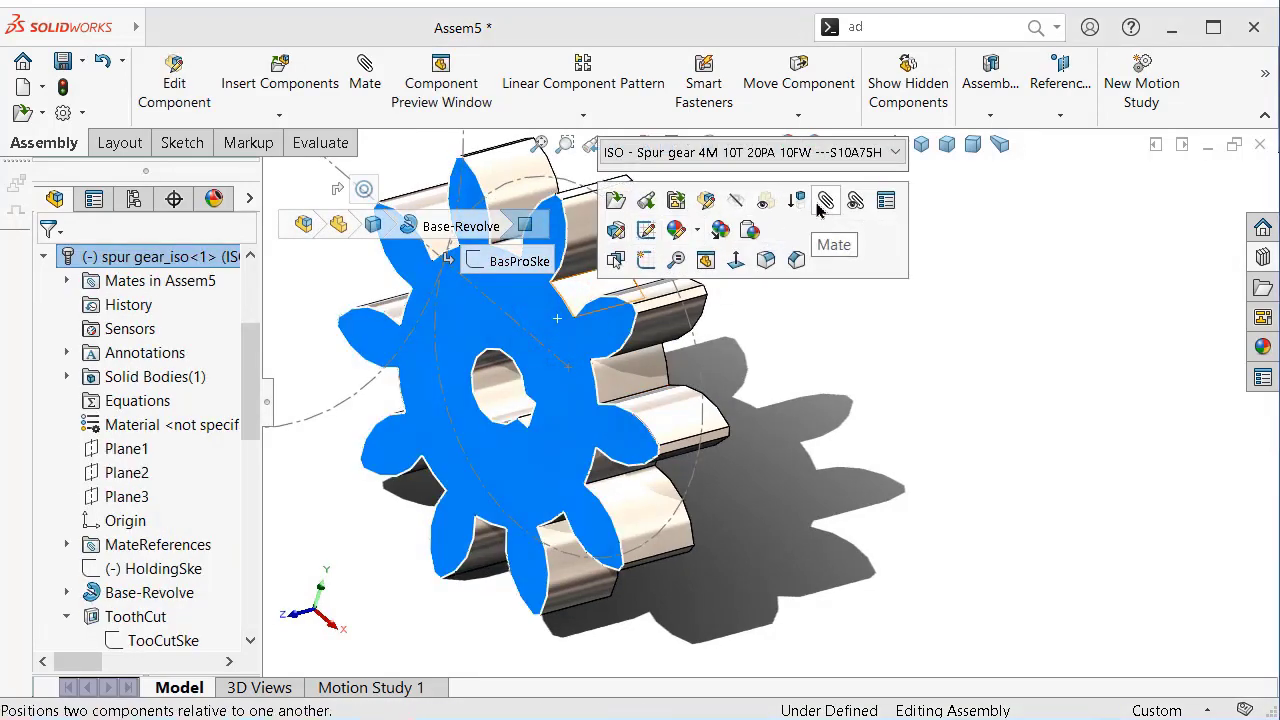
click(822, 202)
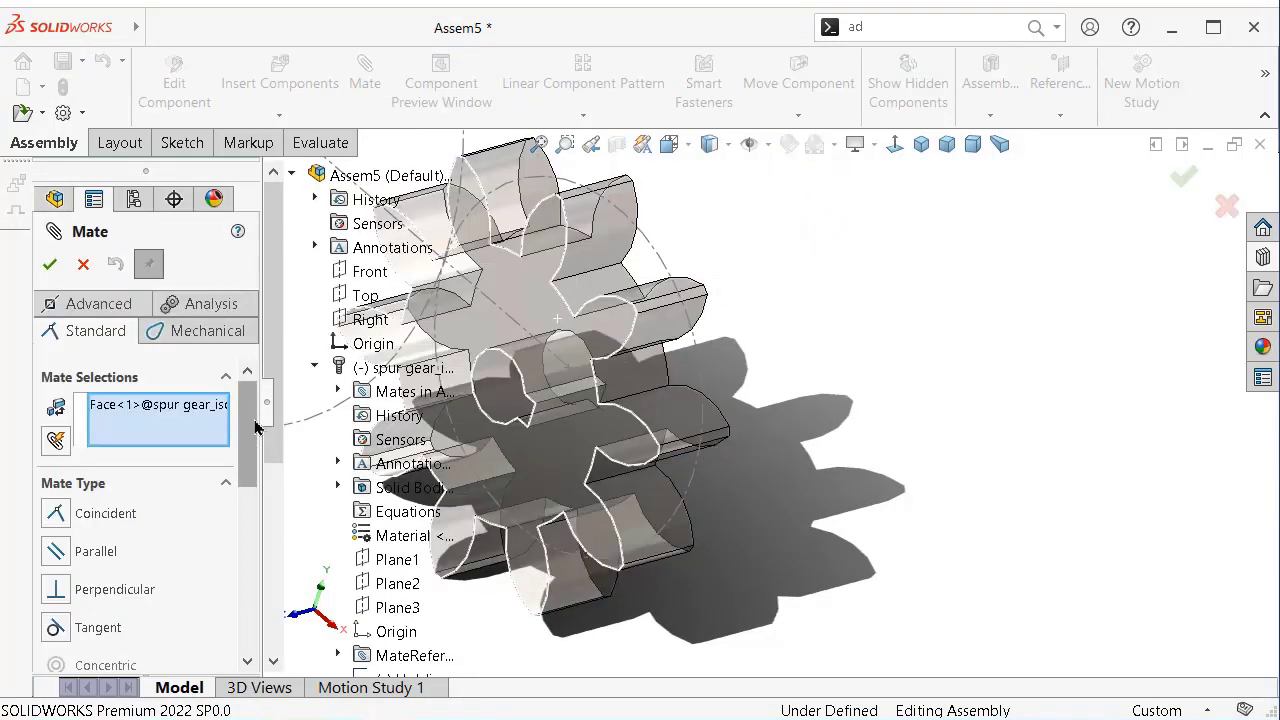
drag(243, 449, 260, 532)
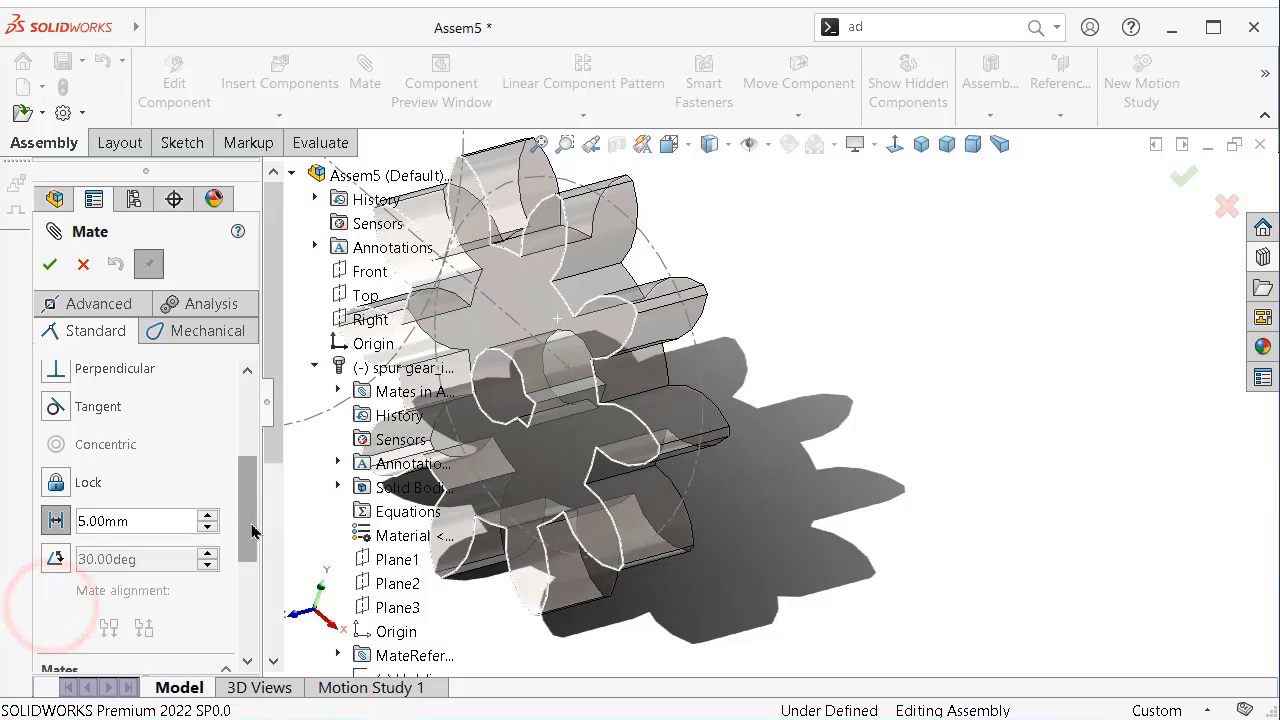
mouse_move(246, 528)
mouse_down()
mouse_move(258, 585)
mouse_move(252, 440)
mouse_up()
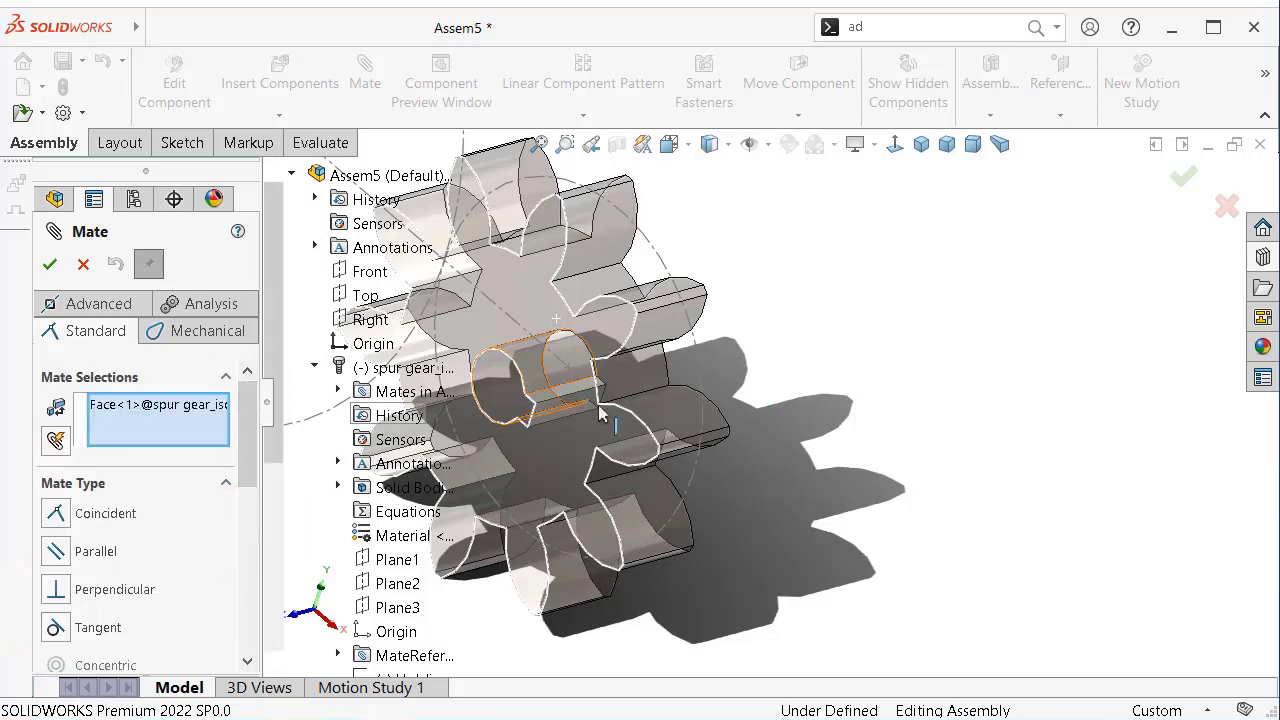
mouse_move(600, 330)
middle_down()
mouse_move(765, 330)
mouse_move(870, 410)
middle_up()
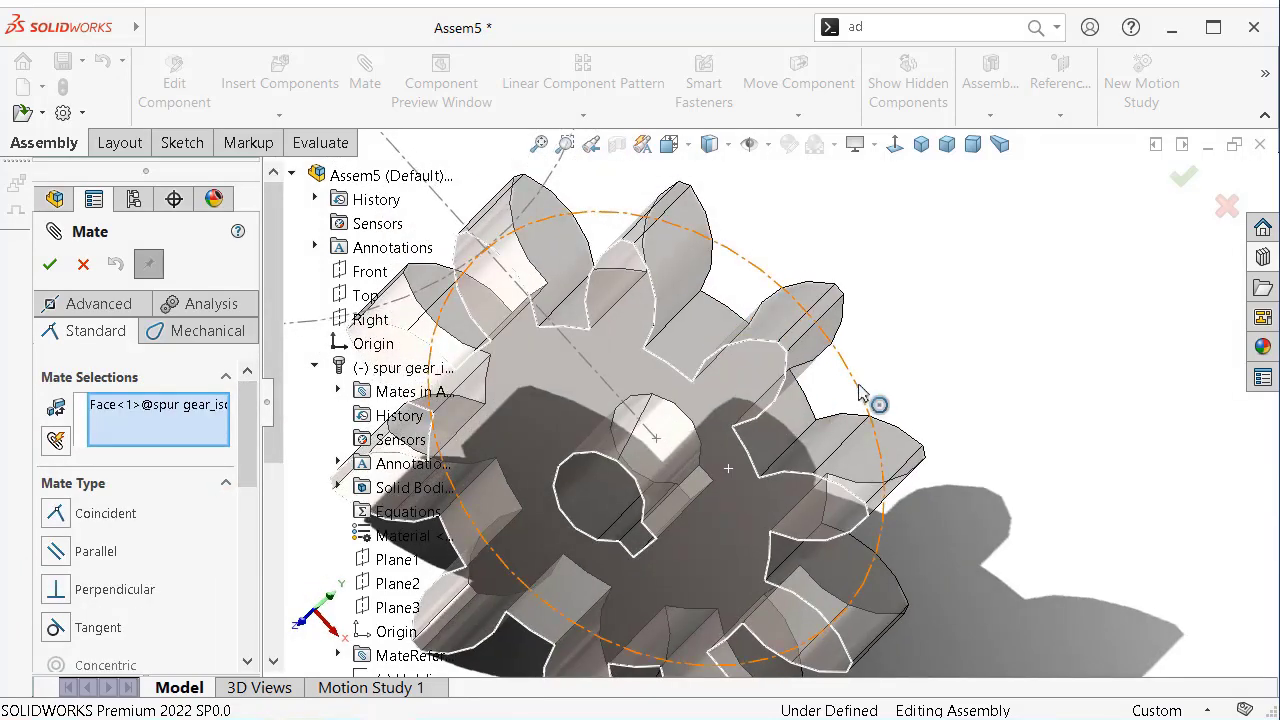
click(858, 388)
click(860, 394)
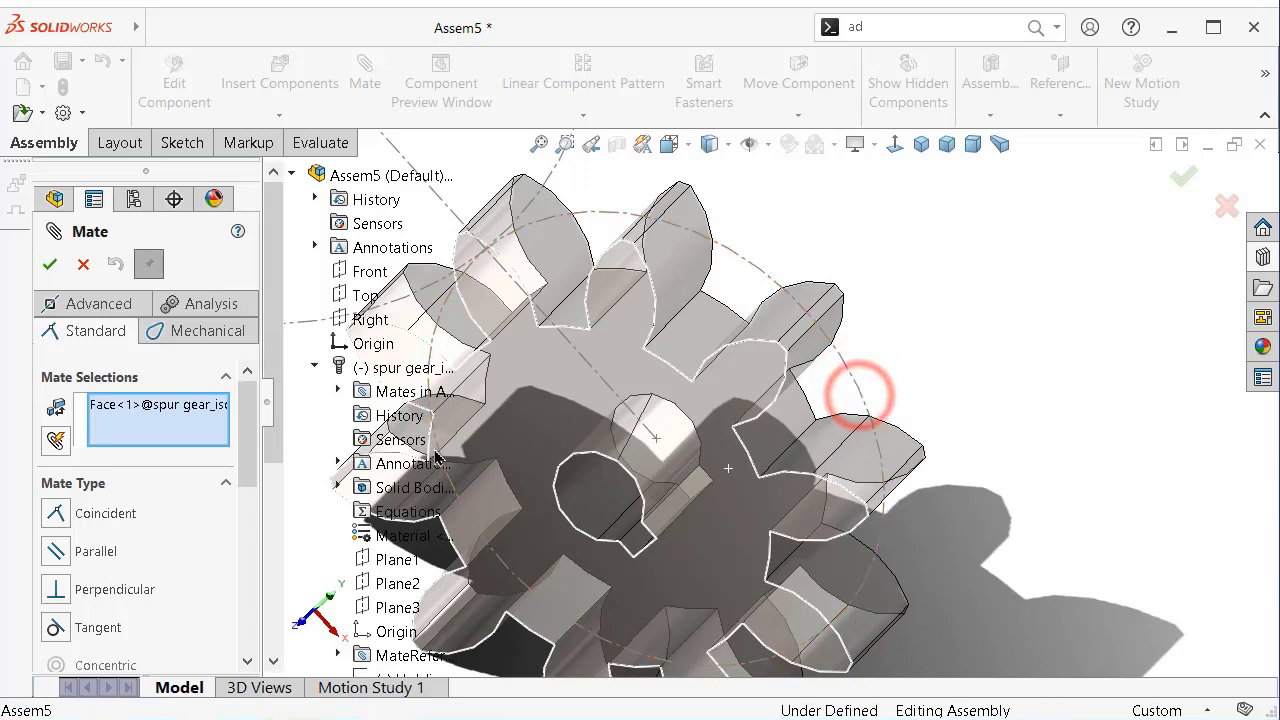
click(372, 274)
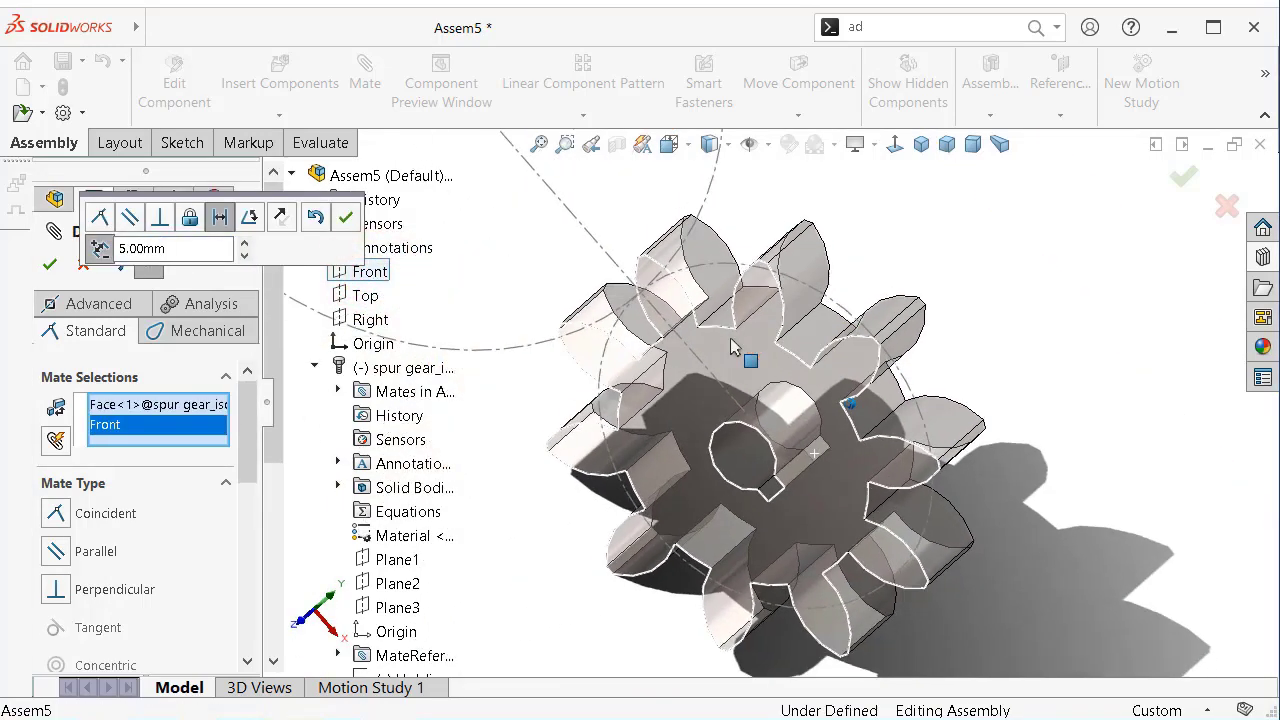
click(345, 217)
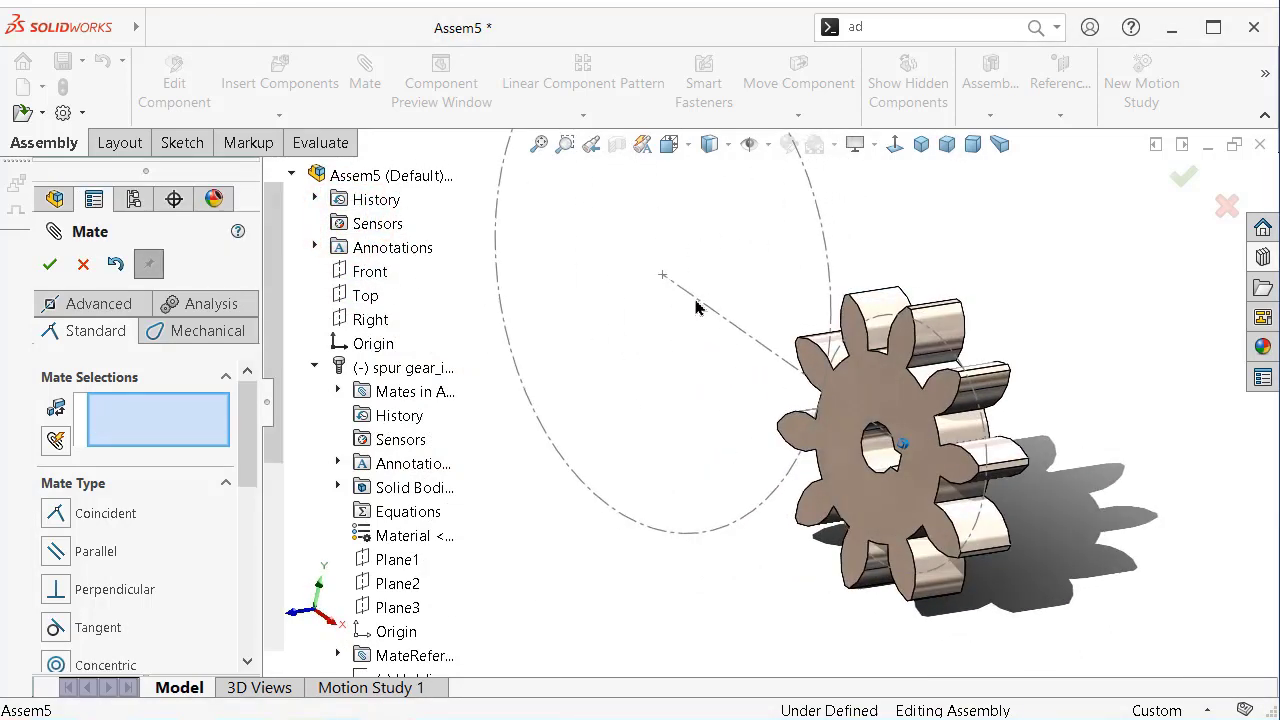
click(1180, 178)
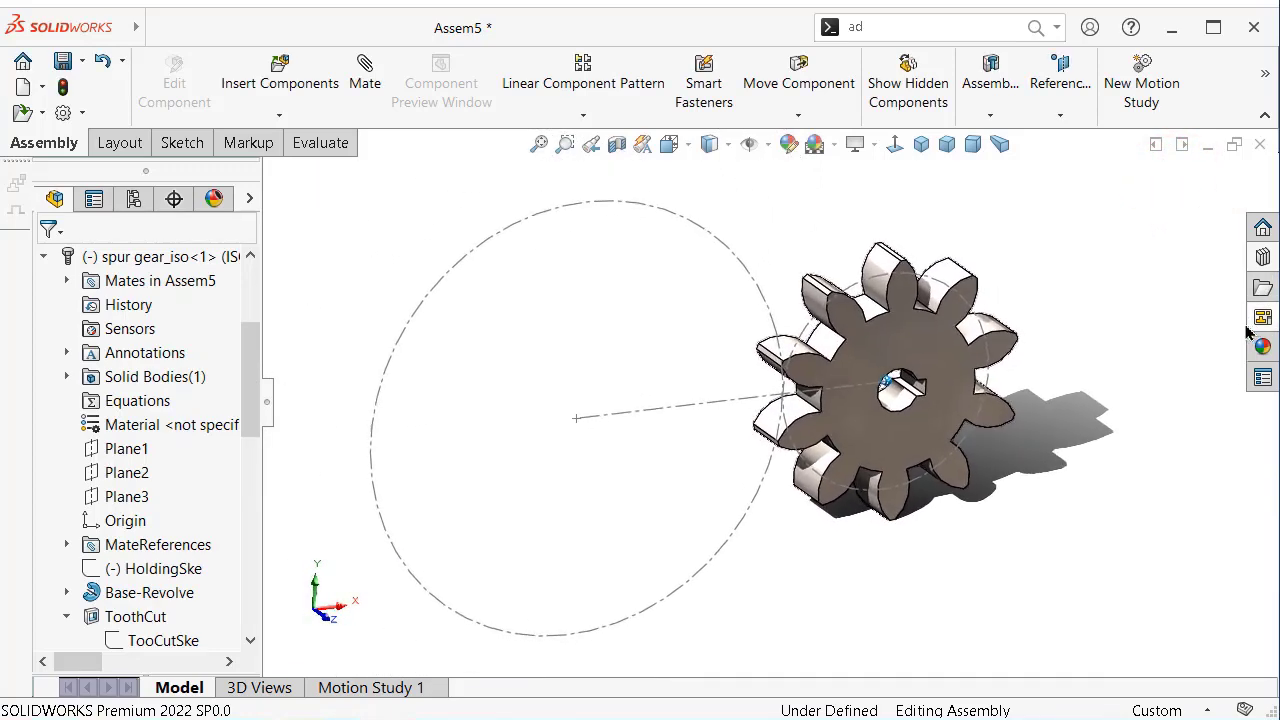
Insert a Toolbox spur gear configured with 20 teeth and a Square(1) keyway
click(1262, 258)
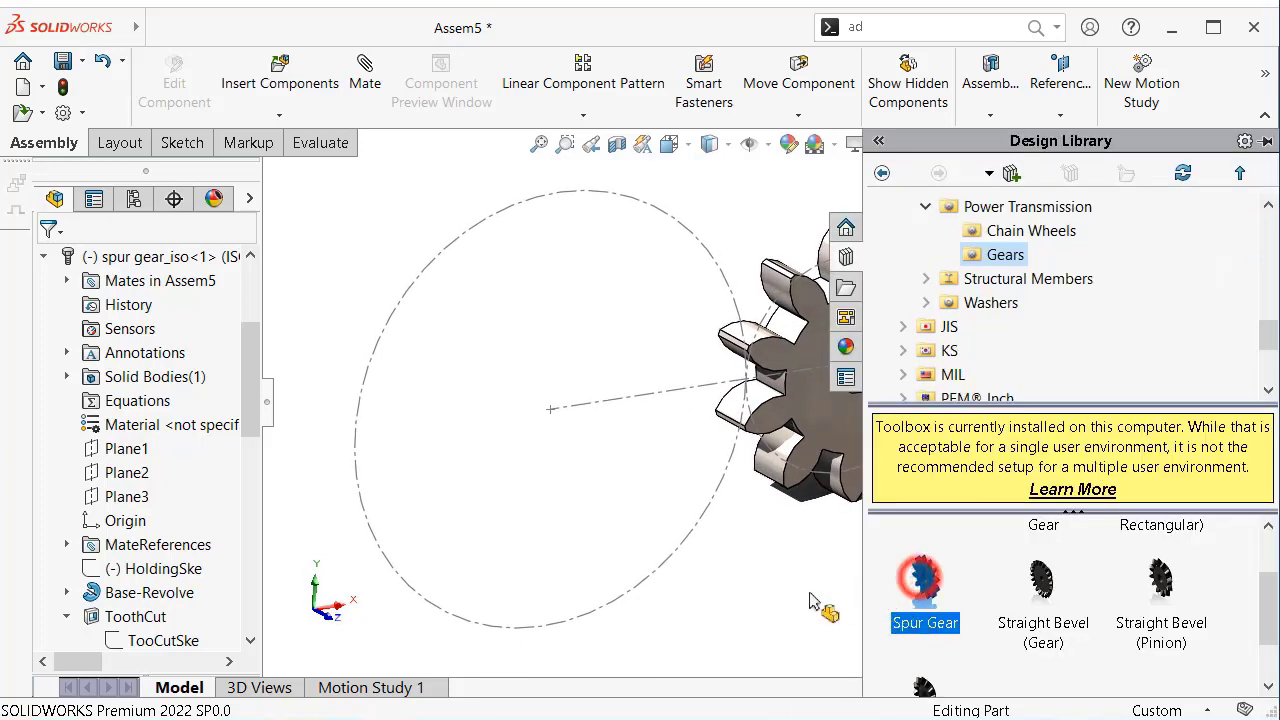
drag(812, 602, 800, 590)
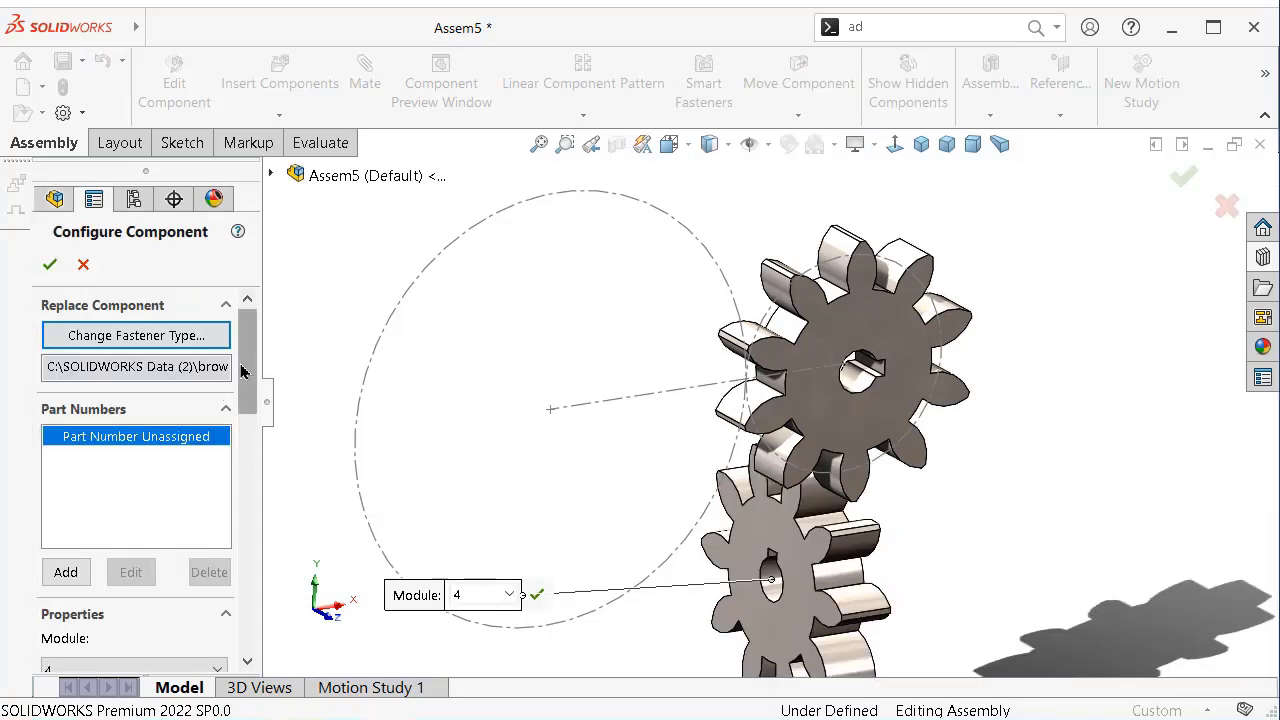
scroll(246, 370, down, 5)
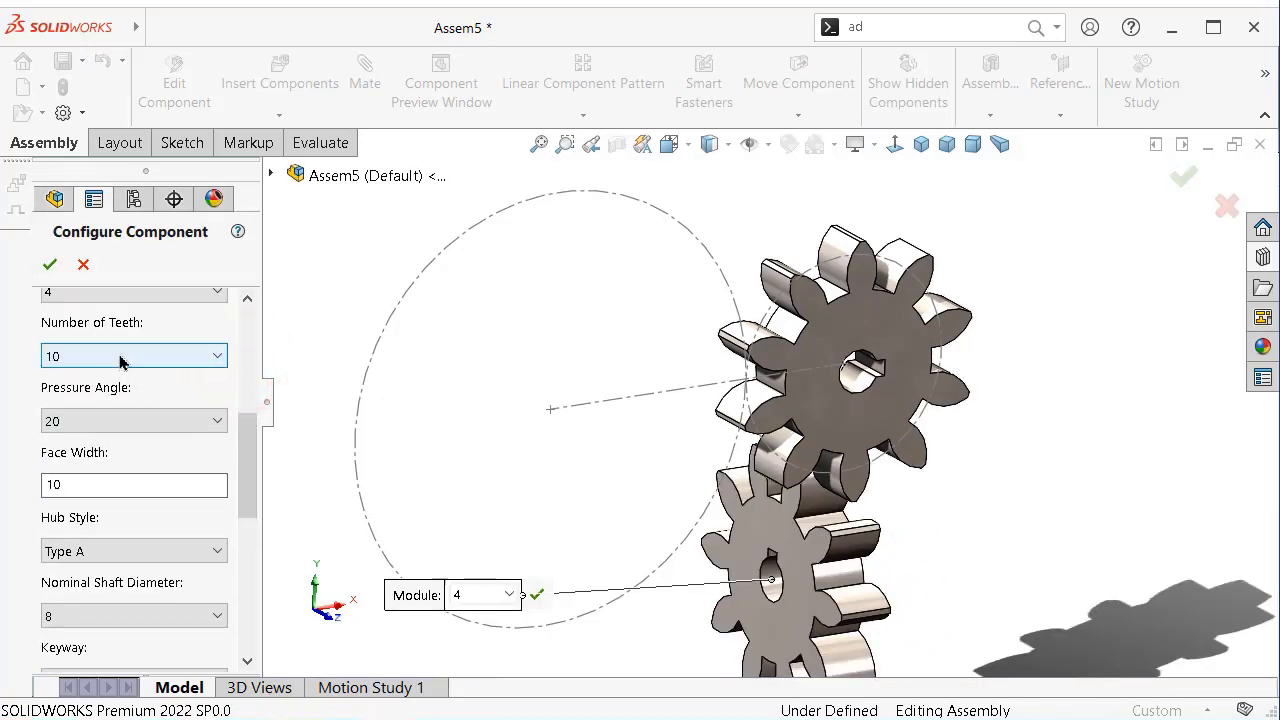
click(120, 356)
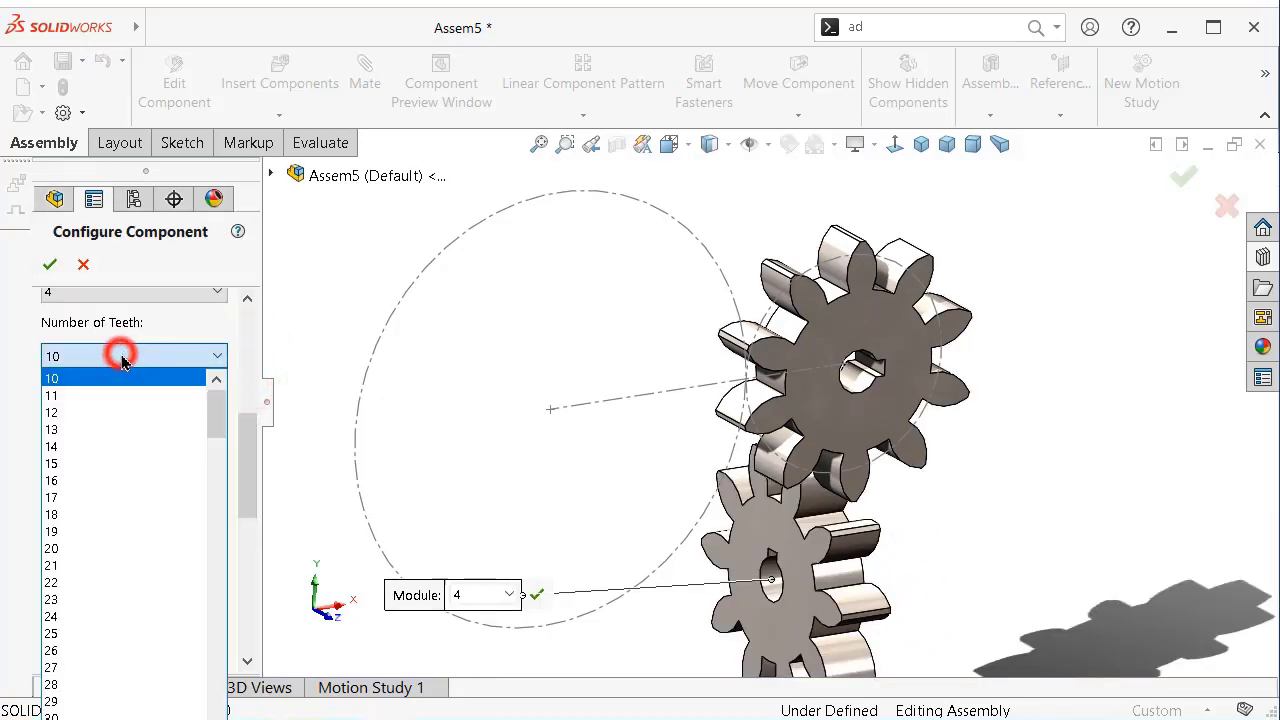
click(121, 548)
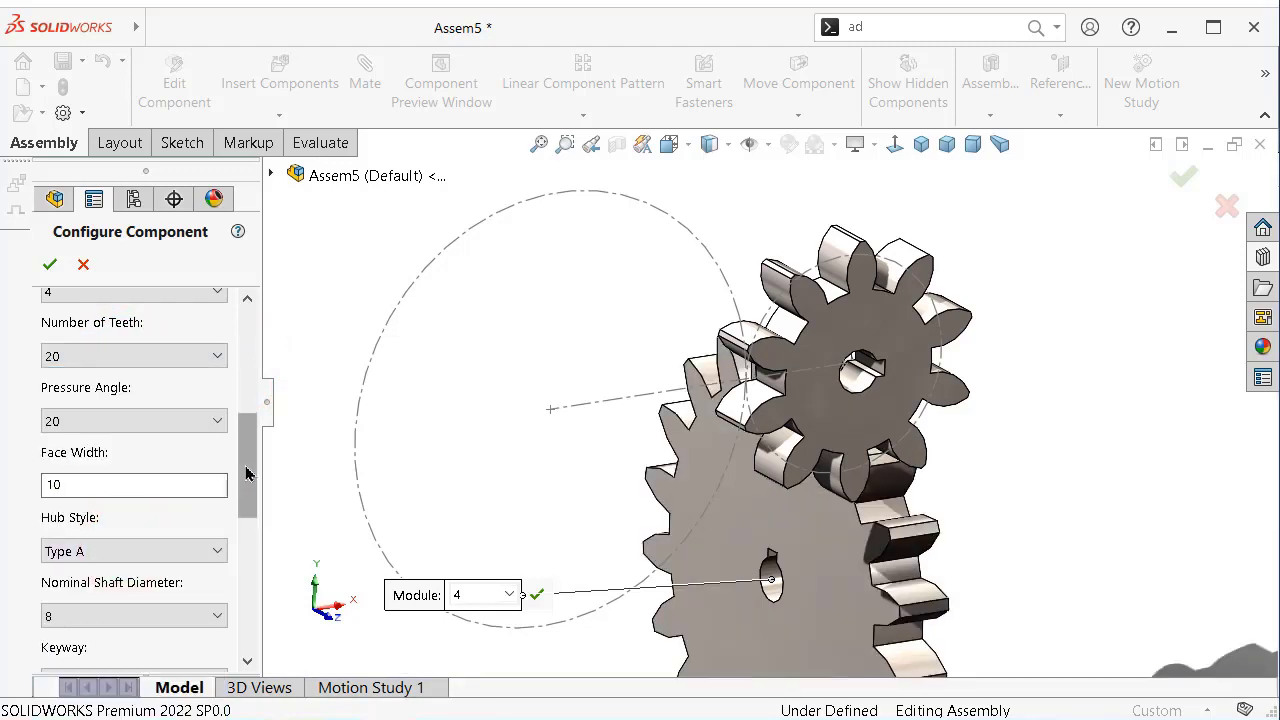
drag(242, 486, 240, 545)
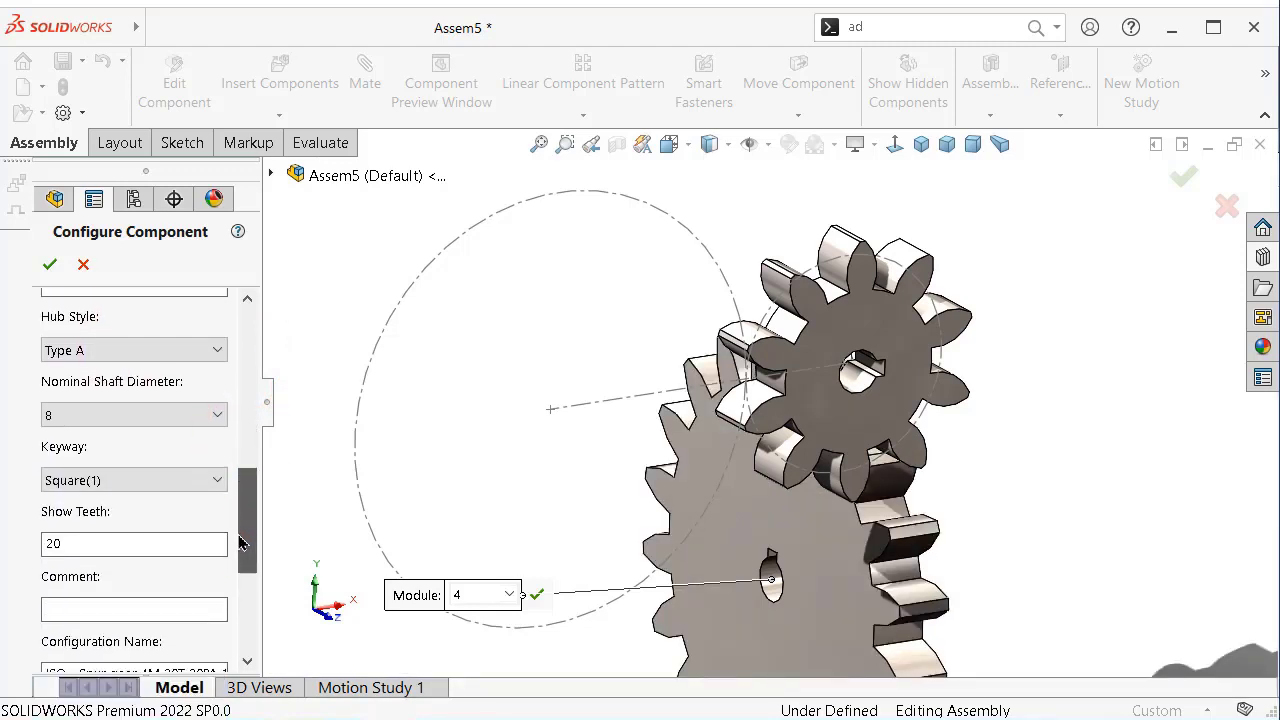
click(128, 402)
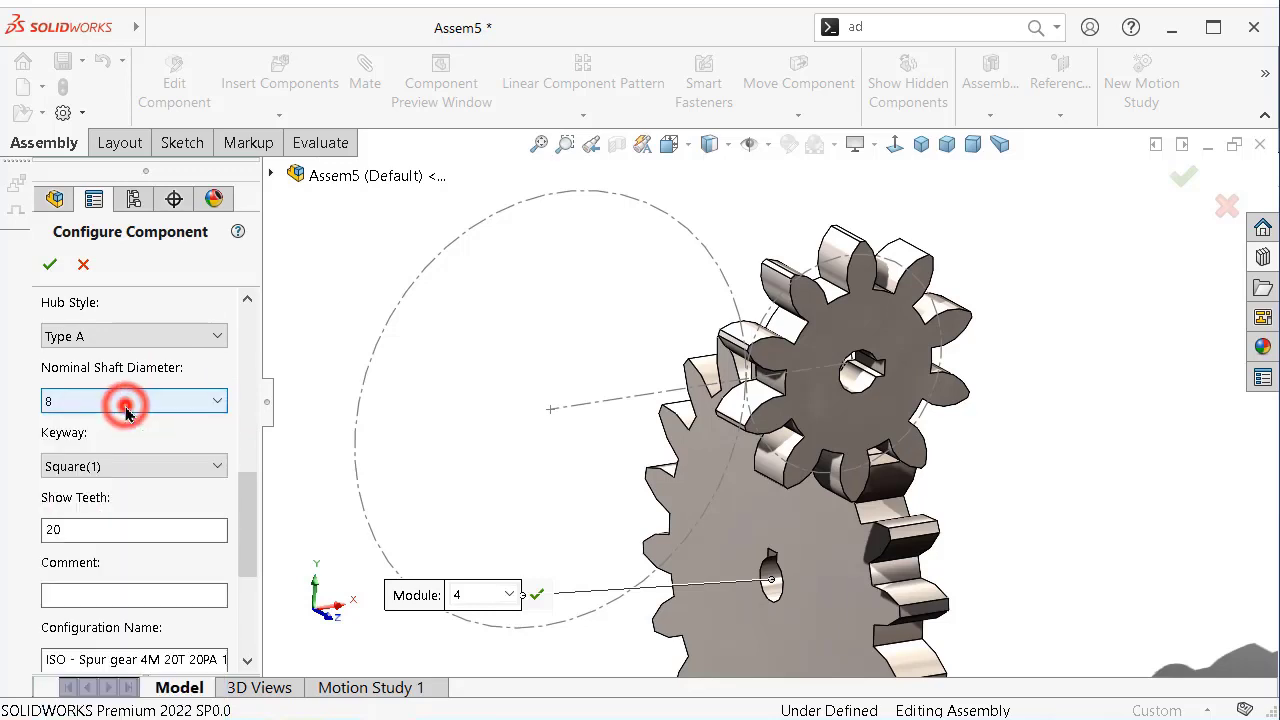
click(146, 466)
click(146, 466)
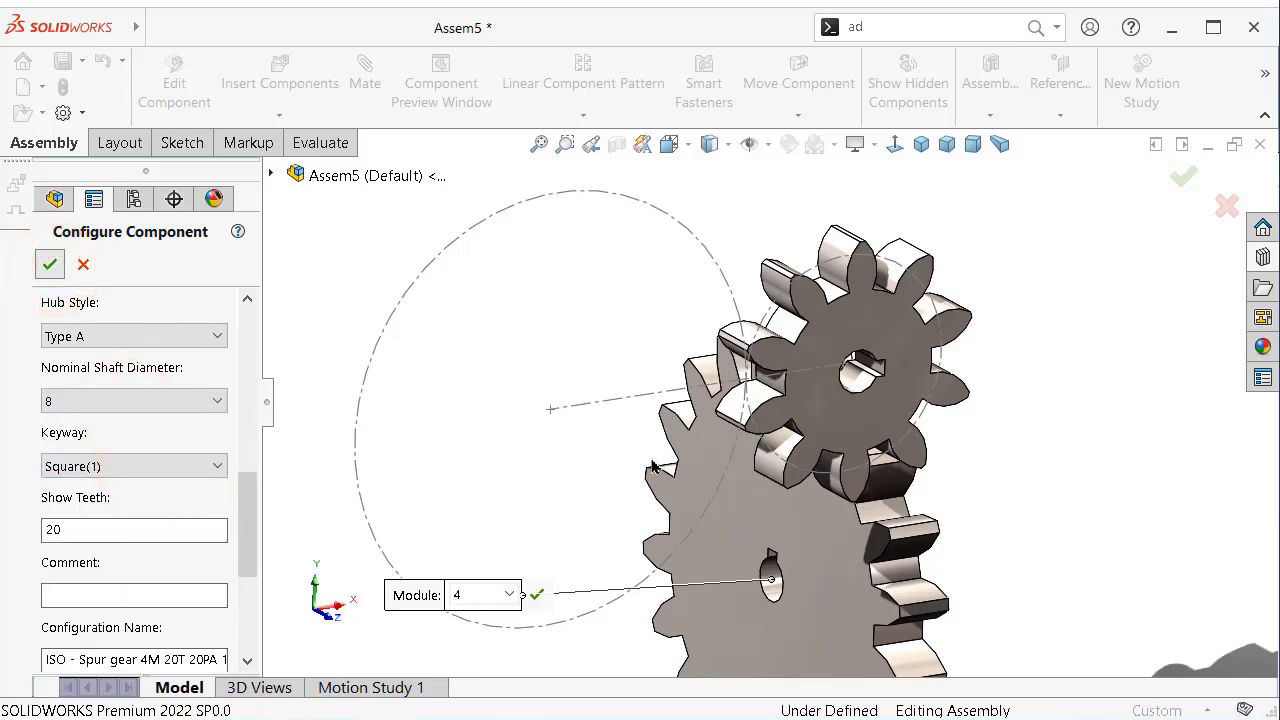
key(Return)
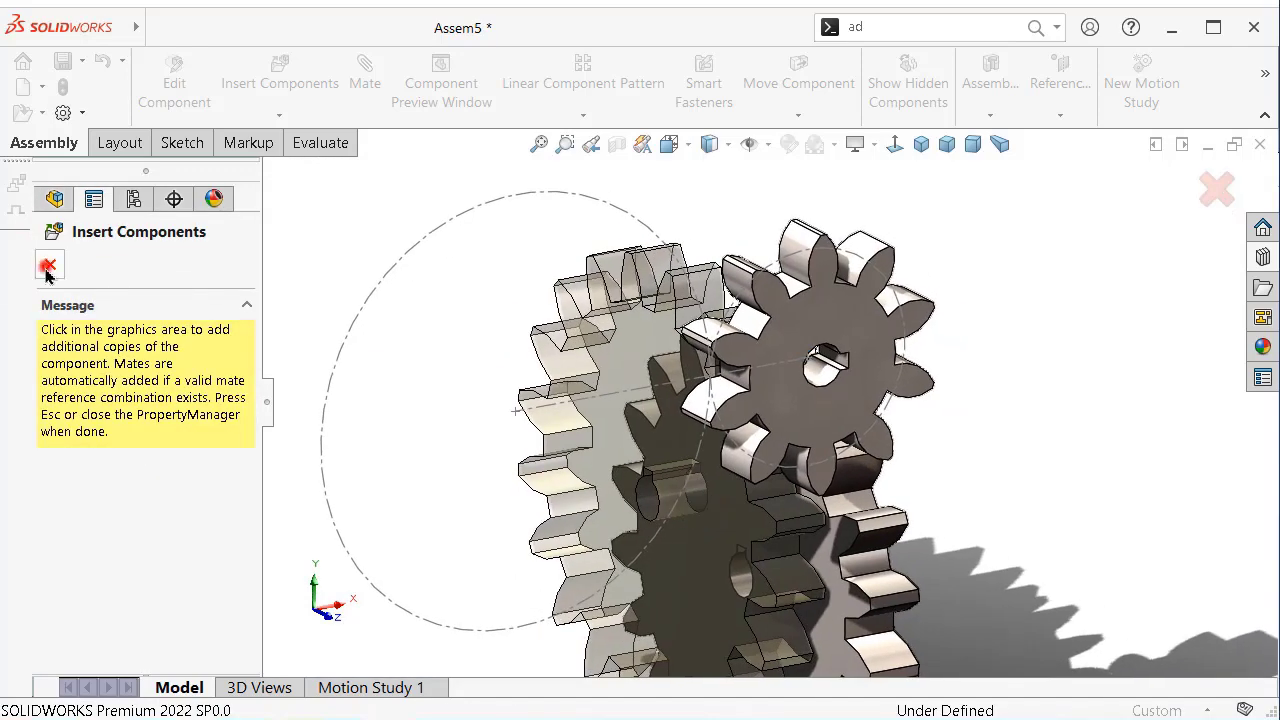
Mate the 20-tooth gear concentric to layout arc Arc4 and drag it into mesh
click(47, 268)
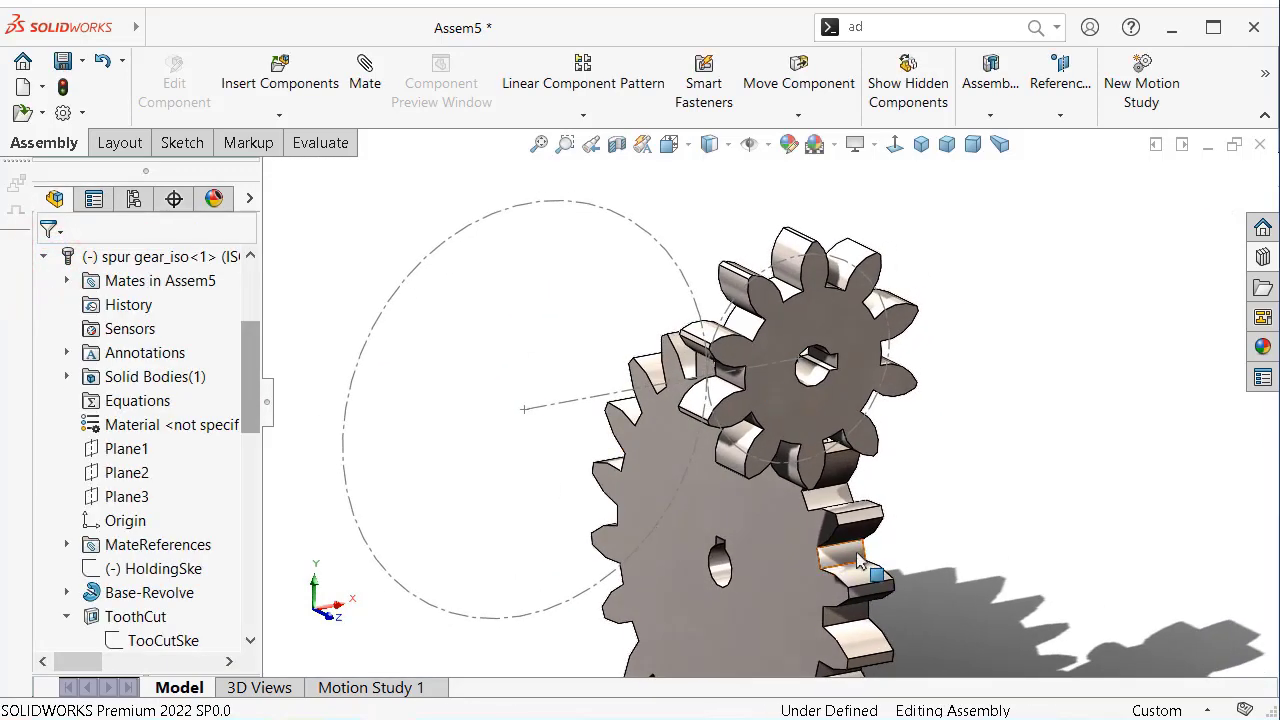
click(852, 560)
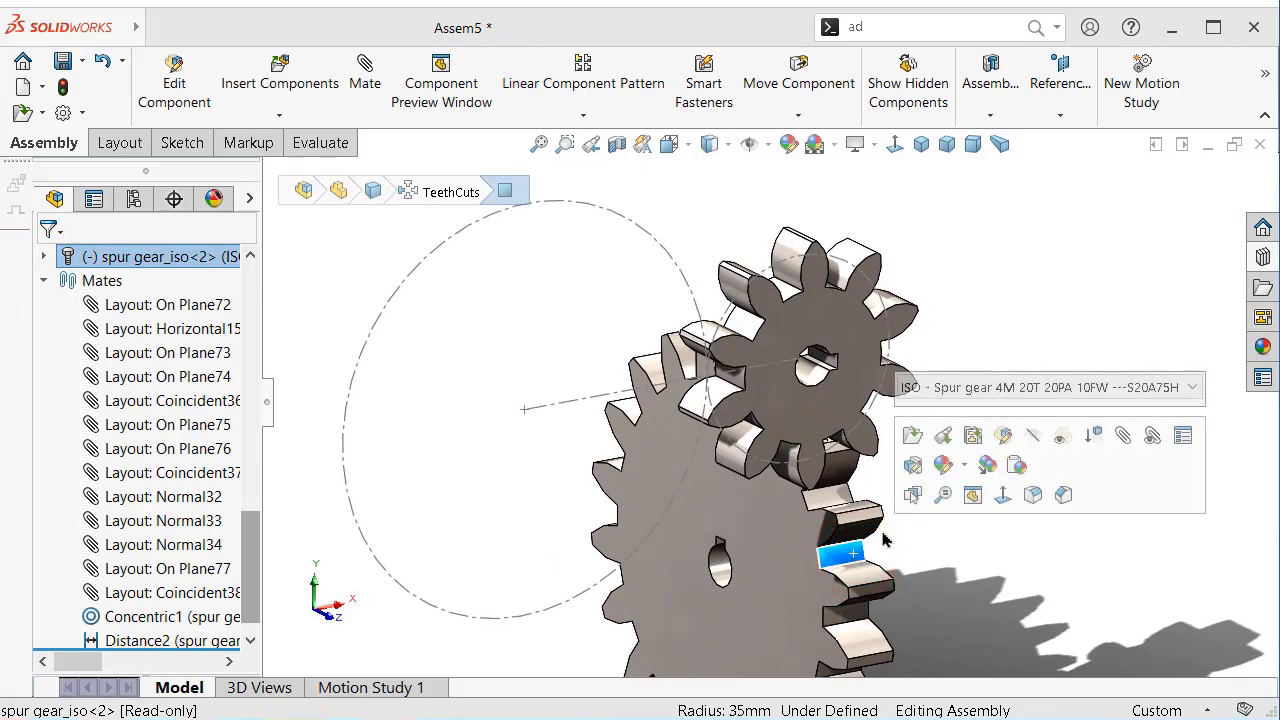
click(1125, 436)
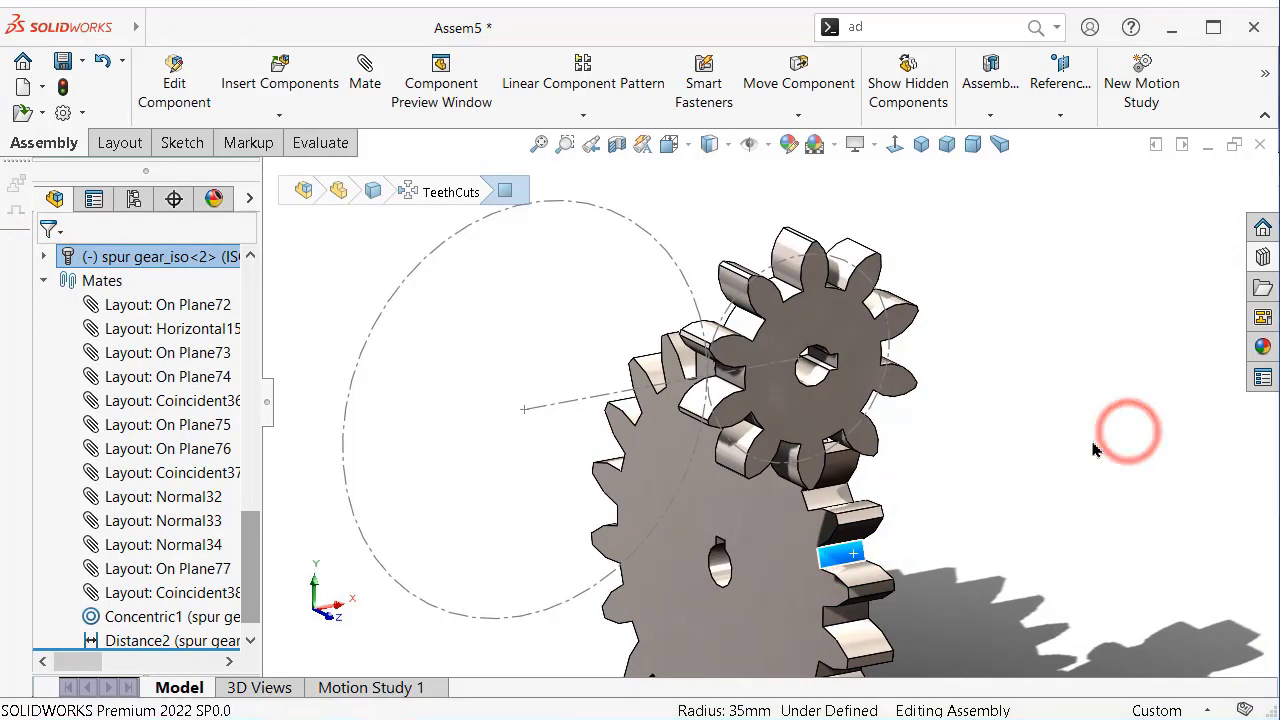
click(463, 237)
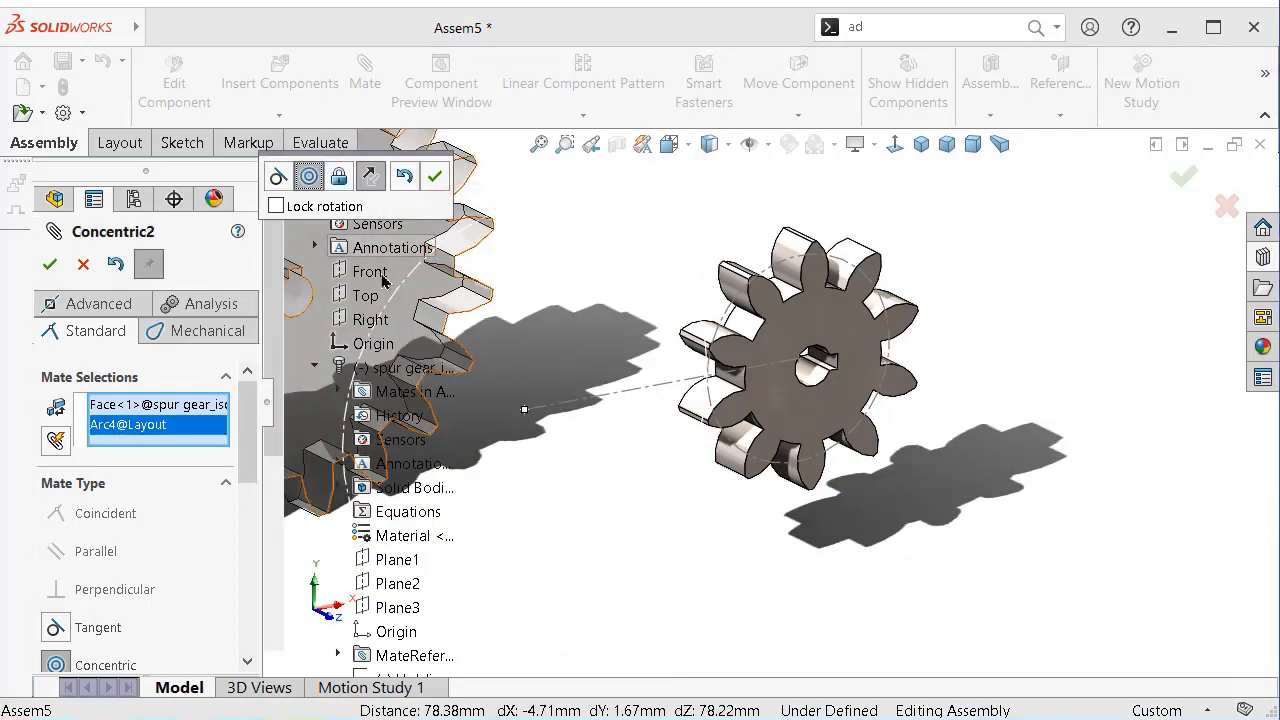
click(436, 178)
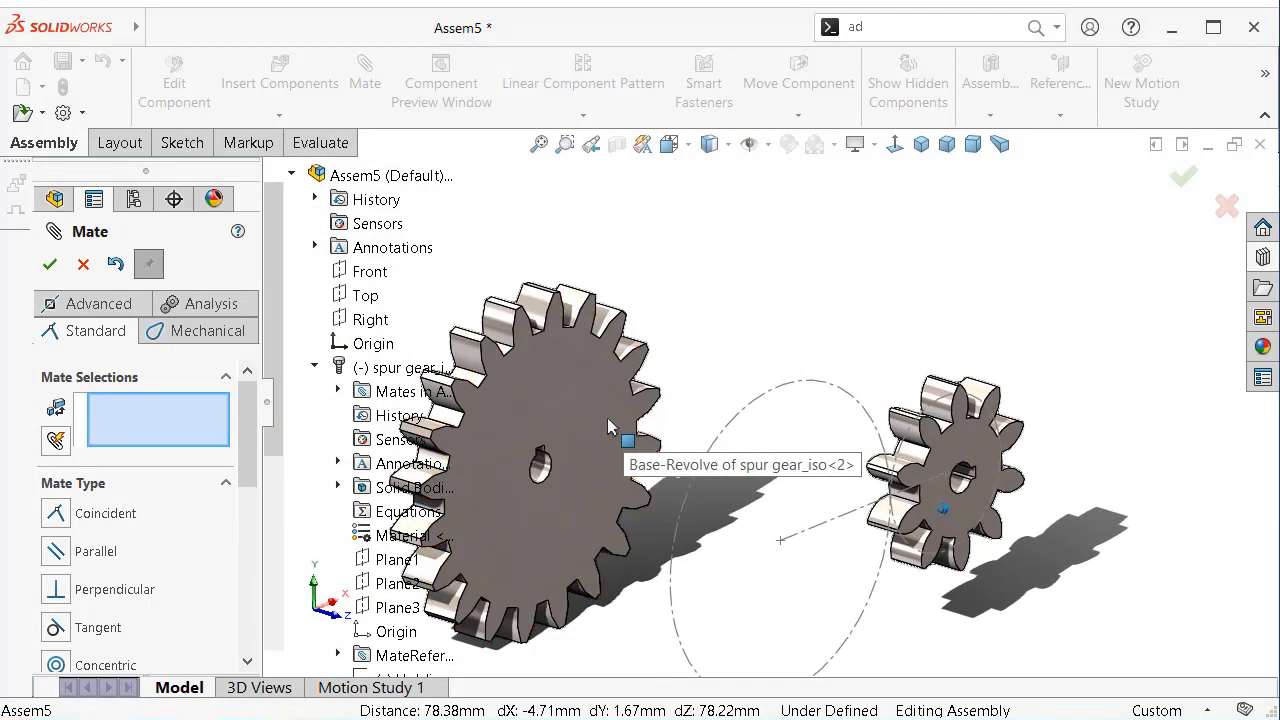
drag(597, 405, 880, 487)
middle_drag(880, 487, 703, 402)
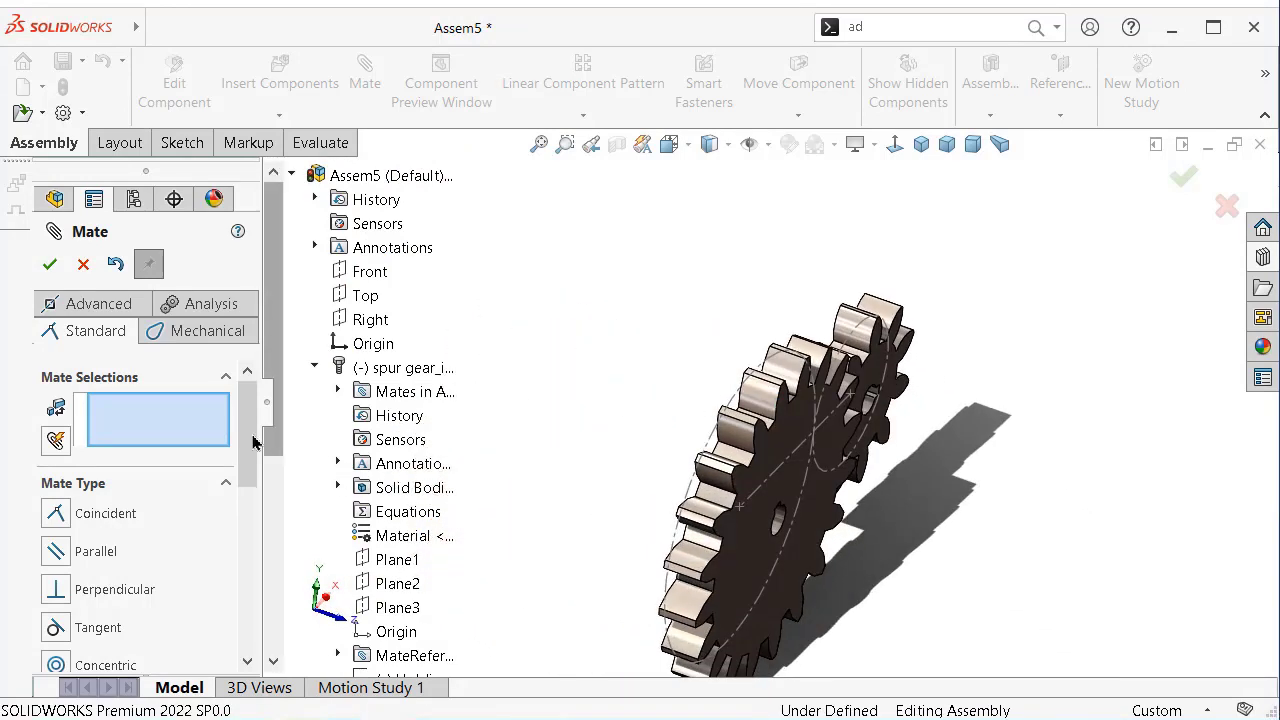
Add a 5.00 mm distance mate between the Front plane and the 20-tooth gear's face
drag(248, 440, 256, 515)
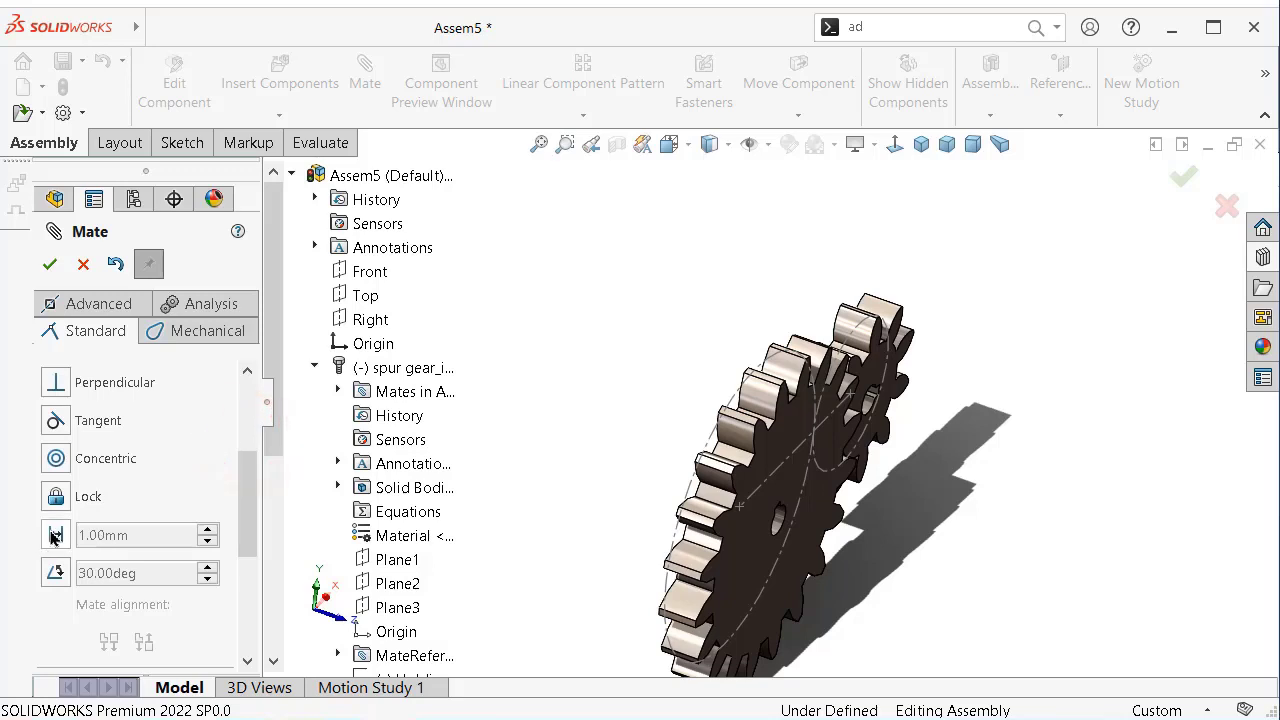
text(5)
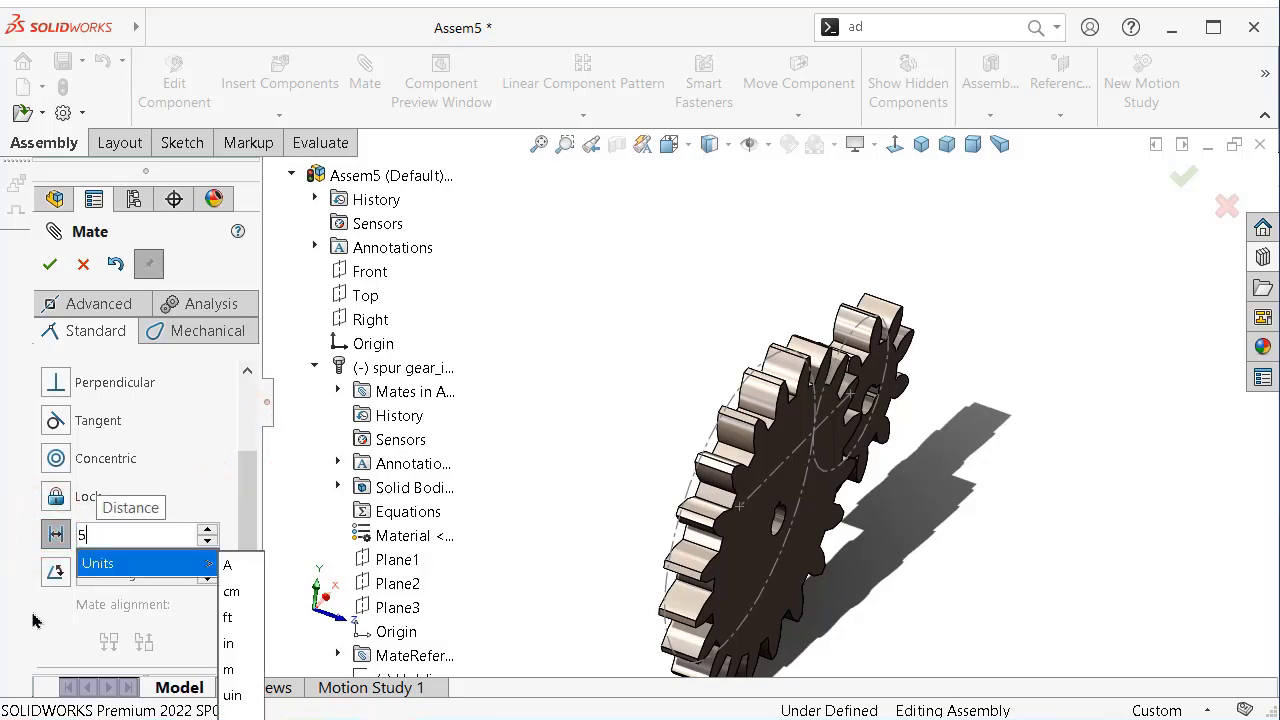
click(32, 612)
scroll(800, 440, down, 2)
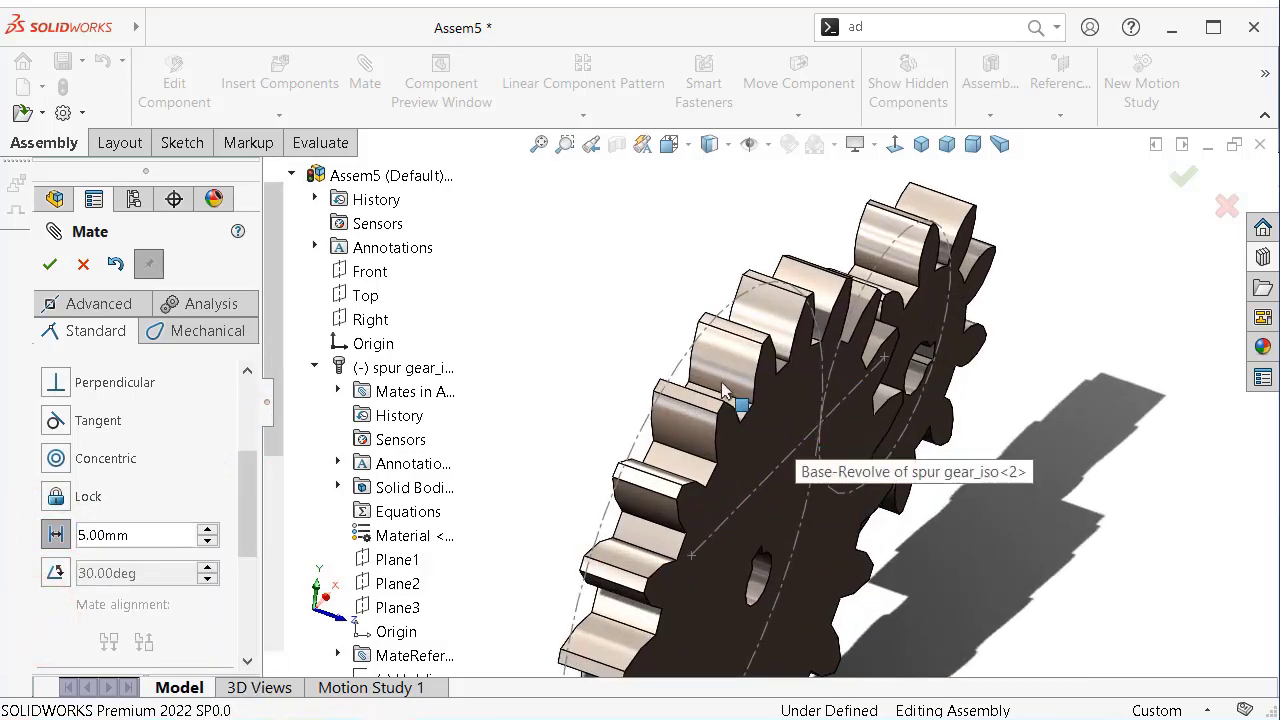
click(372, 274)
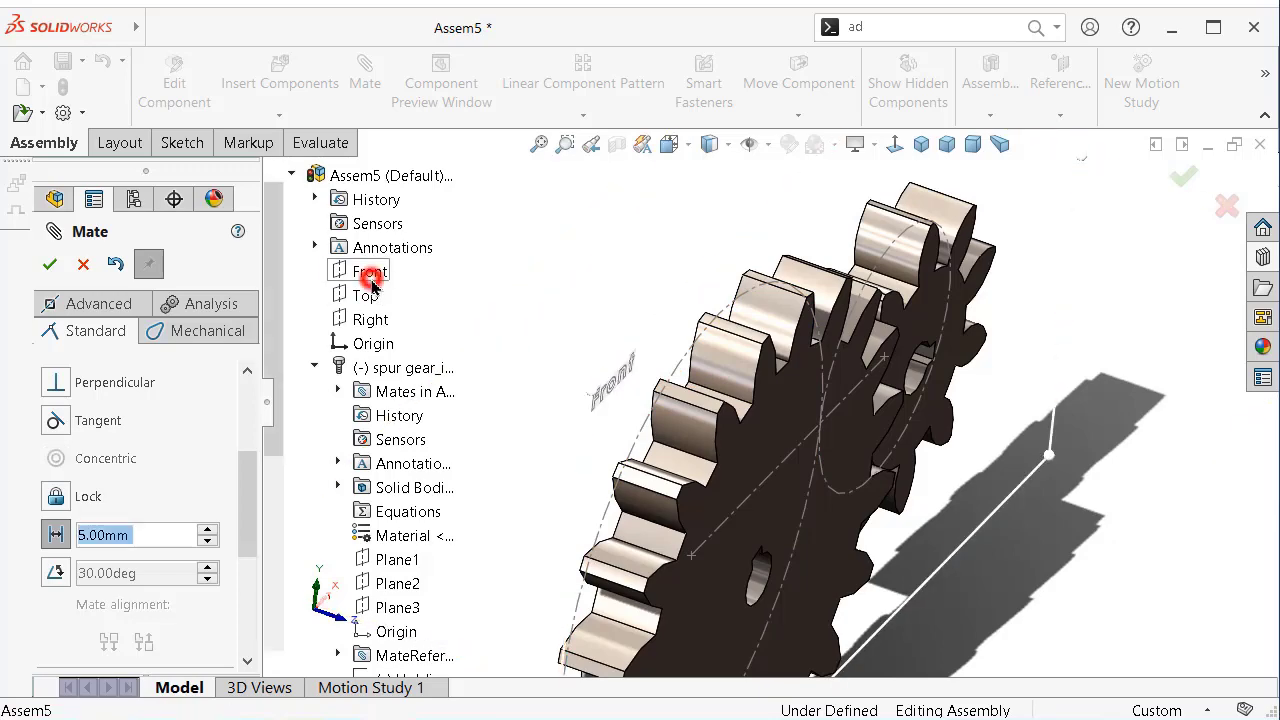
click(779, 439)
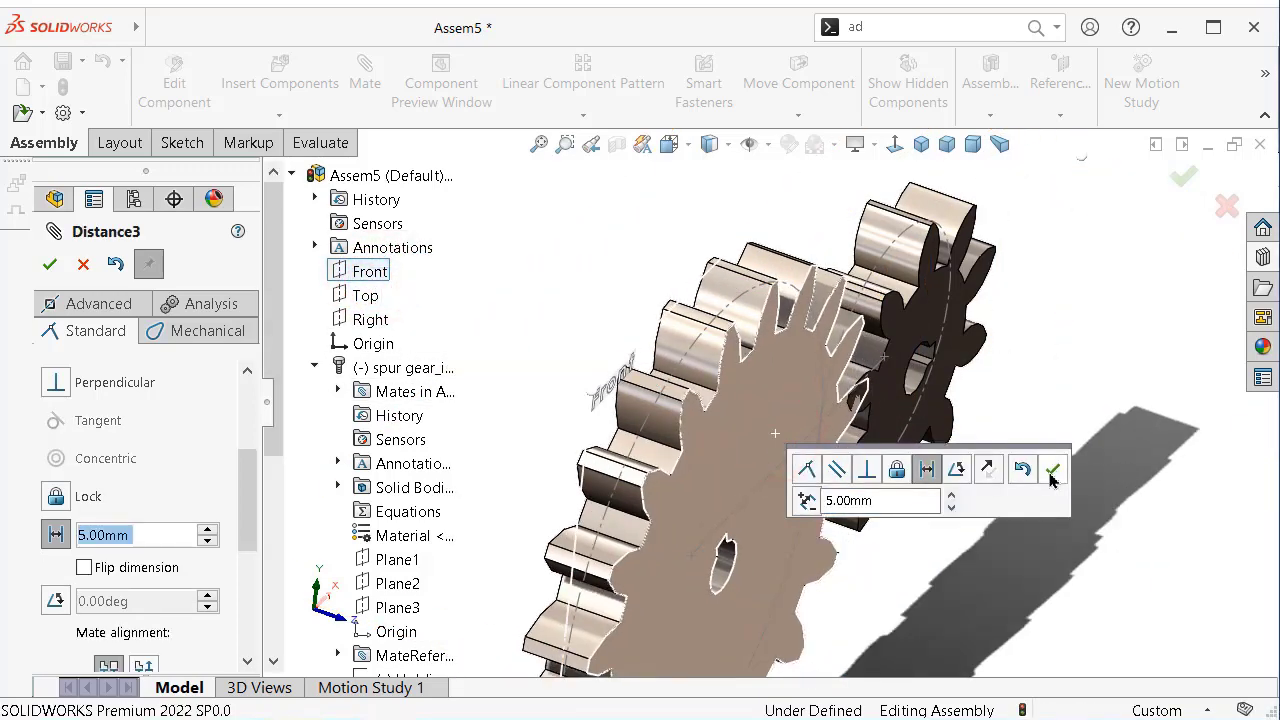
click(1052, 470)
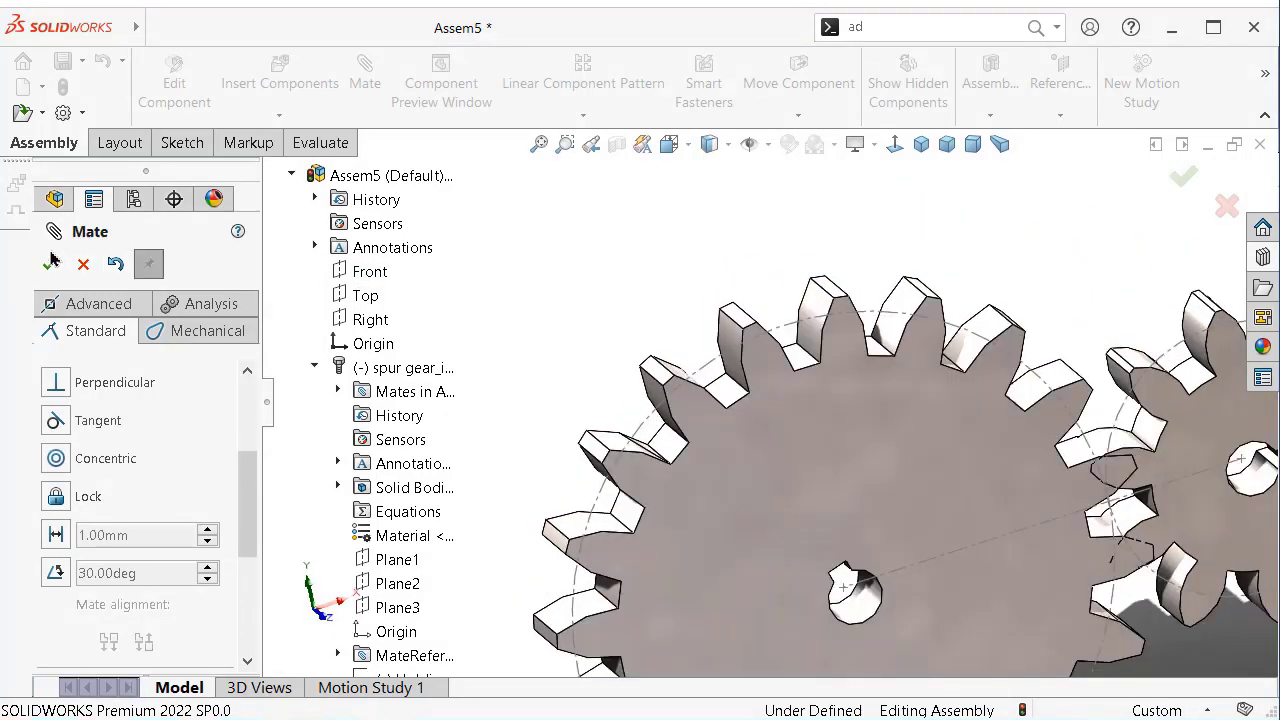
click(52, 264)
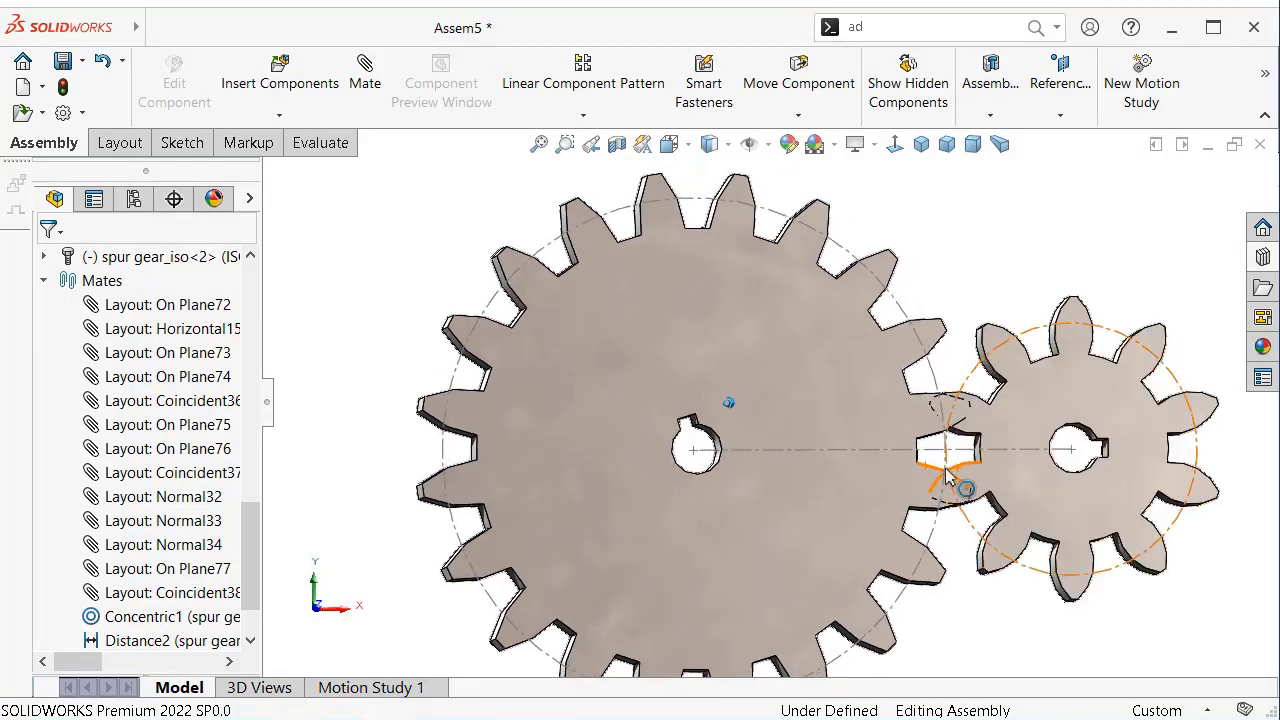
Rotate the large gear to check that it meshes with the small gear
scroll(905, 455, down, 5)
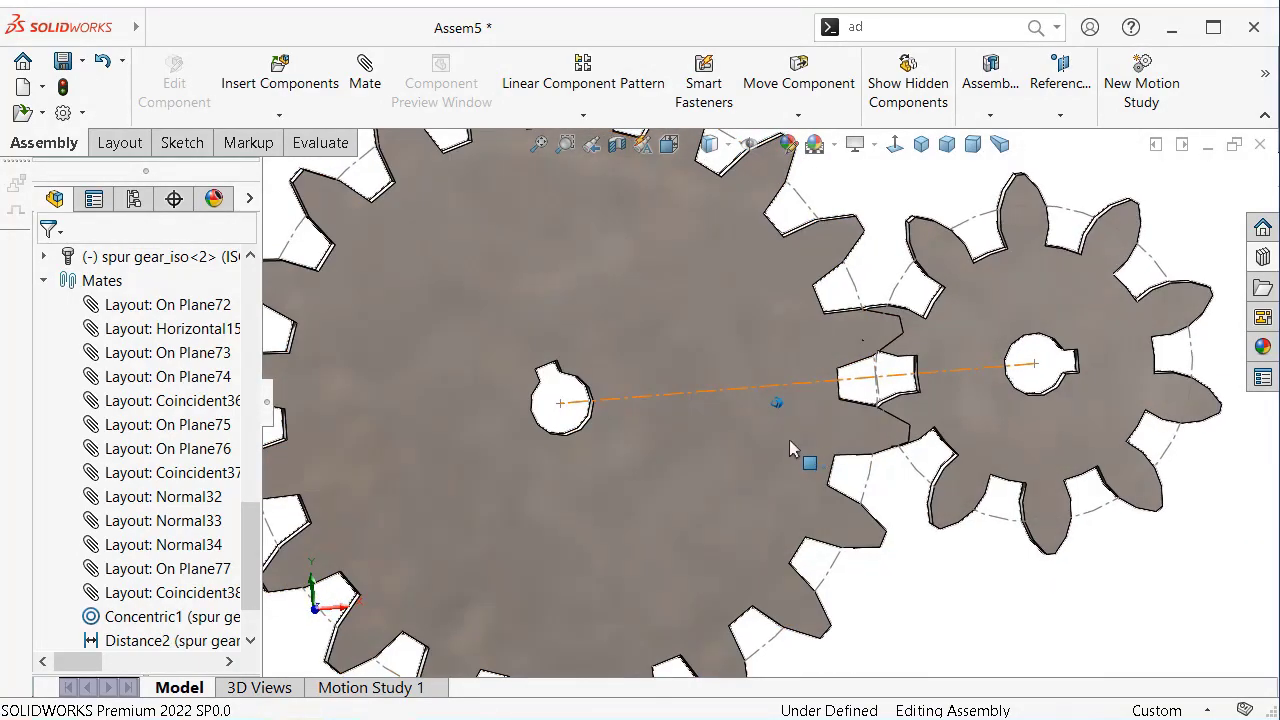
click(789, 439)
mouse_move(793, 426)
mouse_down()
mouse_move(800, 374)
mouse_move(818, 370)
mouse_up()
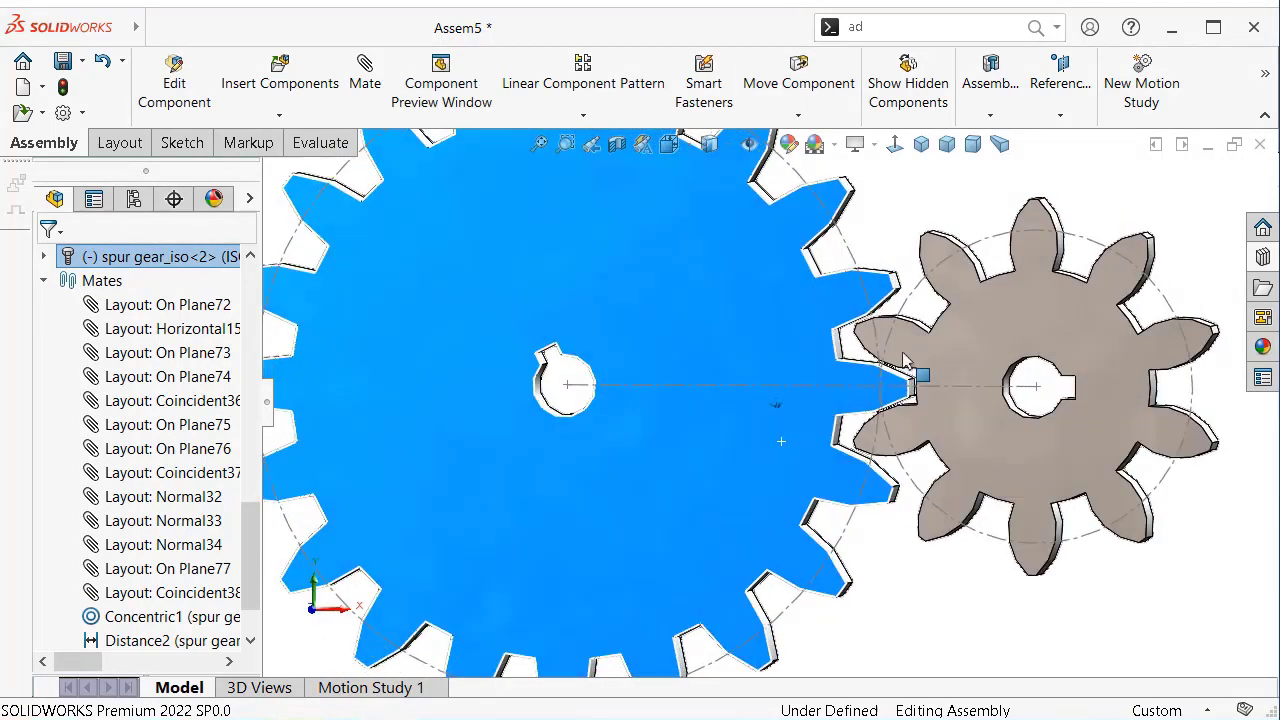
View both gears face-on with Normal To and collapse the Mates folder
click(966, 189)
click(1000, 318)
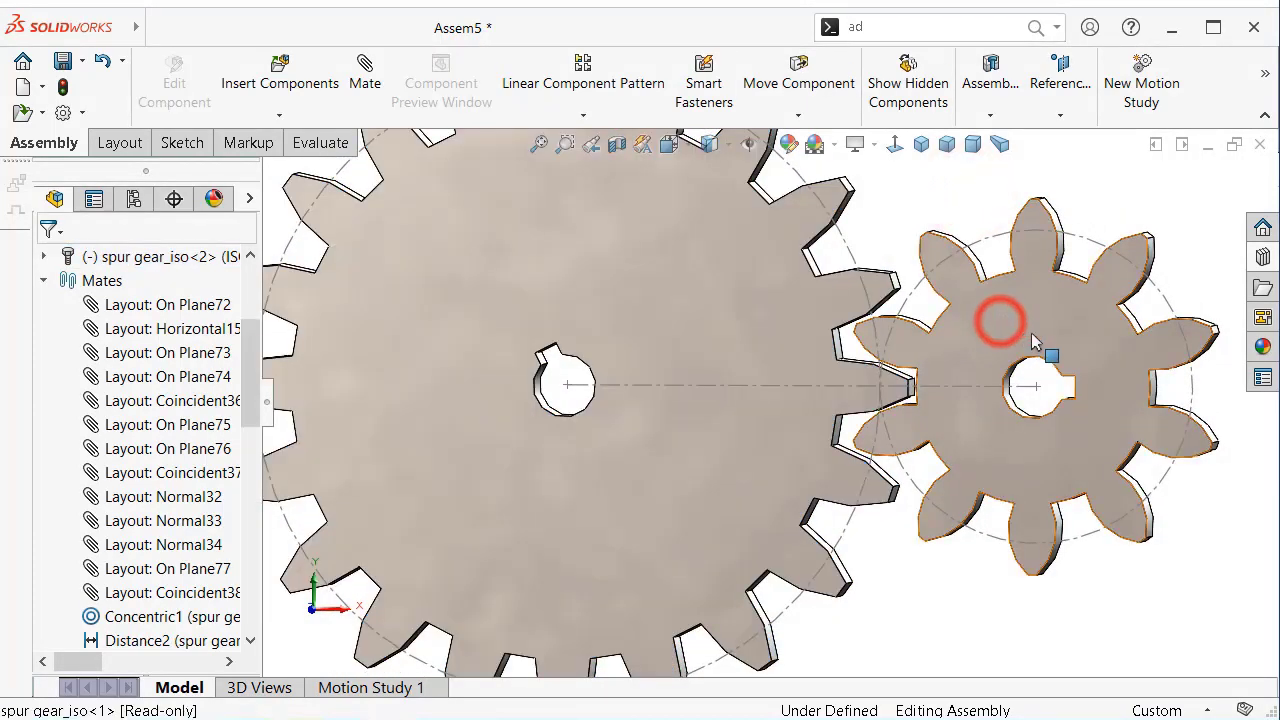
click(1176, 263)
click(1024, 274)
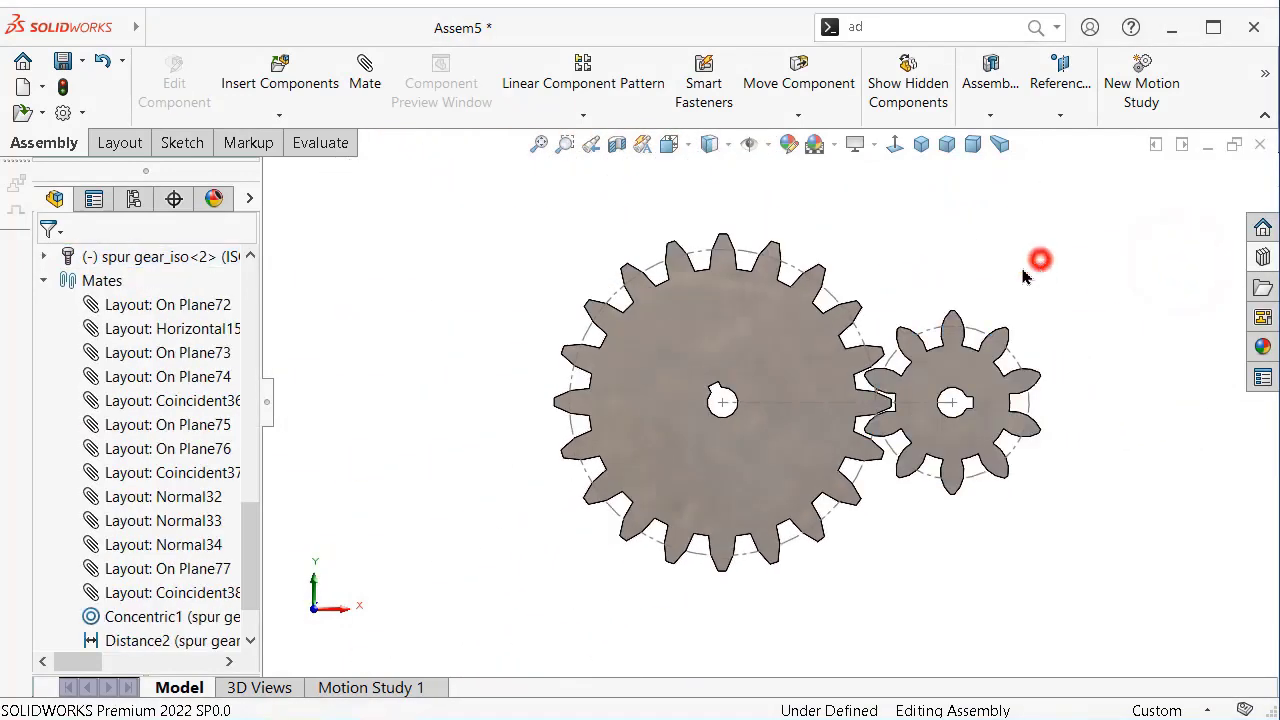
click(43, 284)
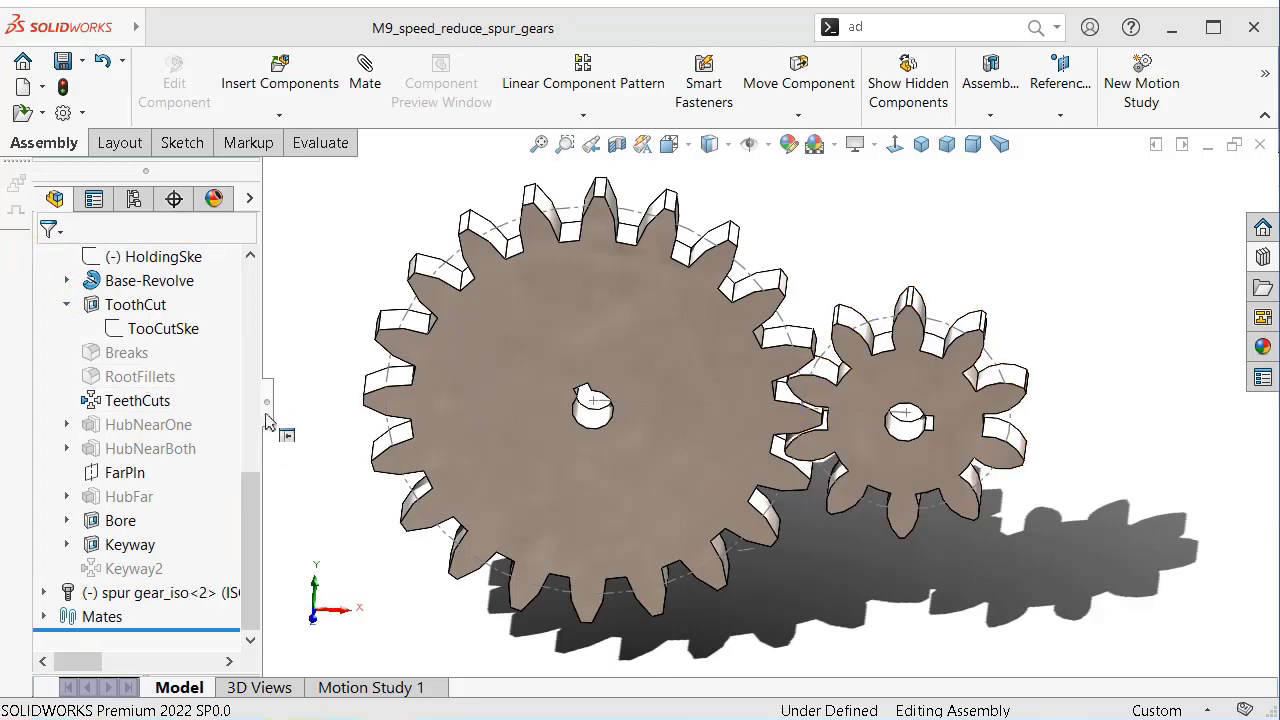
scroll(120, 345, up, 3)
scroll(100, 342, up, 4)
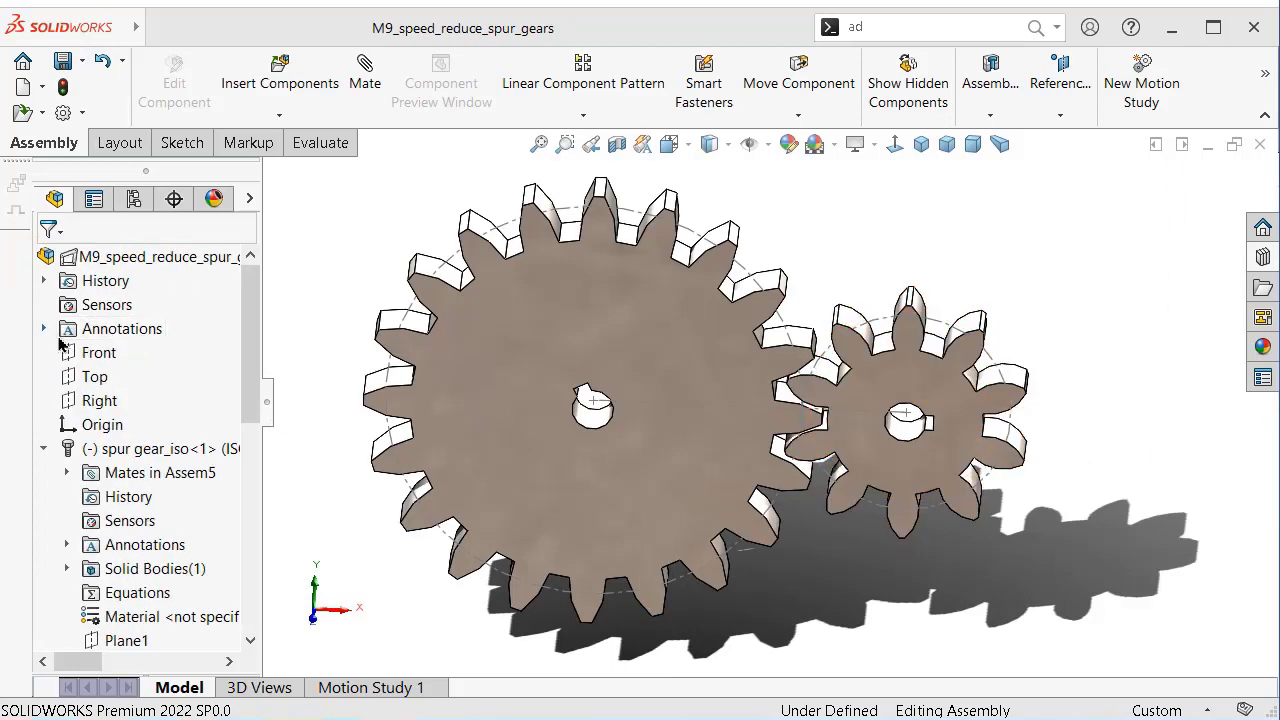
Collapse the Annotations and spur gear_iso<1> tree folders and check the front view
click(45, 329)
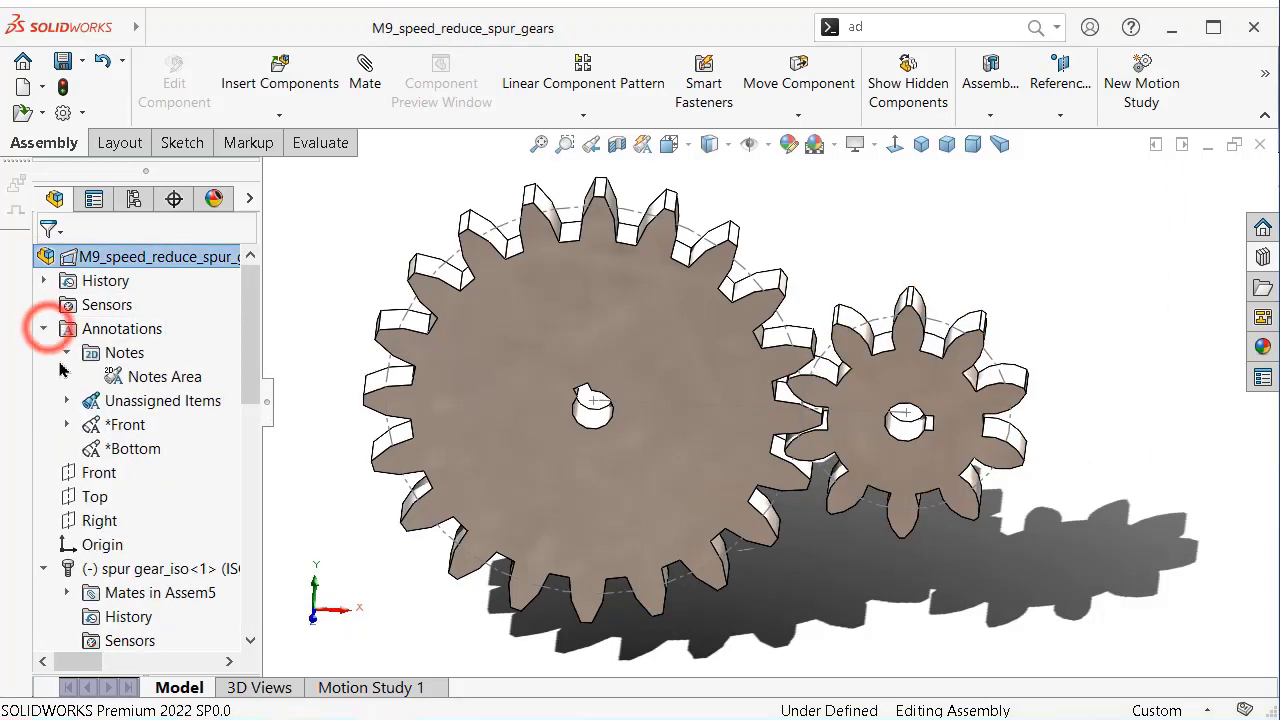
click(66, 353)
click(45, 329)
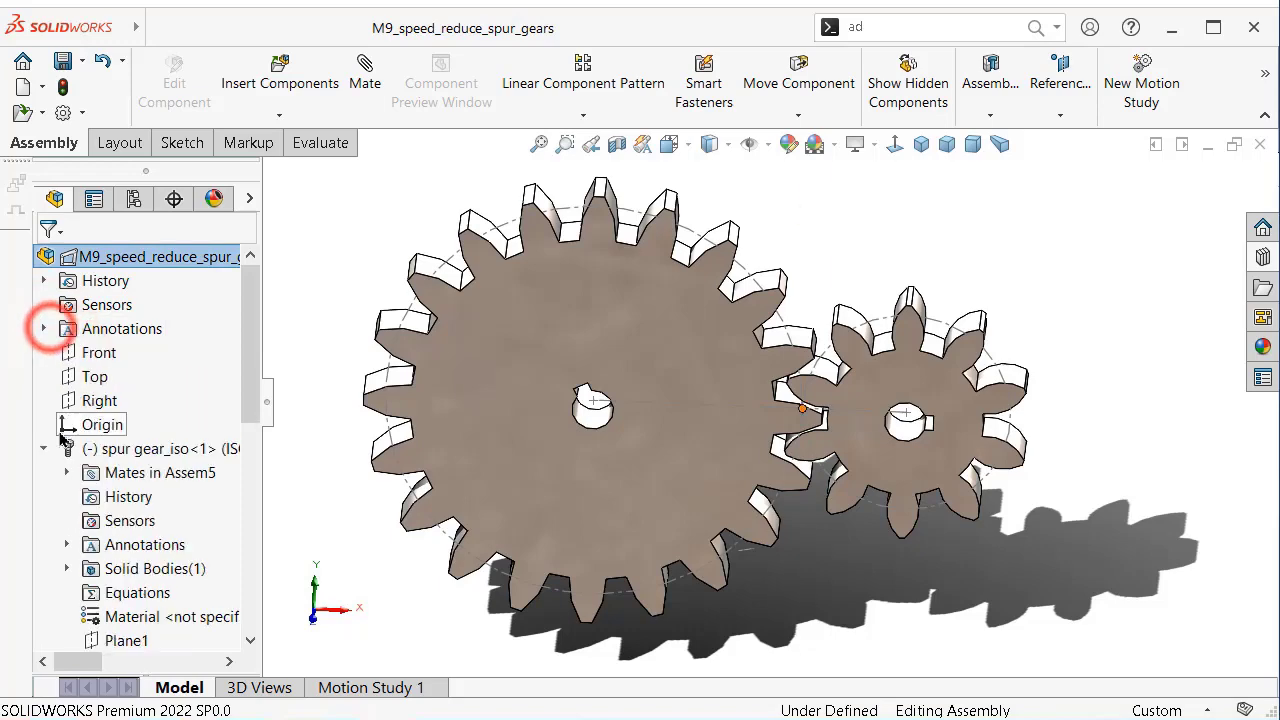
click(44, 449)
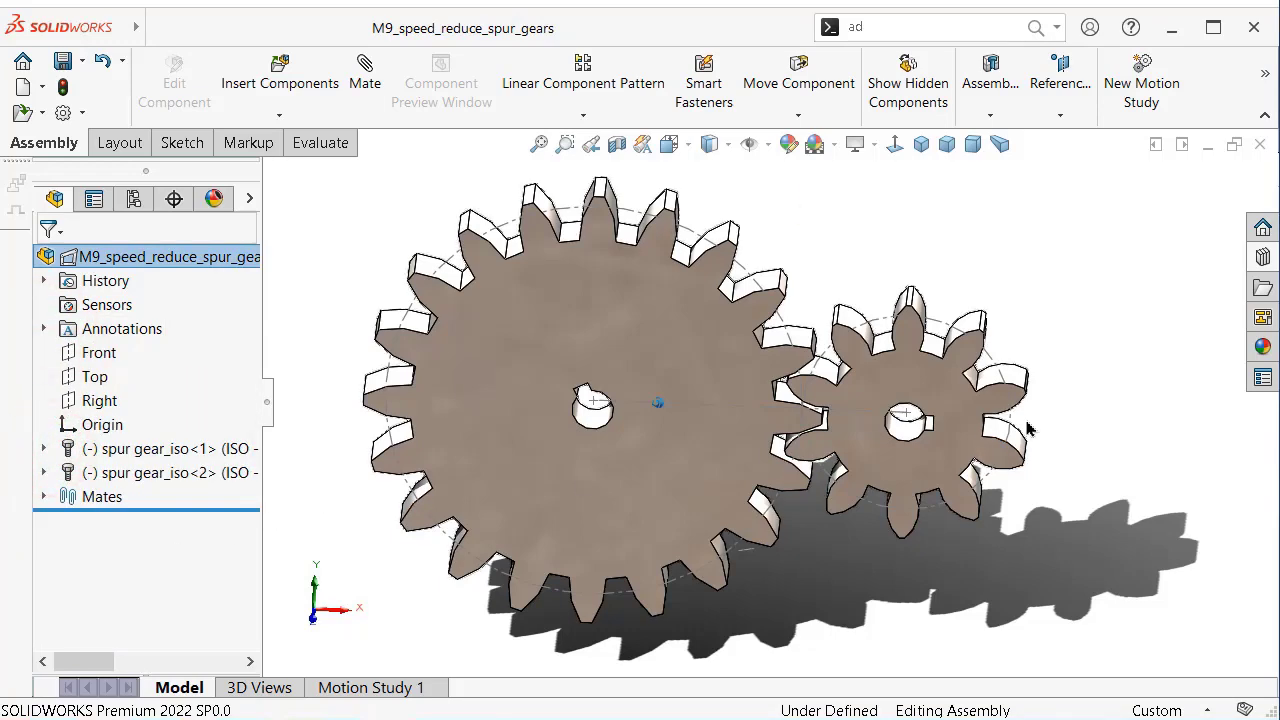
key(ctrl+1)
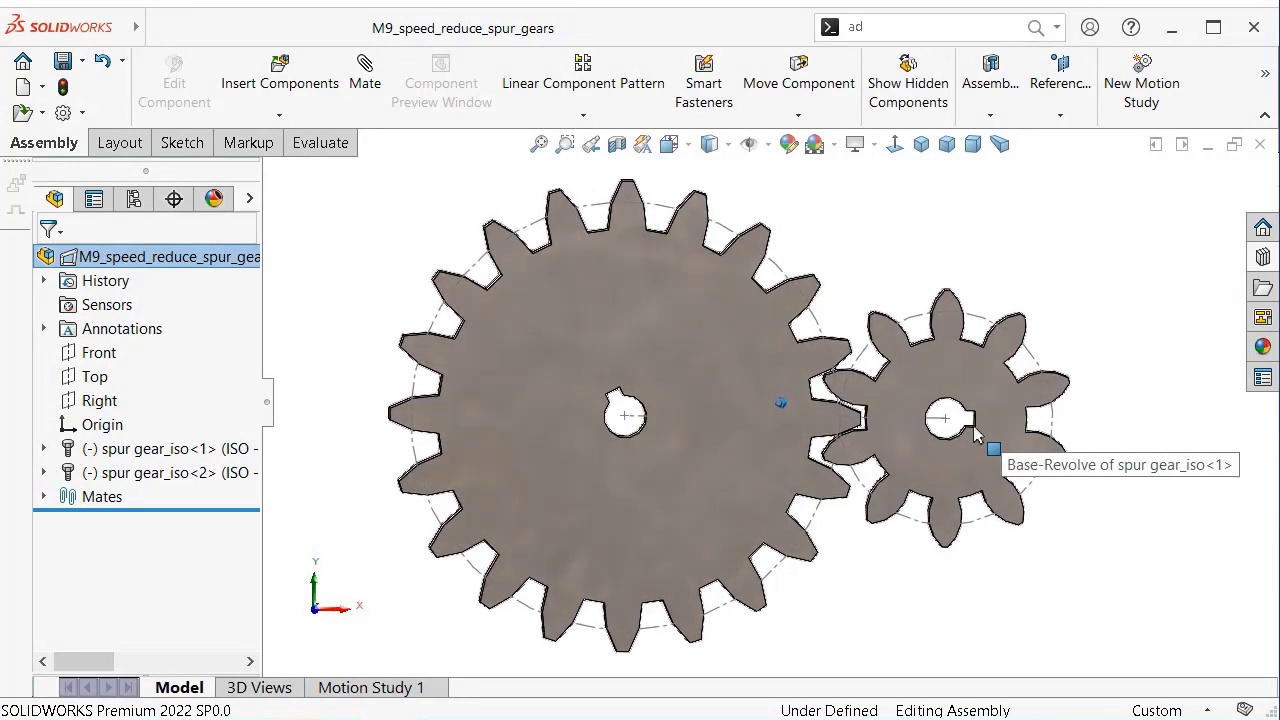
key(ctrl+shift+z)
Apply a light orange colour appearance to spur gear_iso<1>
click(162, 450)
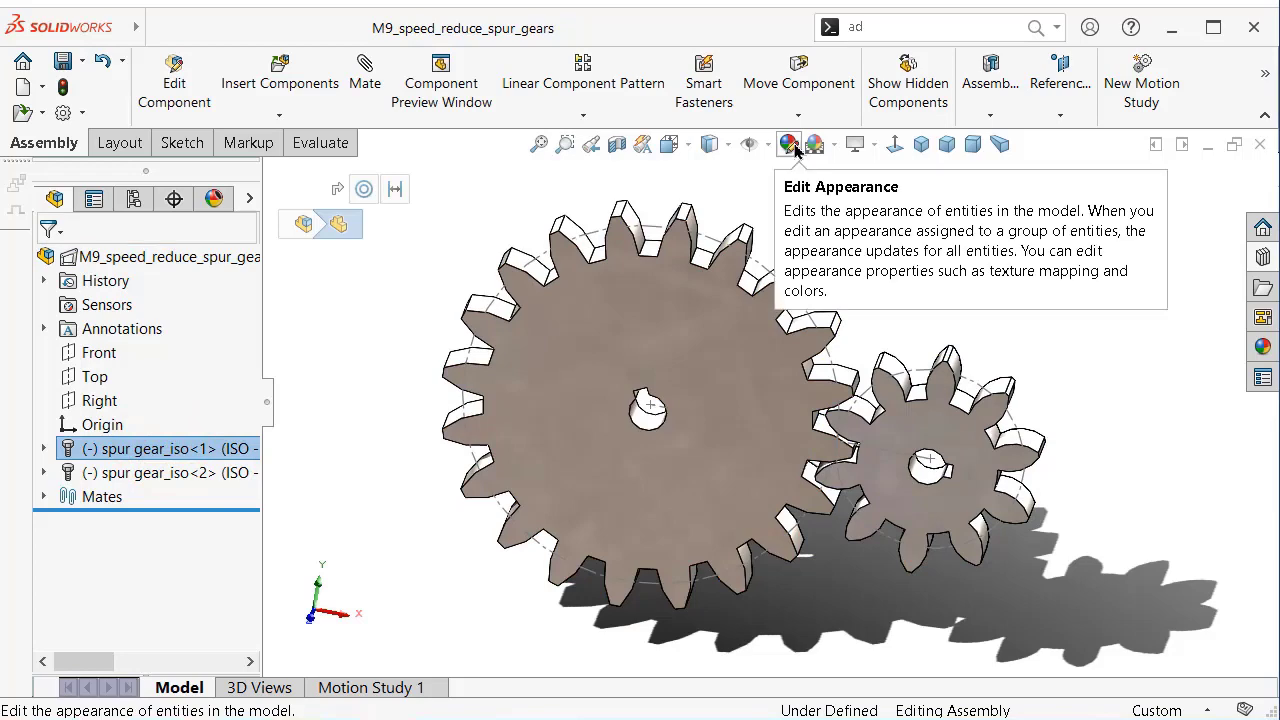
click(790, 145)
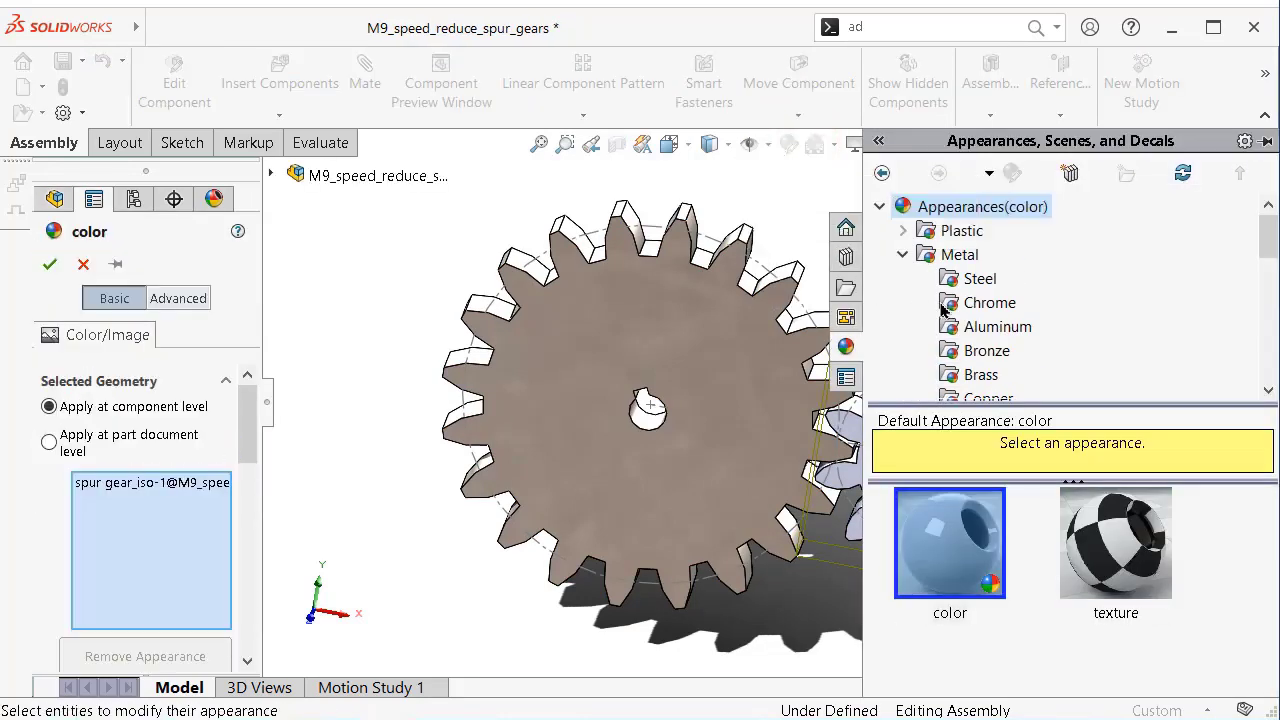
click(904, 255)
click(246, 422)
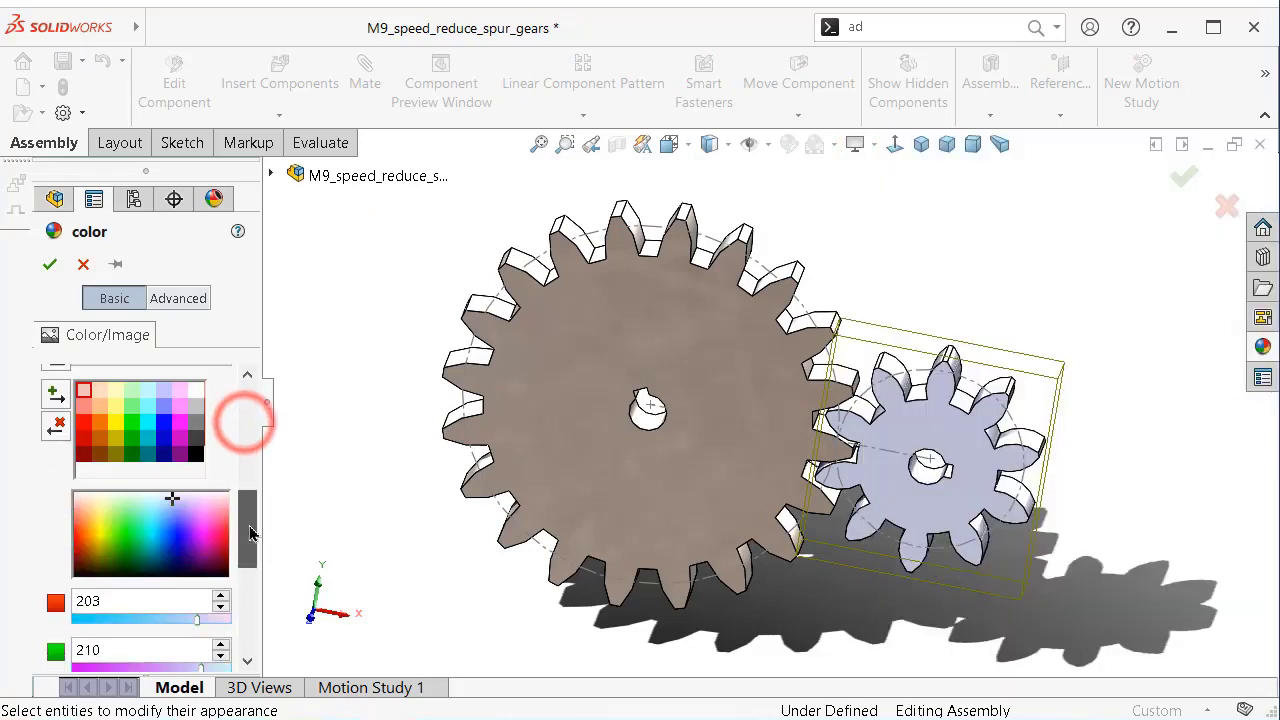
drag(250, 533, 255, 521)
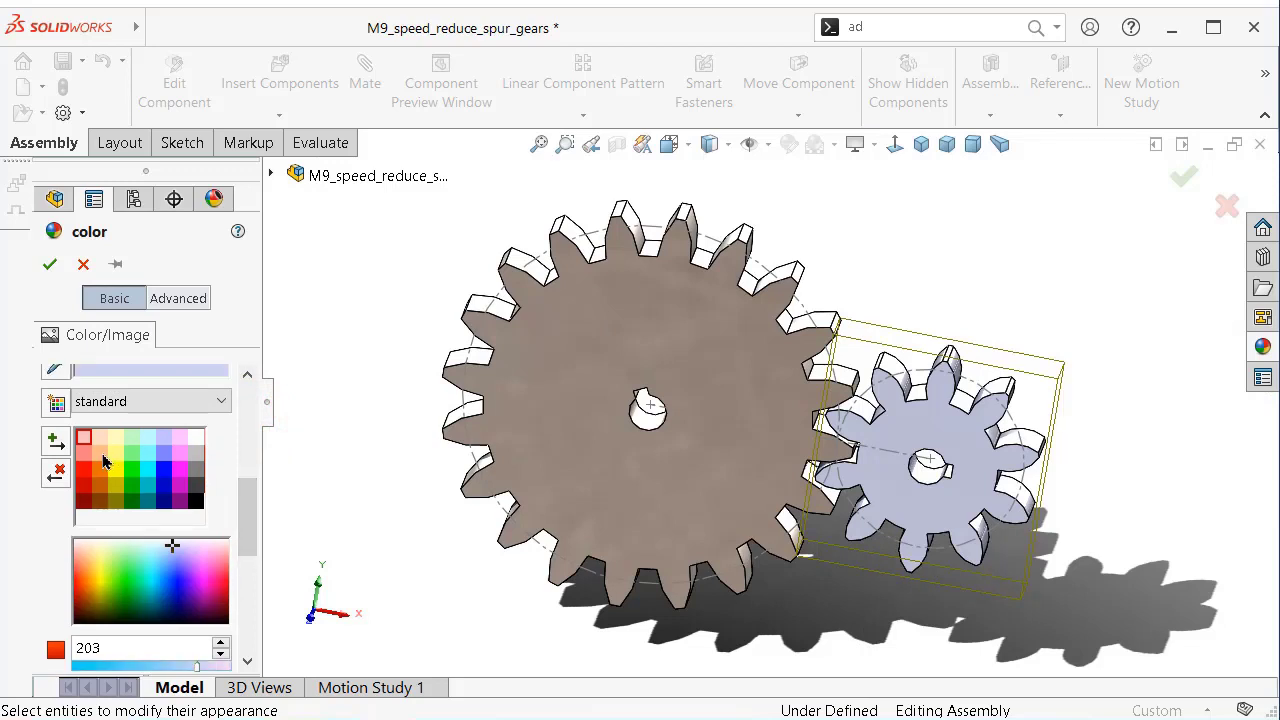
click(100, 453)
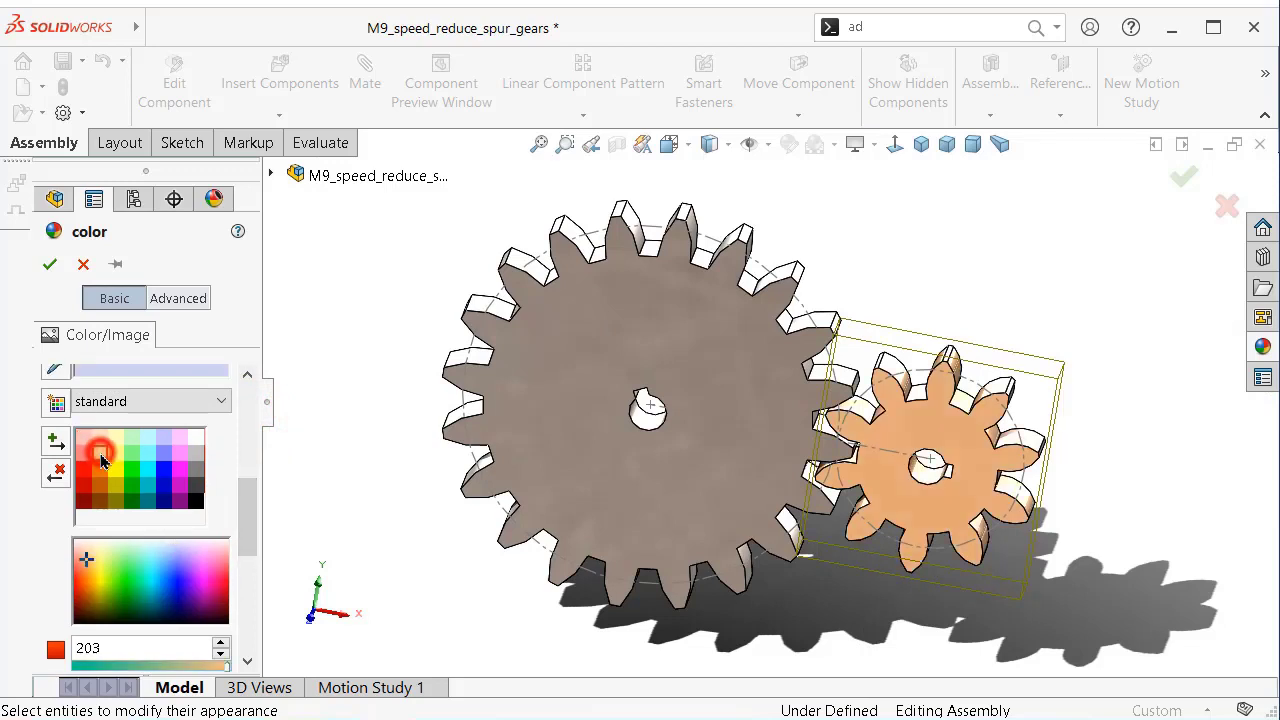
click(50, 264)
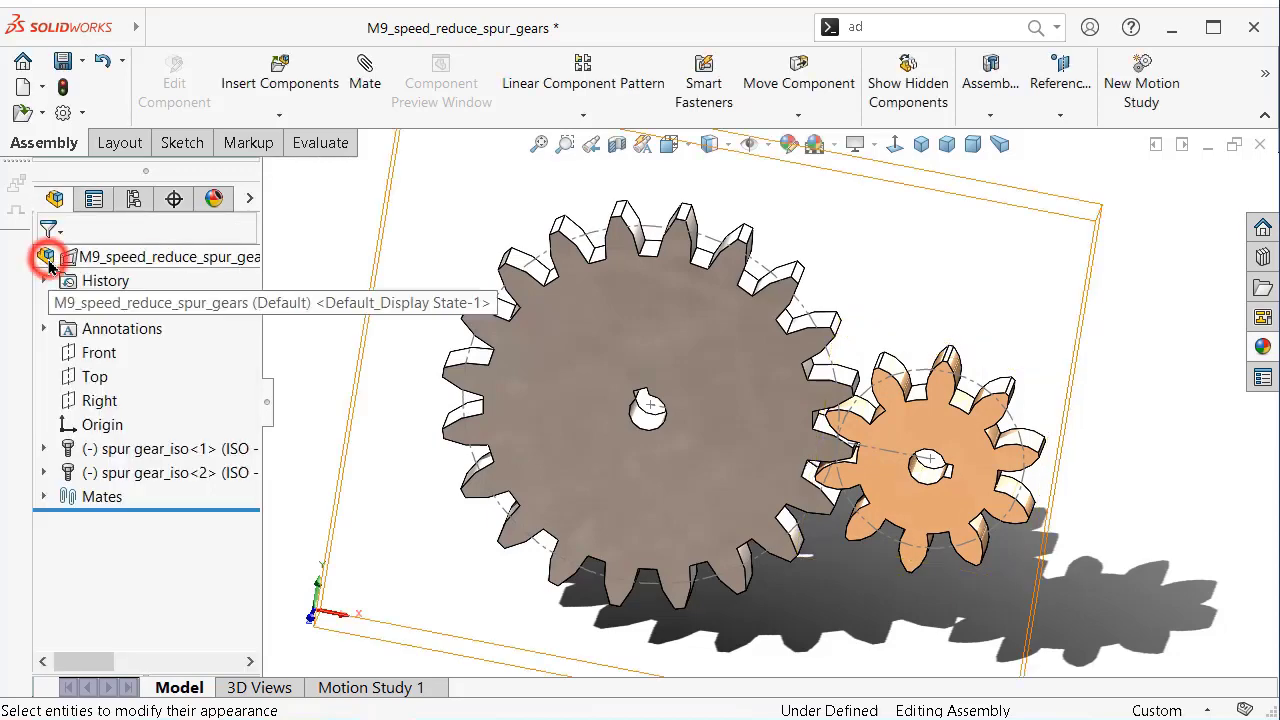
click(685, 327)
Give spur gear_iso<2> a light green colour appearance
click(180, 476)
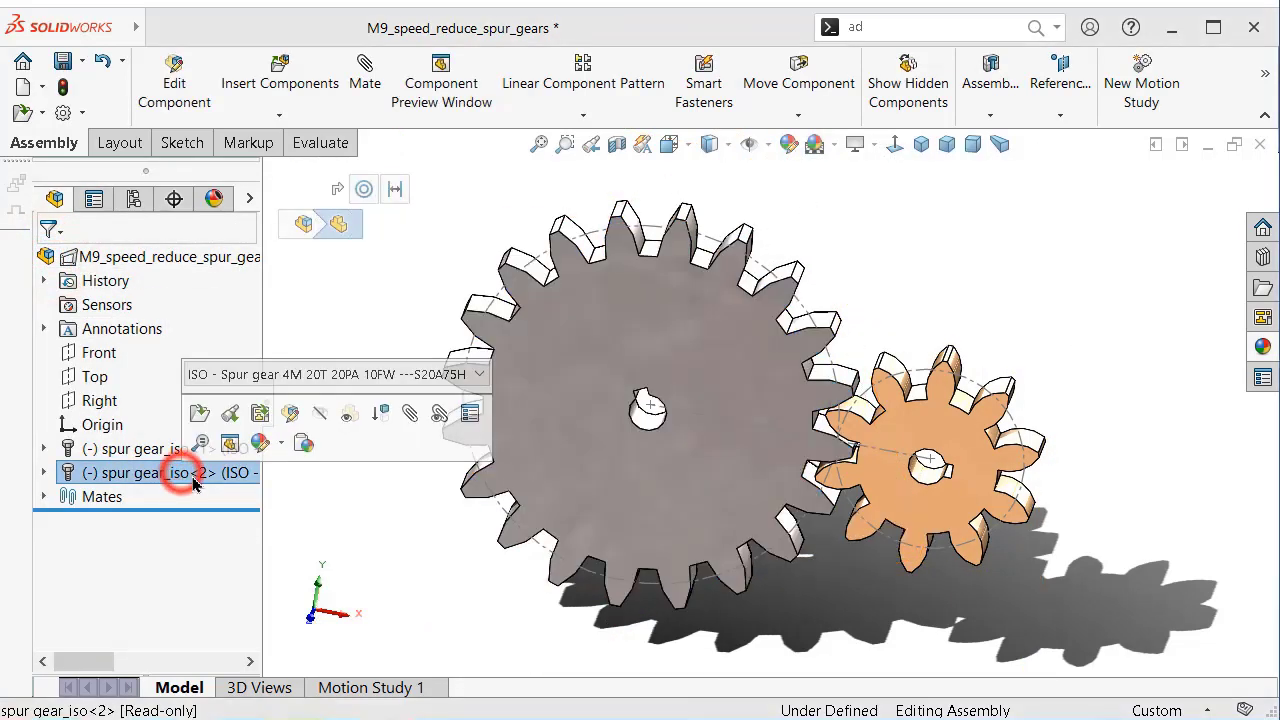
click(787, 148)
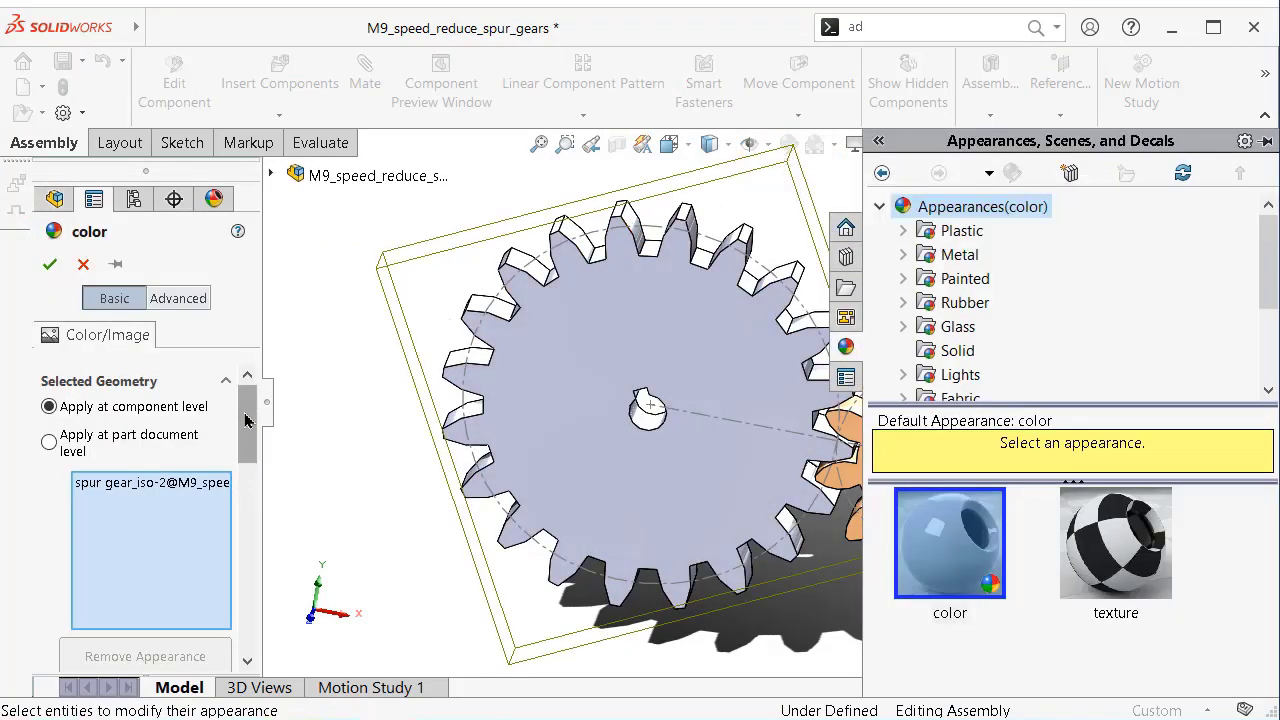
drag(247, 420, 265, 487)
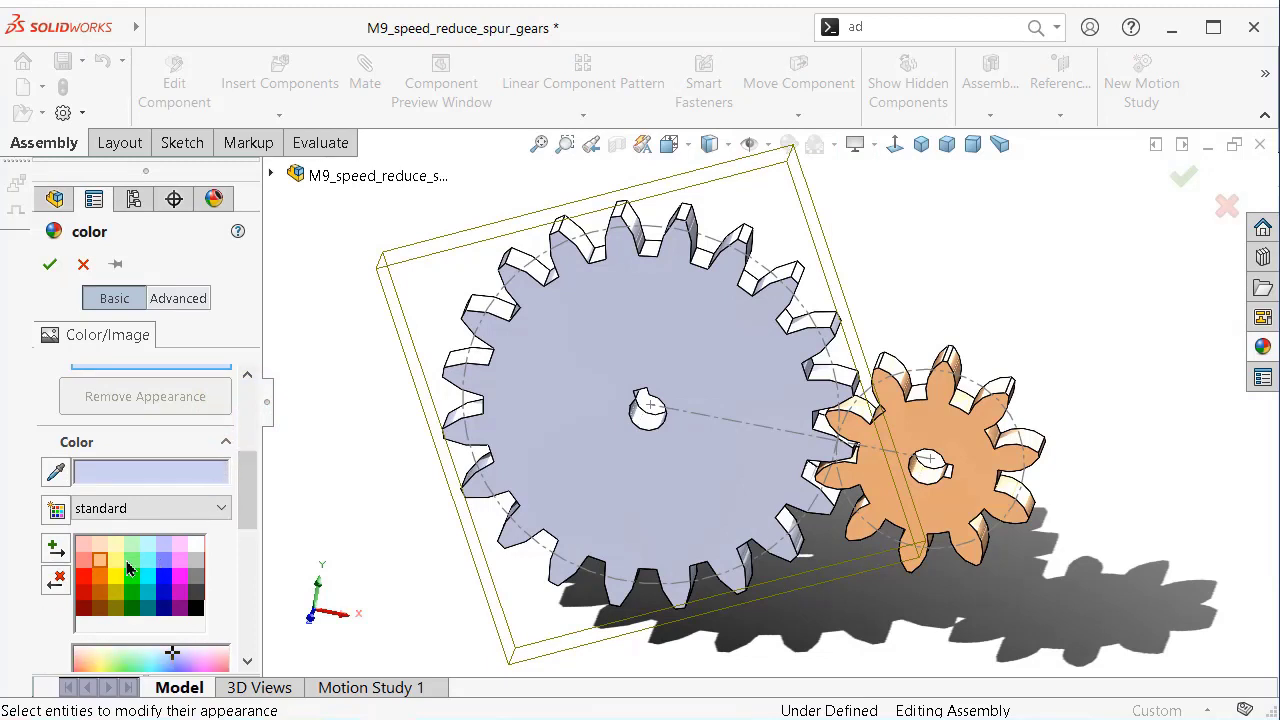
click(133, 562)
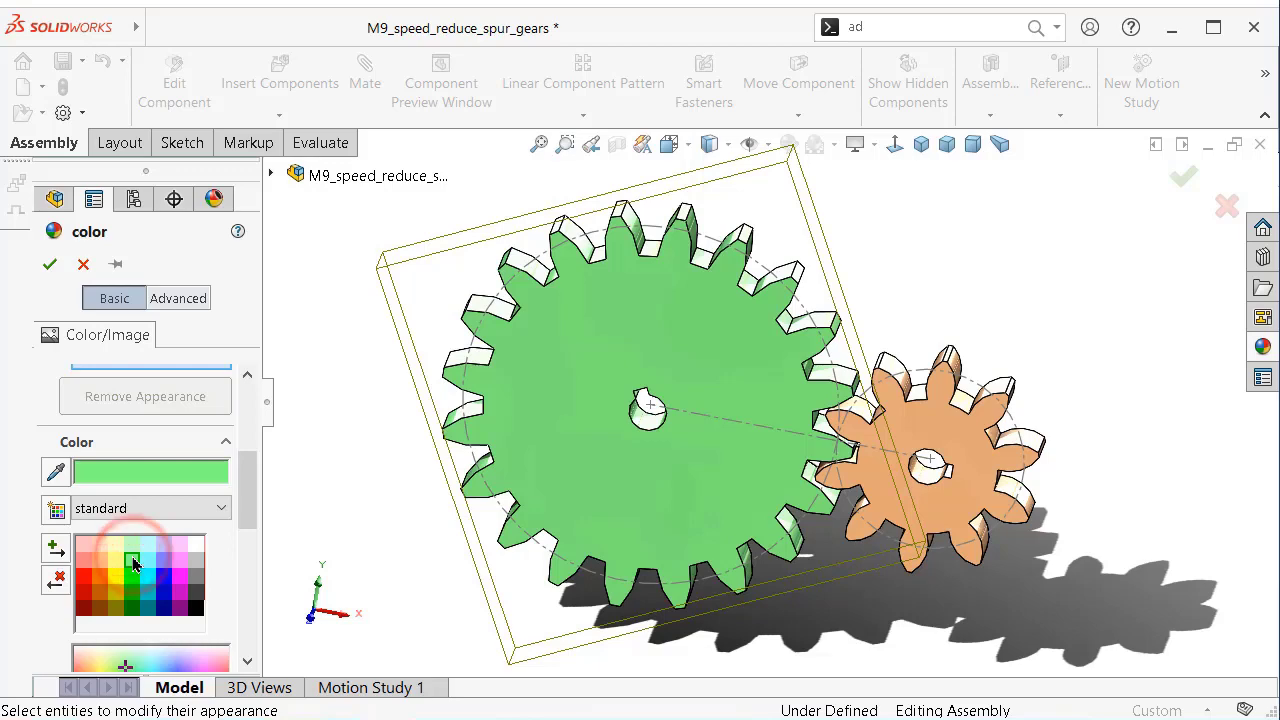
click(50, 263)
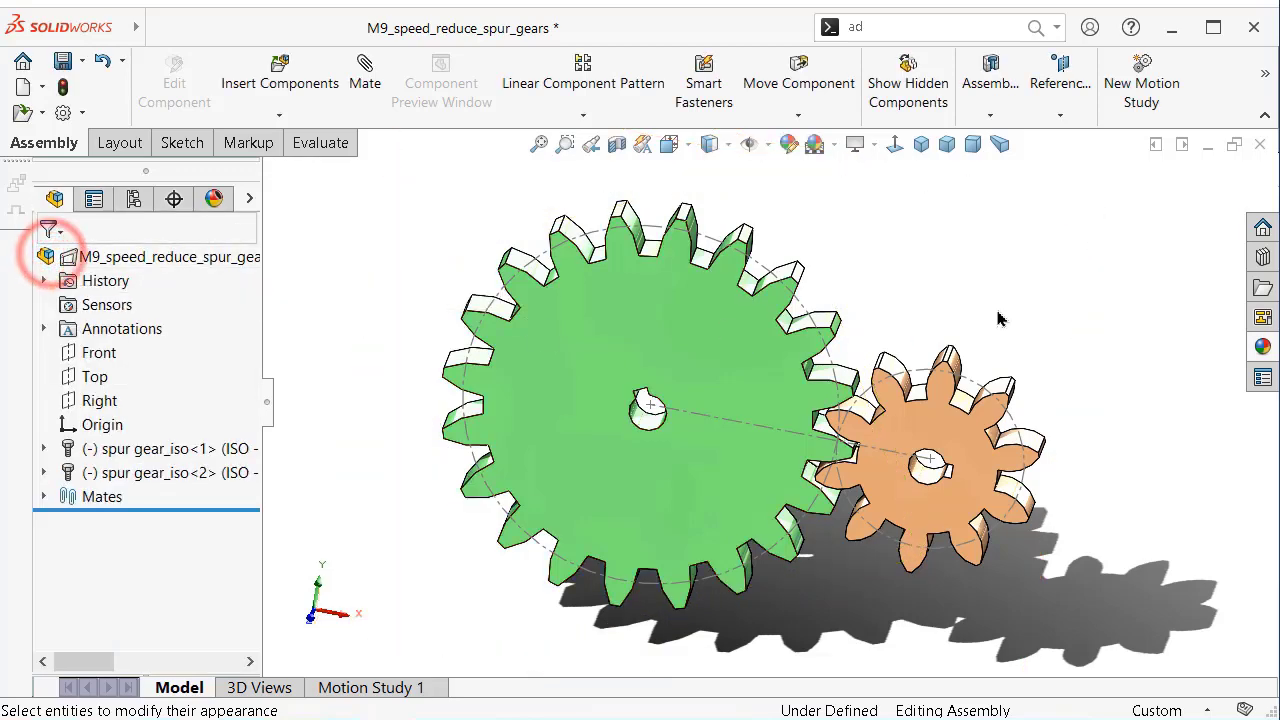
Hide the dashed pitch circle sketches and tilt the gears slightly from above
key(ctrl+1)
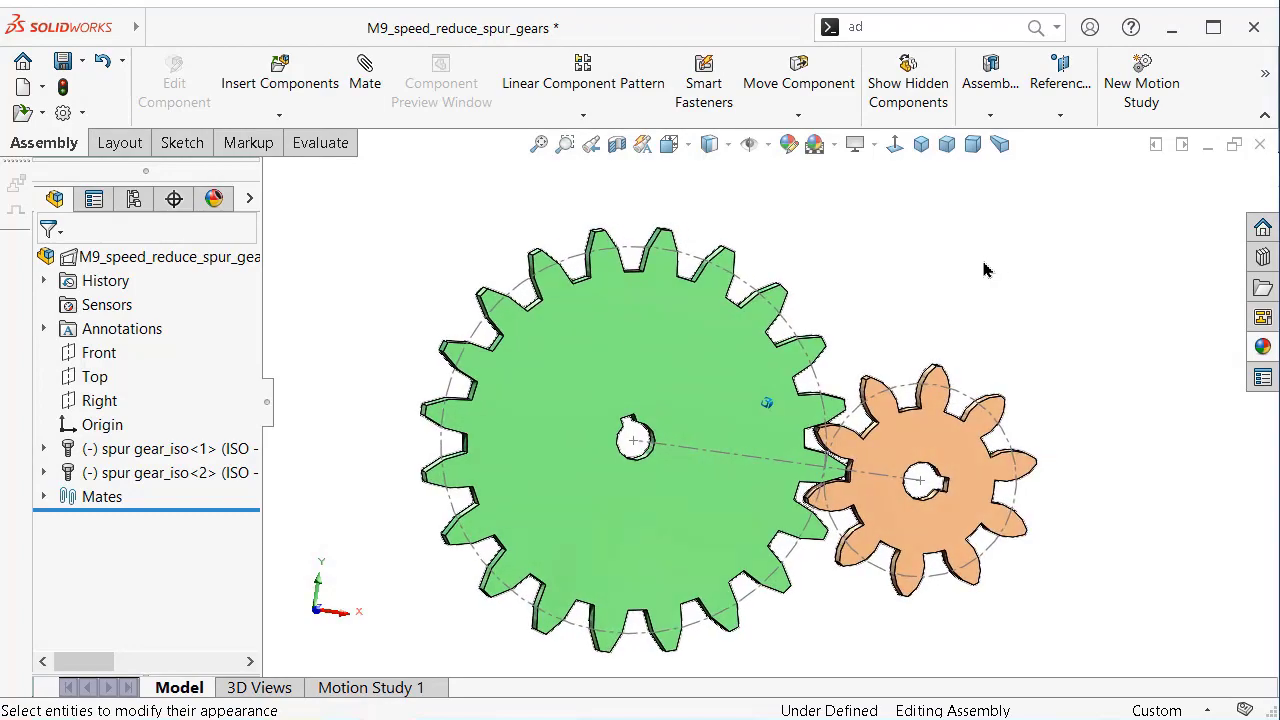
scroll(908, 375, down, 2)
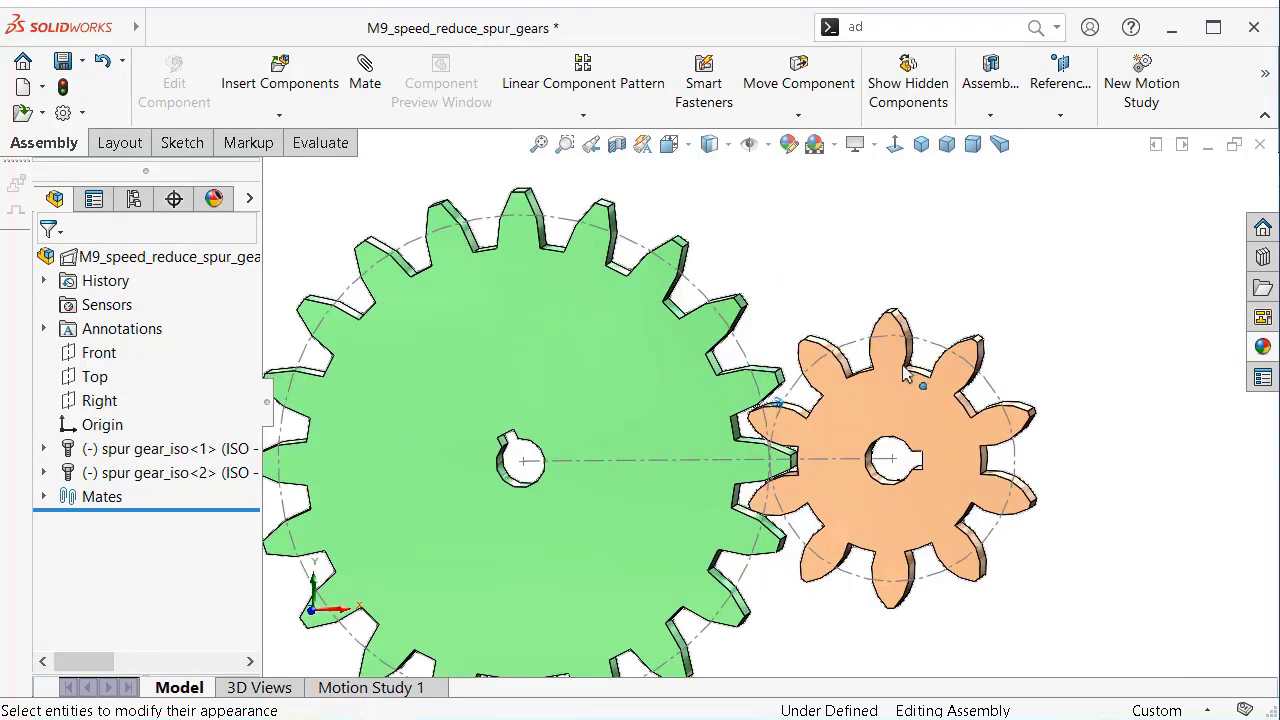
scroll(935, 345, down, 1)
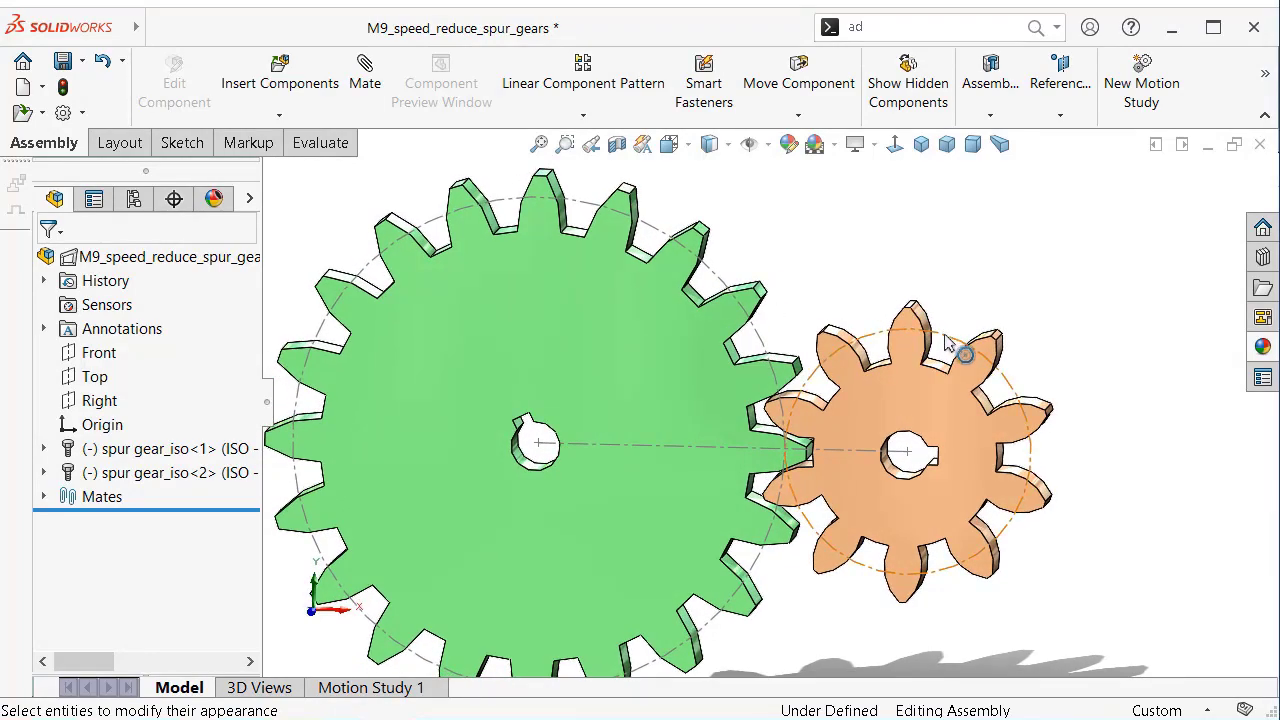
click(948, 343)
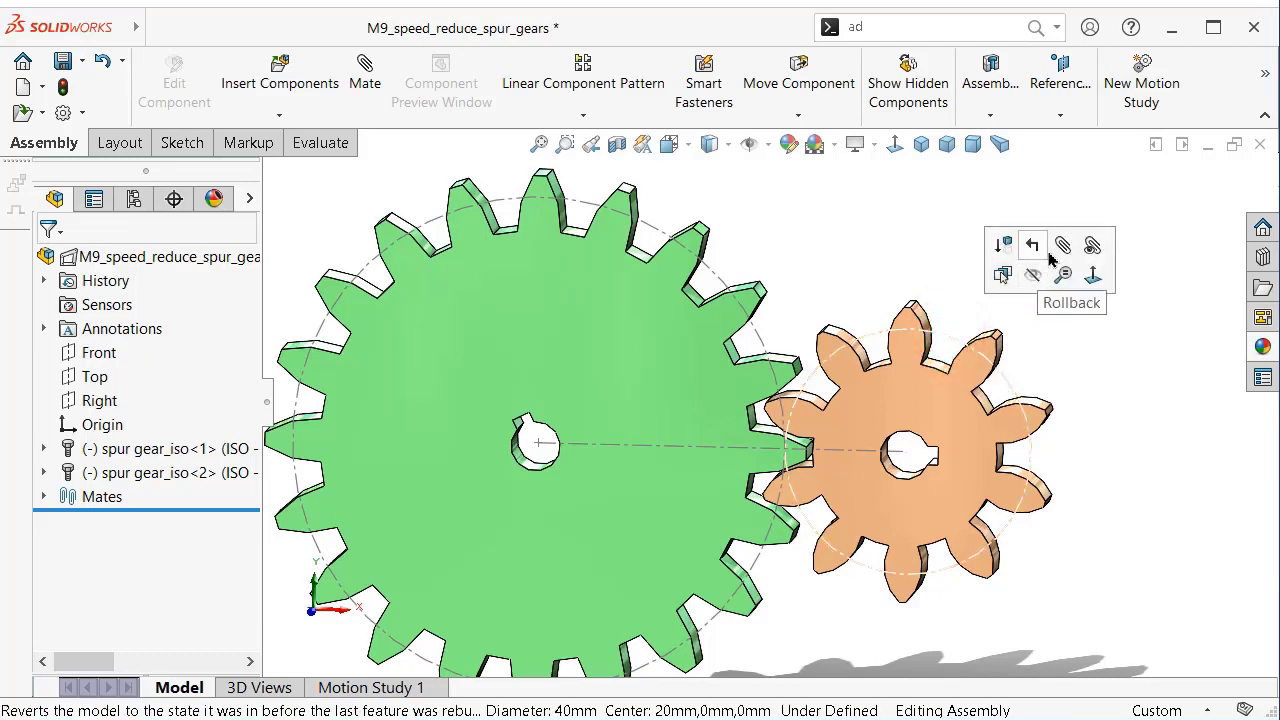
click(1032, 279)
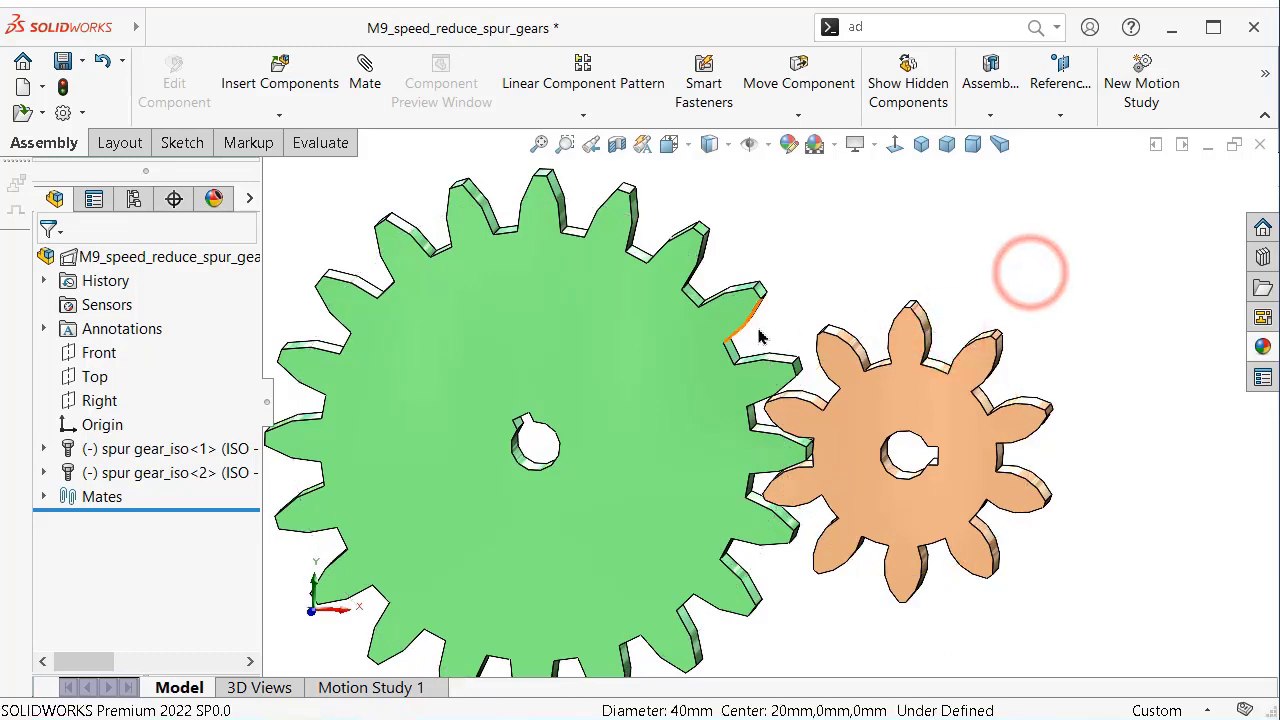
middle_drag(838, 317, 481, 643)
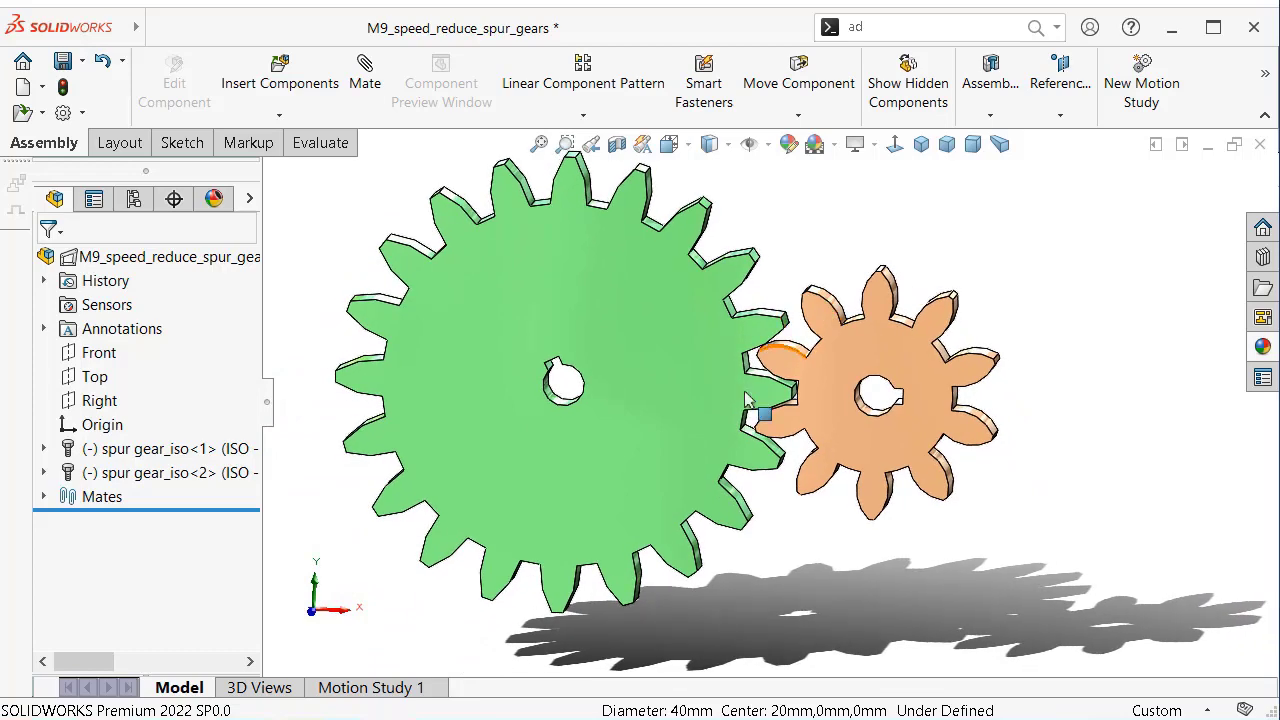
Switch to Motion Study 1 to show its animation timeline
click(405, 688)
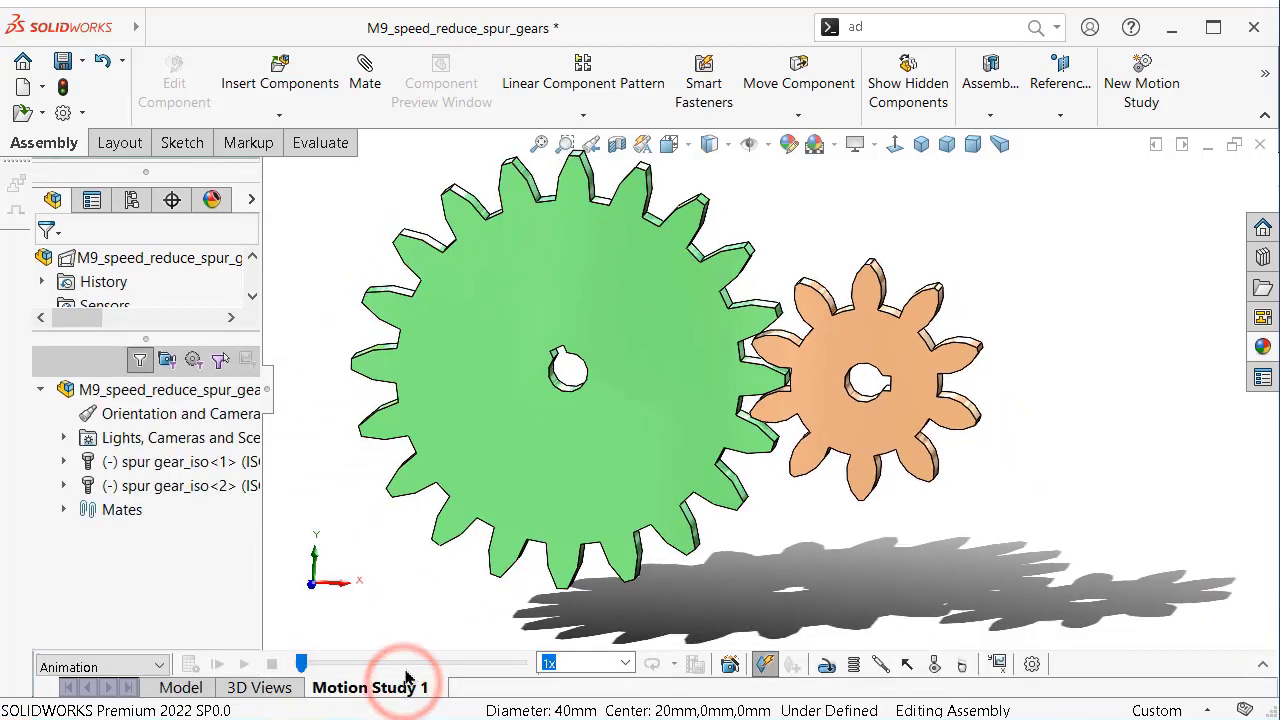
middle_drag(531, 563, 733, 448)
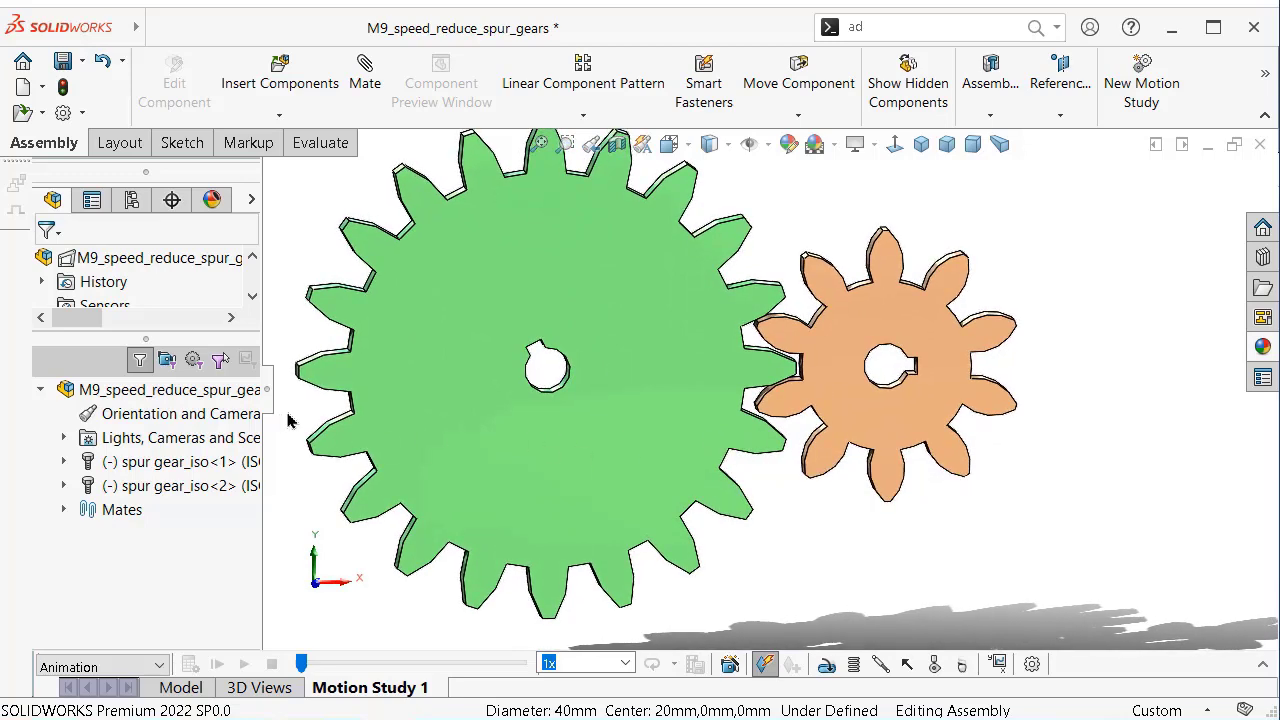
click(183, 688)
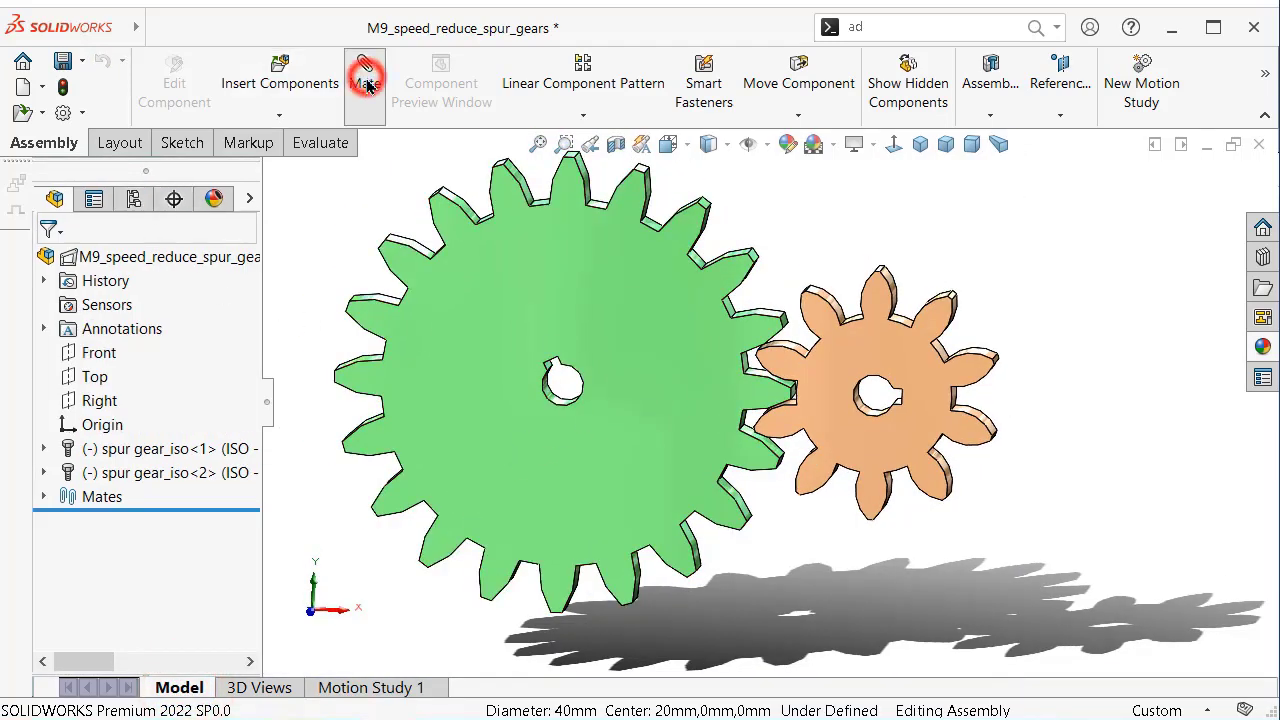
click(304, 245)
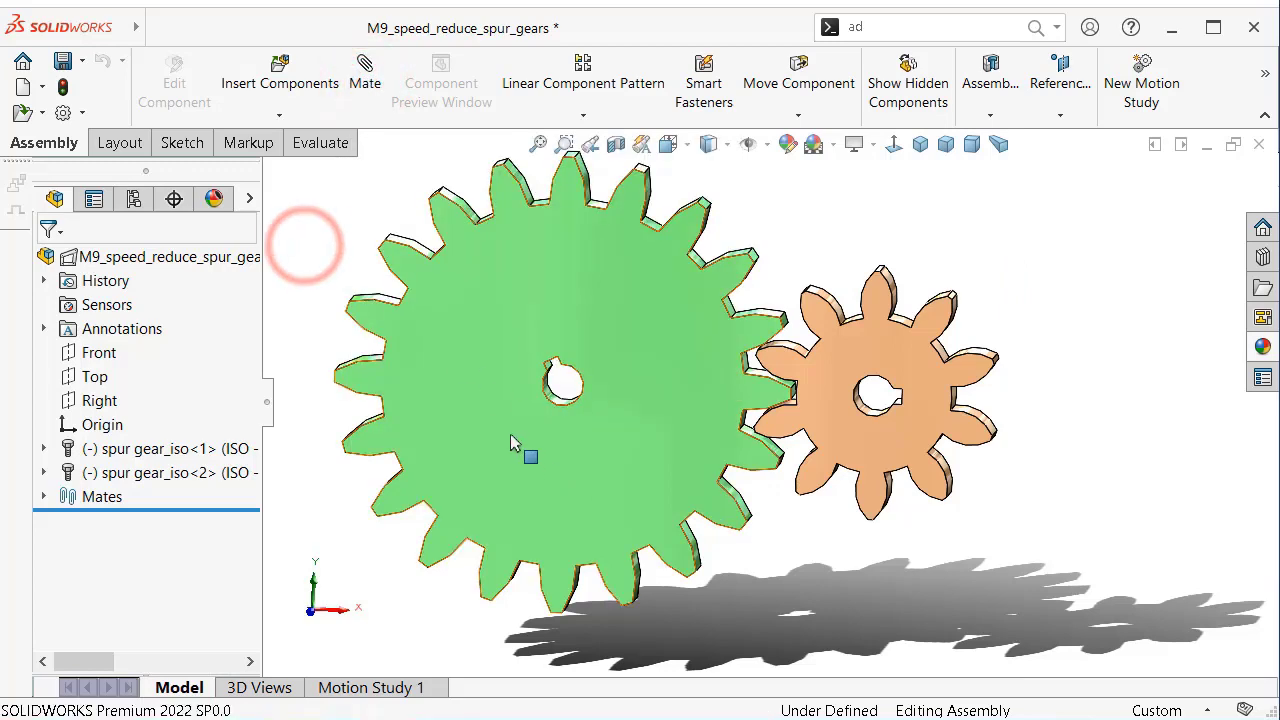
click(377, 689)
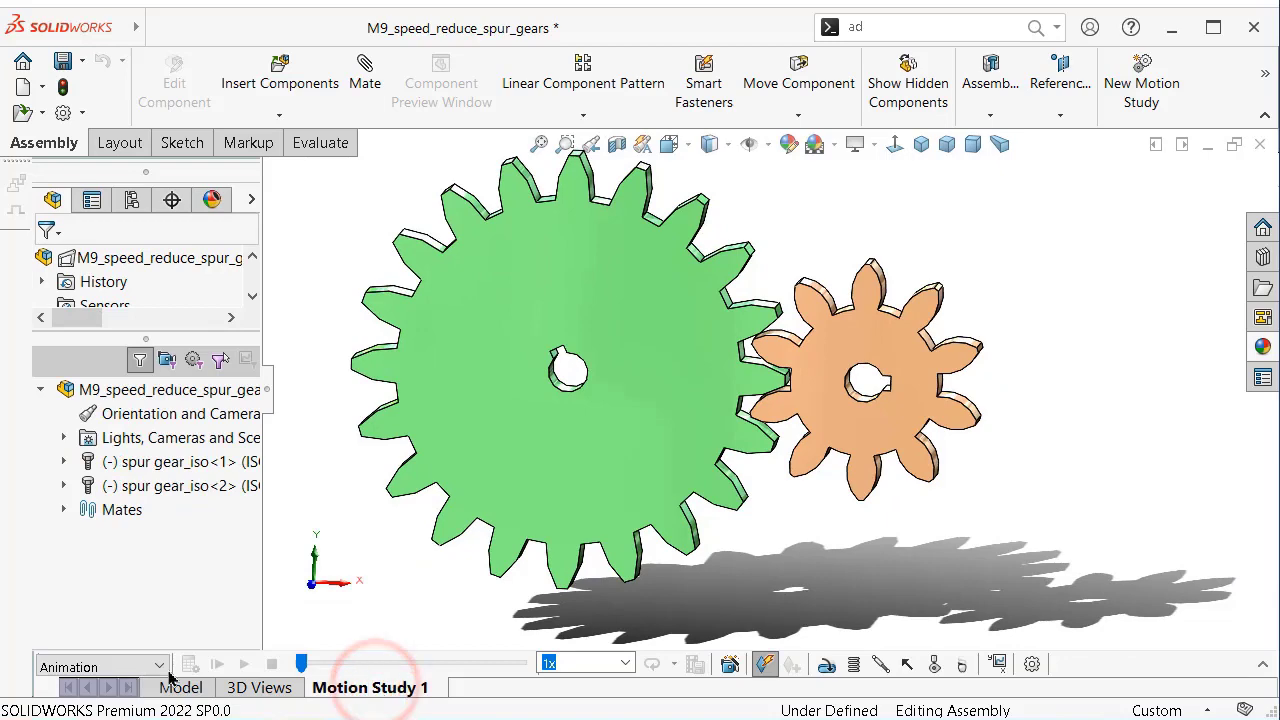
Add a rotary motor on the small orange gear's bore face
click(828, 664)
middle_drag(686, 448, 533, 372)
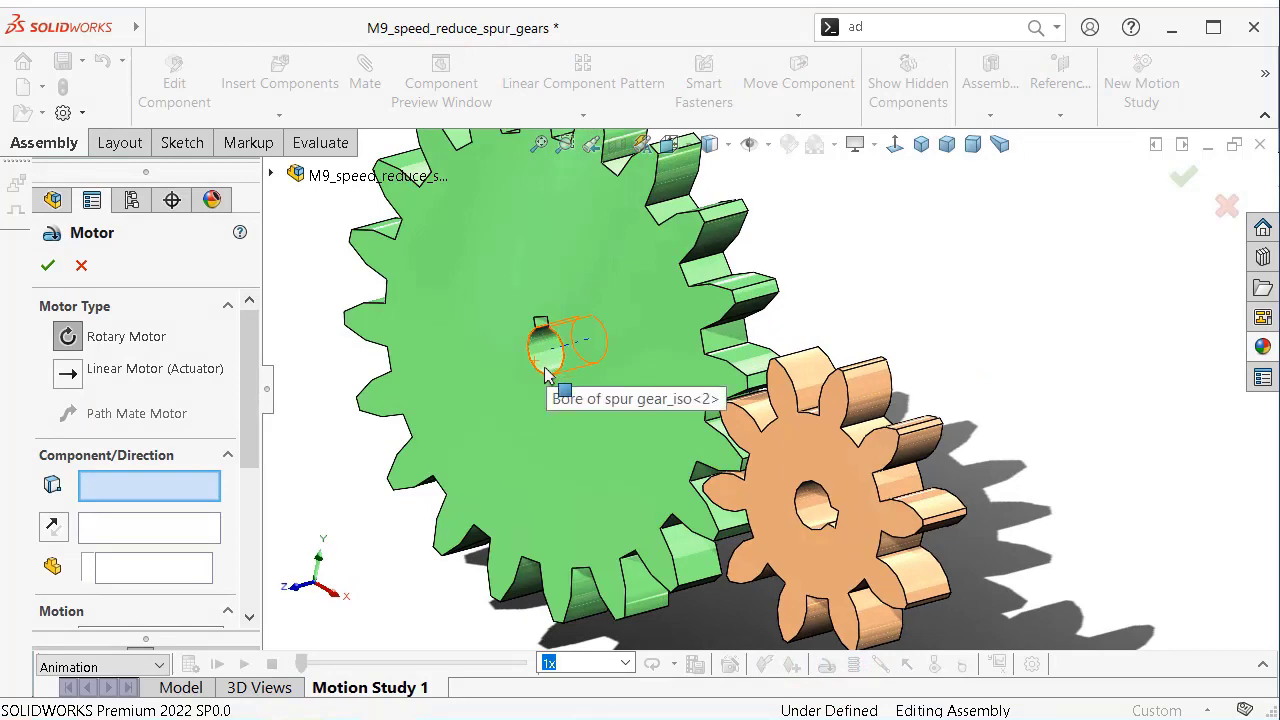
click(810, 515)
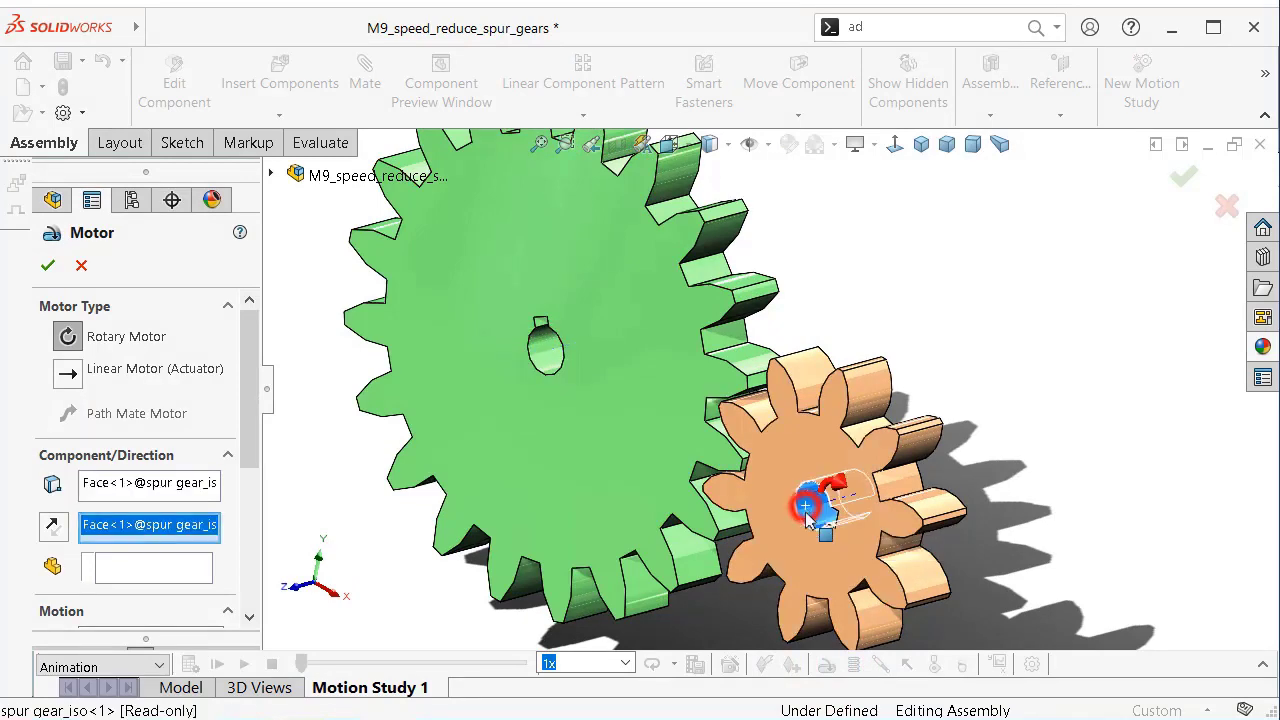
click(1186, 182)
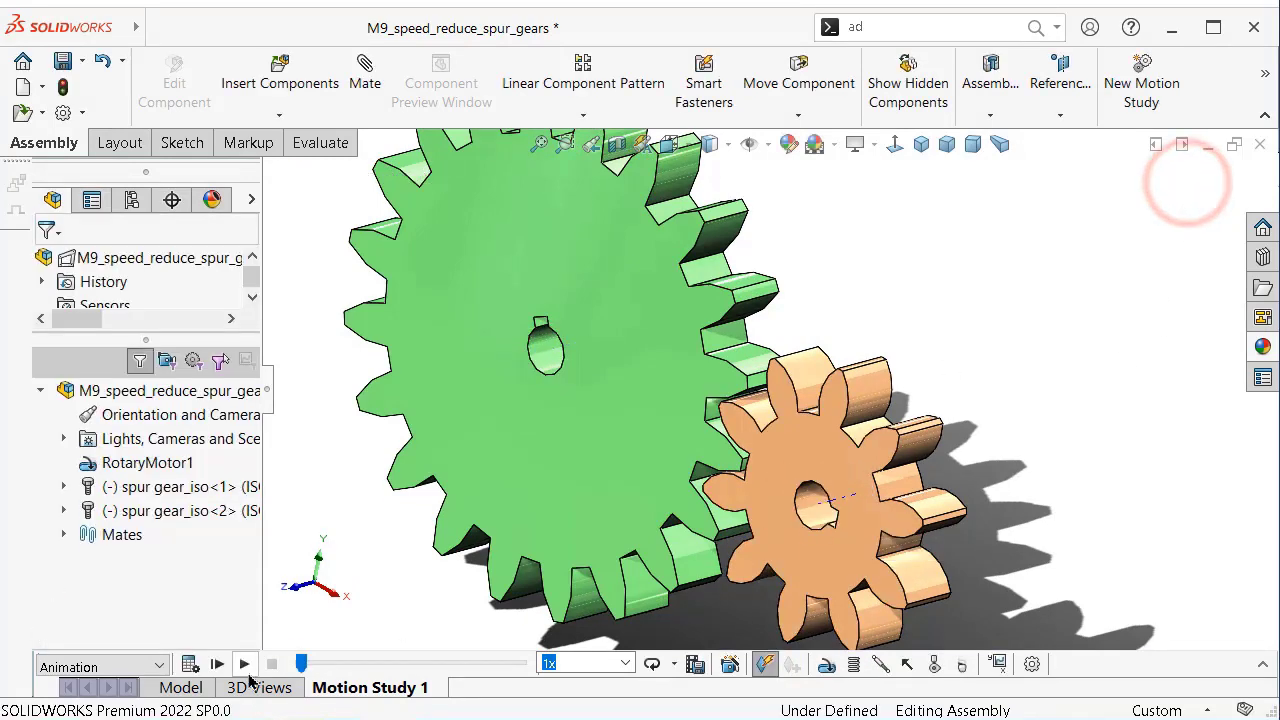
Play the animation to watch the gears turn, then stop it
click(244, 664)
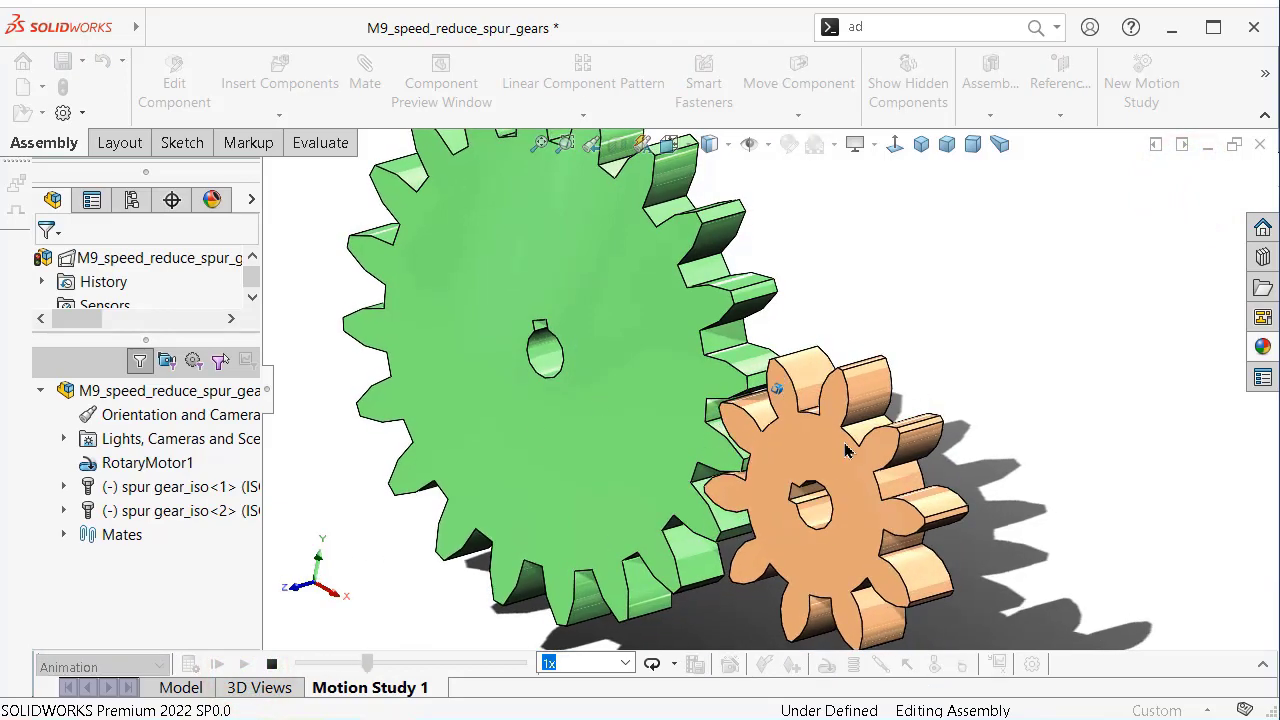
middle_drag(845, 452, 820, 492)
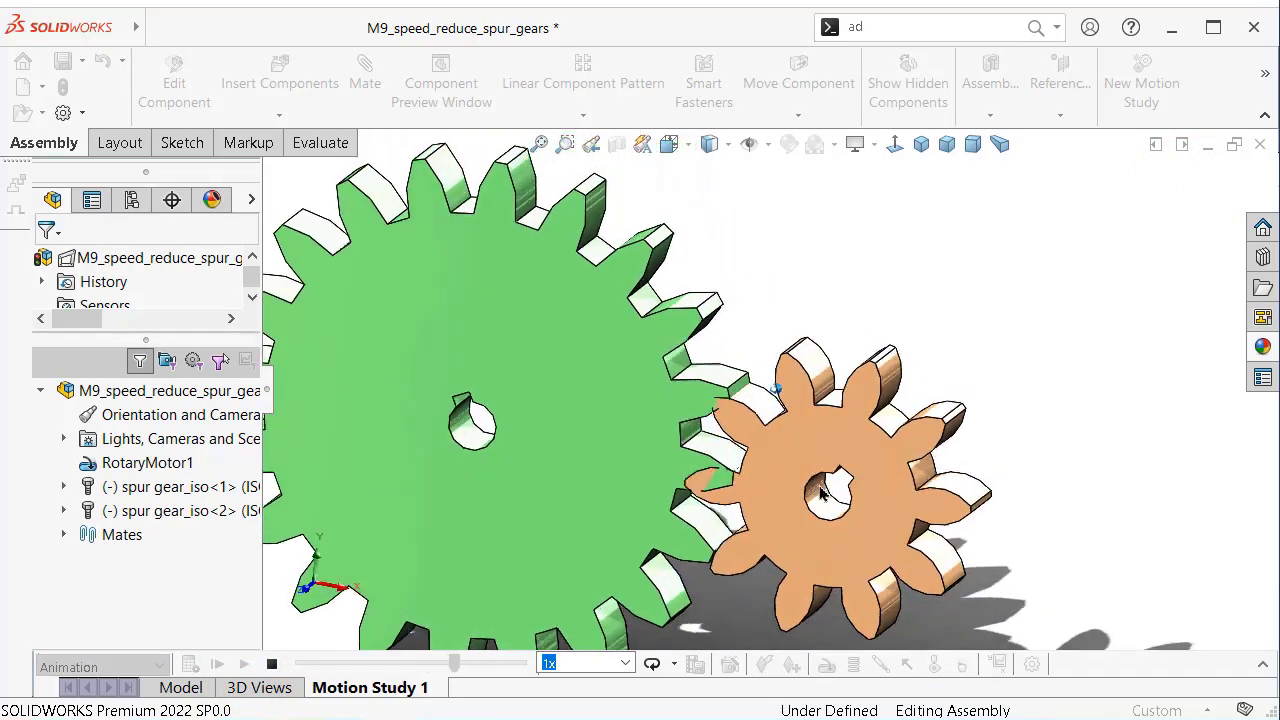
click(271, 664)
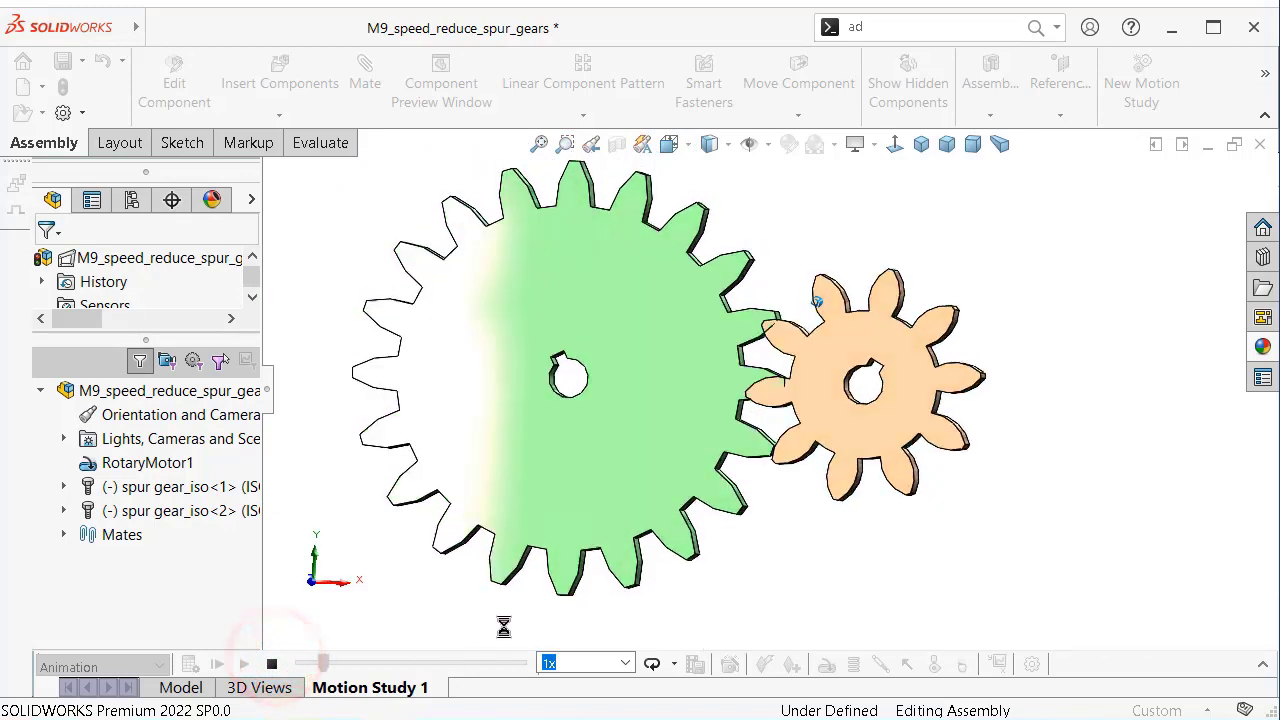
click(271, 665)
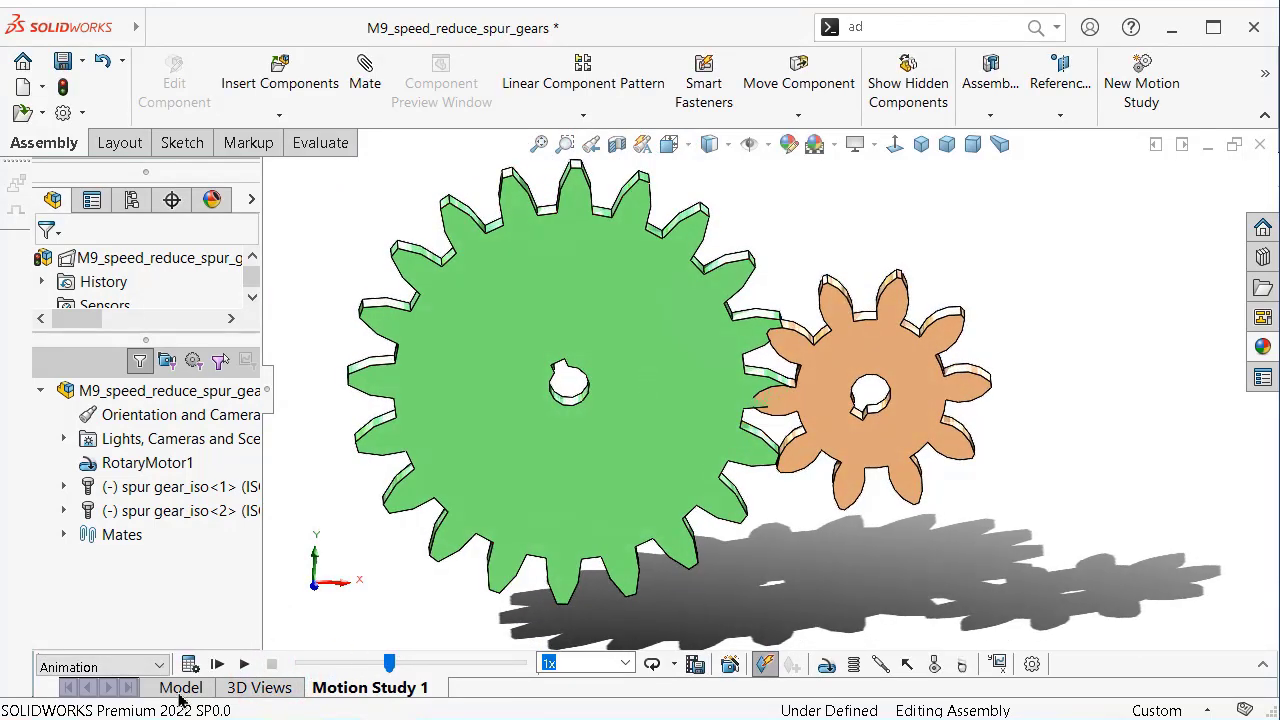
click(180, 690)
Copy Motion Study 1 into Motion Study 2, then turn the small gear by hand to check the mesh
click(393, 689)
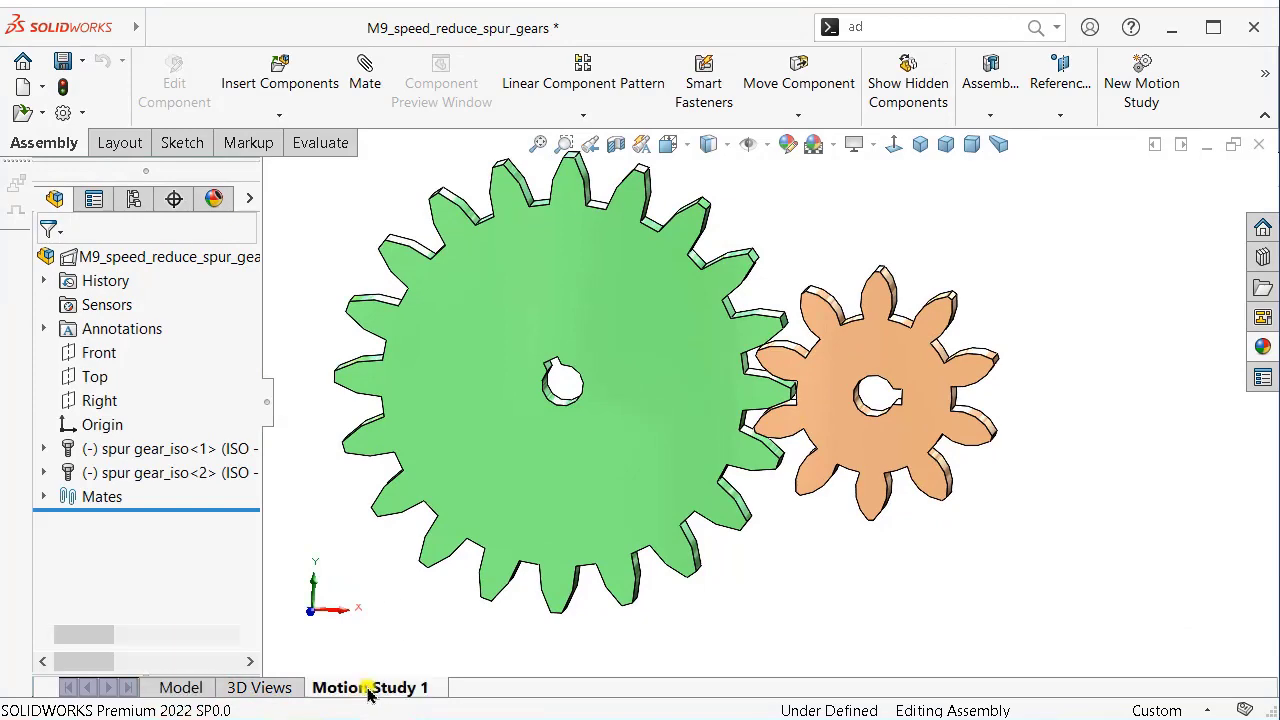
click(340, 702)
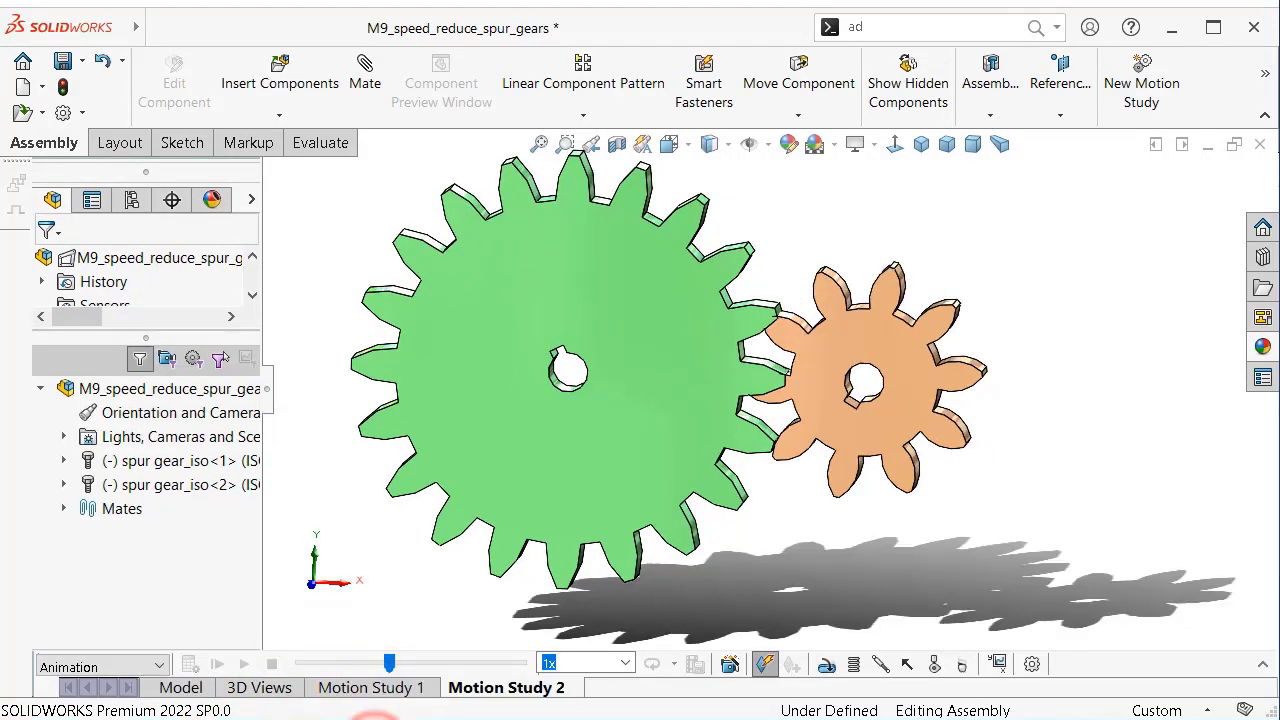
middle_drag(760, 497, 790, 448)
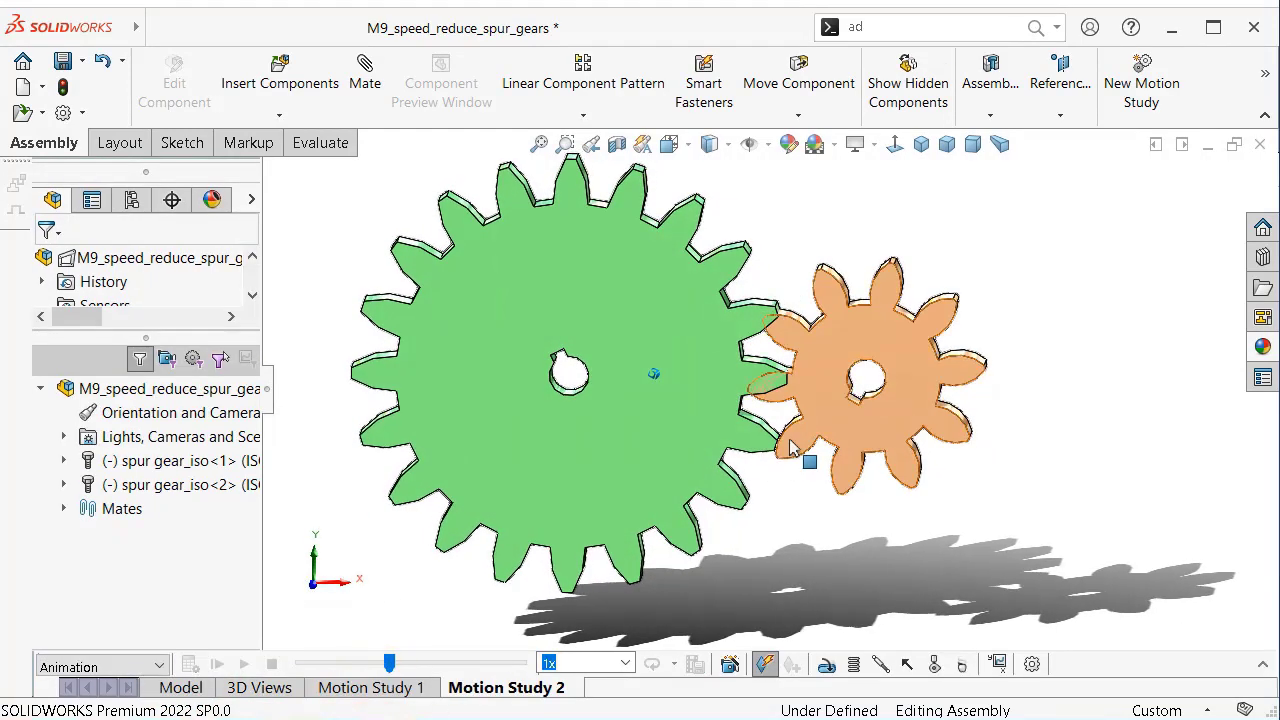
middle_drag(799, 368, 797, 401)
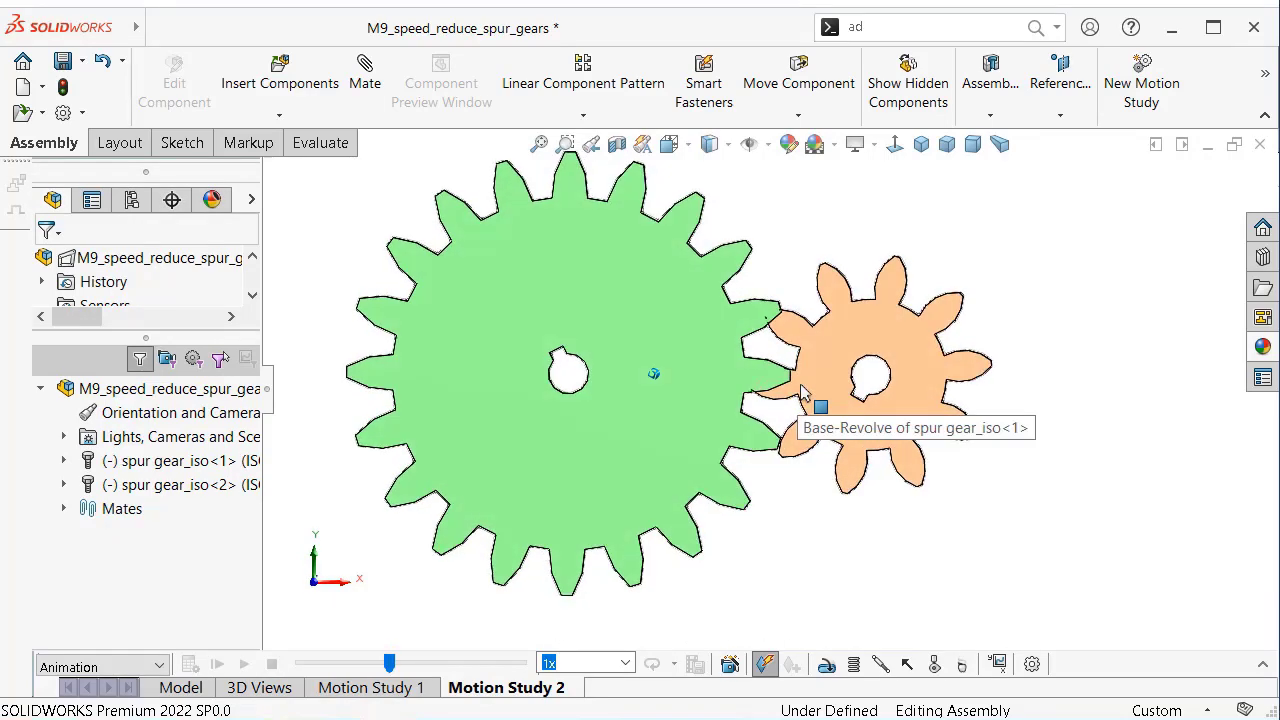
mouse_move(806, 368)
mouse_down()
mouse_move(829, 333)
mouse_move(832, 345)
mouse_move(794, 277)
mouse_move(806, 234)
mouse_up()
key(ctrl+1)
click(802, 230)
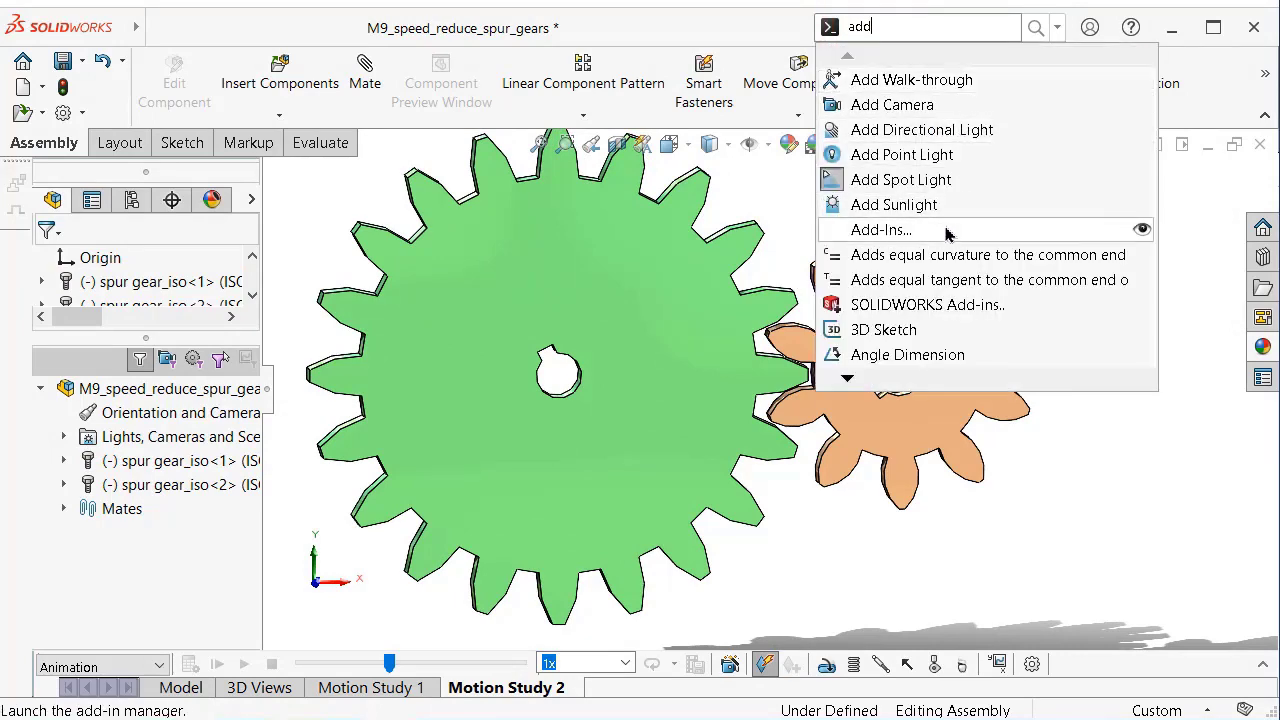
Enable the SOLIDWORKS Motion add-in from the Add-Ins manager
click(944, 228)
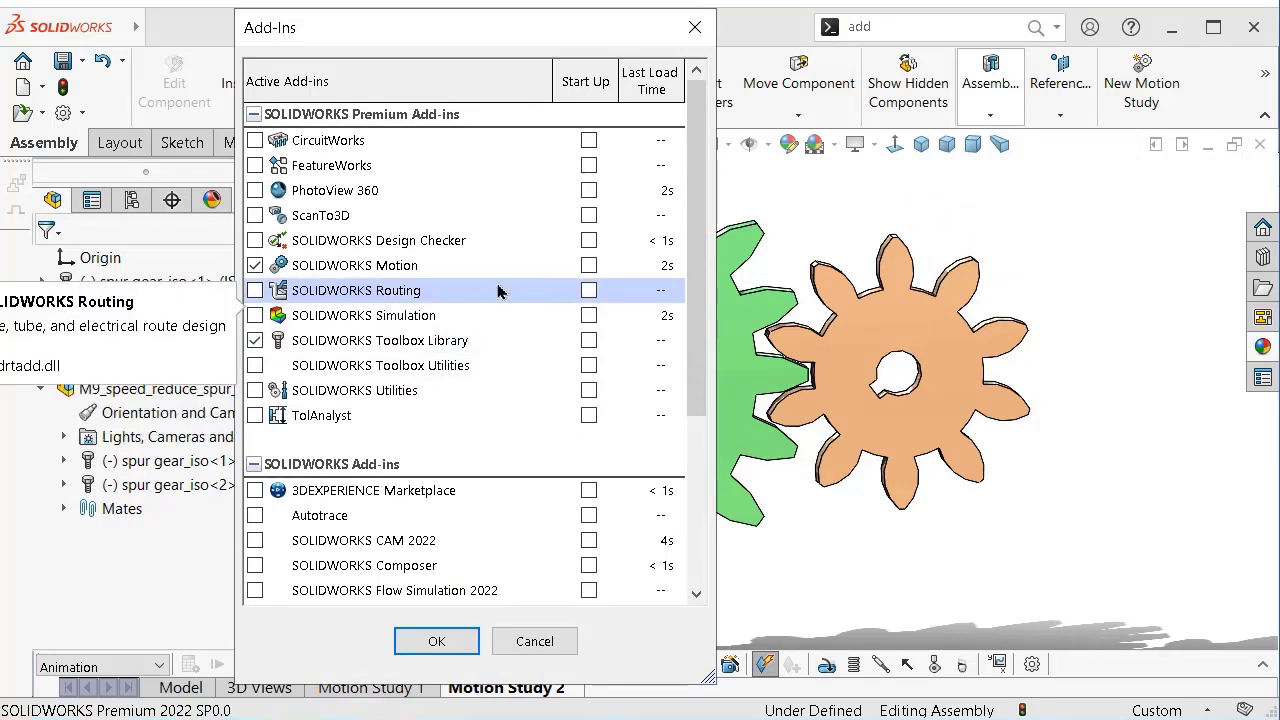
click(255, 266)
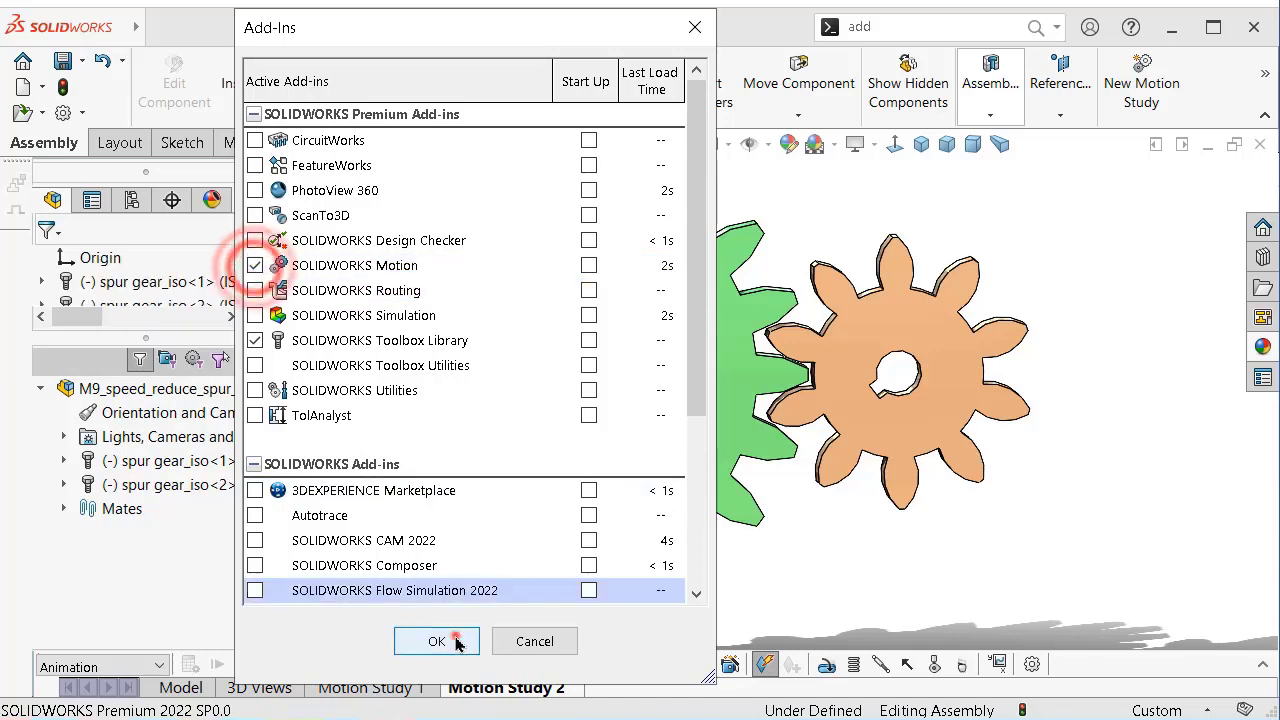
click(436, 641)
click(137, 666)
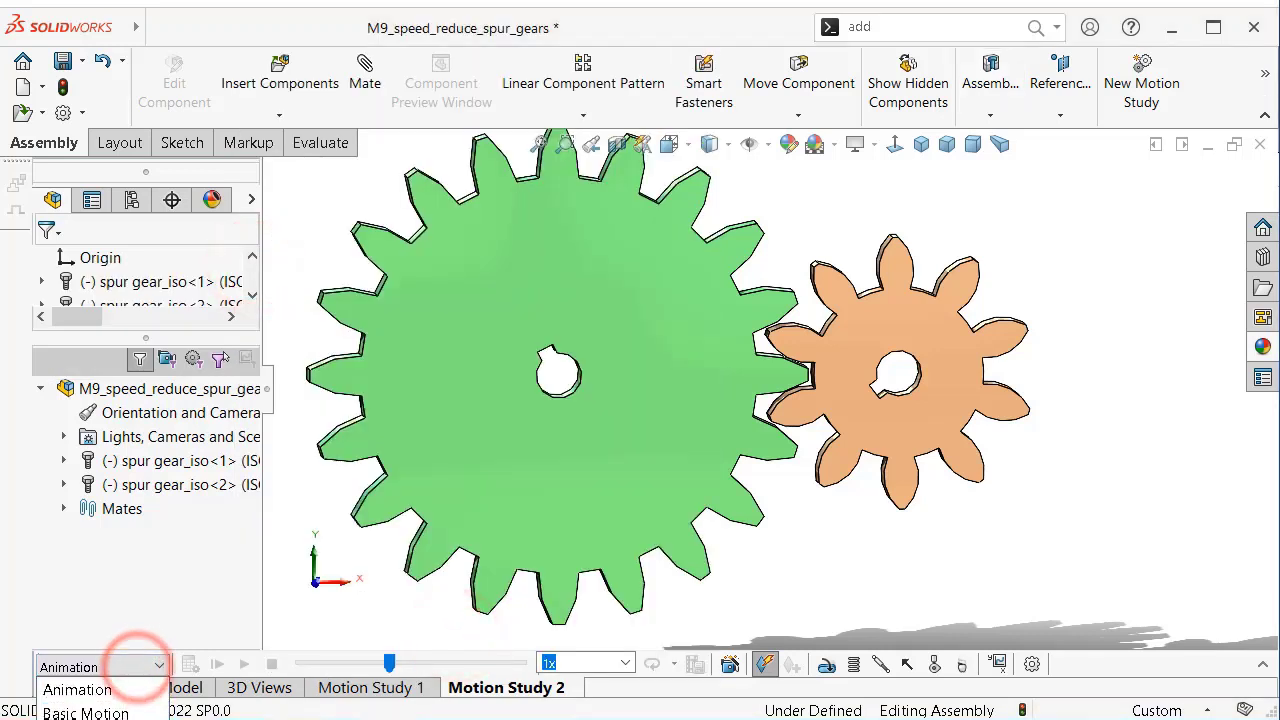
Change Motion Study 2's type to Motion Analysis and accept its study properties
click(125, 716)
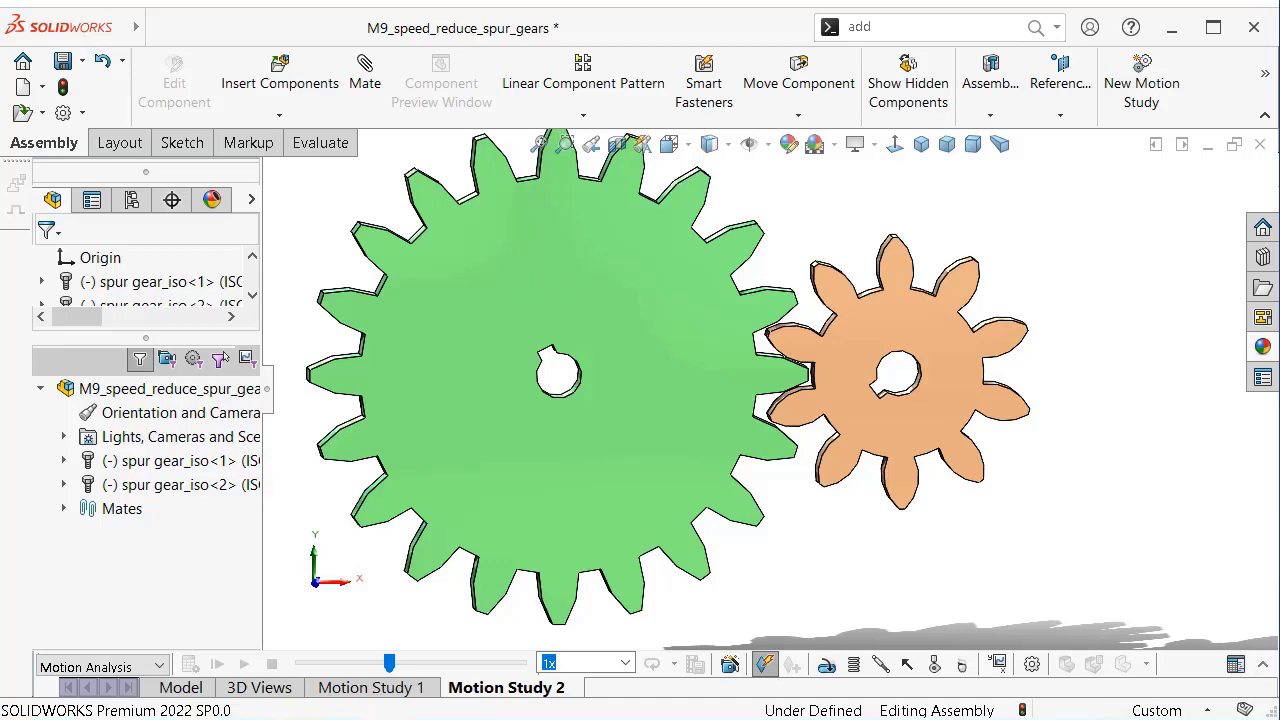
click(1033, 665)
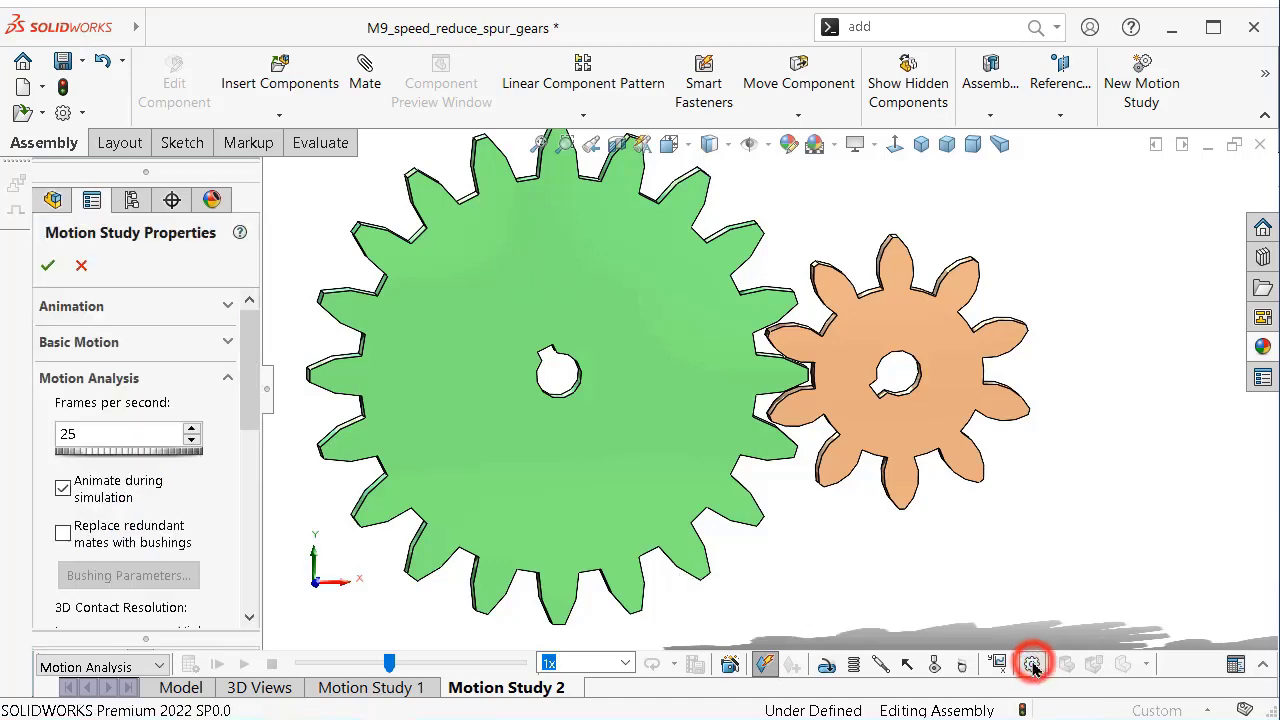
click(47, 265)
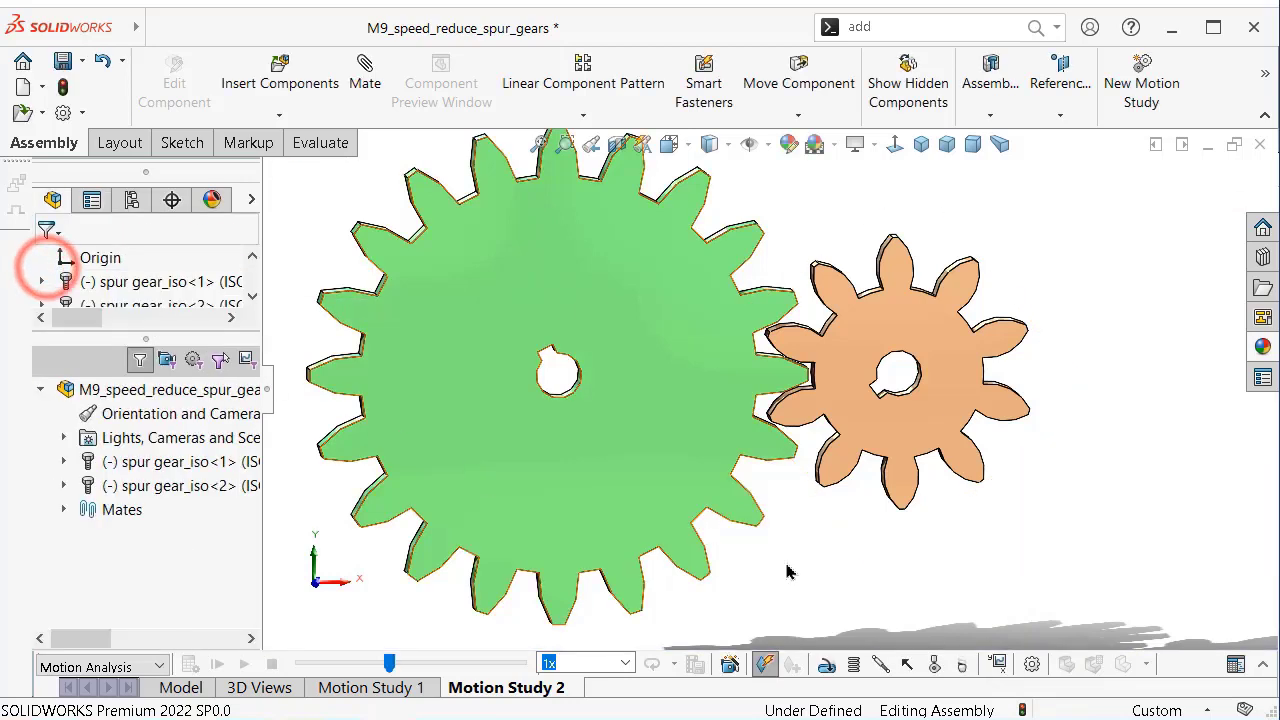
Define solid body contact between the small and large gears
click(936, 667)
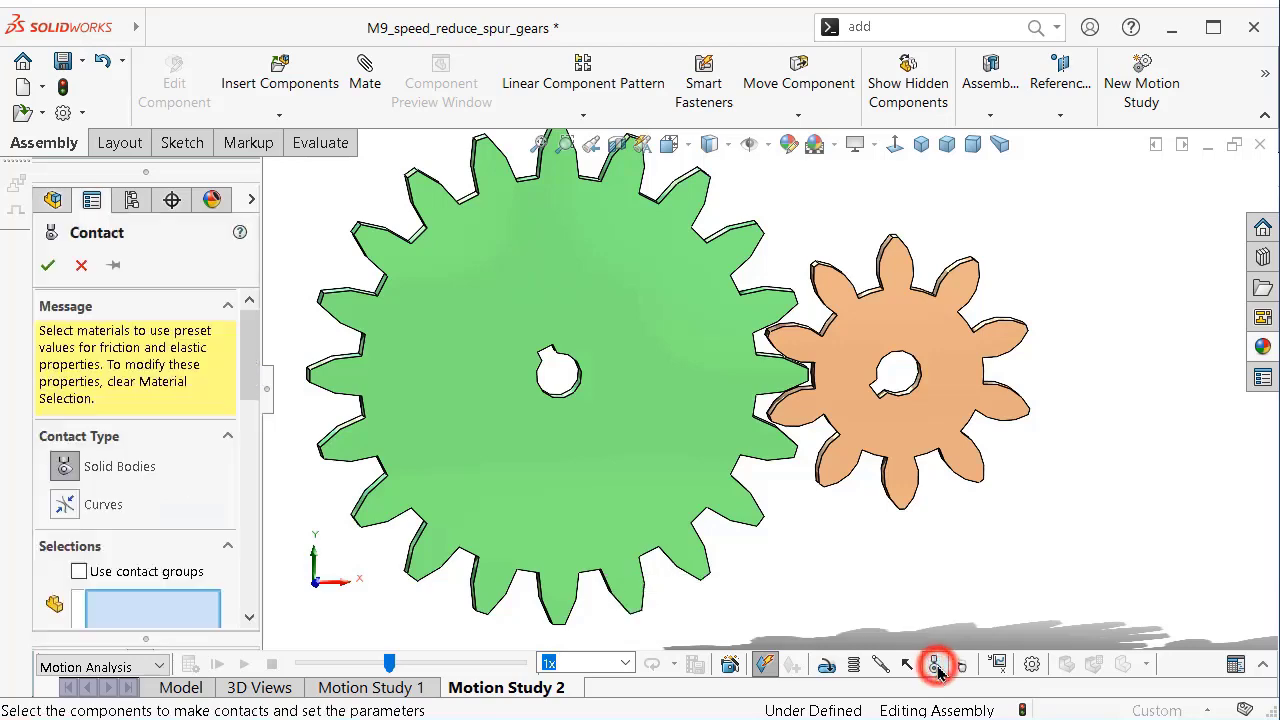
click(920, 433)
click(694, 436)
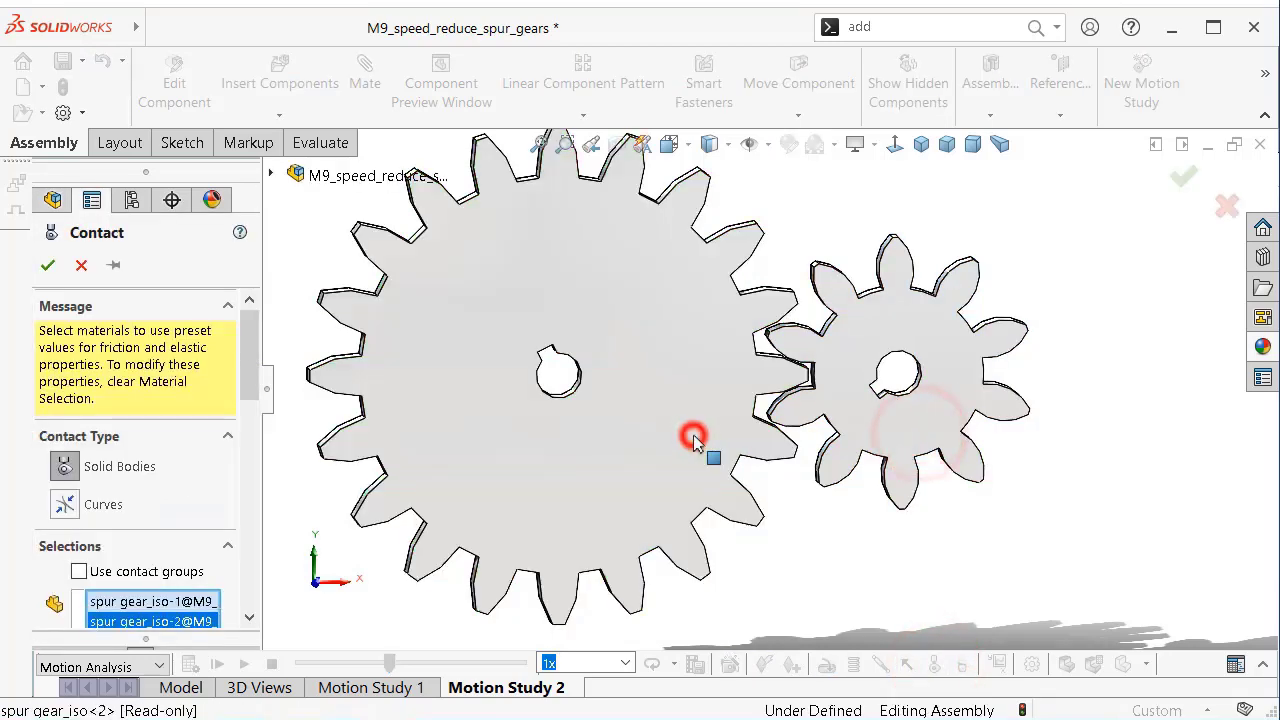
click(46, 263)
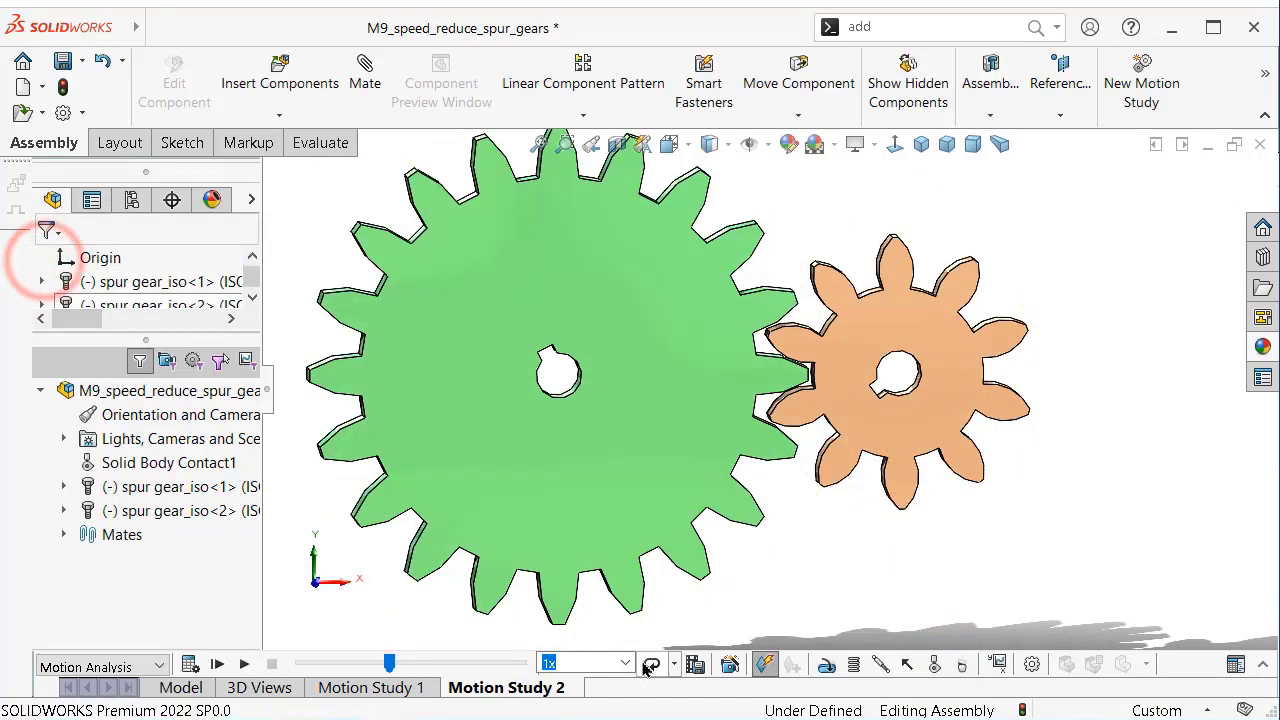
Add RotaryMotor2 on the small orange gear's bore
click(823, 668)
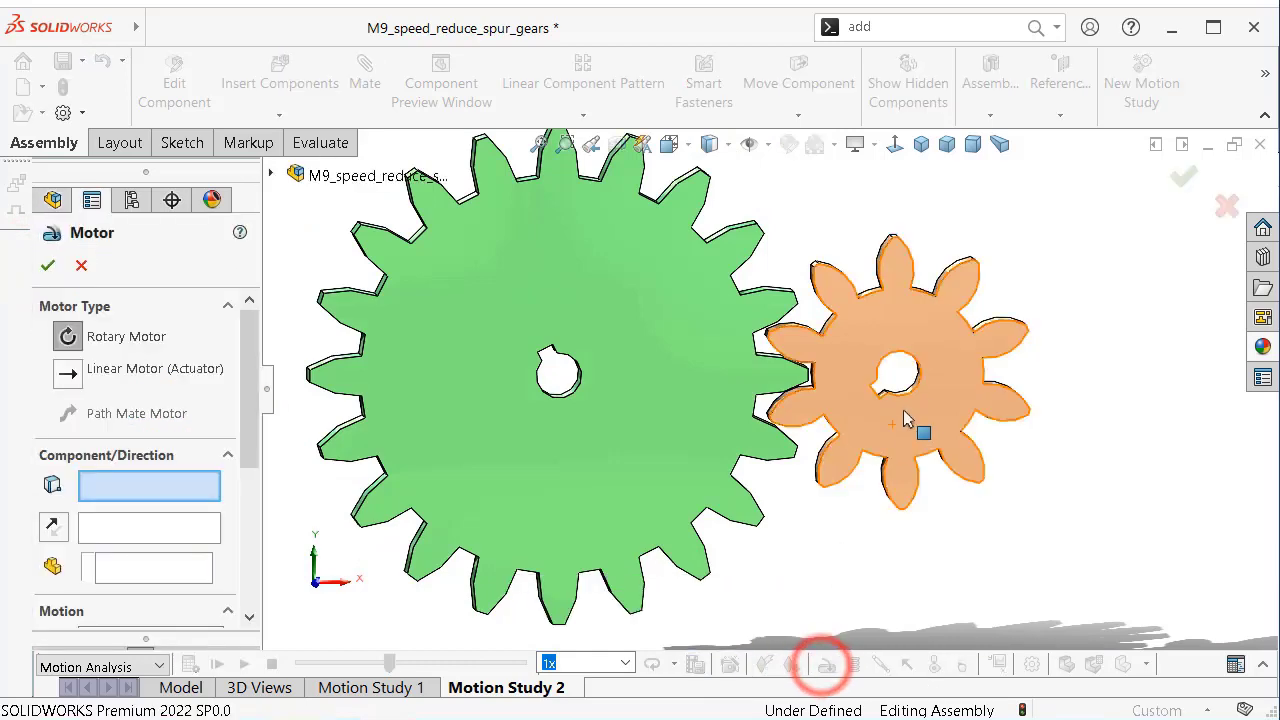
scroll(596, 400, down, 3)
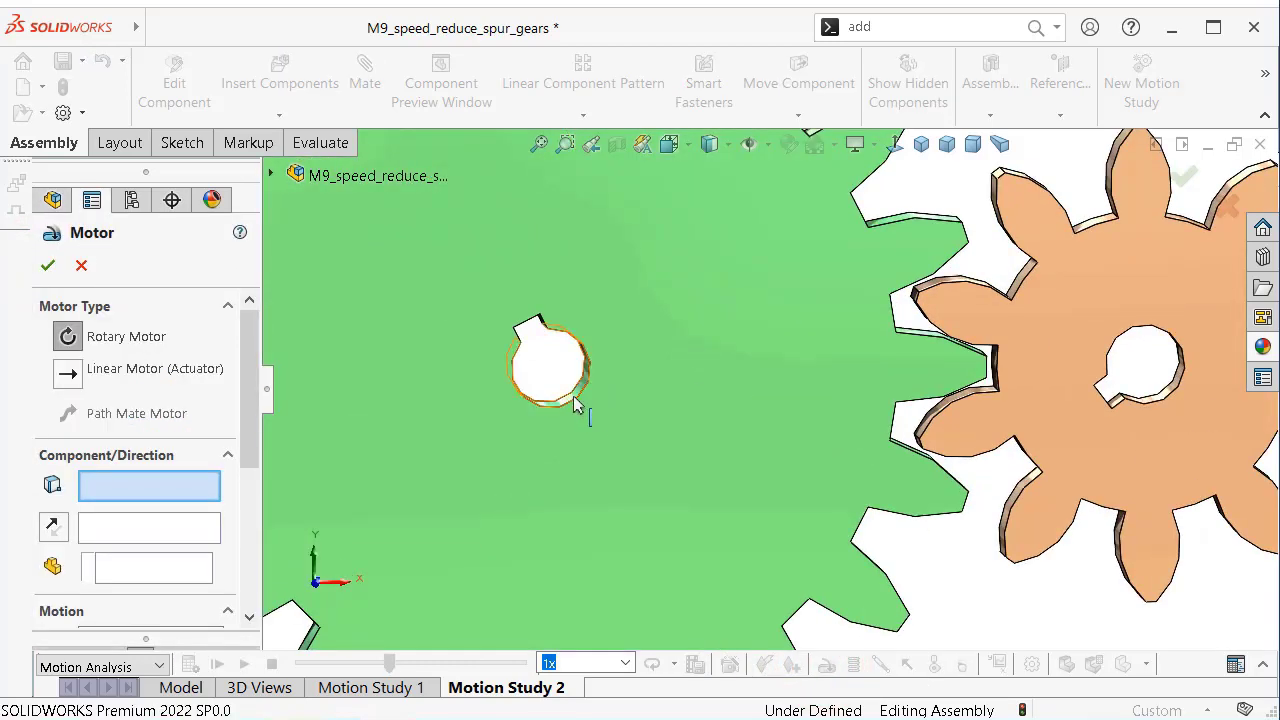
scroll(1208, 365, down, 2)
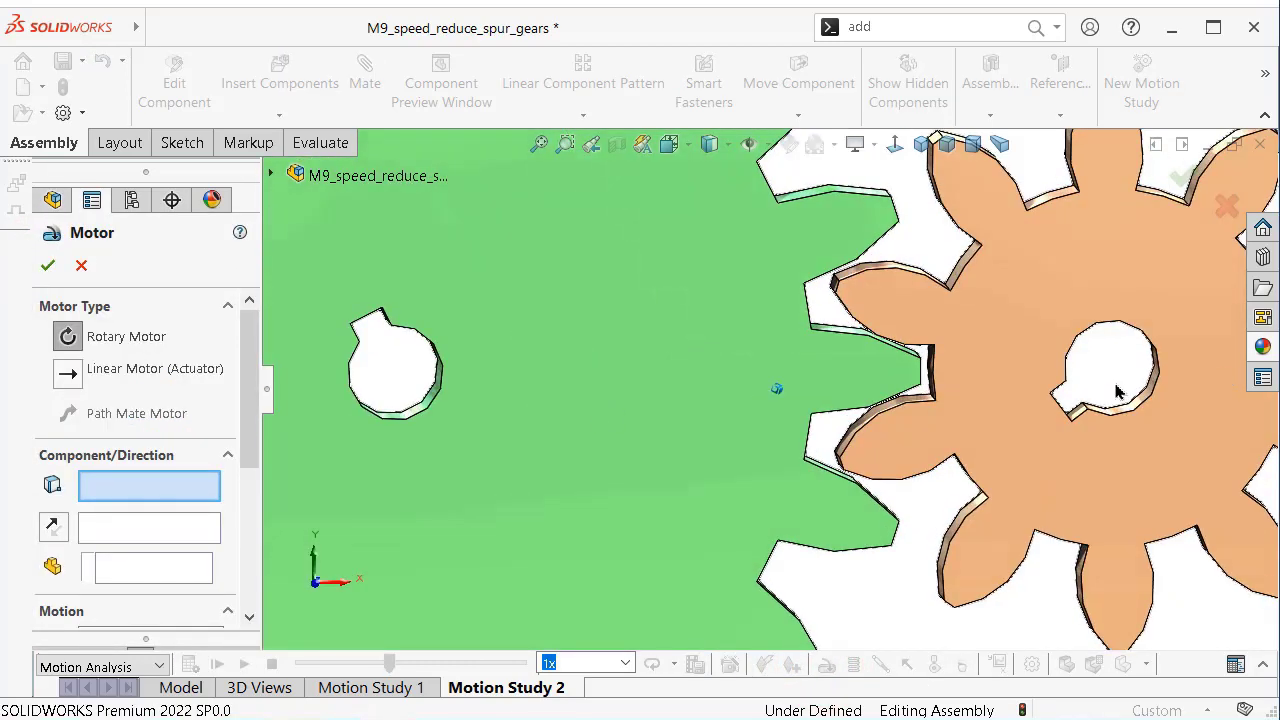
middle_drag(1120, 392, 1090, 370)
click(1082, 360)
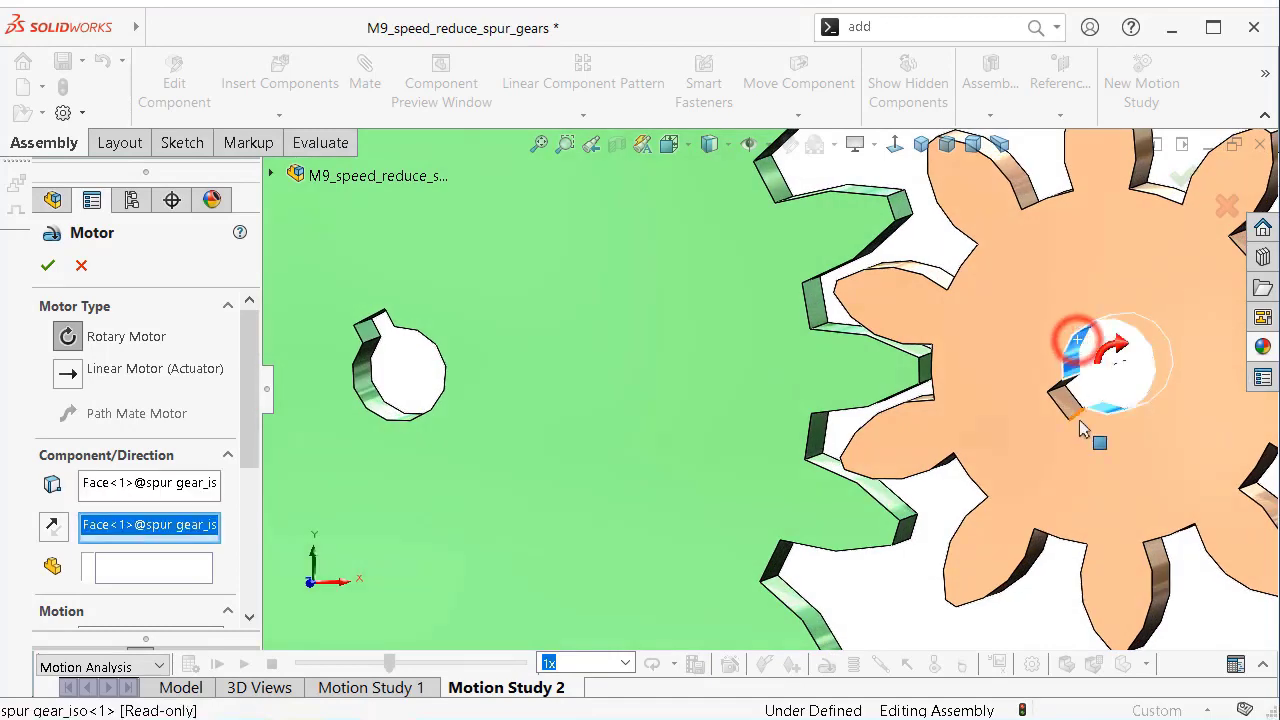
click(1181, 178)
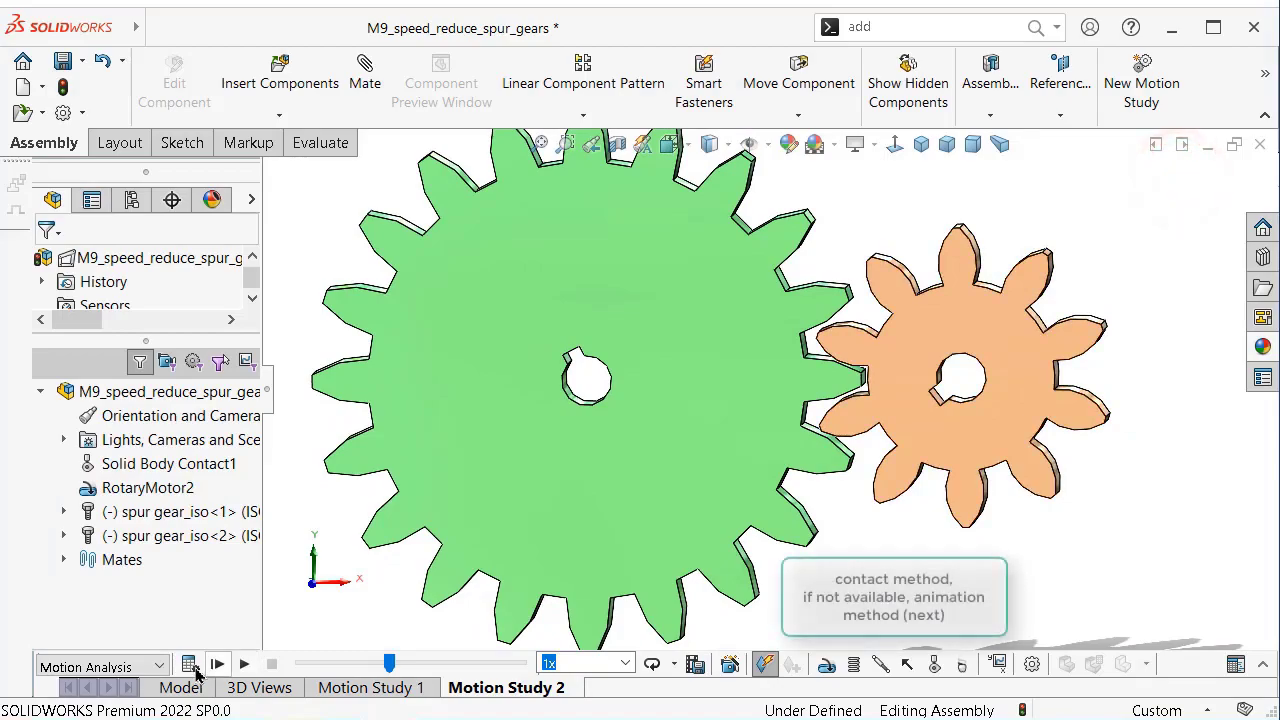
Calculate the motion analysis, play it at 0.5x speed, stop, and expand the timeline
click(191, 666)
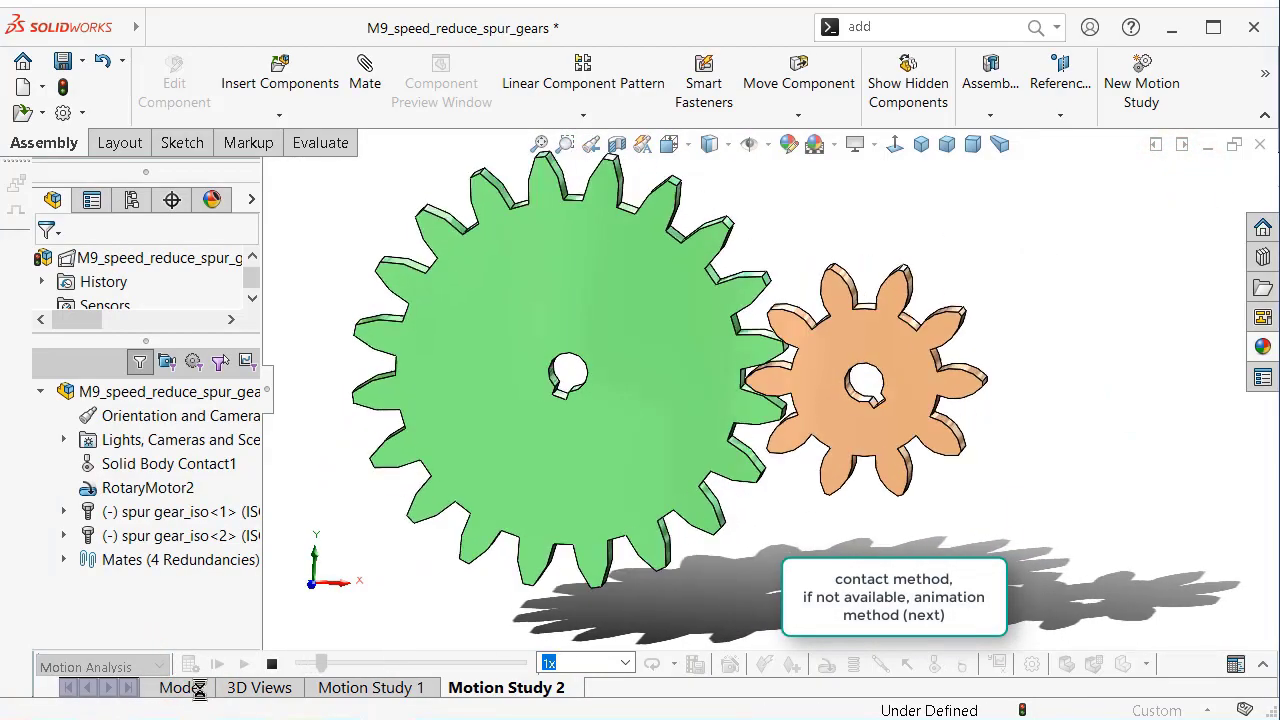
click(626, 663)
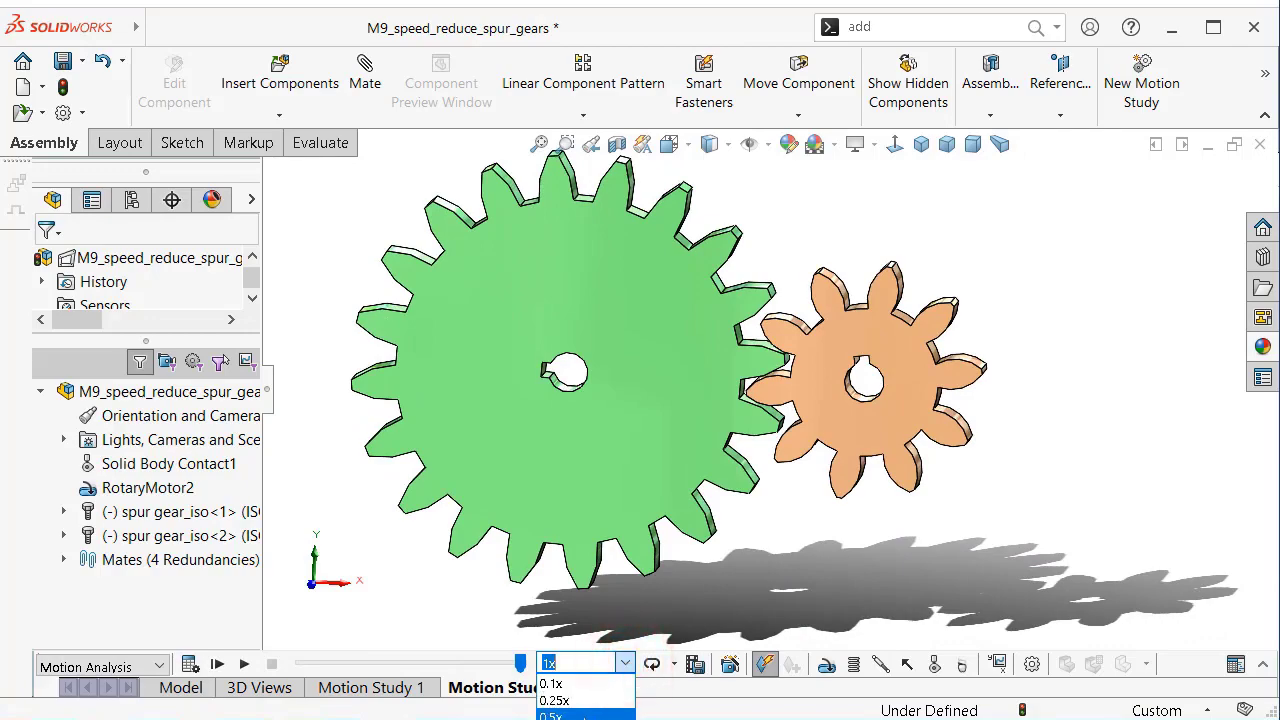
click(249, 664)
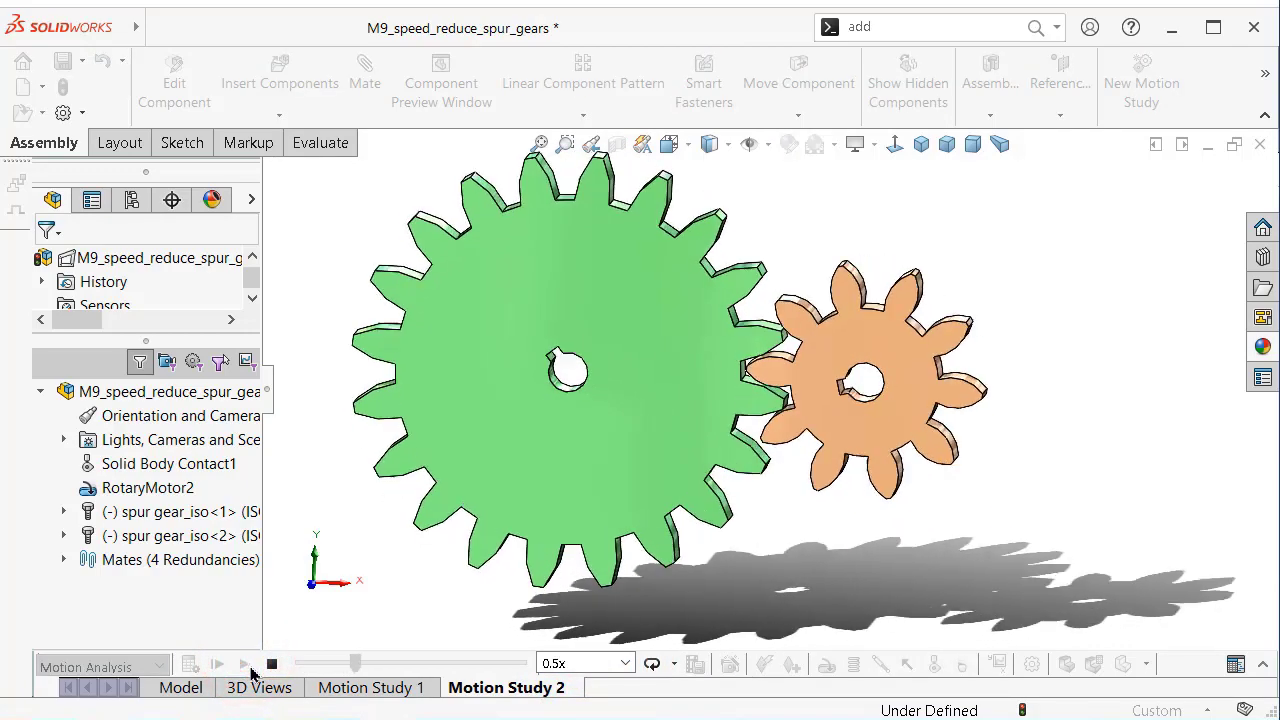
click(272, 664)
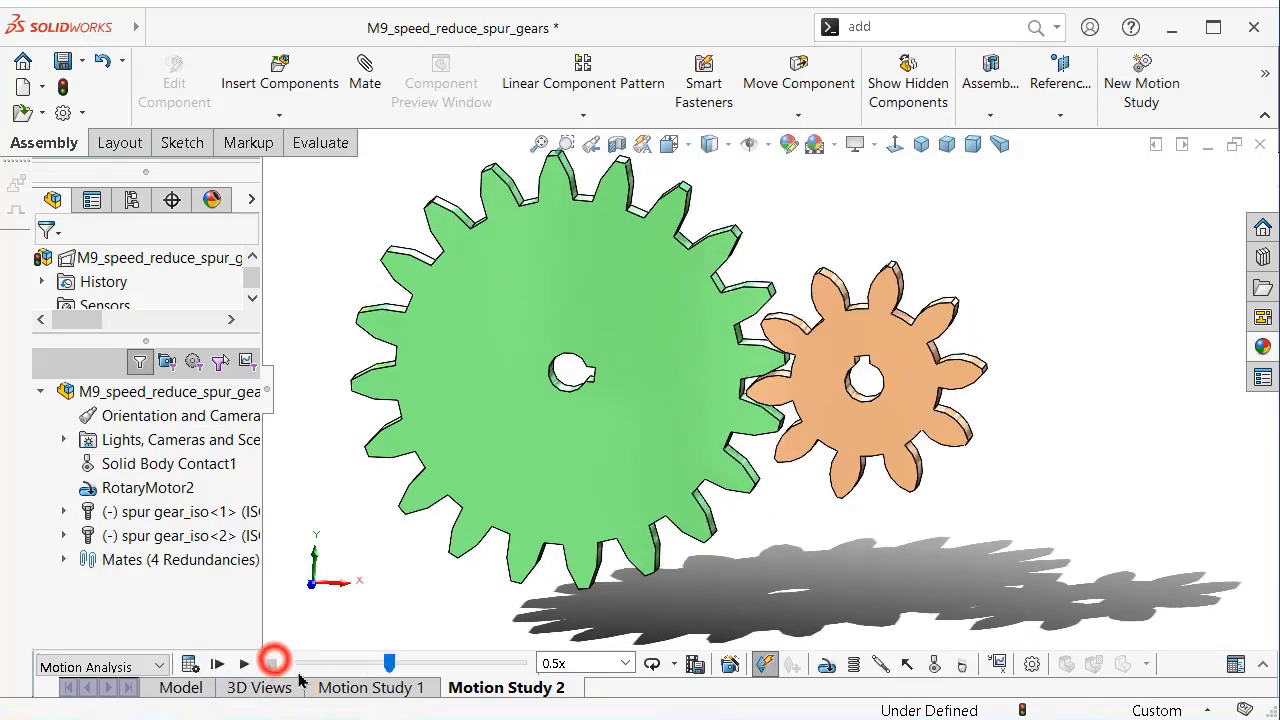
click(1259, 664)
Edit RotaryMotor2 to turn at a constant 200 RPM
right_click(165, 578)
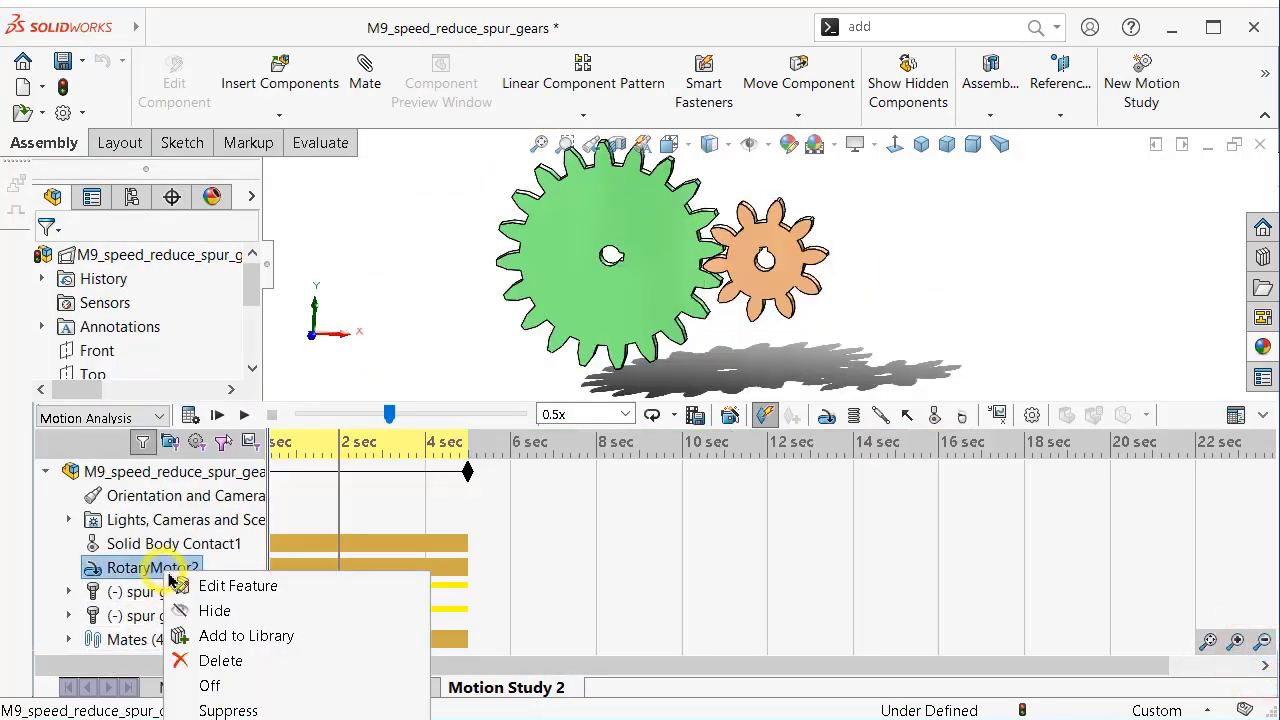
click(240, 585)
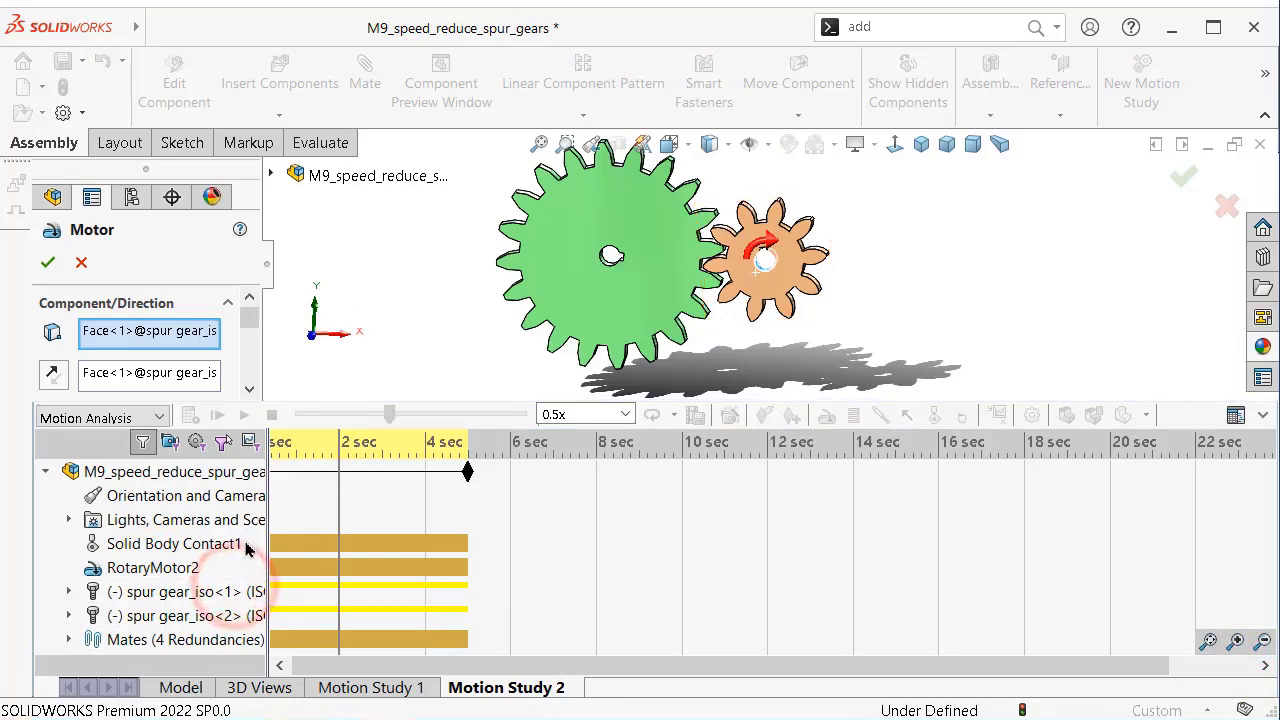
drag(249, 318, 249, 343)
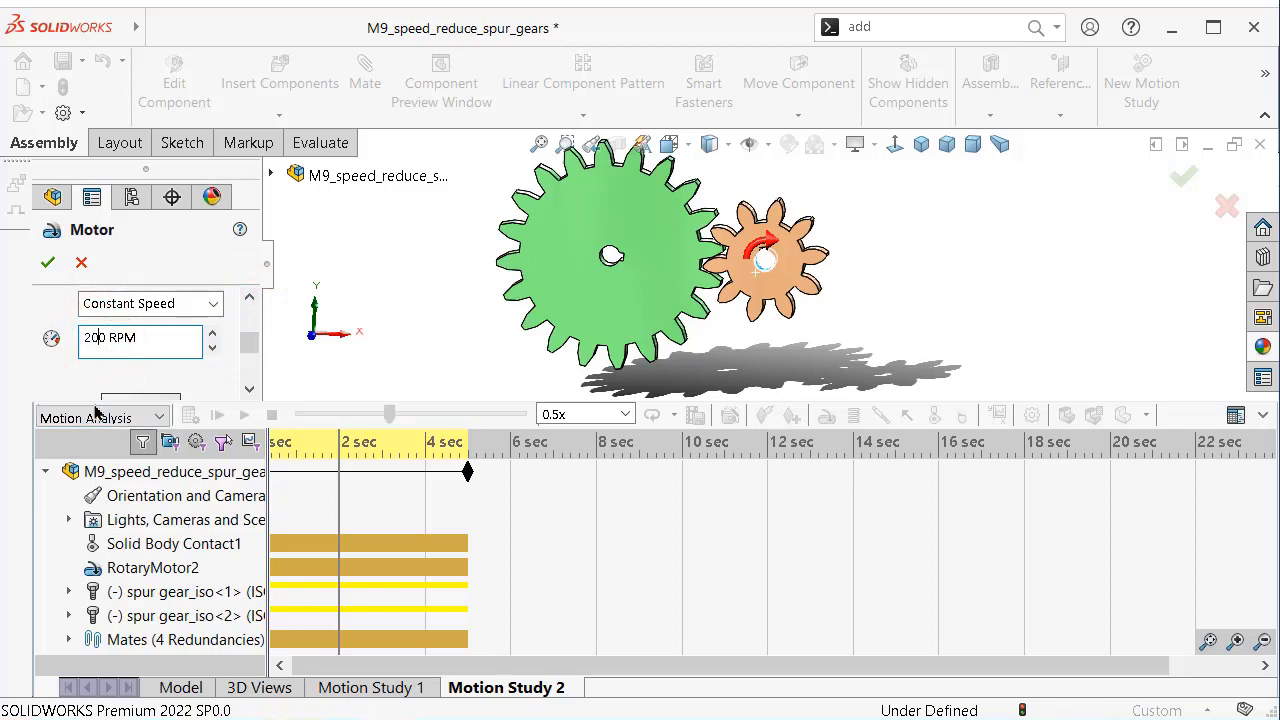
click(49, 262)
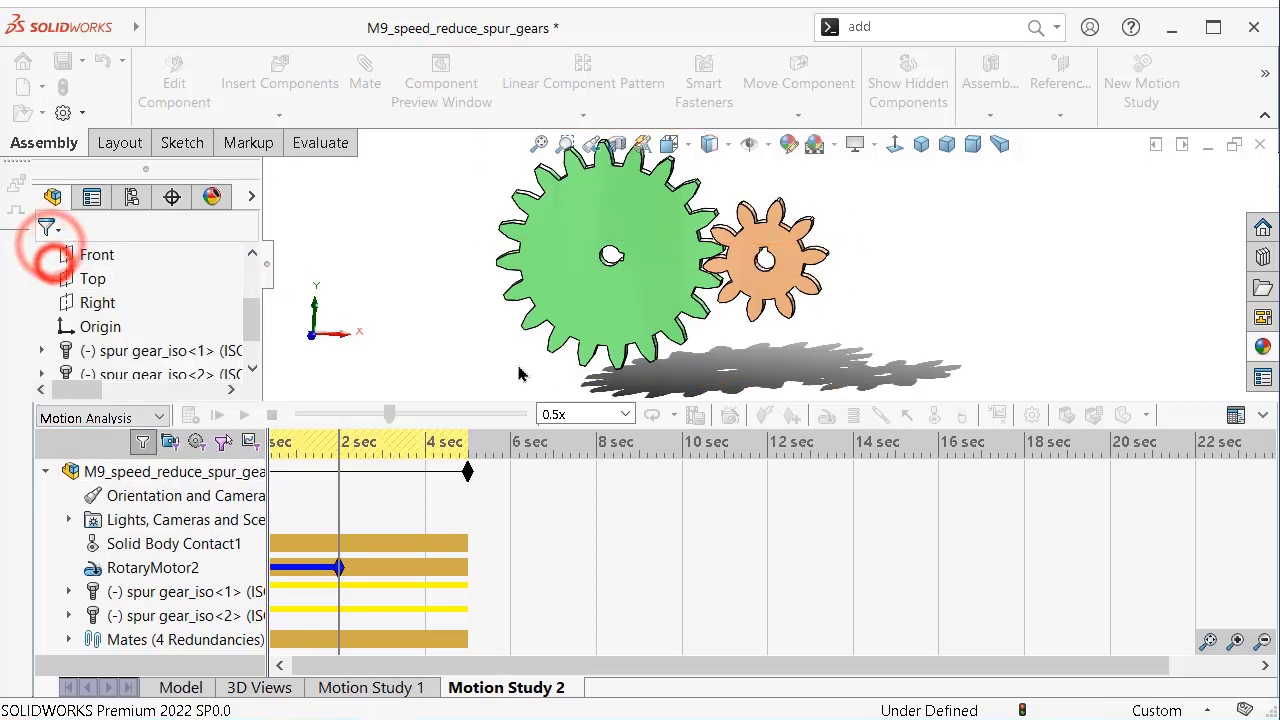
Recalculate Motion Study 2 and collapse the MotionManager timeline
click(192, 415)
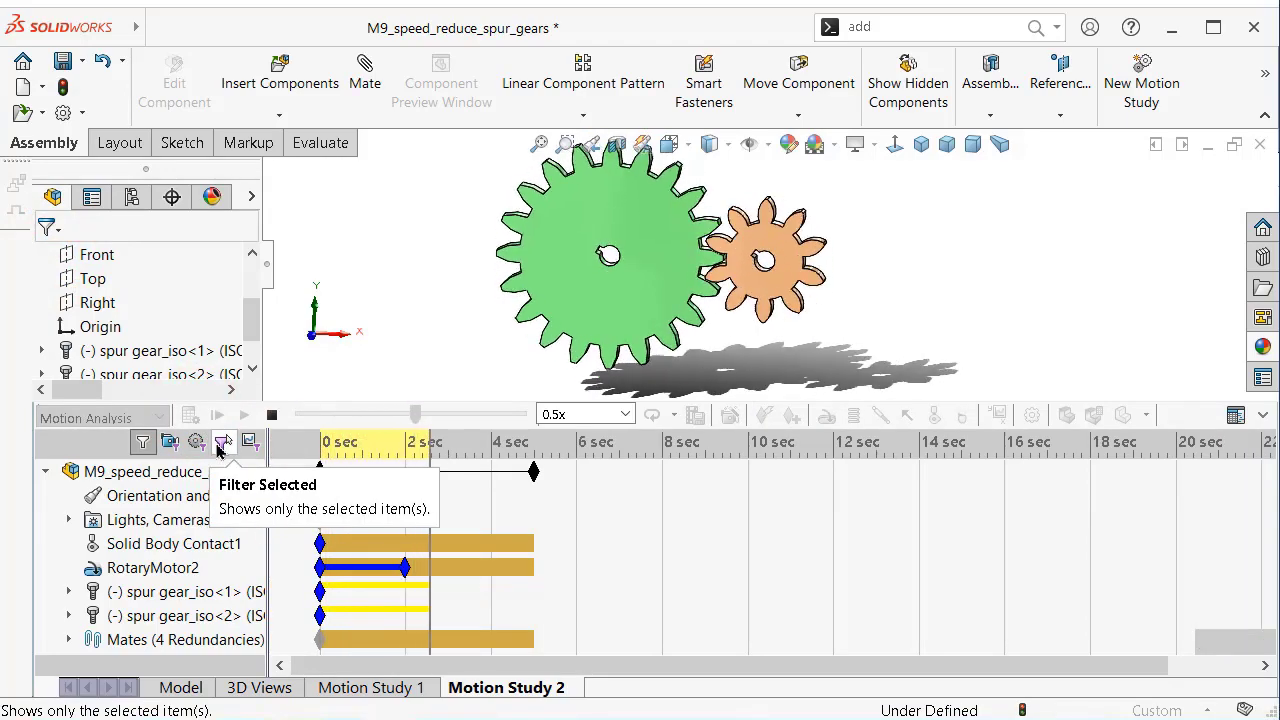
click(1258, 416)
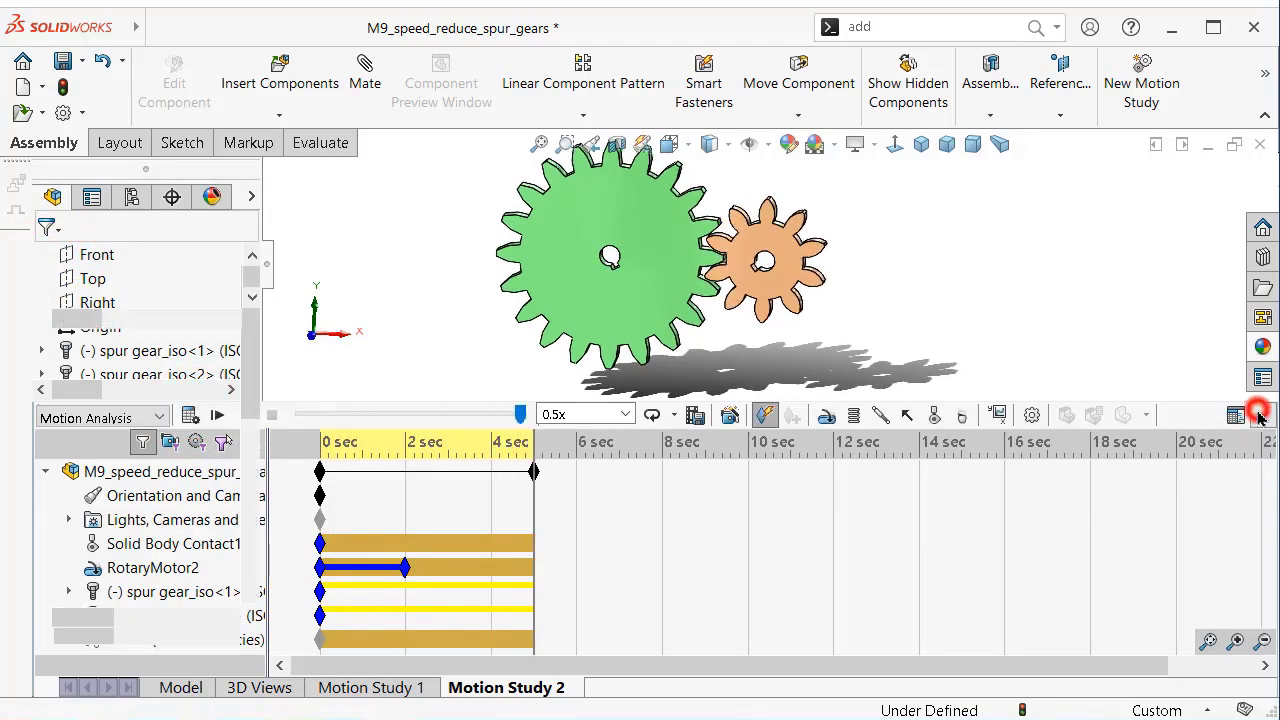
click(1258, 416)
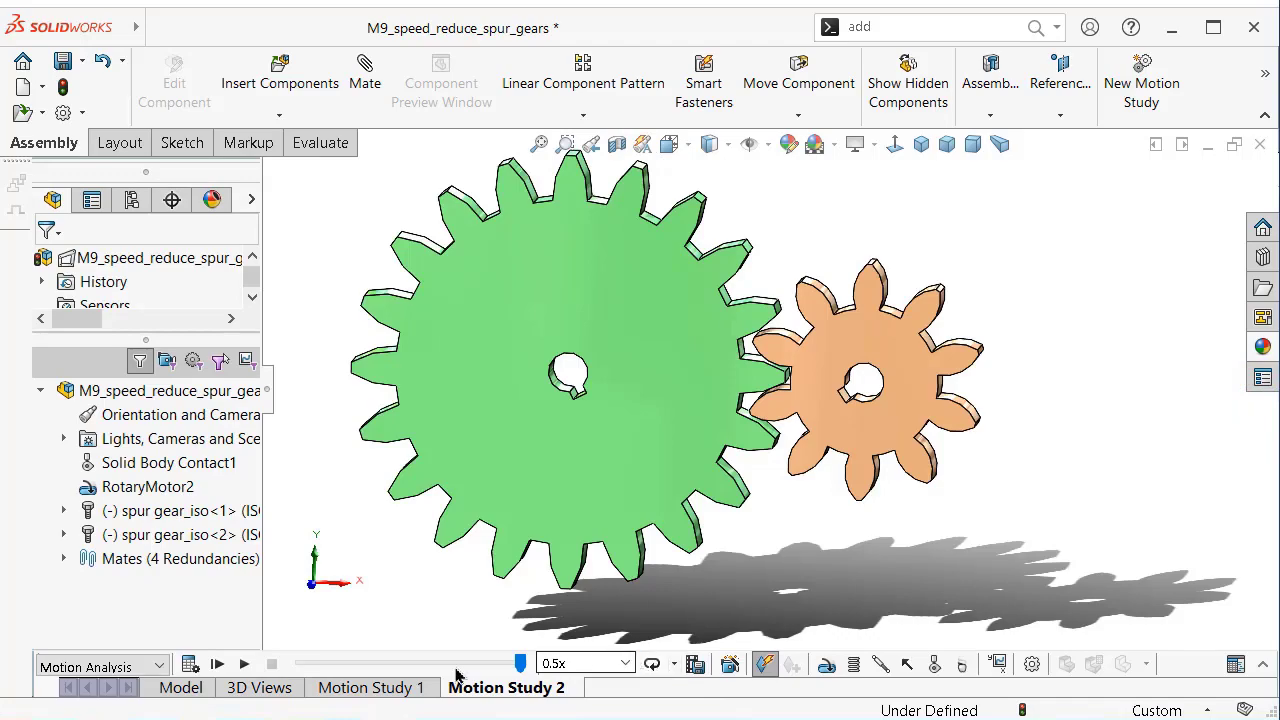
Play Motion Study 2 in Reciprocate playback mode, stop it, and switch to Motion Study 1
click(244, 665)
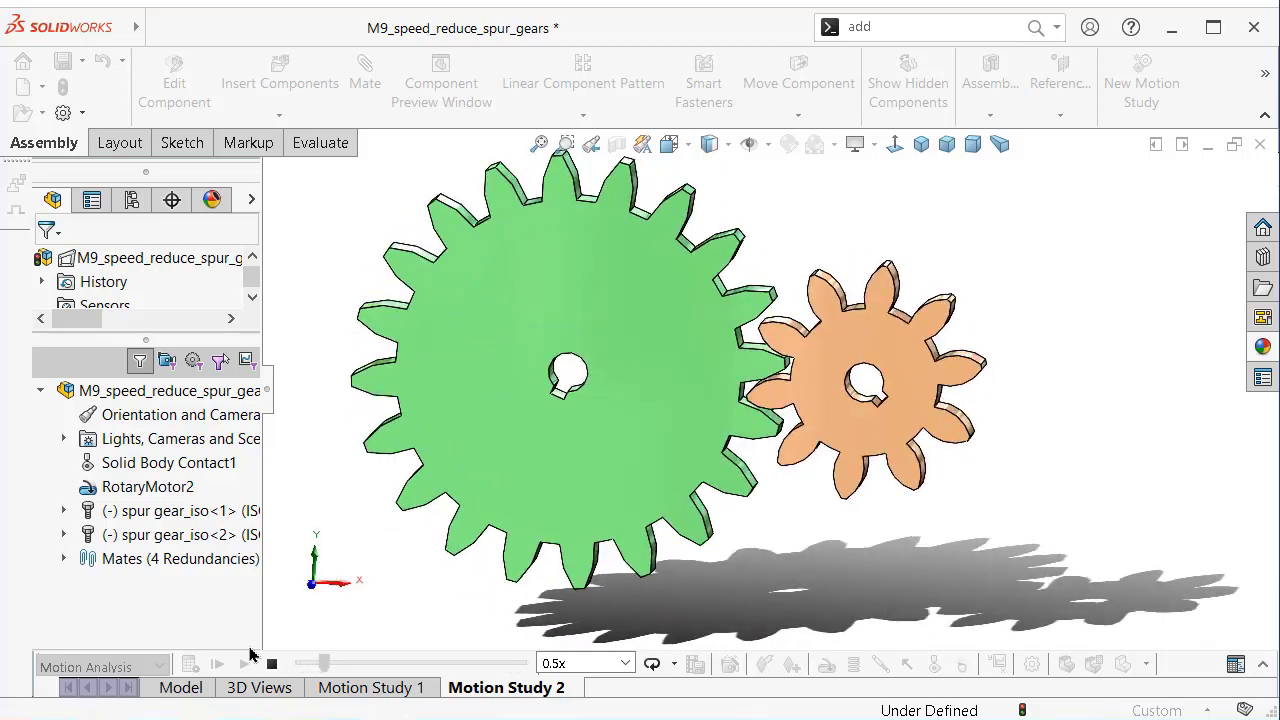
click(676, 665)
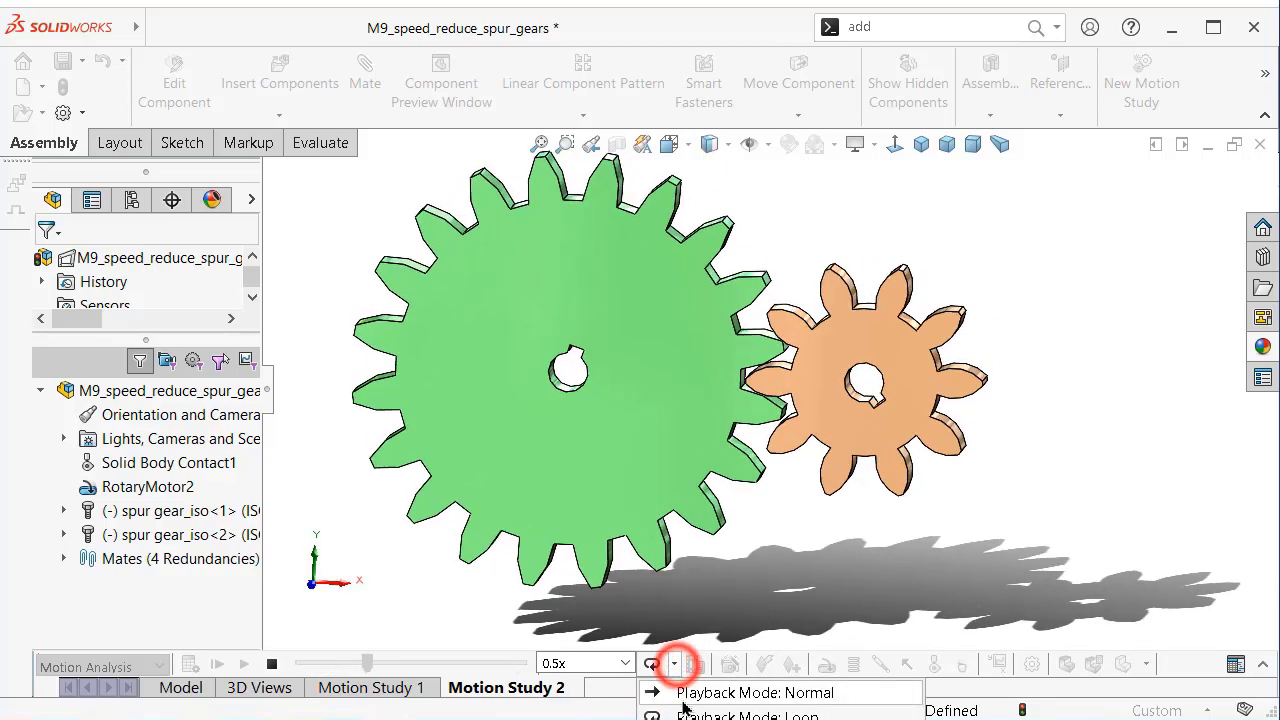
click(720, 719)
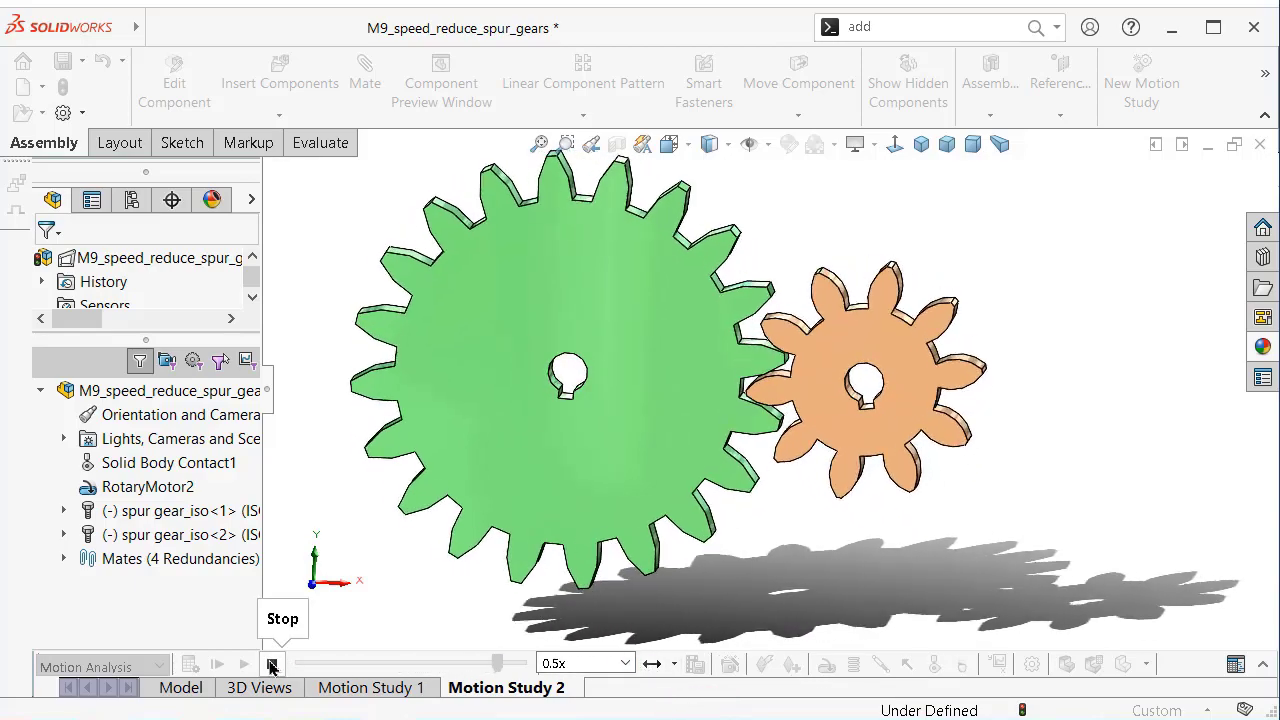
click(271, 665)
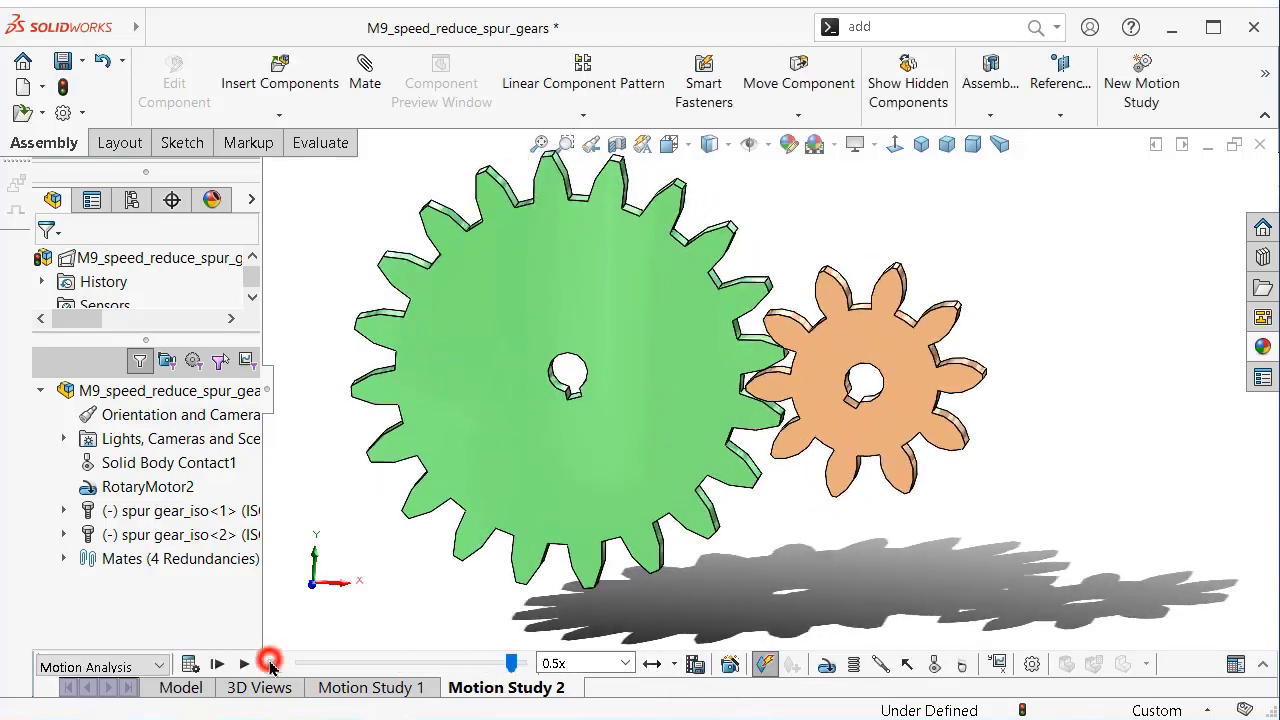
click(374, 688)
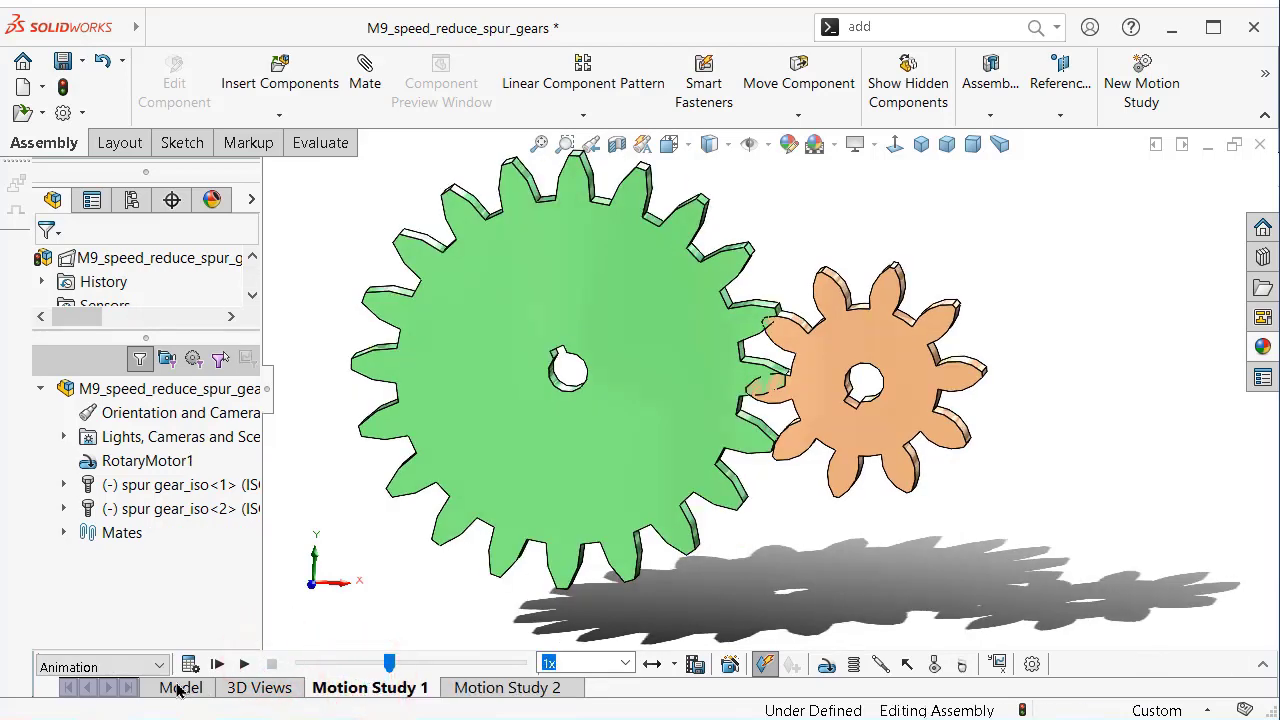
Start a mechanical Gear mate and select the large and small gear bores
click(173, 686)
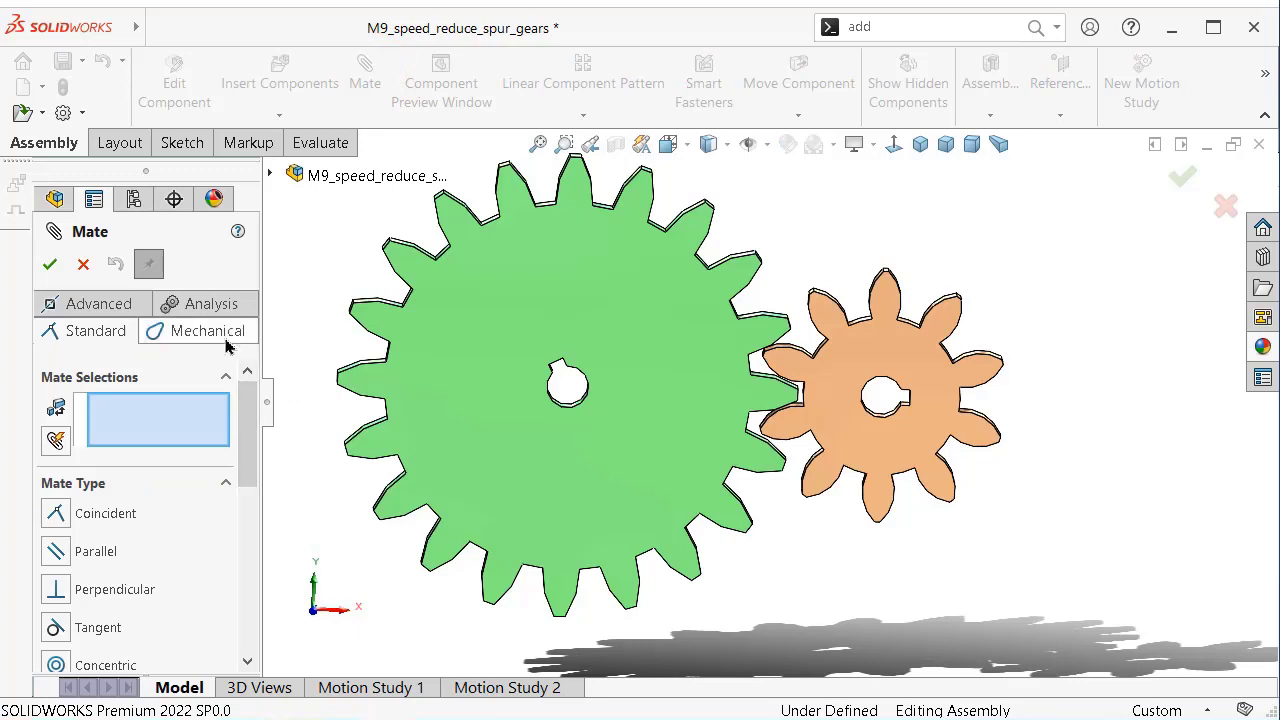
click(225, 335)
mouse_move(246, 405)
mouse_down()
mouse_move(256, 492)
mouse_move(274, 449)
mouse_move(251, 470)
mouse_move(256, 525)
mouse_up()
click(73, 533)
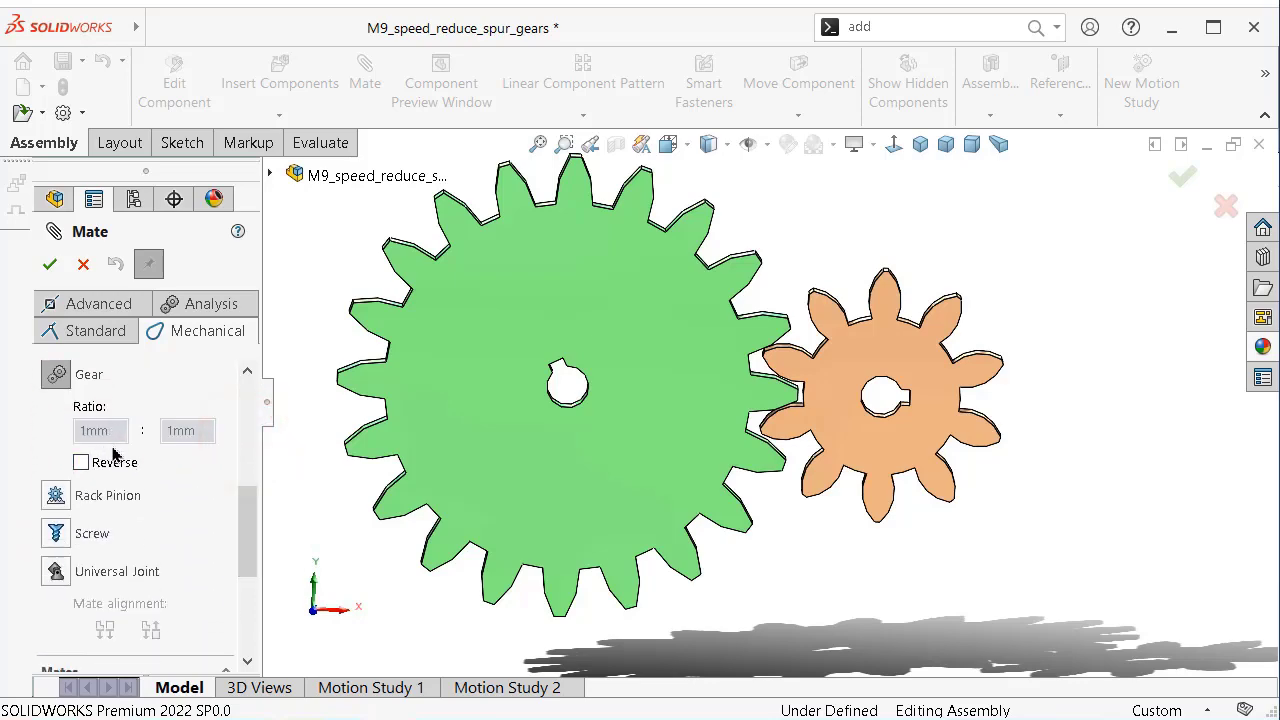
middle_drag(703, 409, 652, 335)
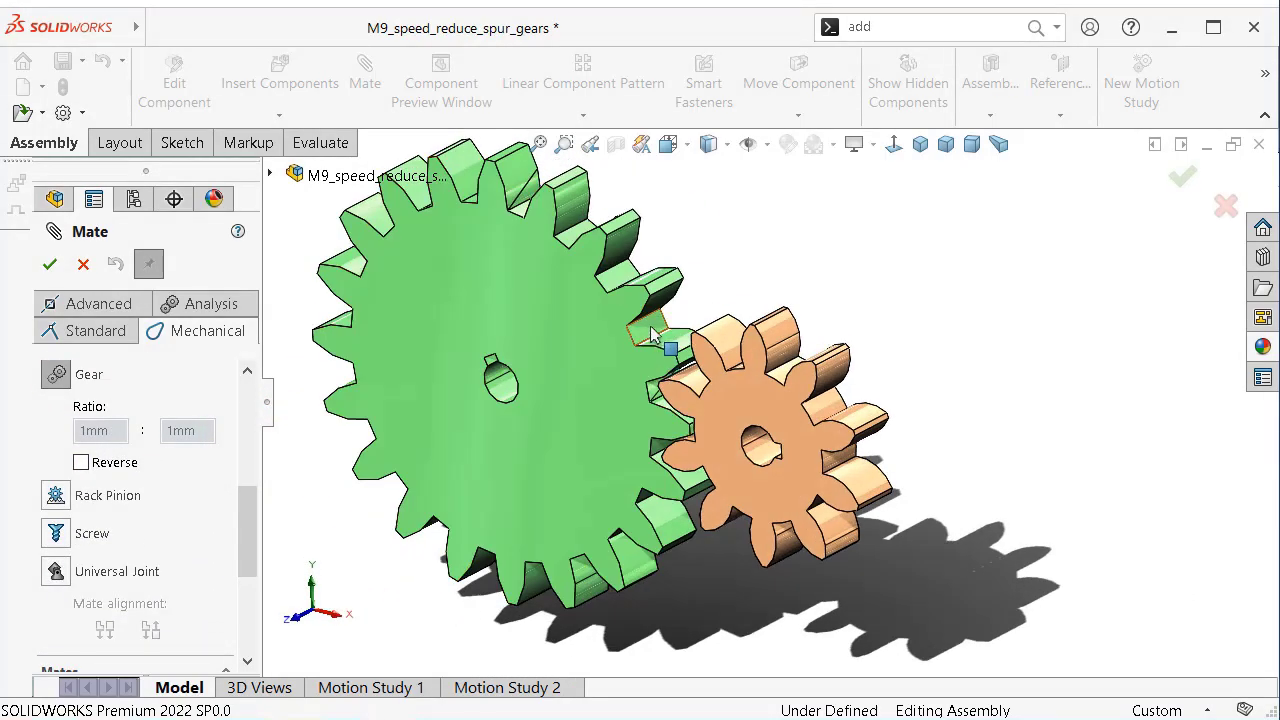
scroll(529, 409, down, 5)
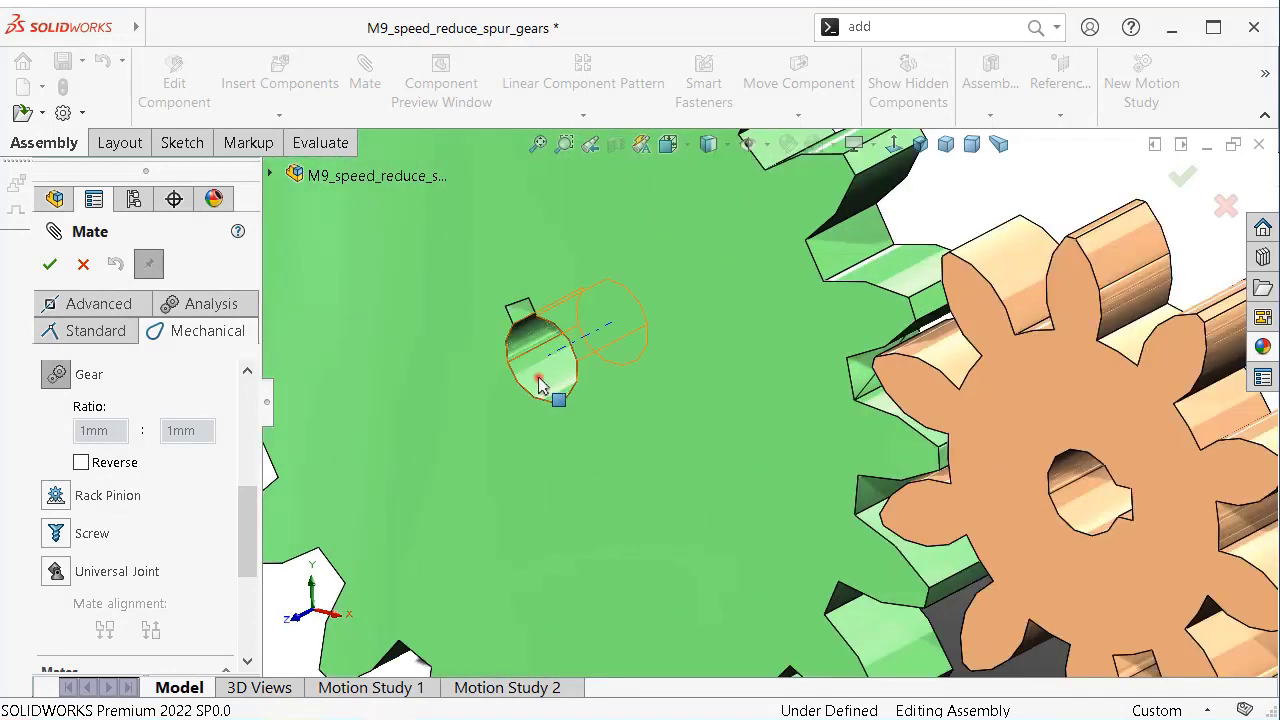
click(537, 376)
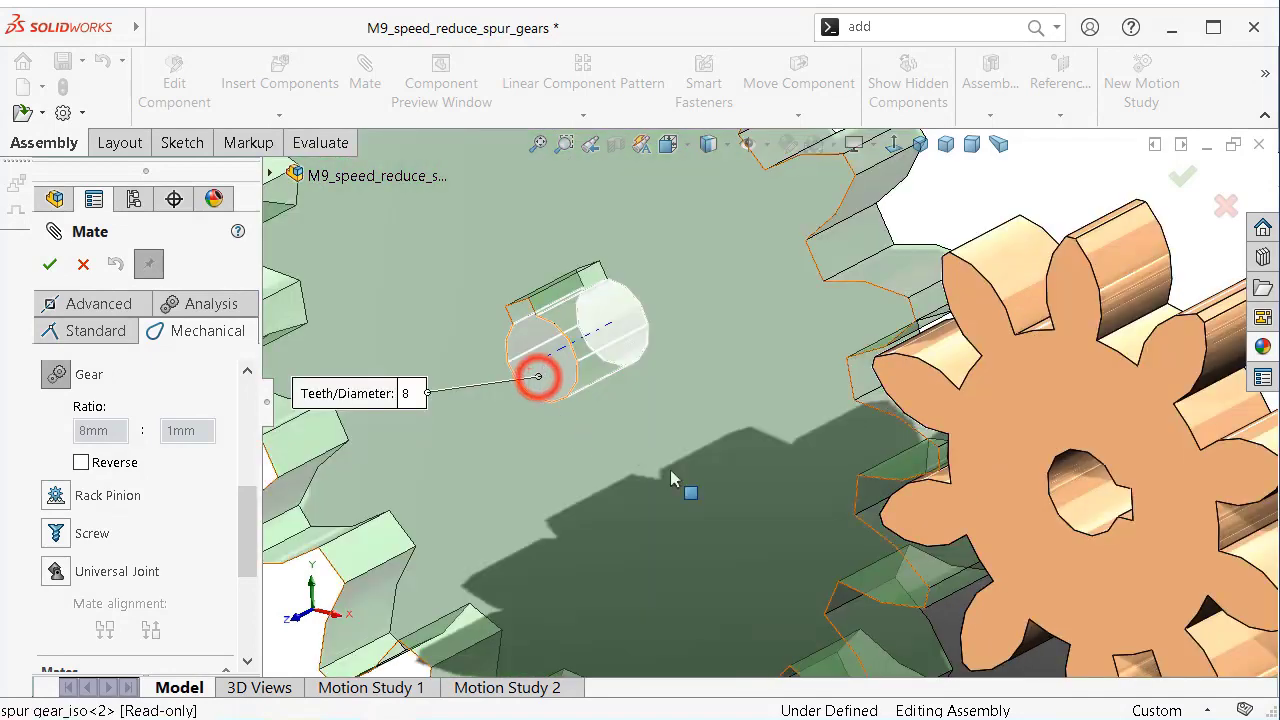
click(1075, 513)
text(2)
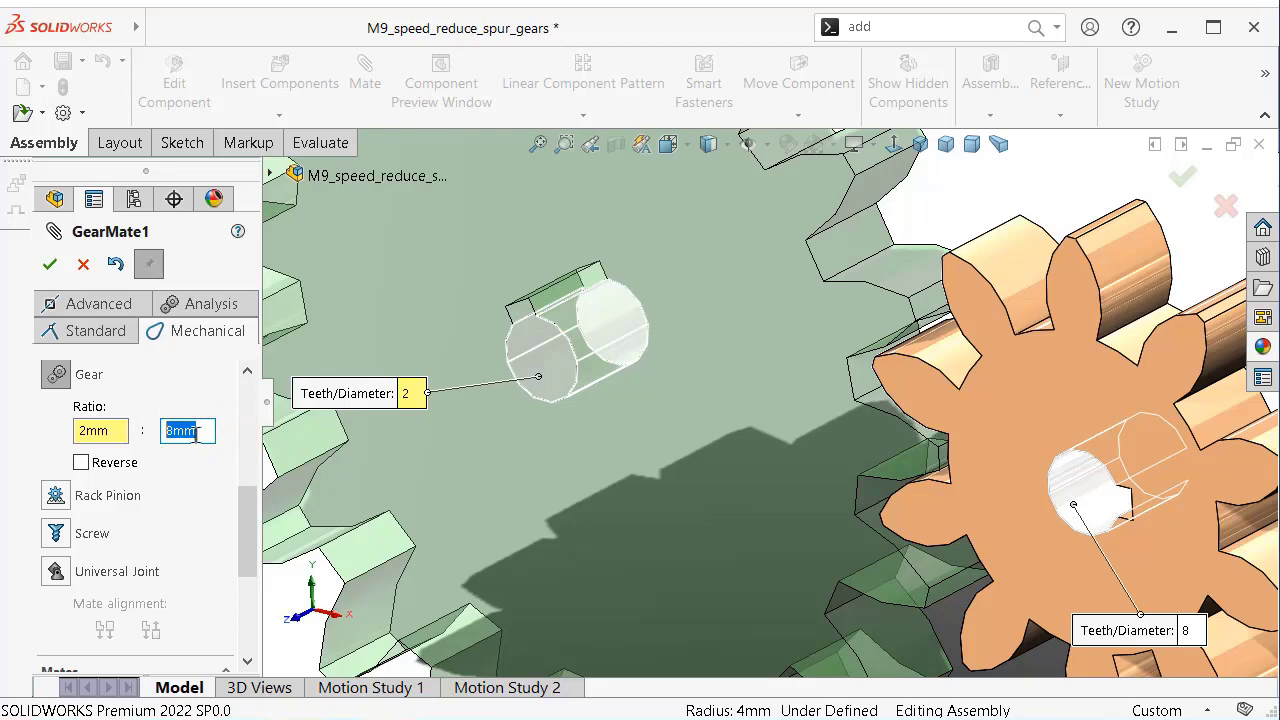
Set the gear mate ratio to 20 and 10 teeth and apply it as GearMate1
click(411, 396)
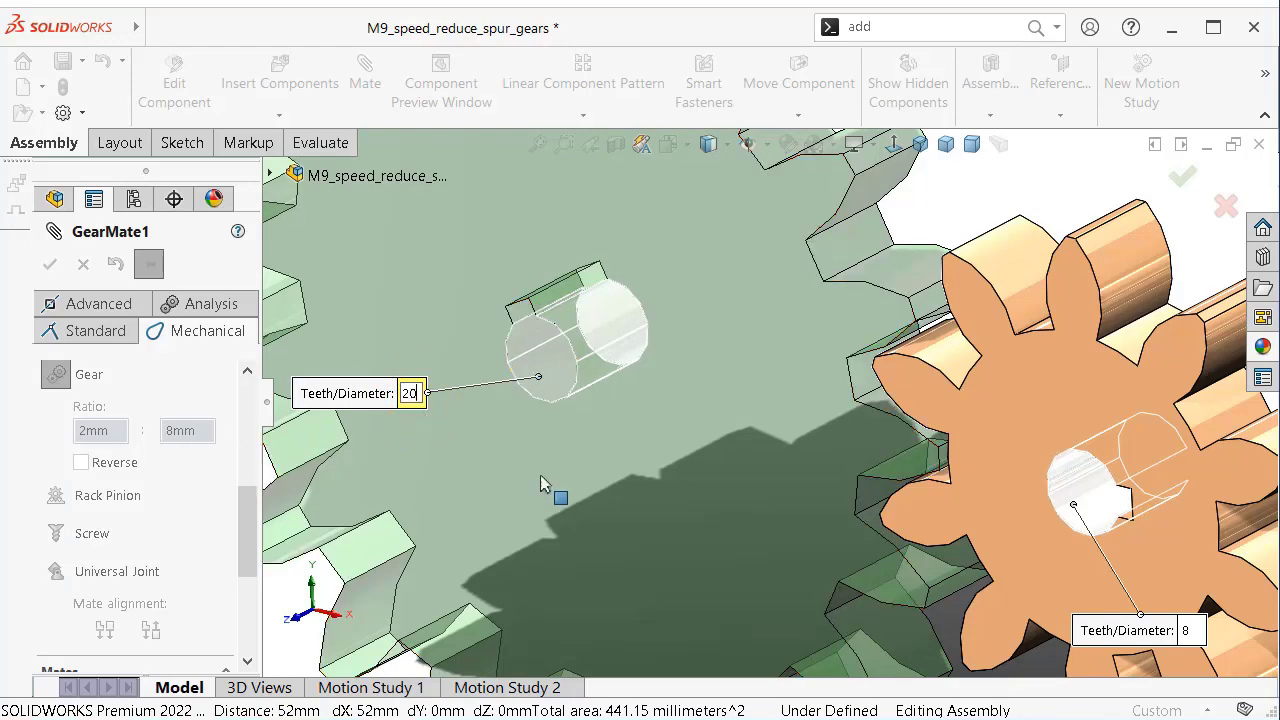
text(0)
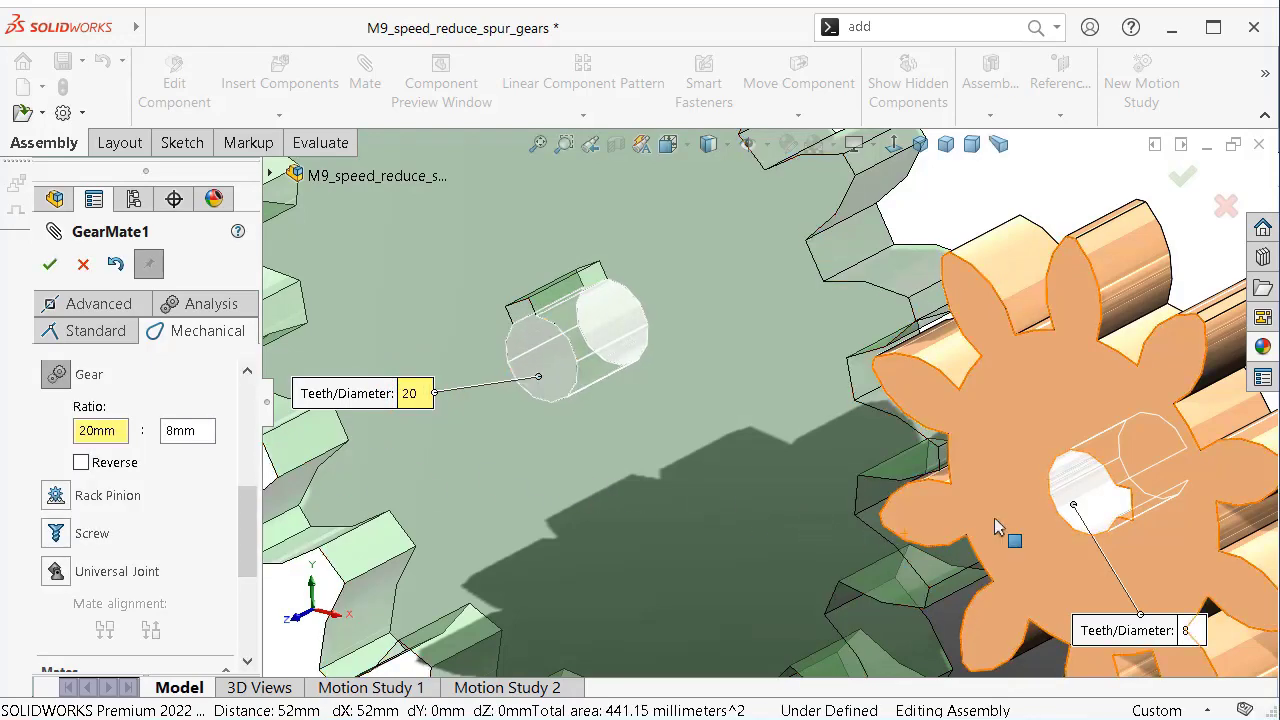
click(1187, 631)
text(10)
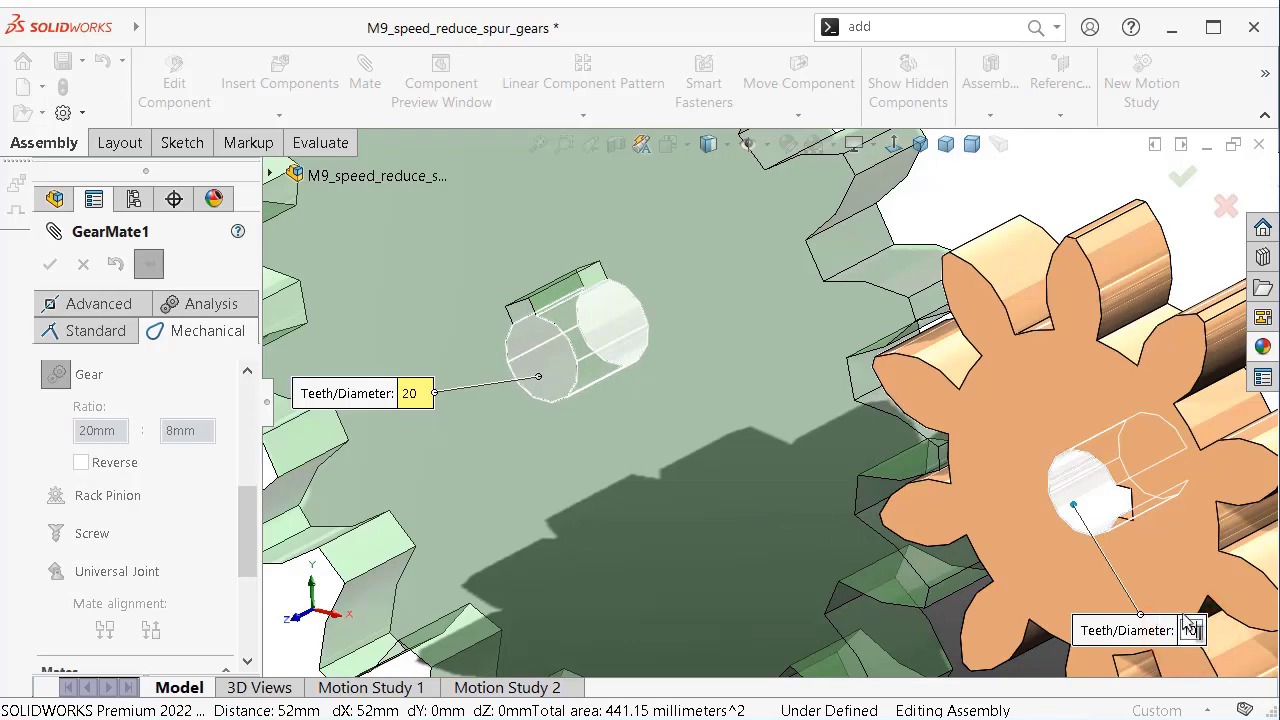
key(Return)
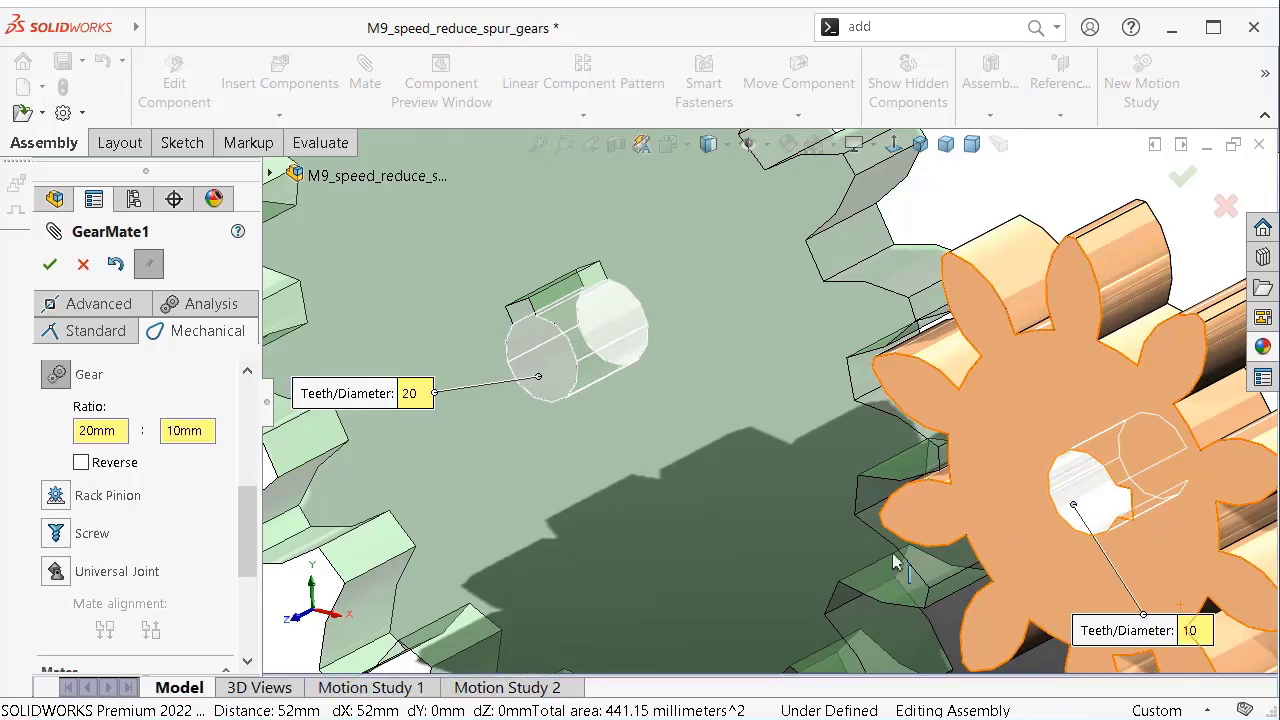
drag(246, 522, 246, 507)
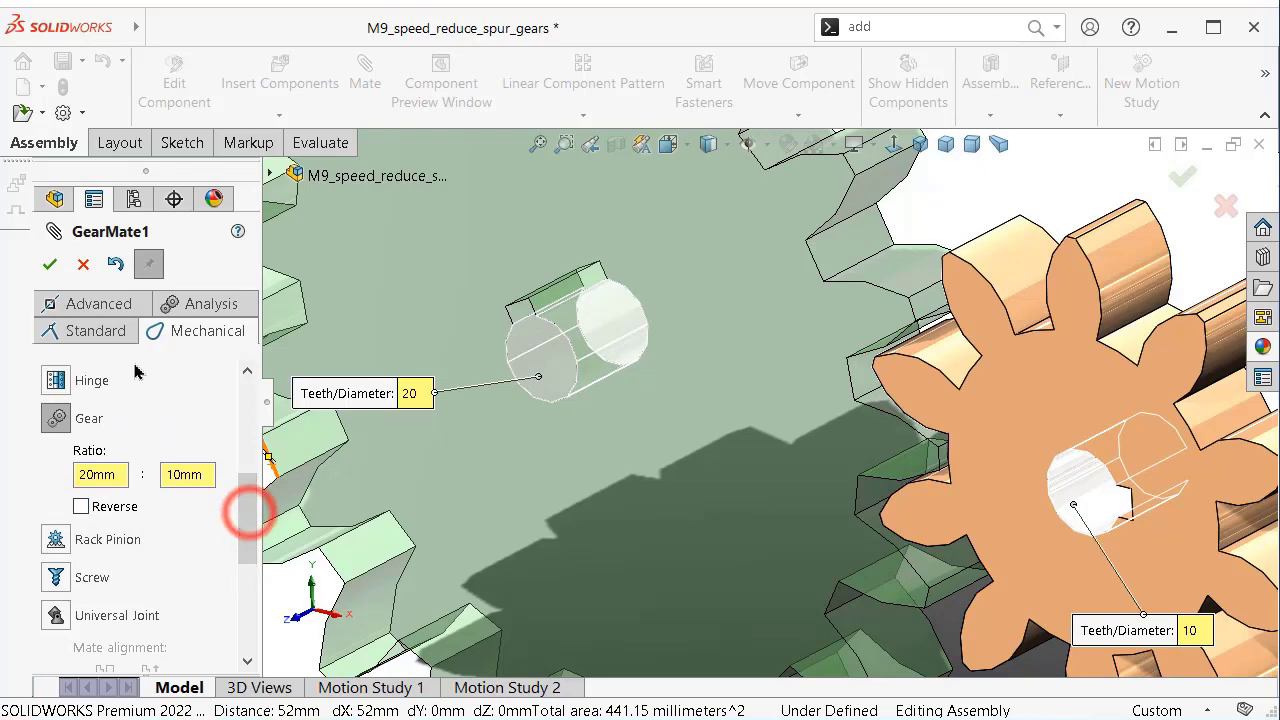
click(50, 265)
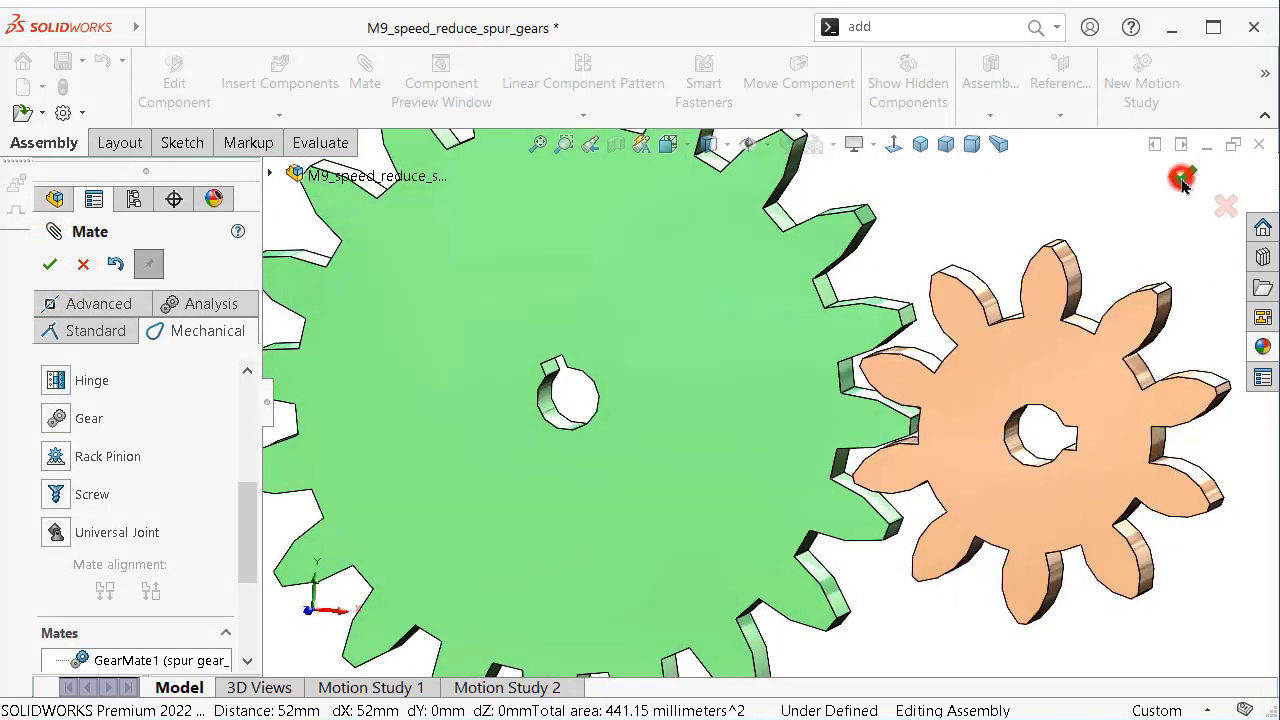
click(1182, 180)
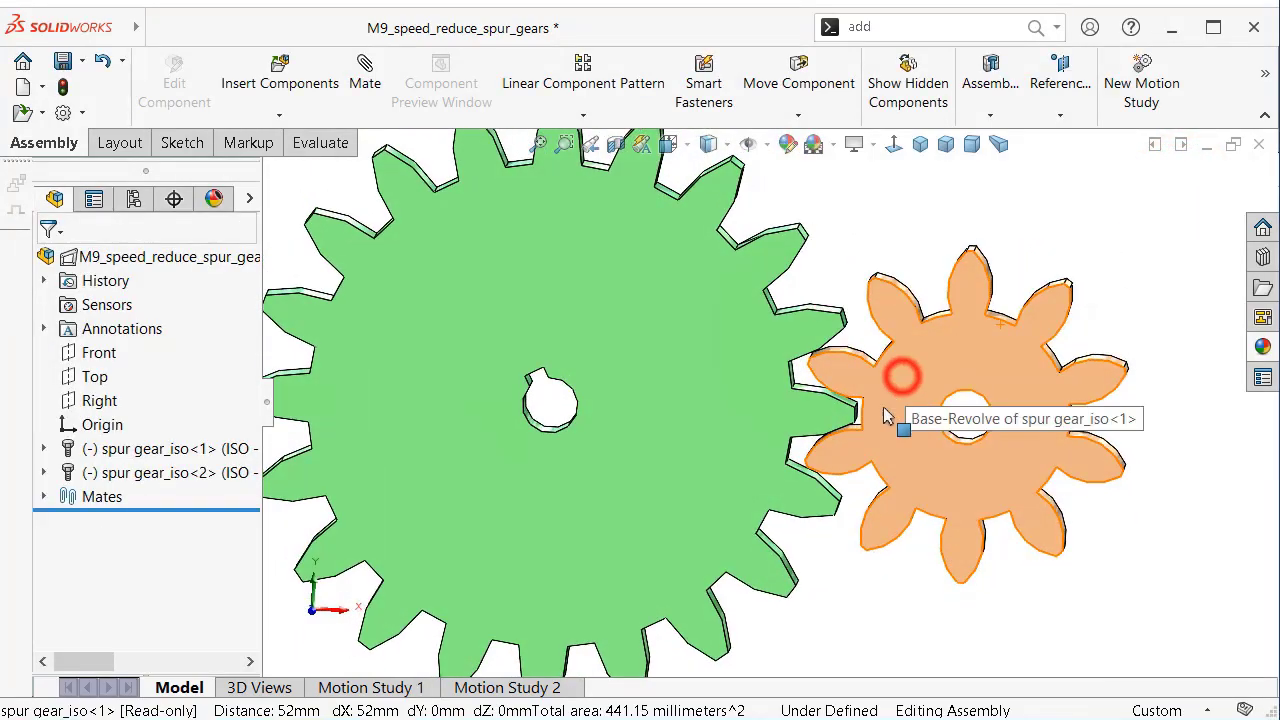
Drag the small gear to verify both gears turn together, then switch to Motion Study 1
mouse_move(886, 416)
mouse_down()
mouse_move(930, 295)
mouse_move(934, 526)
mouse_move(1143, 457)
mouse_move(694, 323)
mouse_move(603, 620)
mouse_up()
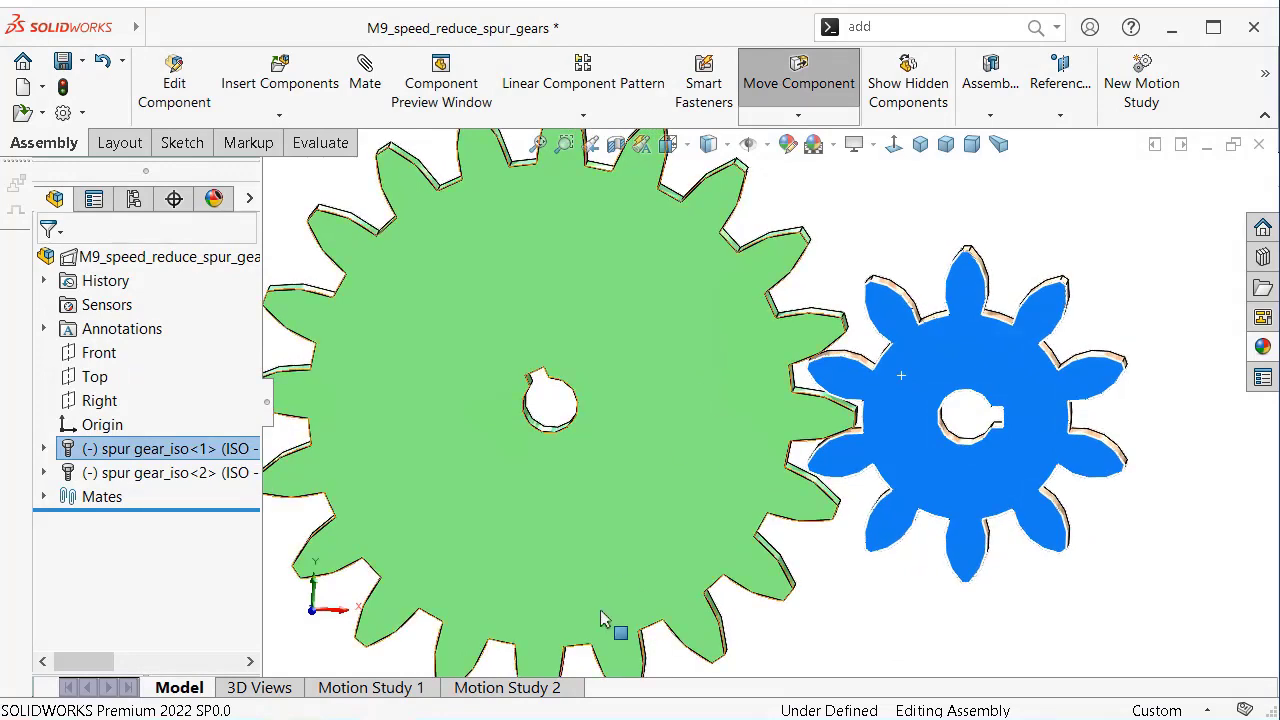
key(Escape)
click(370, 687)
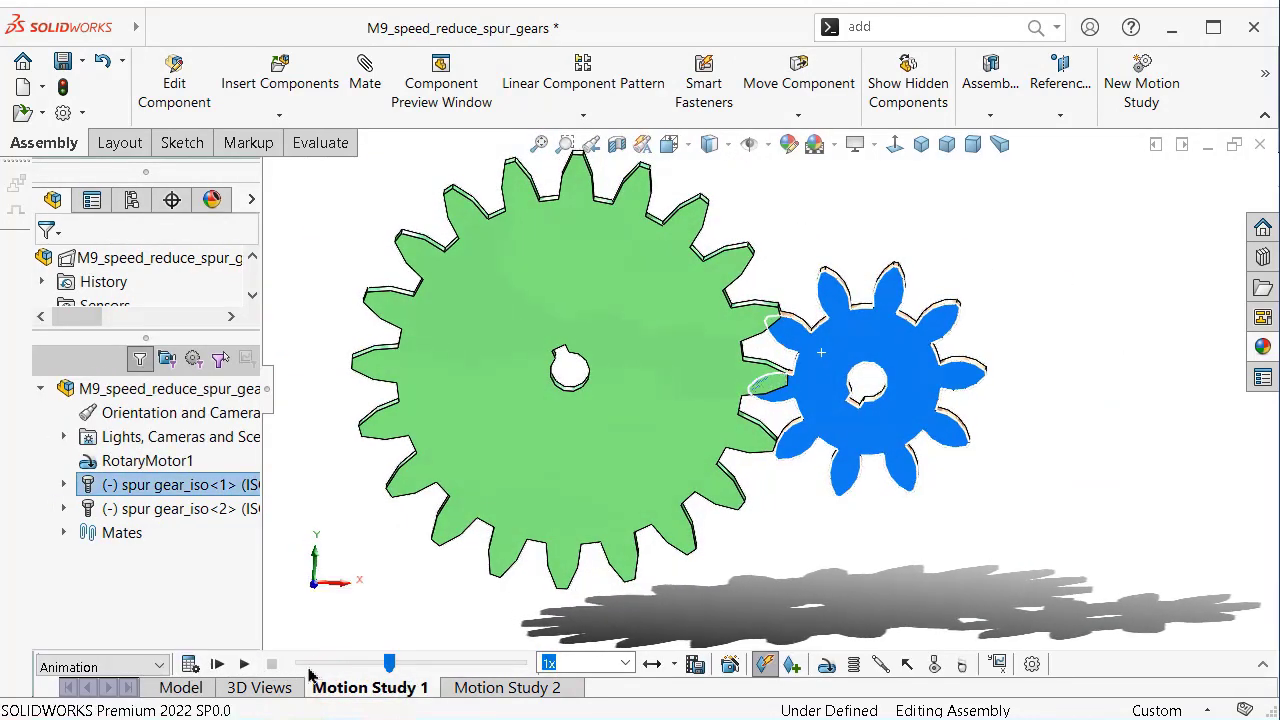
Play, stop and calculate Motion Study 1, then hide the FeatureManager tree
click(245, 665)
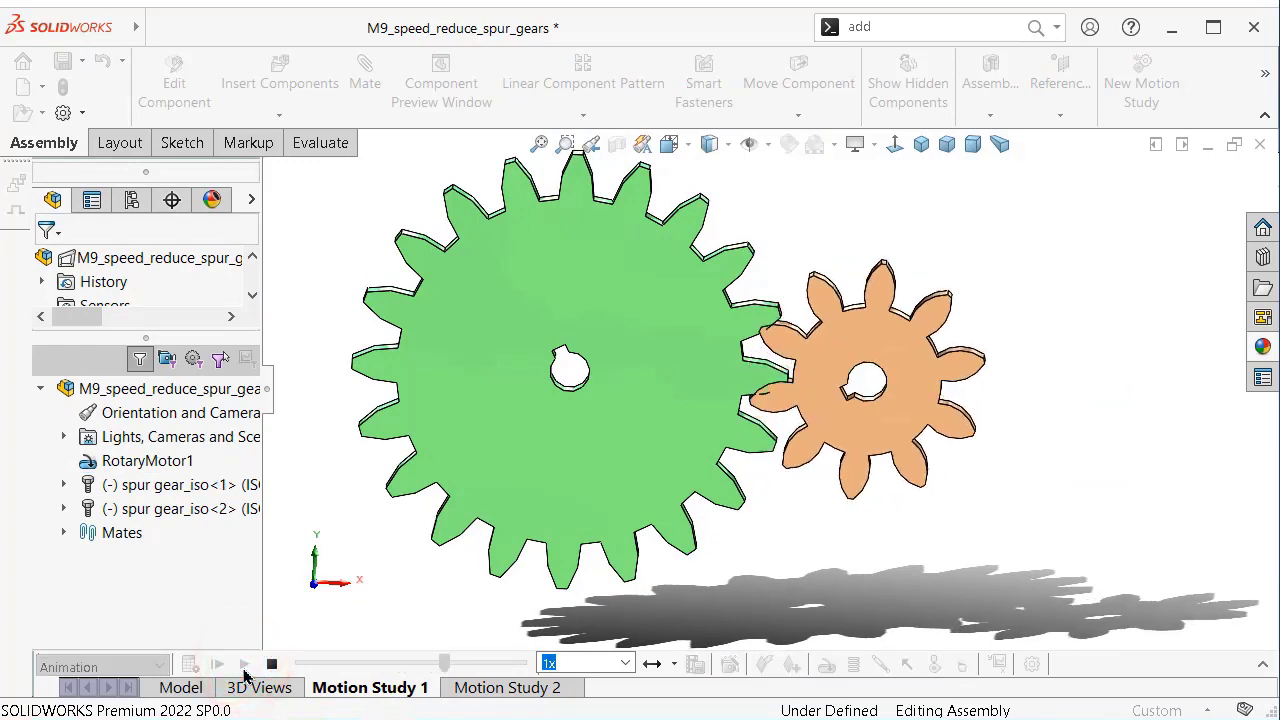
click(273, 665)
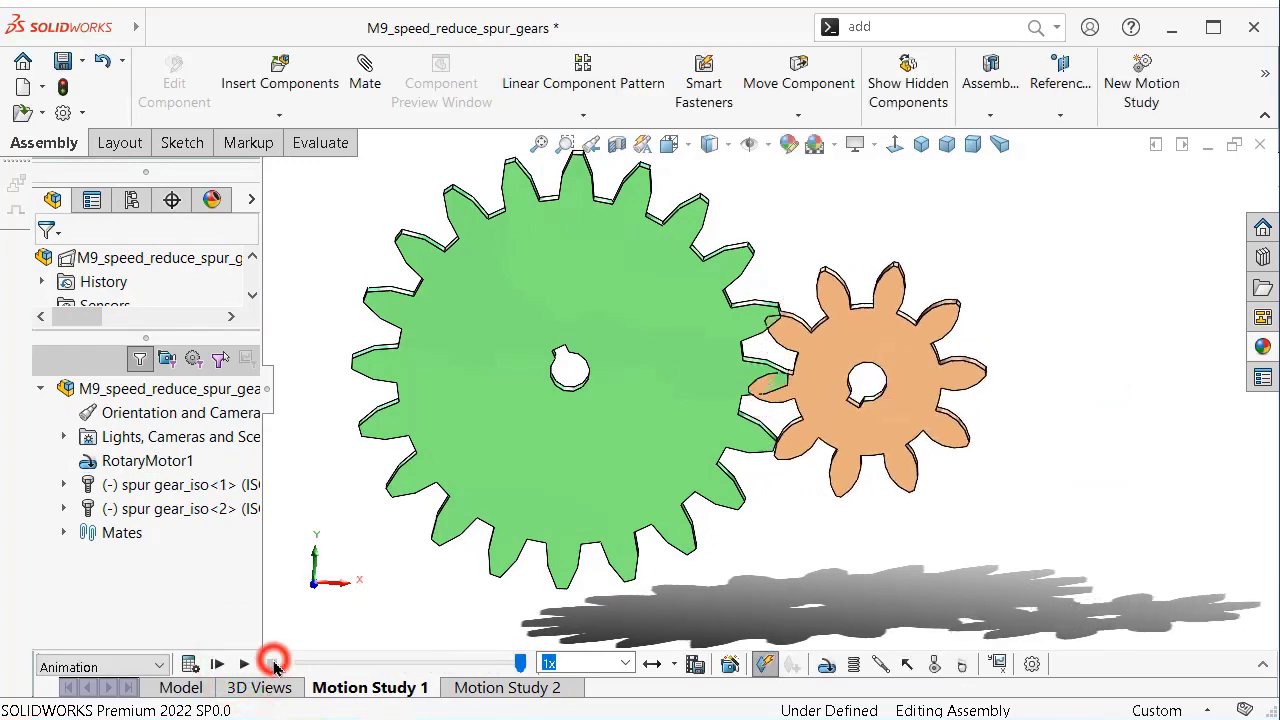
click(190, 665)
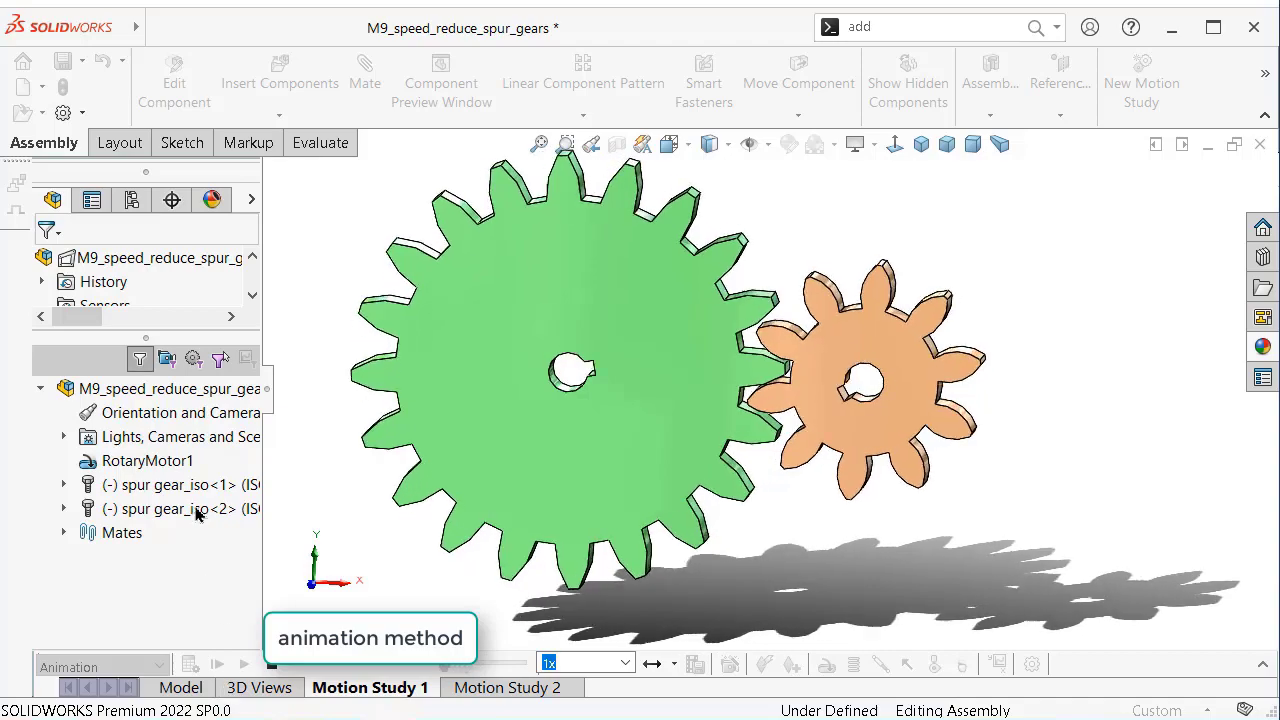
click(894, 144)
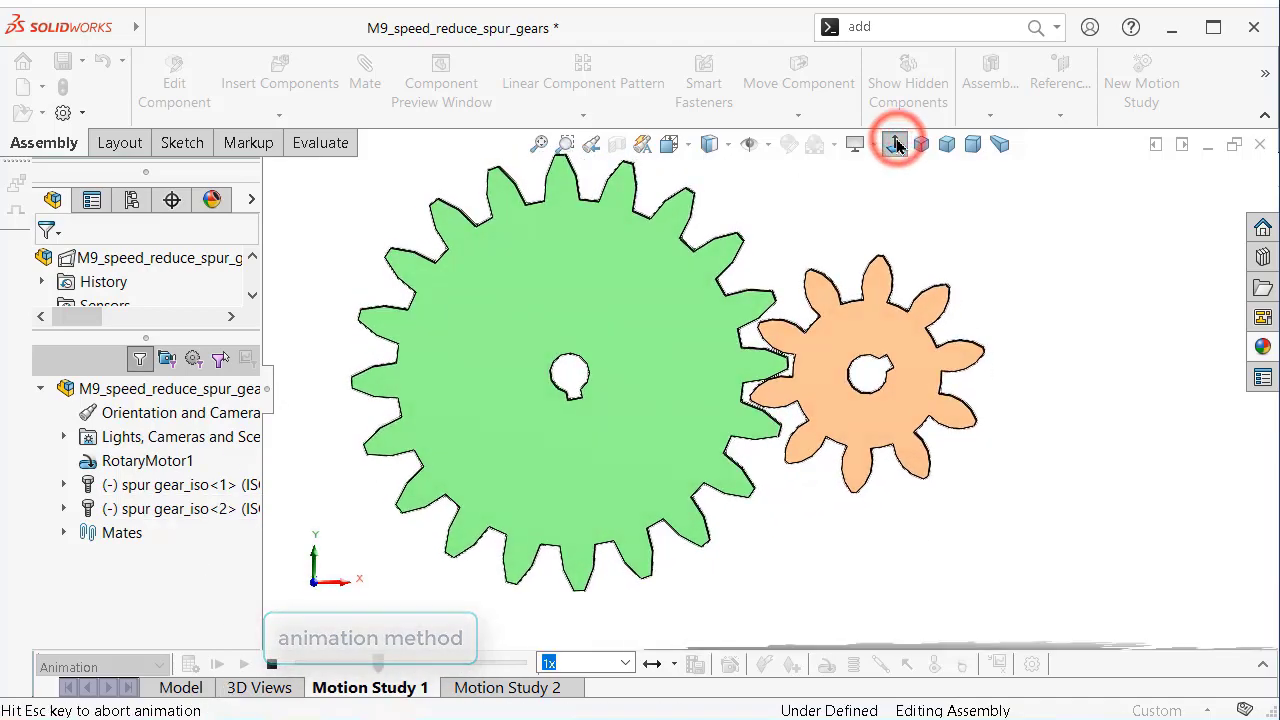
click(268, 400)
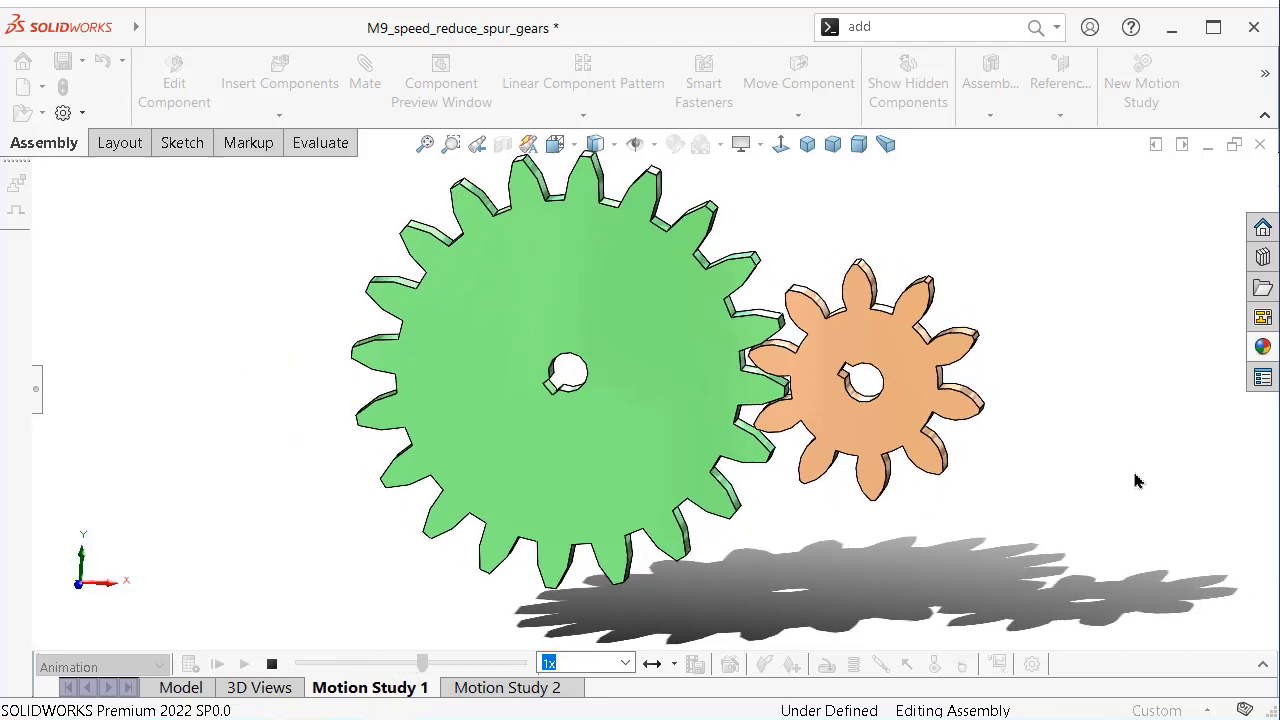